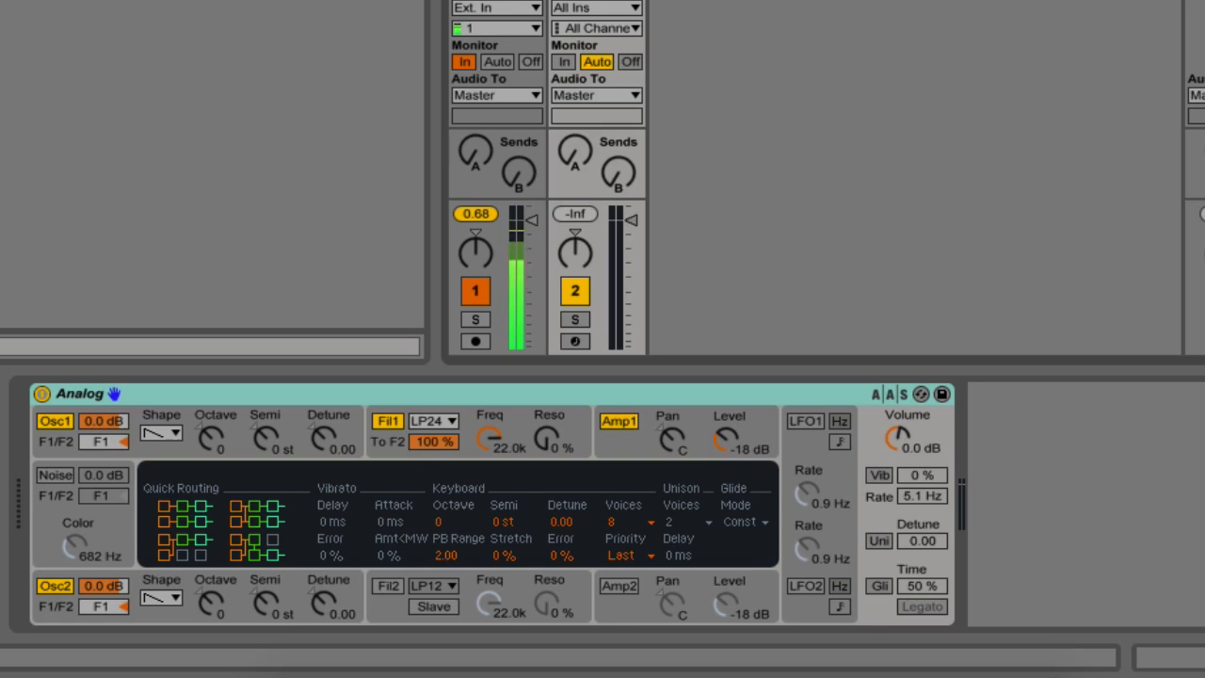
# Step: Look through the settings of both oscillators, both filters and both amplifiers in Analog
pyautogui.click(242, 435)
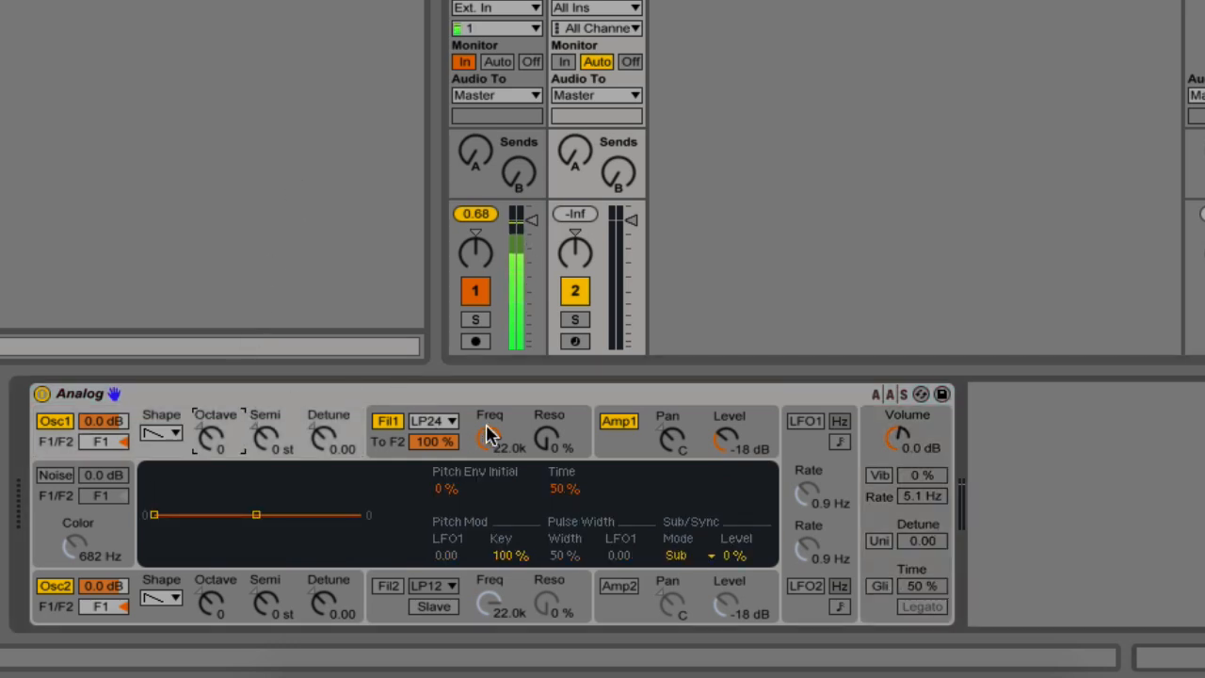
pyautogui.click(210, 597)
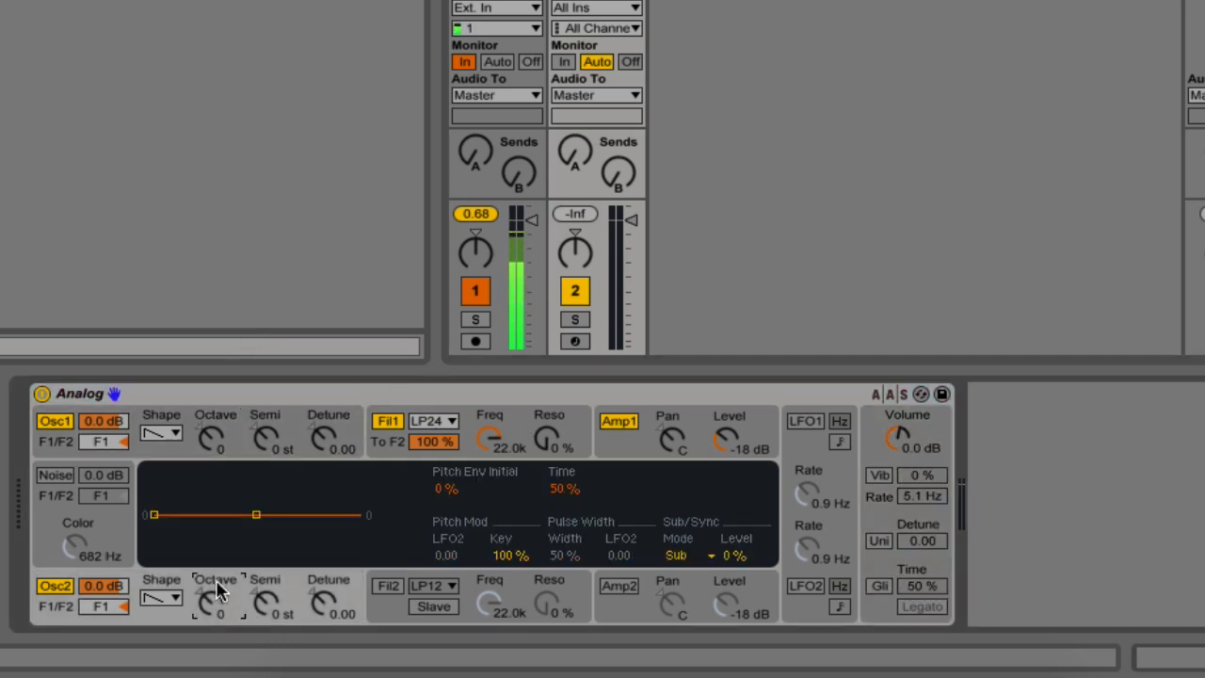
pyautogui.click(516, 598)
pyautogui.click(674, 601)
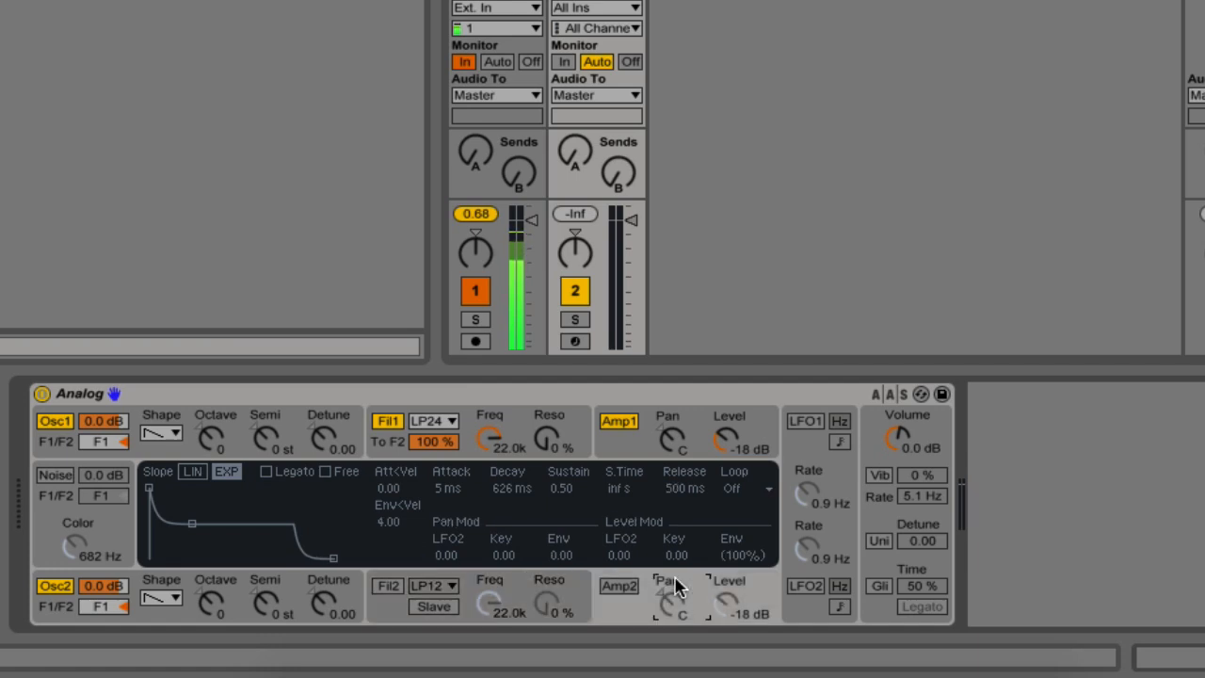
pyautogui.click(679, 414)
pyautogui.click(520, 411)
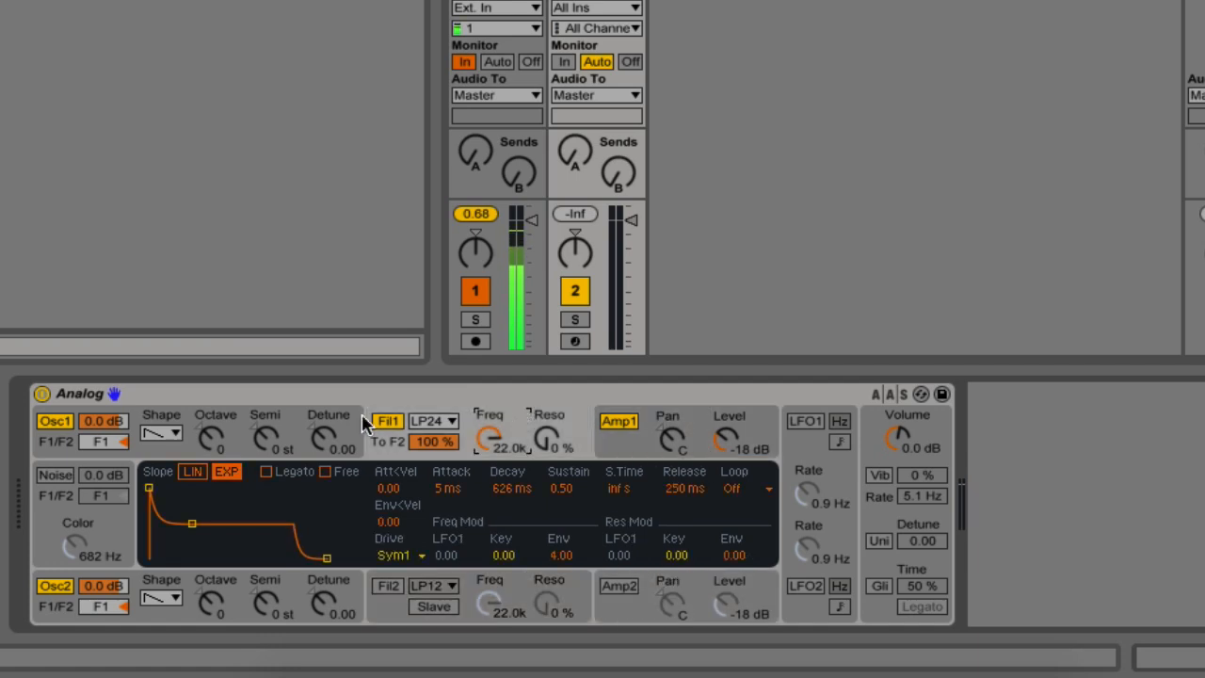
pyautogui.click(270, 425)
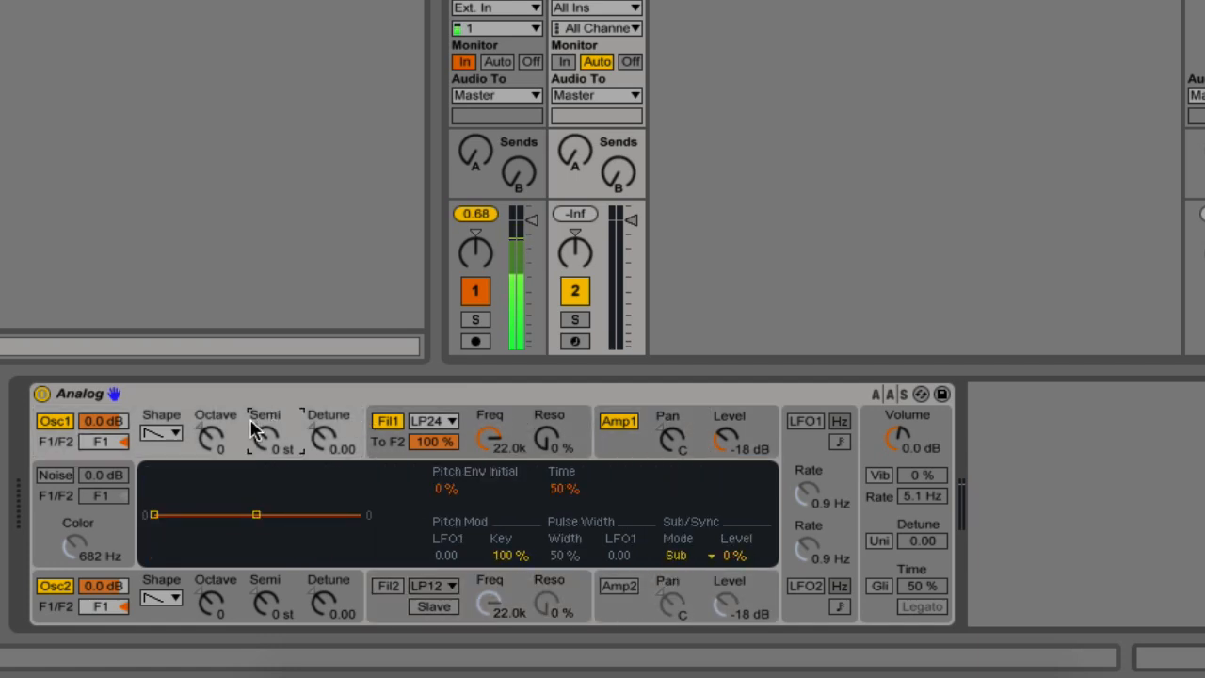
# Step: Toggle oscillator 1 off and on, and switch off oscillator 2 so that only oscillator 1 sounds
pyautogui.click(43, 424)
pyautogui.click(43, 423)
pyautogui.click(45, 423)
pyautogui.click(44, 423)
pyautogui.click(59, 587)
pyautogui.click(52, 423)
pyautogui.click(53, 423)
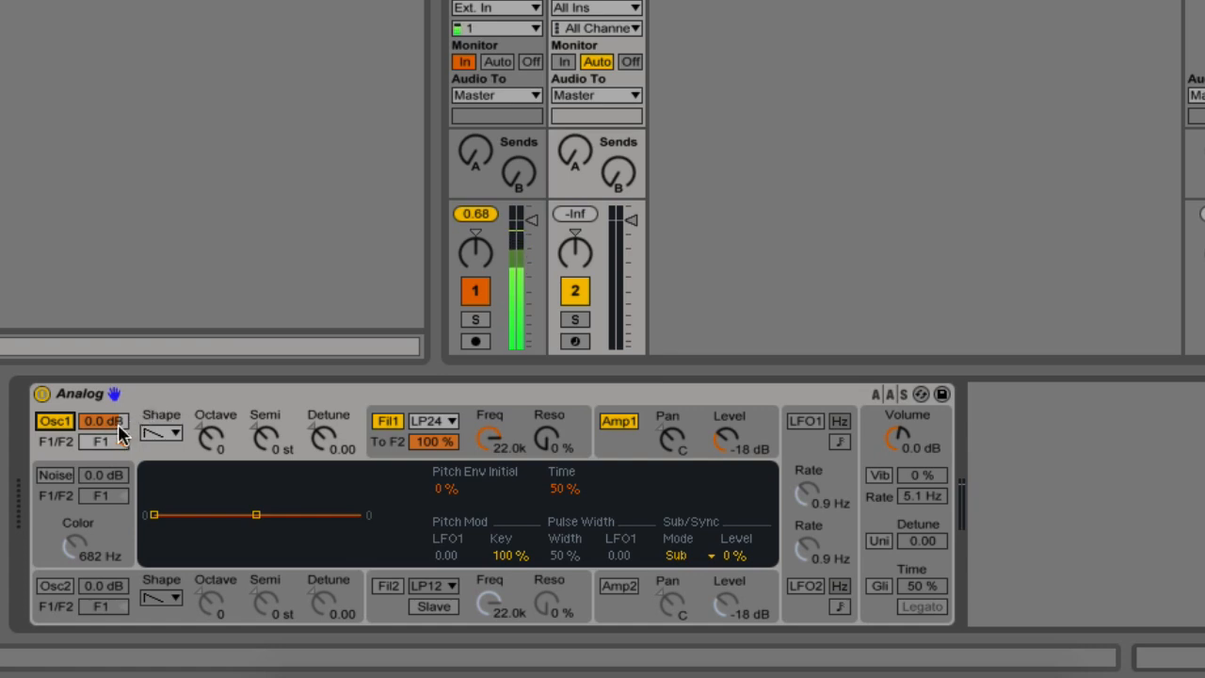
# Step: Arm MIDI track 2 and set oscillator 1's shape to the sine wave
pyautogui.click(162, 433)
pyautogui.click(170, 435)
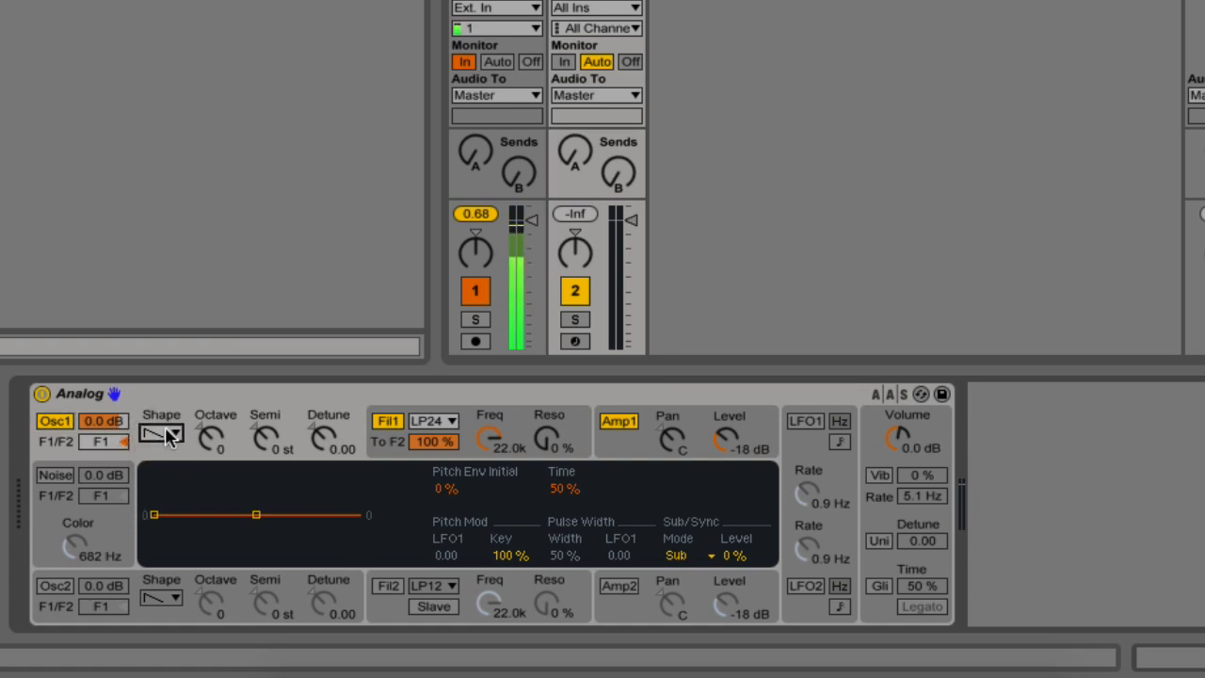
pyautogui.click(169, 435)
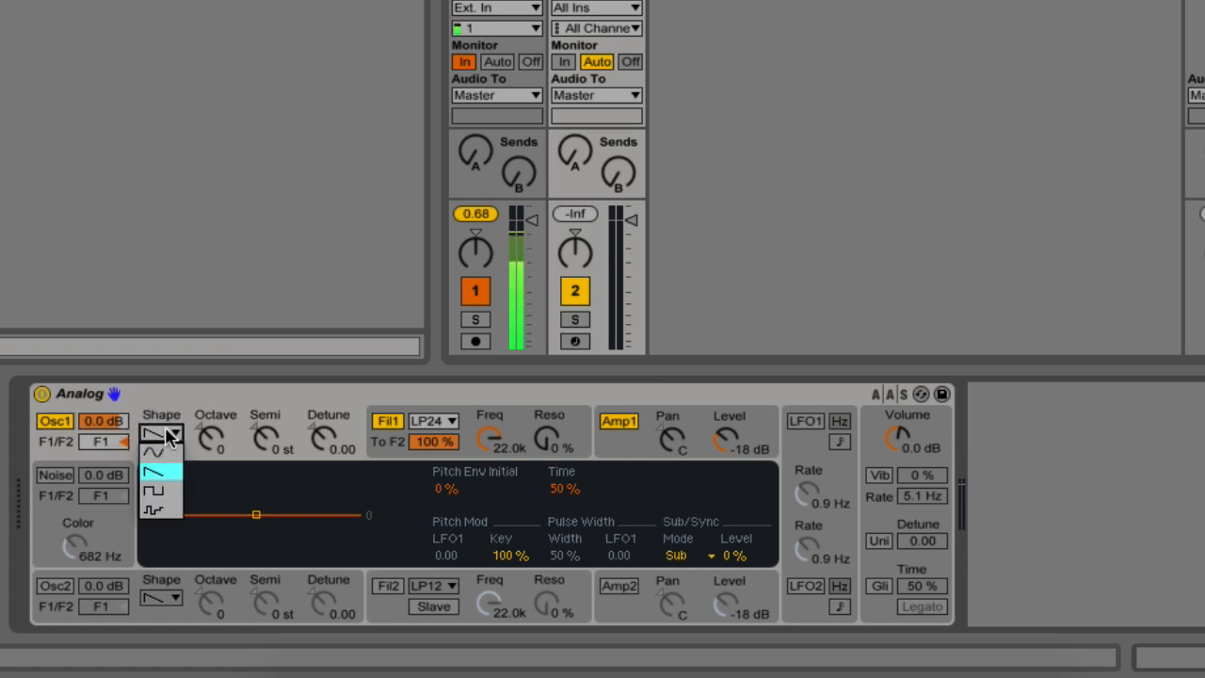
pyautogui.click(574, 343)
pyautogui.click(169, 437)
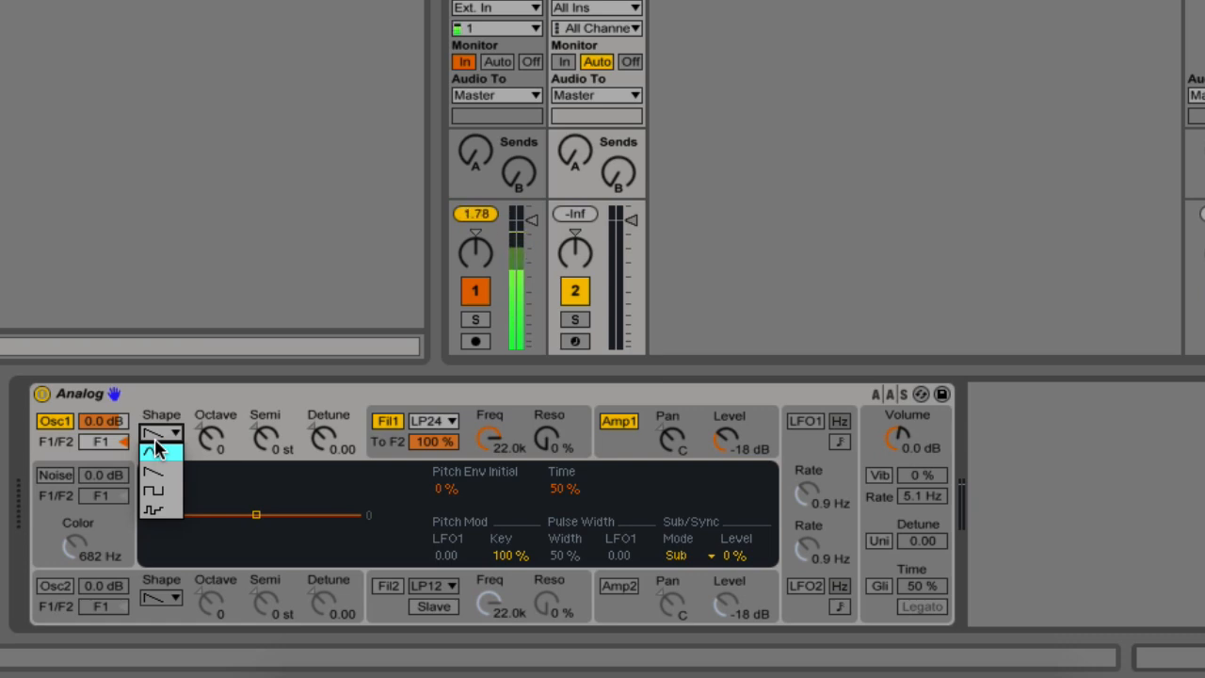
pyautogui.click(156, 456)
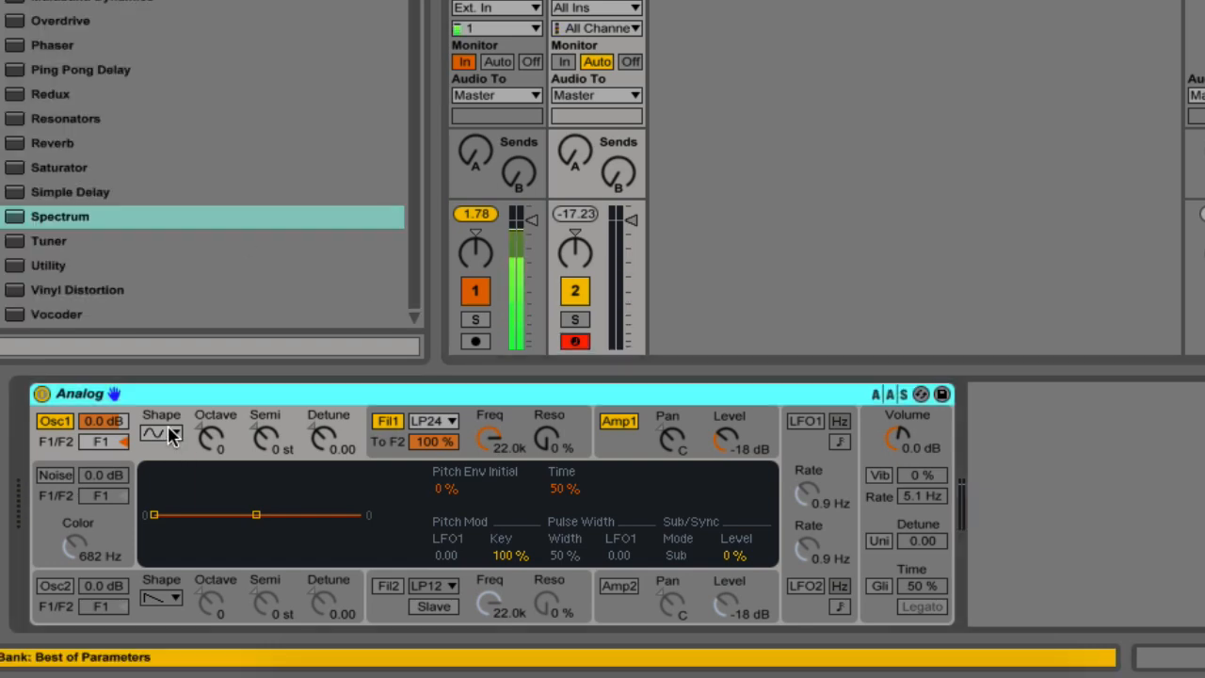
# Step: Change oscillator 1's shape to the sawtooth wave and play test notes
pyautogui.click(167, 433)
pyautogui.click(168, 466)
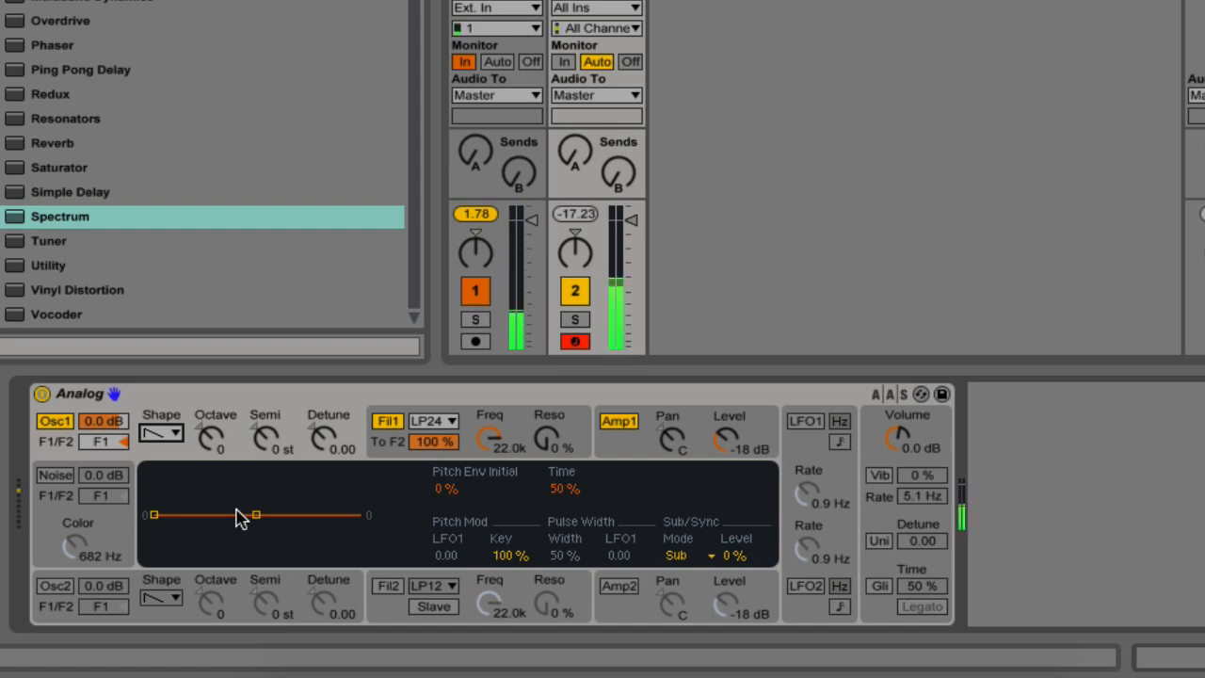
pyautogui.press('z')
pyautogui.press('z')
# Step: Try the square wave and the noise shape on oscillator 1
pyautogui.click(161, 433)
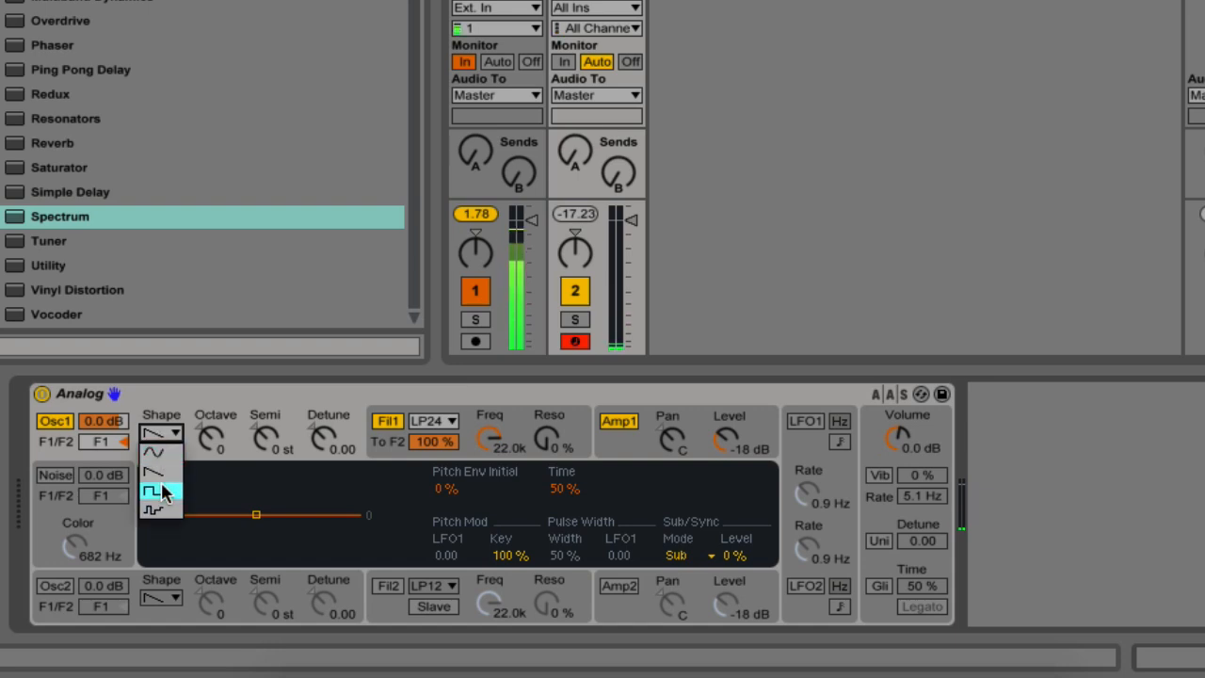
pyautogui.click(160, 490)
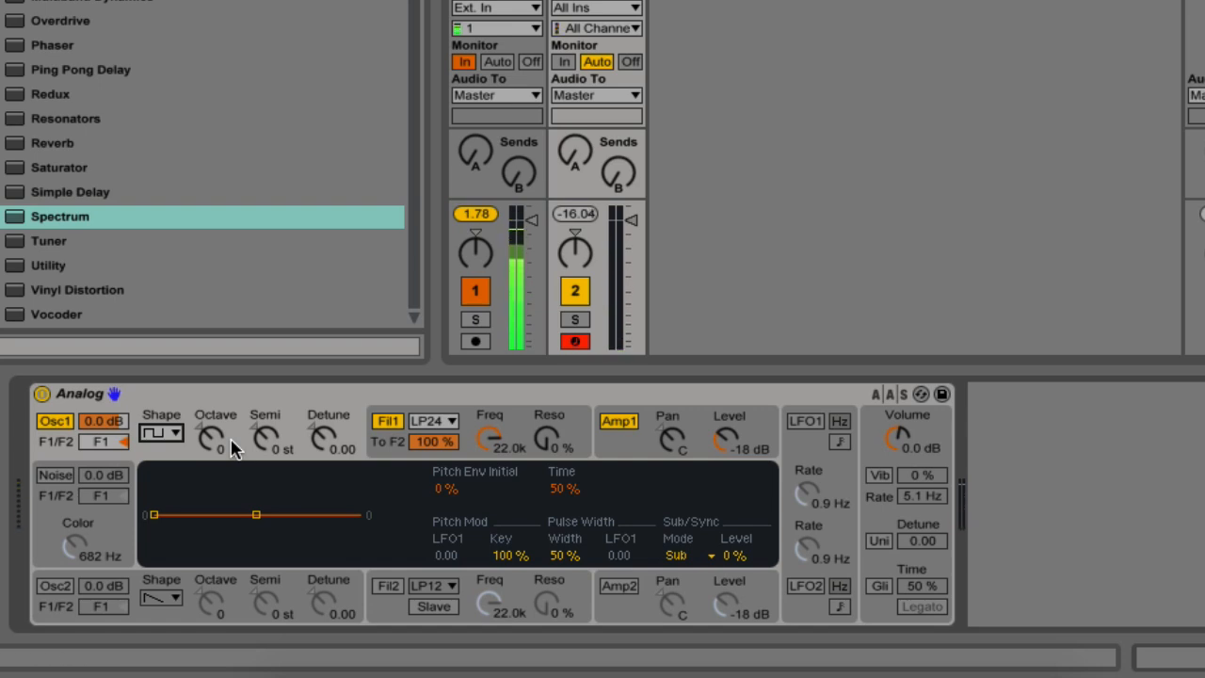
pyautogui.click(161, 434)
pyautogui.click(154, 508)
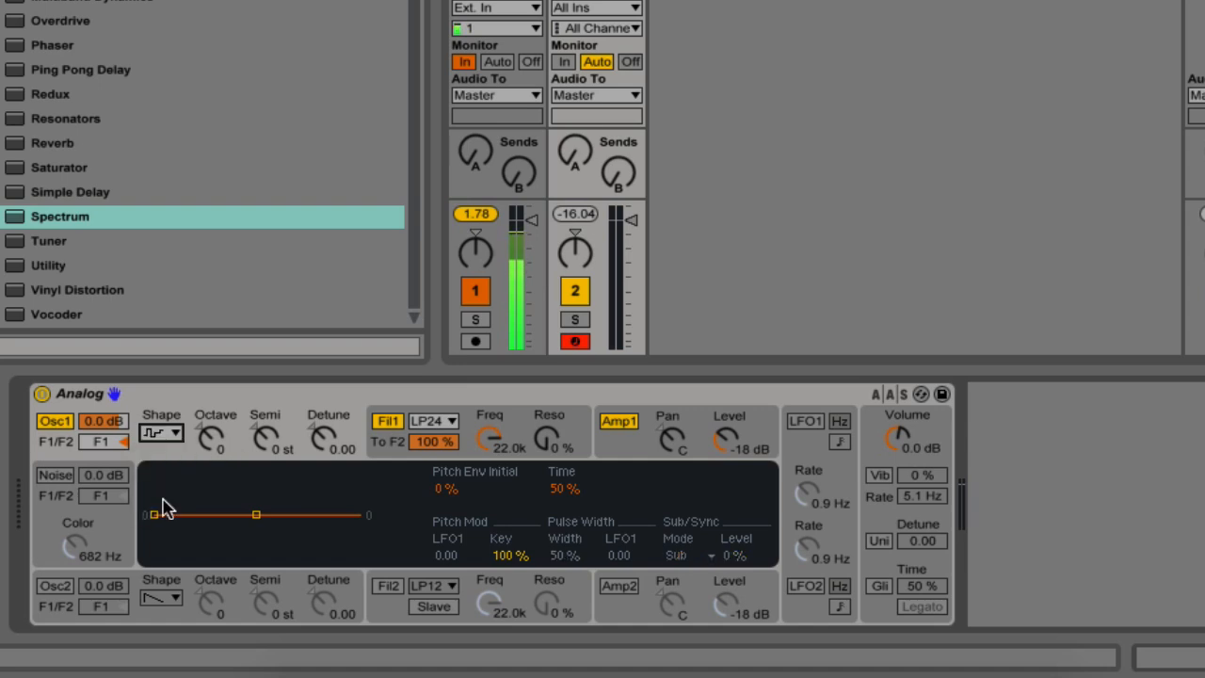
# Step: Try oscillator 1 with the sine wave and its octave raised to 2
pyautogui.click(213, 441)
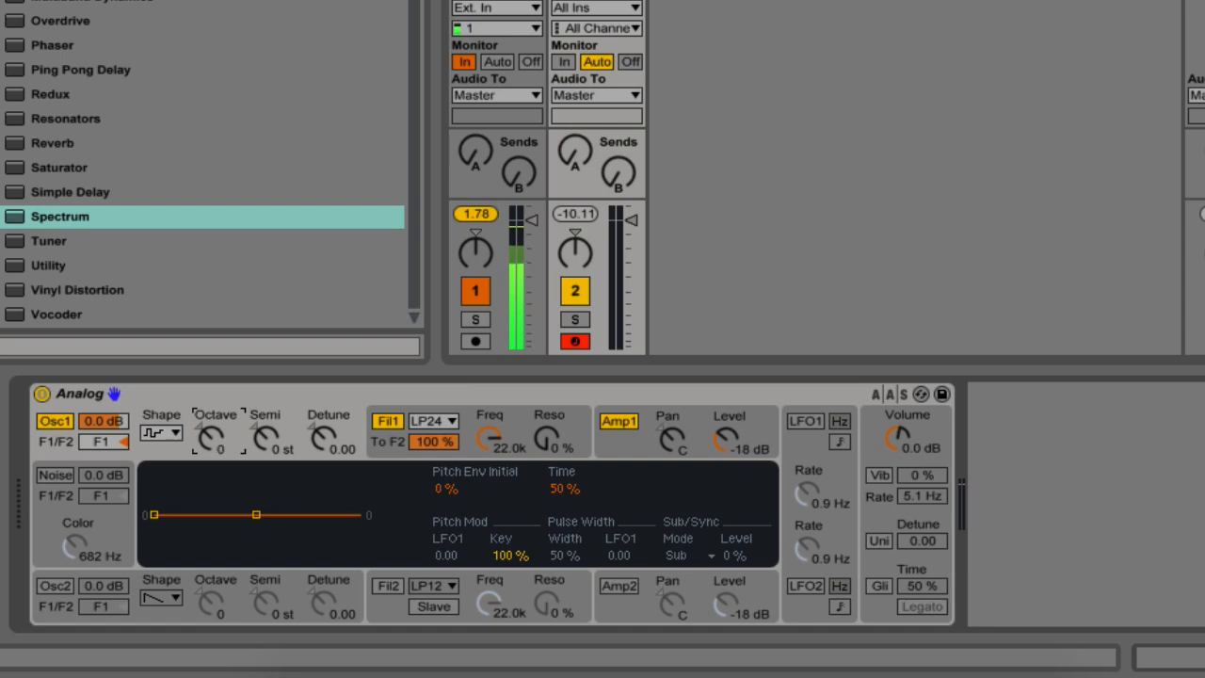
pyautogui.moveTo(214, 441)
pyautogui.mouseDown()
pyautogui.moveTo(214, 405)
pyautogui.moveTo(213, 454)
pyautogui.mouseUp()
pyautogui.click(155, 436)
pyautogui.click(160, 452)
pyautogui.moveTo(206, 441); pyautogui.dragTo(206, 439)
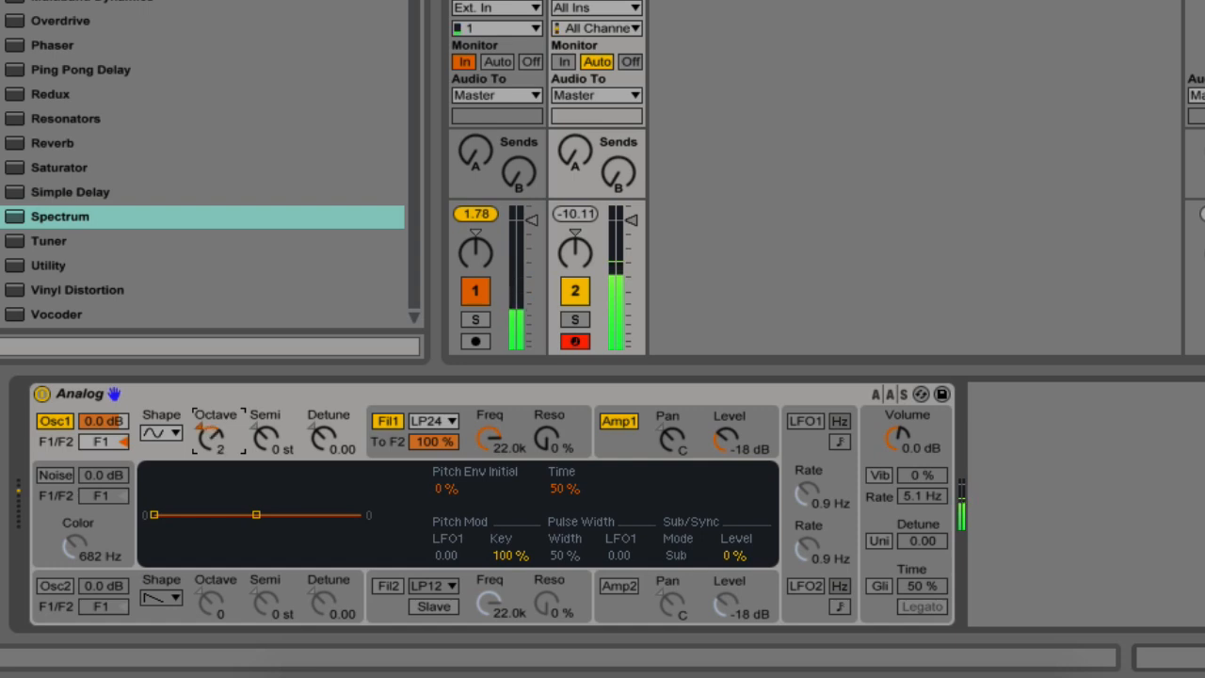
# Step: Try out oscillator 1's semitone and detune controls, raising the detune to 0.44 before resetting it to 0.00
pyautogui.moveTo(264, 446)
pyautogui.mouseDown()
pyautogui.moveTo(263, 428)
pyautogui.moveTo(264, 464)
pyautogui.moveTo(263, 433)
pyautogui.mouseUp()
pyautogui.click(323, 436)
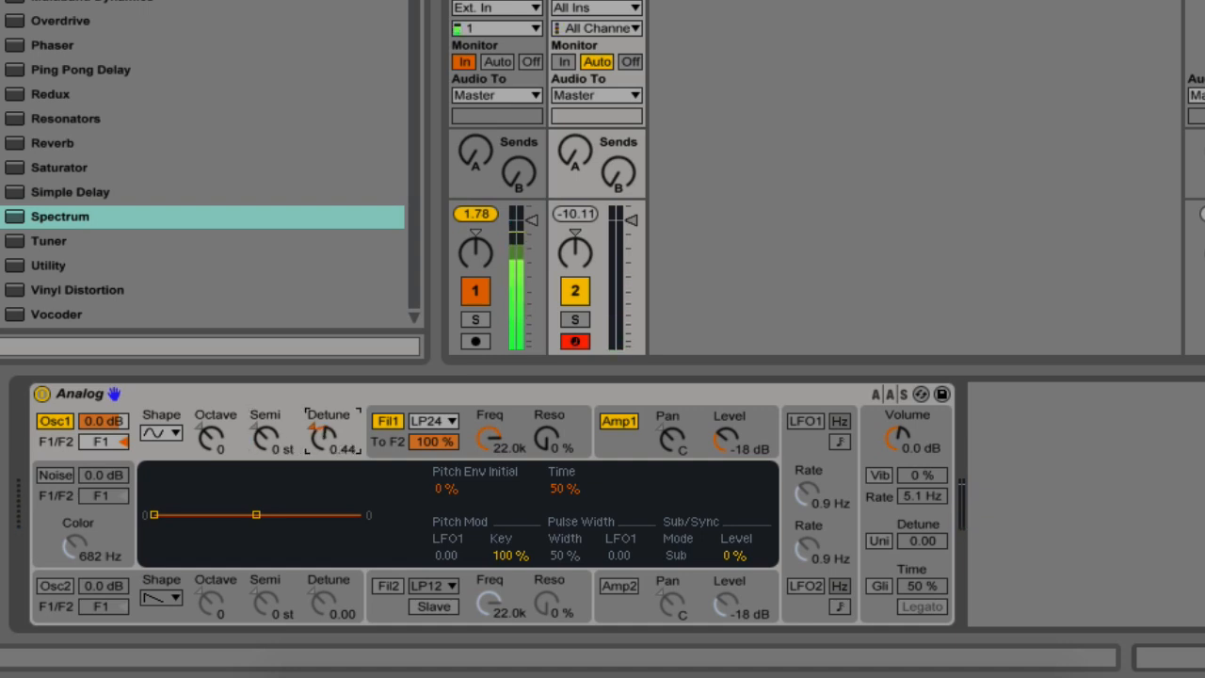
pyautogui.moveTo(323, 443); pyautogui.dragTo(322, 431)
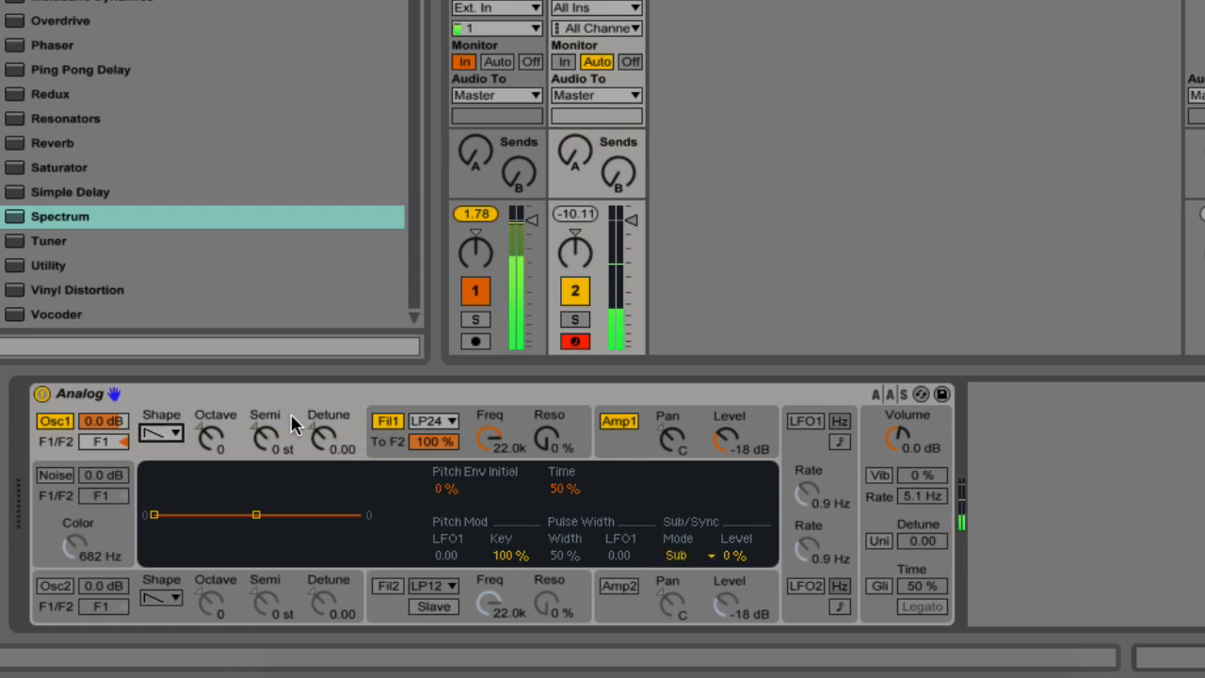
pyautogui.click(311, 423)
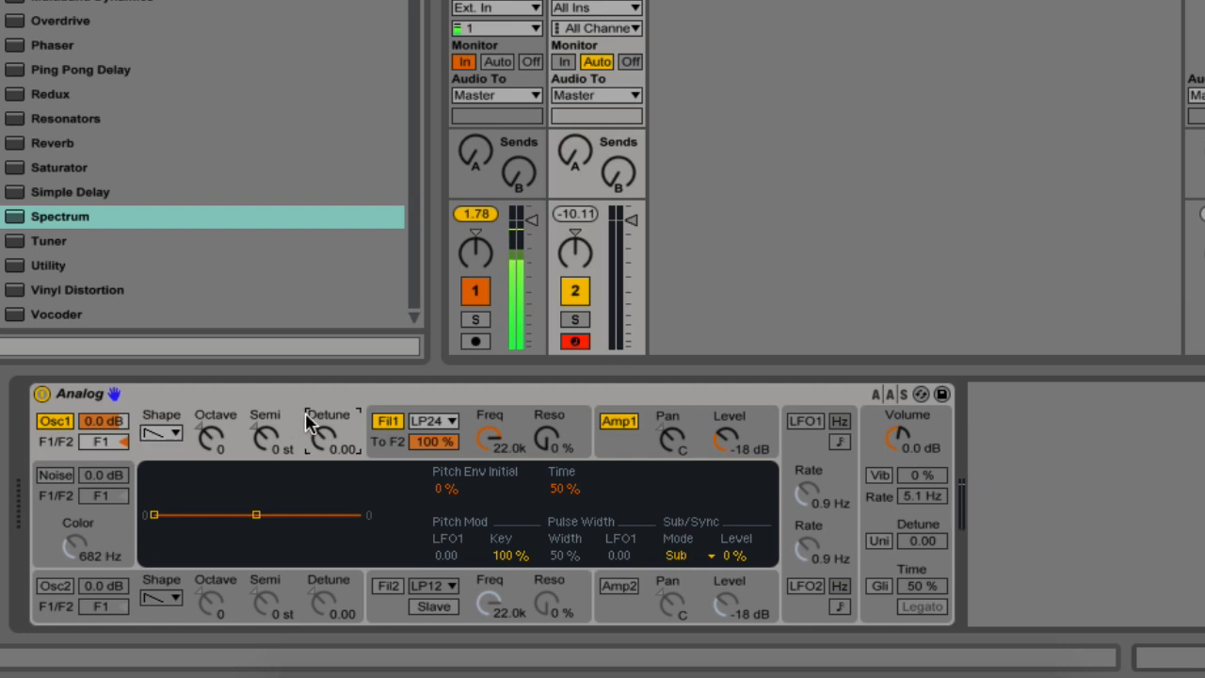
# Step: Examine filter 1's settings, on/off state and the list of available filter types
pyautogui.click(528, 419)
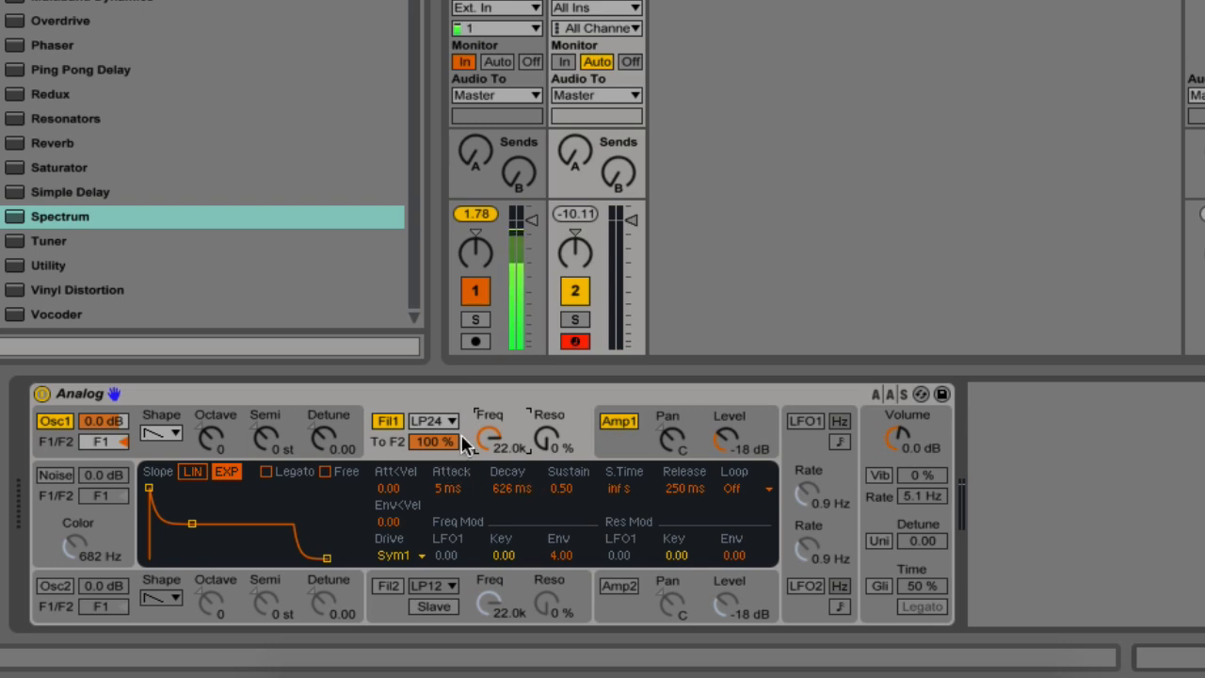
pyautogui.click(390, 423)
pyautogui.click(390, 424)
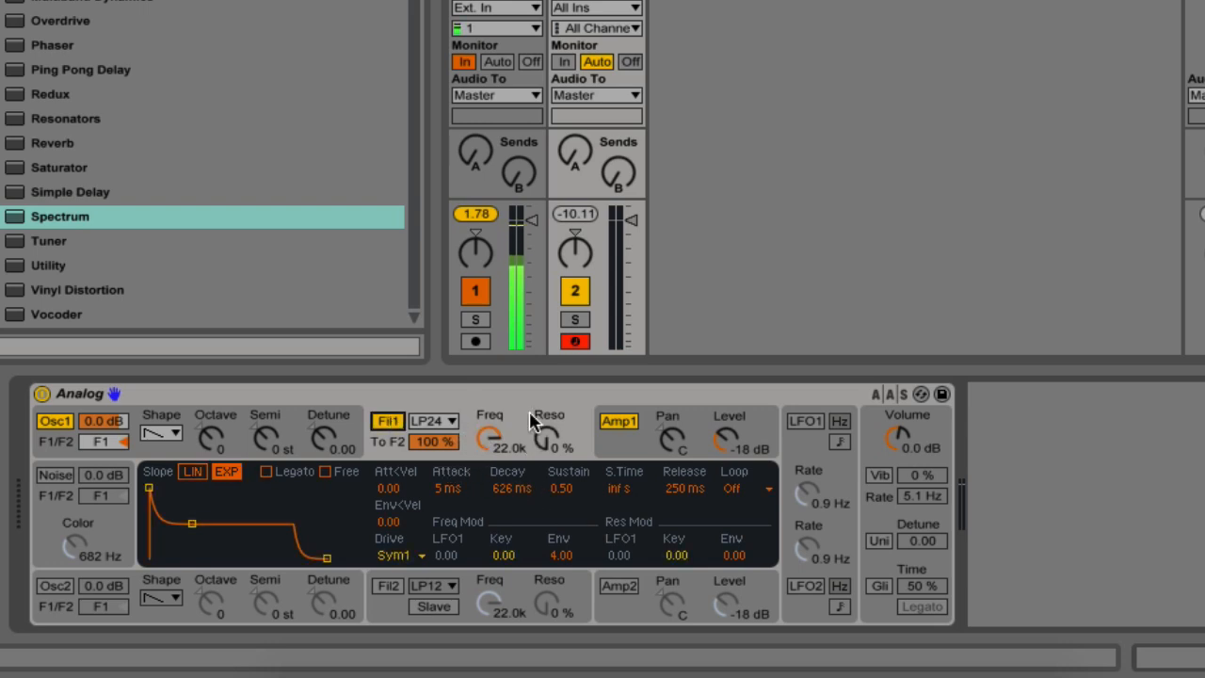
pyautogui.click(450, 422)
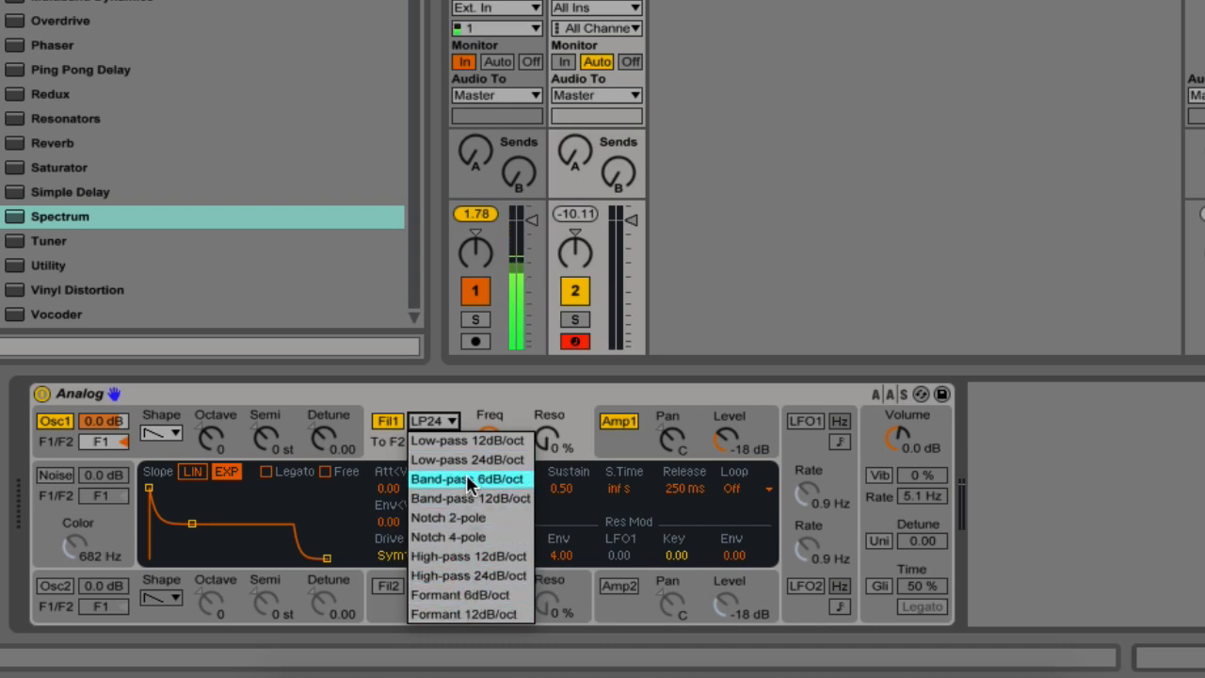
pyautogui.press('Escape')
# Step: Add the Auto Filter audio effect after Analog on track 2 and upgrade it to the newer version
pyautogui.scroll(5, 202, 170)
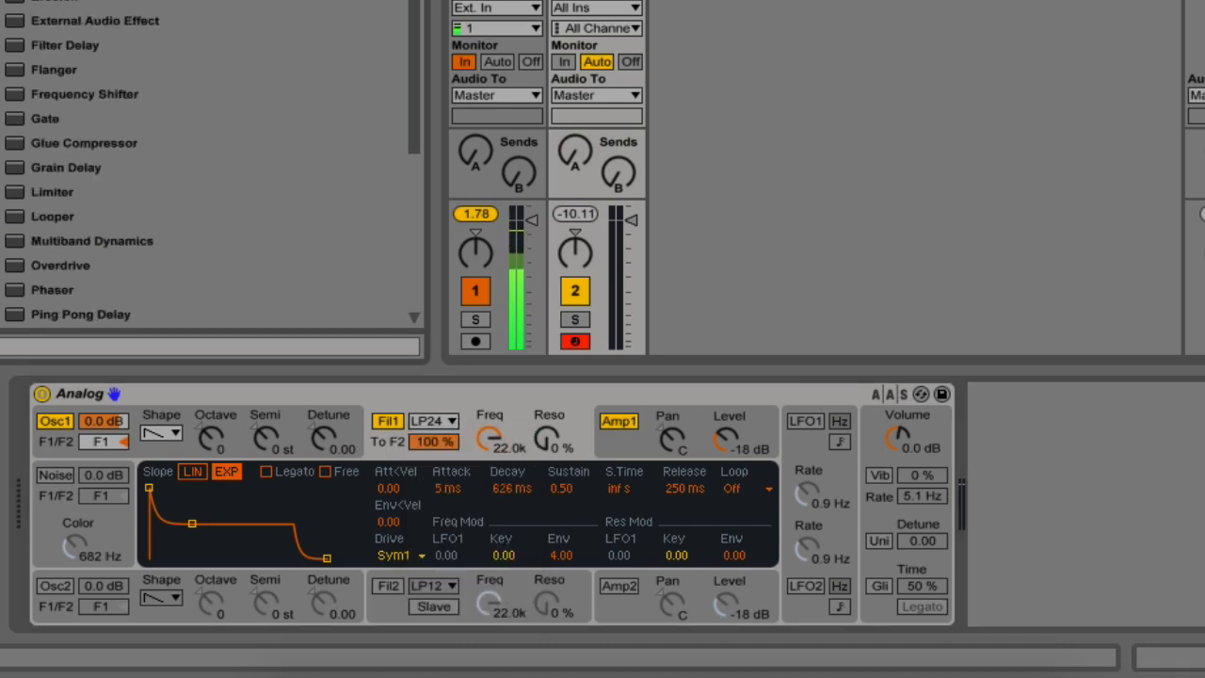
pyautogui.moveTo(56, 2); pyautogui.dragTo(821, 526)
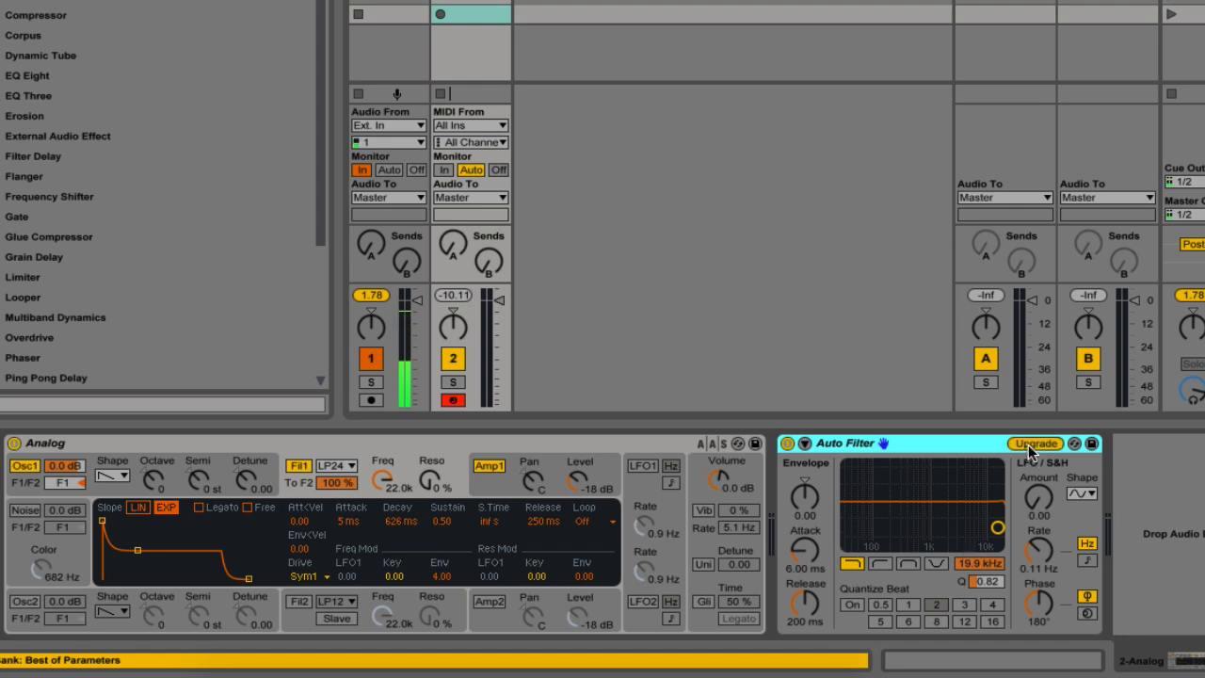
pyautogui.click(1030, 452)
pyautogui.scroll(1, 348, 471)
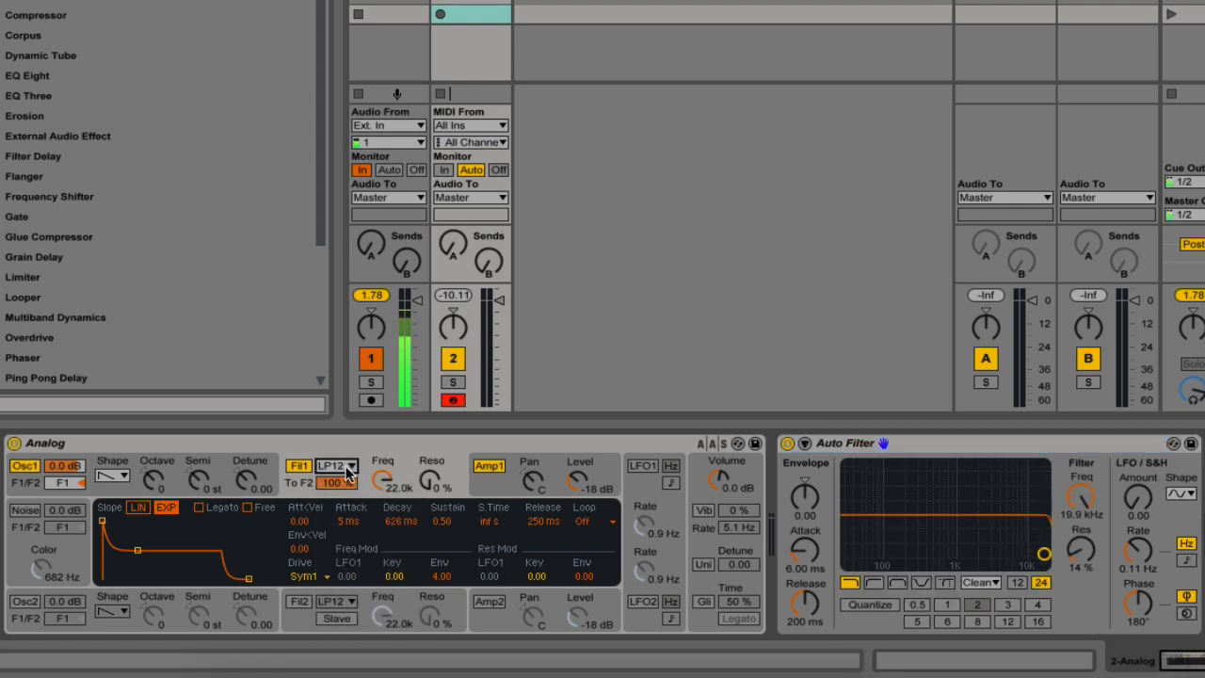
# Step: Set Analog's filter 1 to Low-pass 12dB/oct and the Auto Filter to 447 Hz with 13 % resonance
pyautogui.click(350, 469)
pyautogui.click(350, 483)
pyautogui.click(344, 466)
pyautogui.click(349, 483)
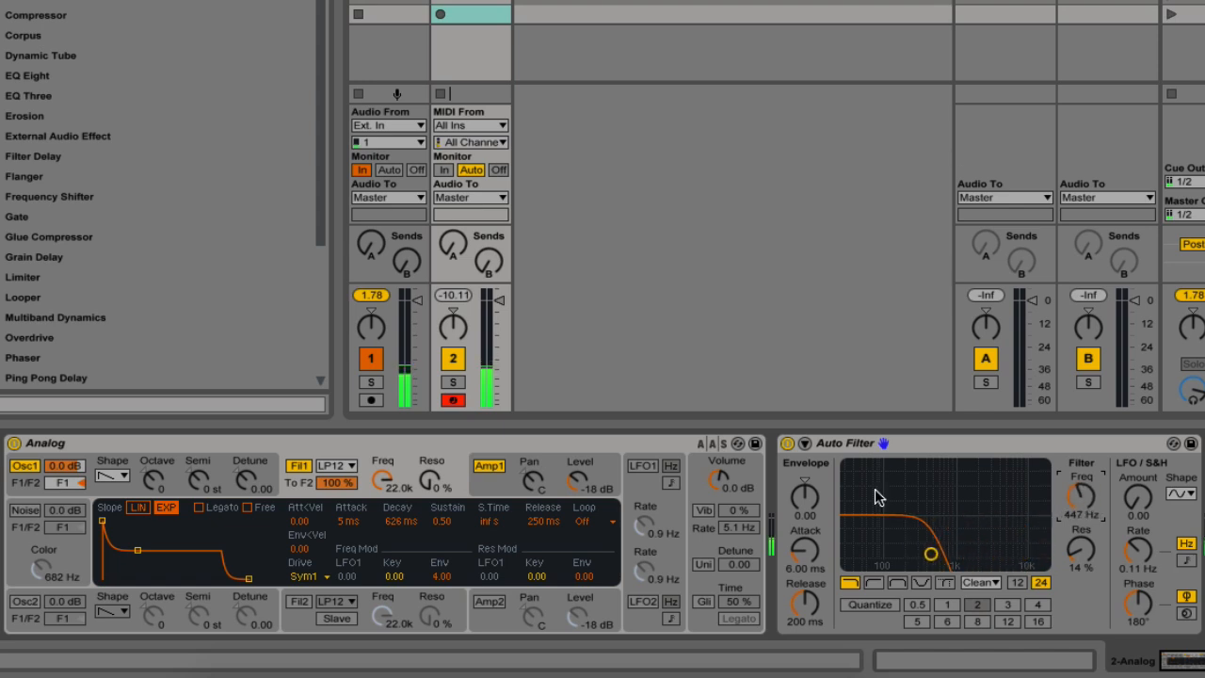
pyautogui.click(339, 465)
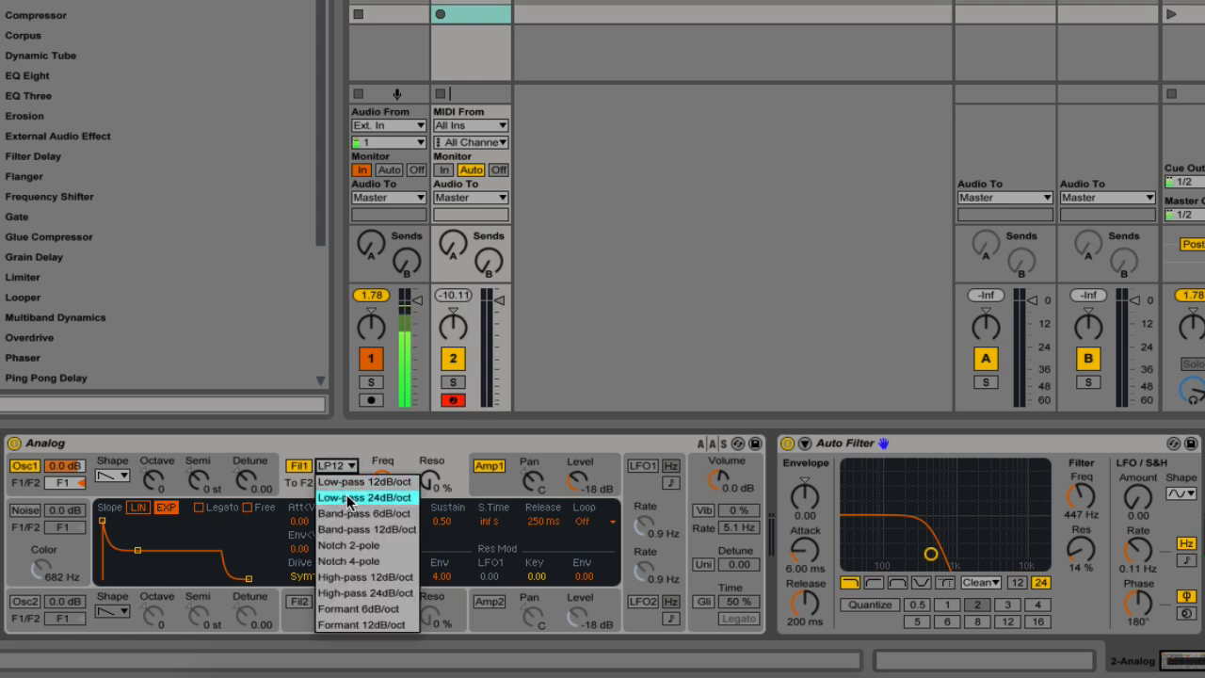
pyautogui.click(345, 483)
pyautogui.moveTo(1081, 565); pyautogui.dragTo(1081, 557)
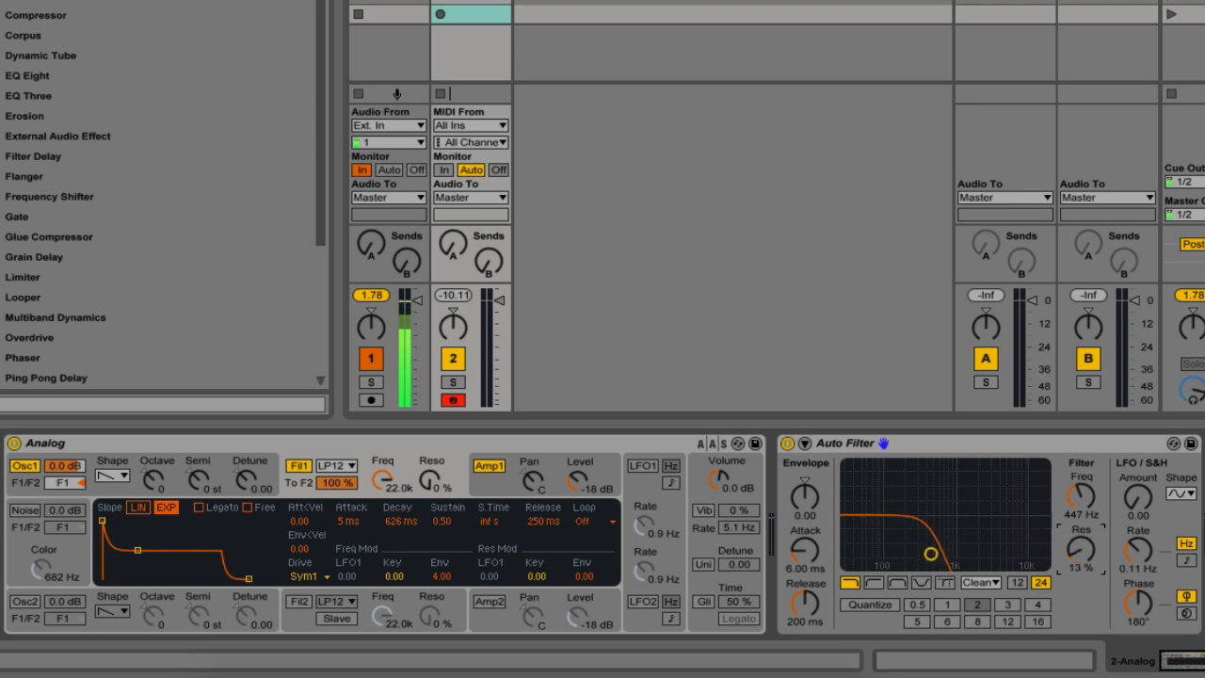
# Step: Try Band-pass 6dB/oct on filter 1 and a band-pass Auto Filter at 309 Hz
pyautogui.click(336, 466)
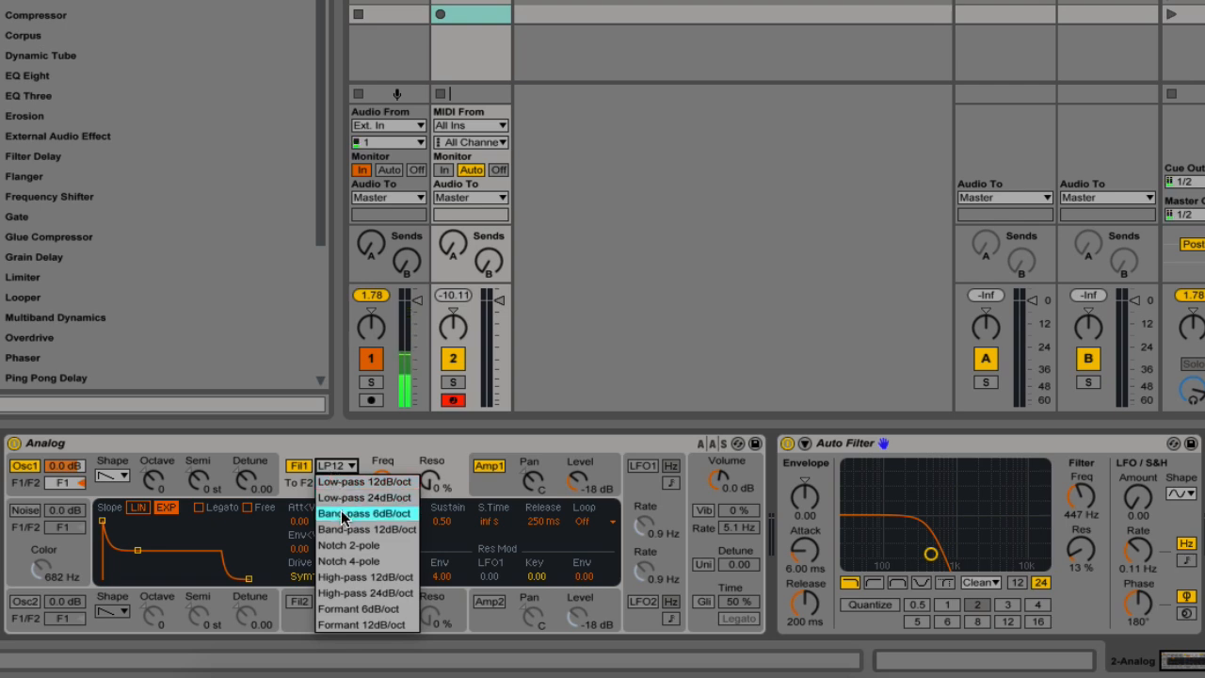
pyautogui.click(344, 514)
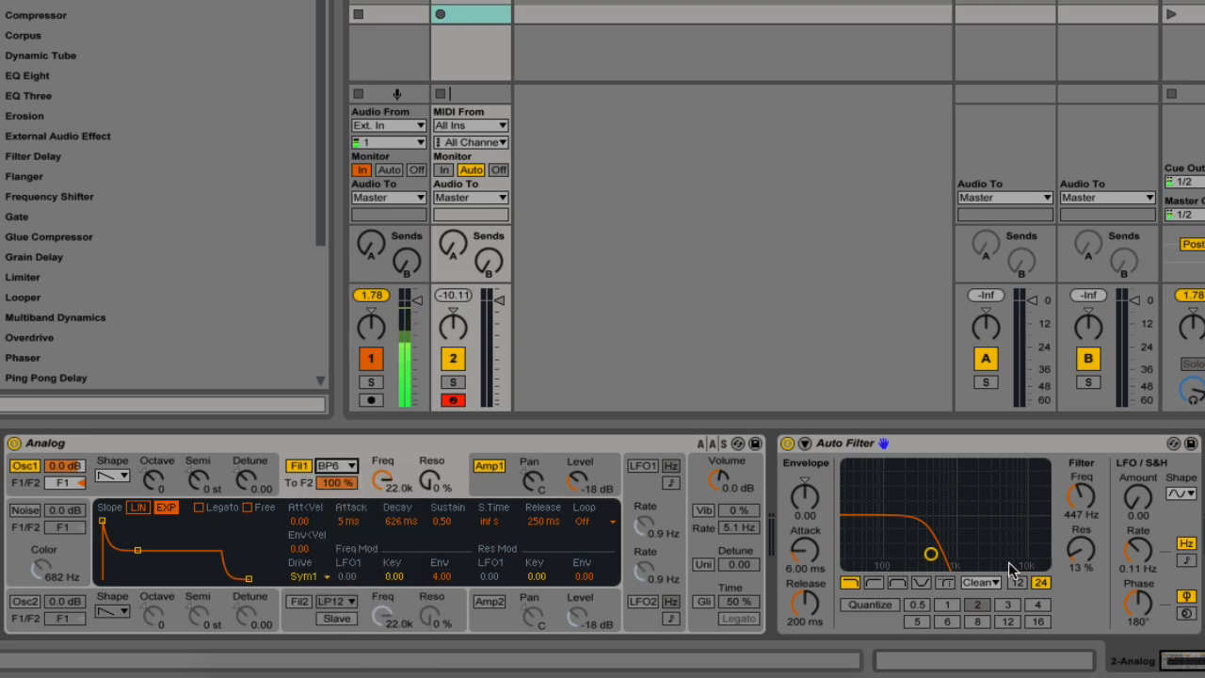
pyautogui.click(981, 583)
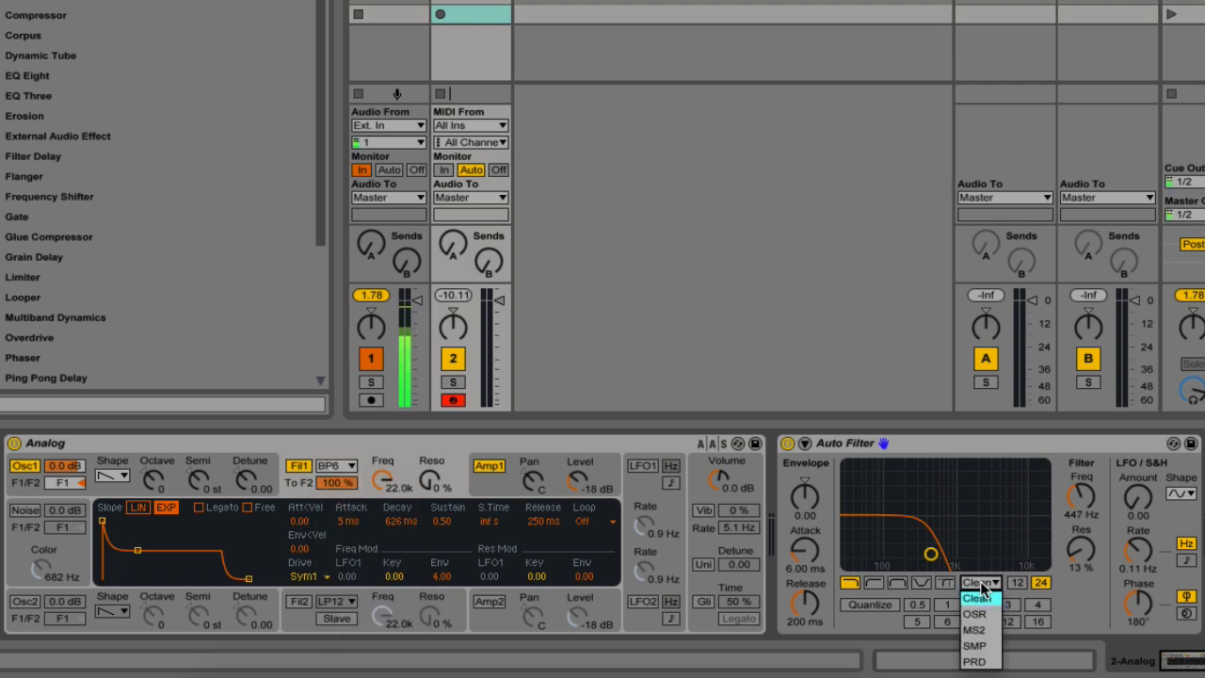
pyautogui.click(894, 584)
pyautogui.click(895, 584)
pyautogui.moveTo(1080, 507)
pyautogui.mouseDown()
pyautogui.moveTo(1080, 517)
pyautogui.moveTo(1080, 487)
pyautogui.moveTo(1081, 534)
pyautogui.moveTo(1071, 486)
pyautogui.moveTo(1070, 533)
pyautogui.moveTo(1071, 479)
pyautogui.moveTo(1071, 521)
pyautogui.mouseUp()
# Step: Set filter 1 to Notch 2-pole and switch the Auto Filter to notch, sweeping its frequency to 70.7 Hz
pyautogui.click(336, 465)
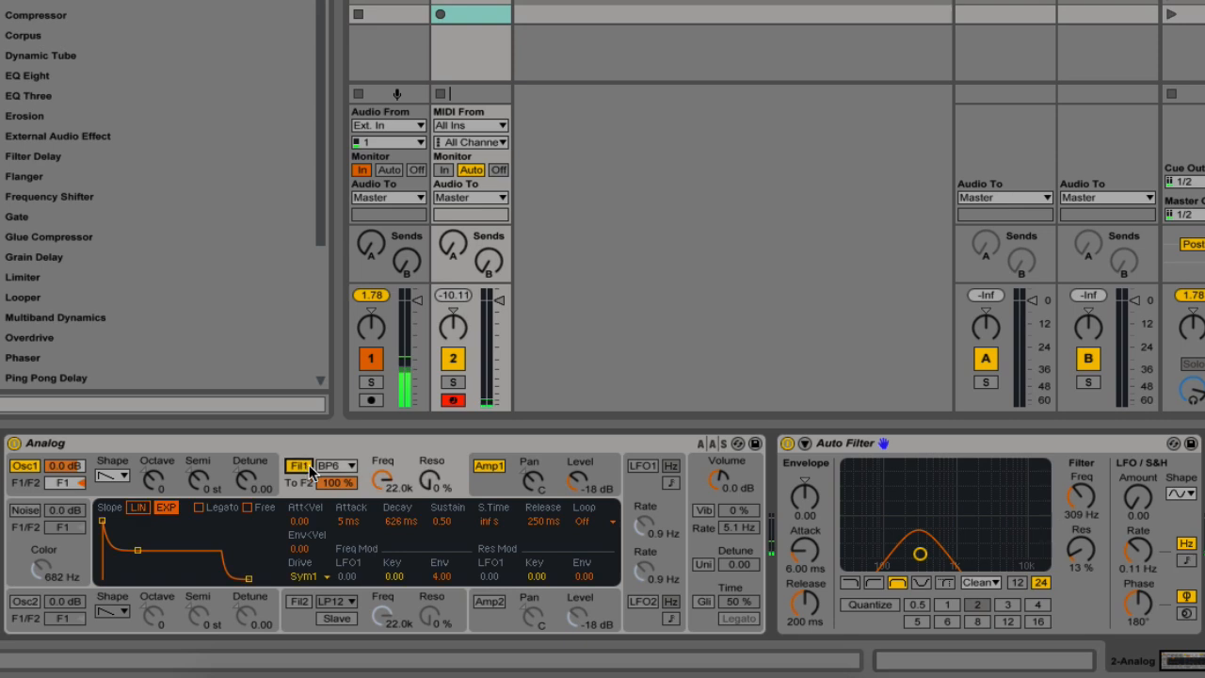
pyautogui.click(332, 546)
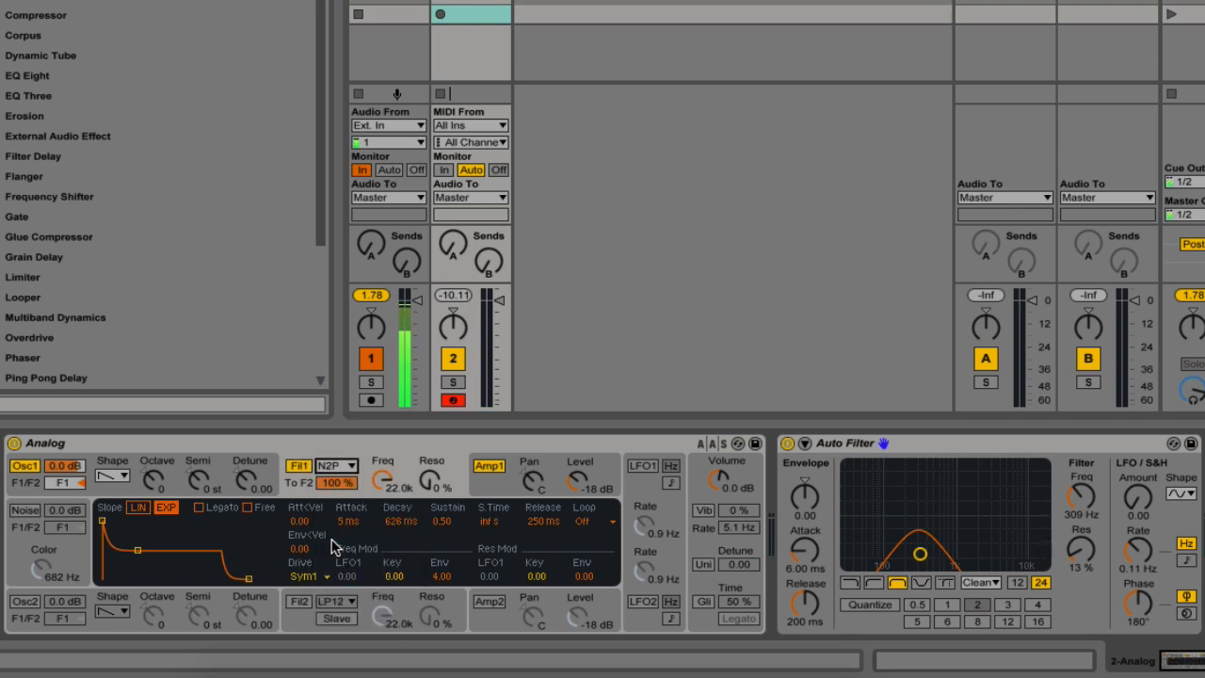
pyautogui.click(921, 582)
pyautogui.moveTo(1101, 520)
pyautogui.mouseDown()
pyautogui.moveTo(1101, 469)
pyautogui.moveTo(1101, 539)
pyautogui.moveTo(1087, 423)
pyautogui.moveTo(1088, 511)
pyautogui.mouseUp()
pyautogui.click(949, 512)
# Step: Change Analog's filter 1 type to High-pass 12dB/oct
pyautogui.click(299, 466)
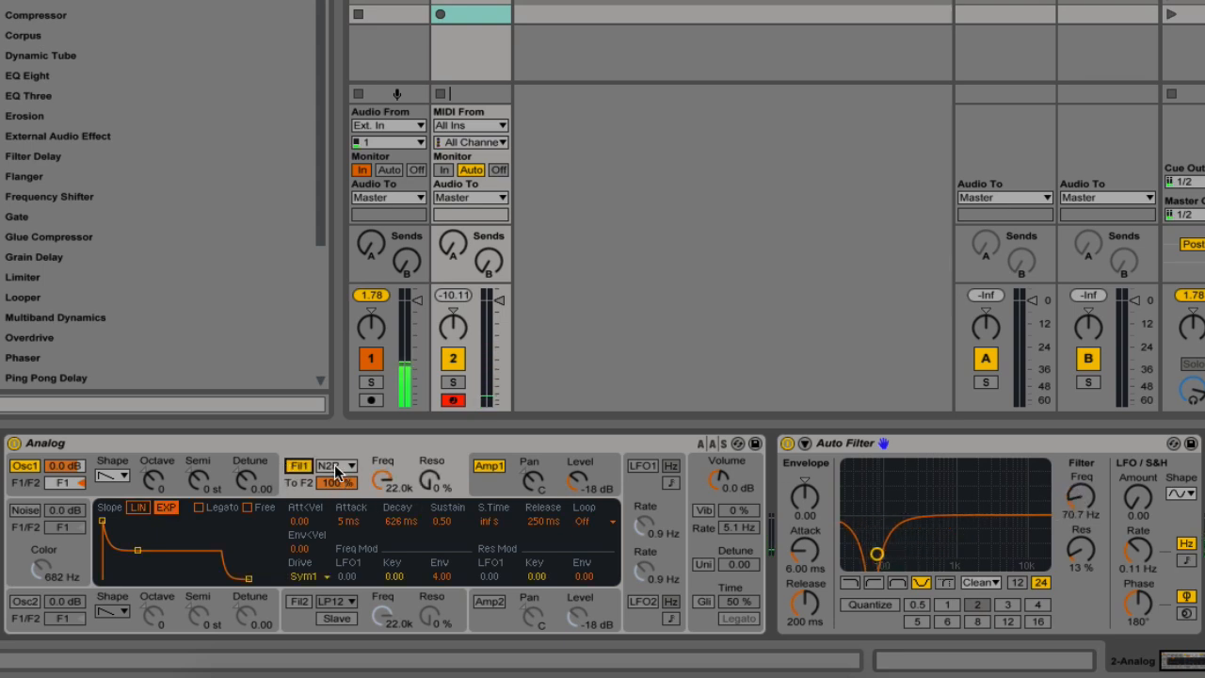
pyautogui.click(336, 466)
pyautogui.click(377, 576)
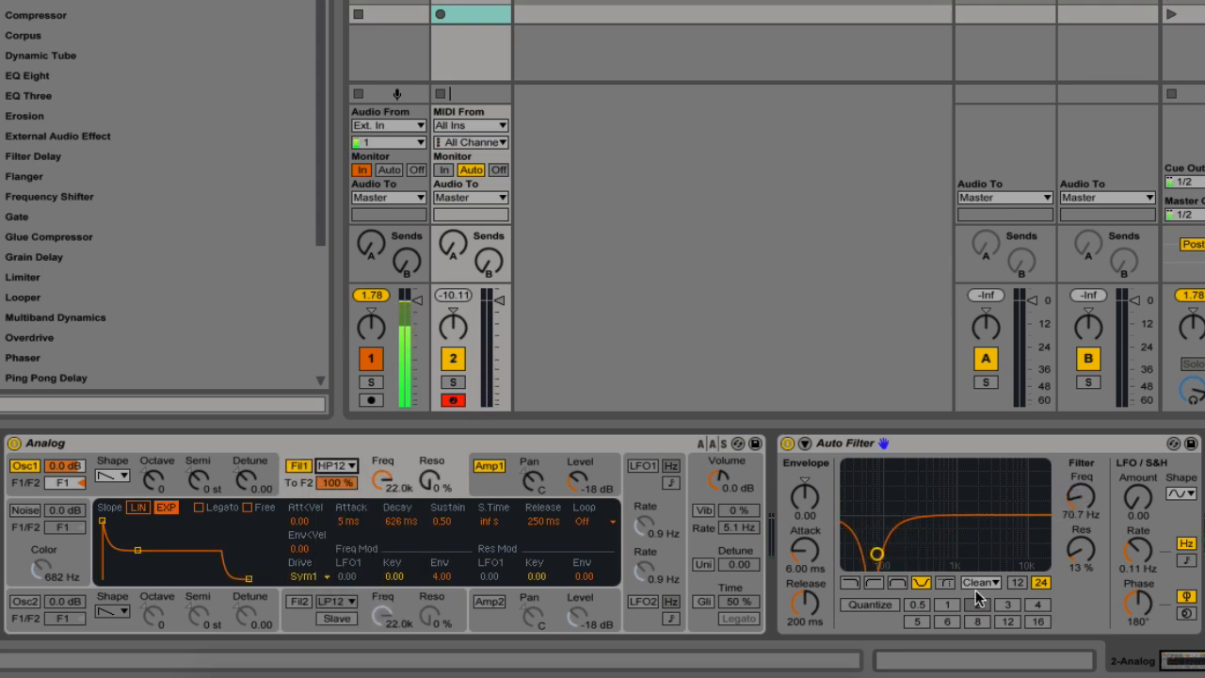
# Step: Switch the Auto Filter to high-pass and sweep its frequency up to around 148 Hz and down to 26.0 Hz
pyautogui.click(874, 582)
pyautogui.moveTo(1095, 504); pyautogui.dragTo(1095, 486)
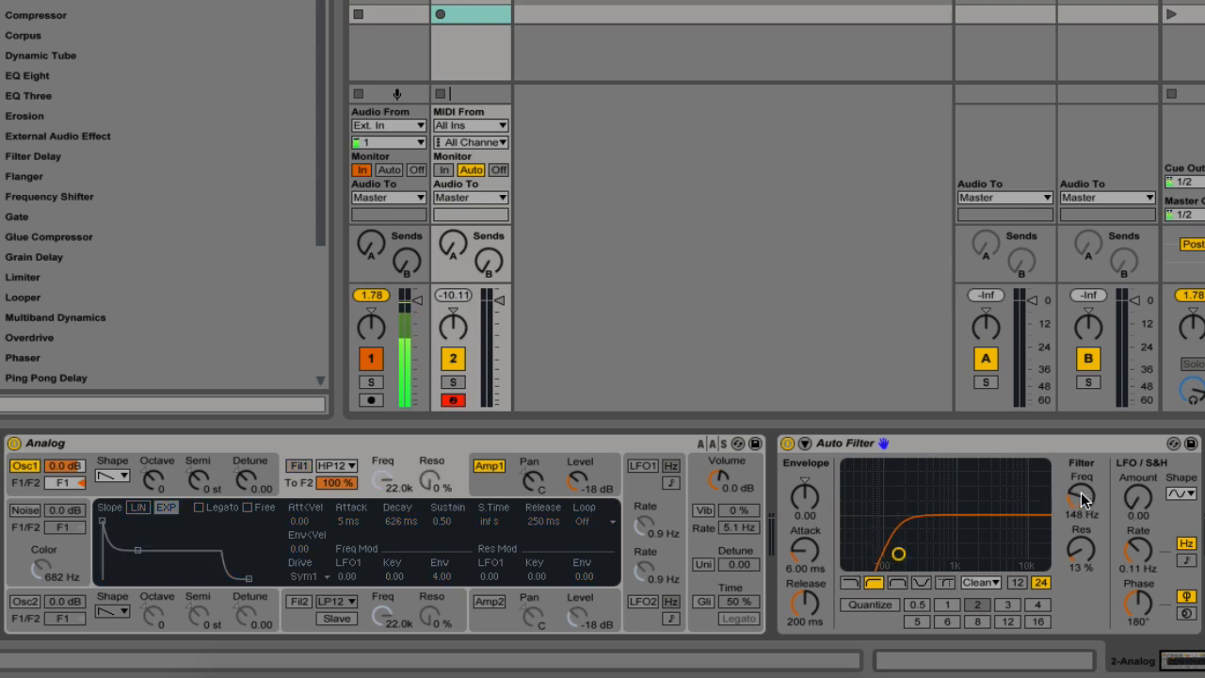
pyautogui.moveTo(1081, 494); pyautogui.dragTo(1081, 540)
# Step: Change Analog's filter 1 type to Formant 6dB/oct and delete the Auto Filter from the track
pyautogui.click(323, 468)
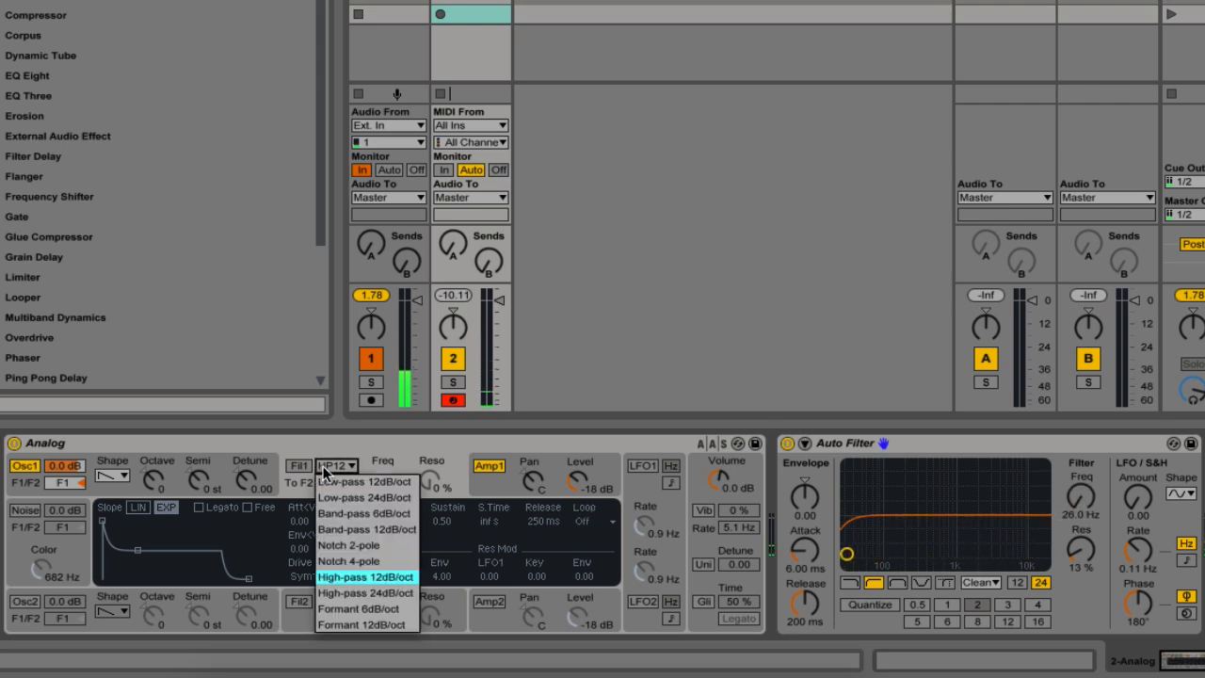
pyautogui.click(381, 624)
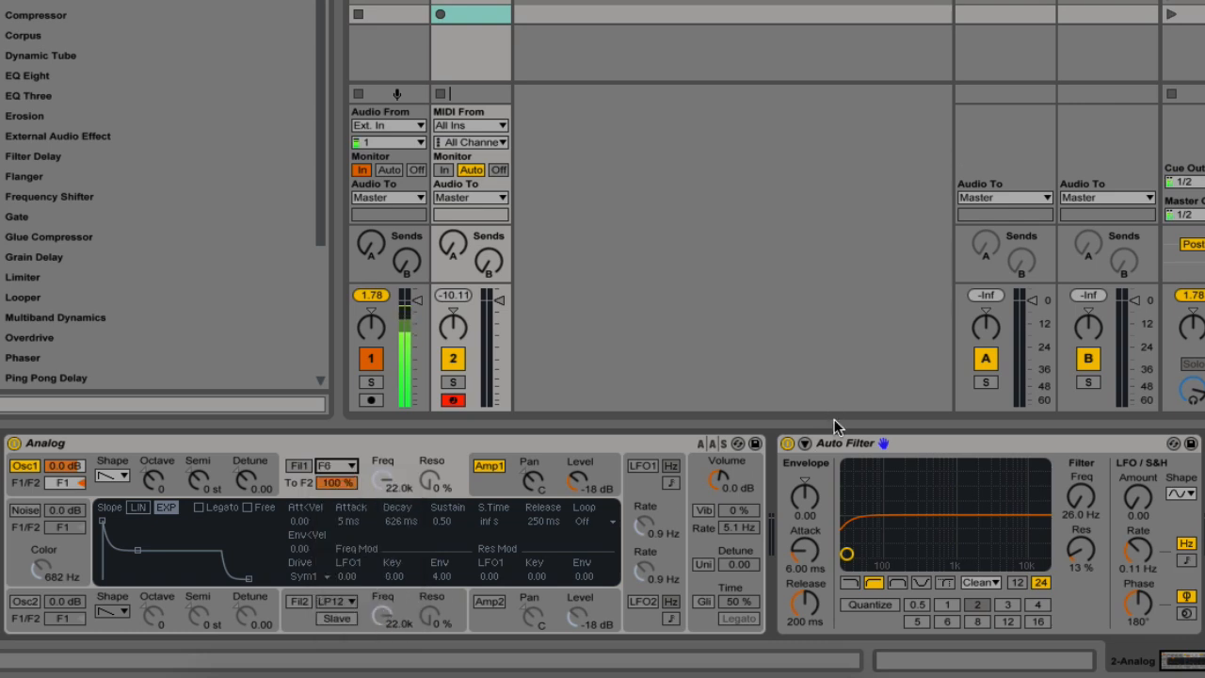
pyautogui.click(847, 446)
pyautogui.press('Delete')
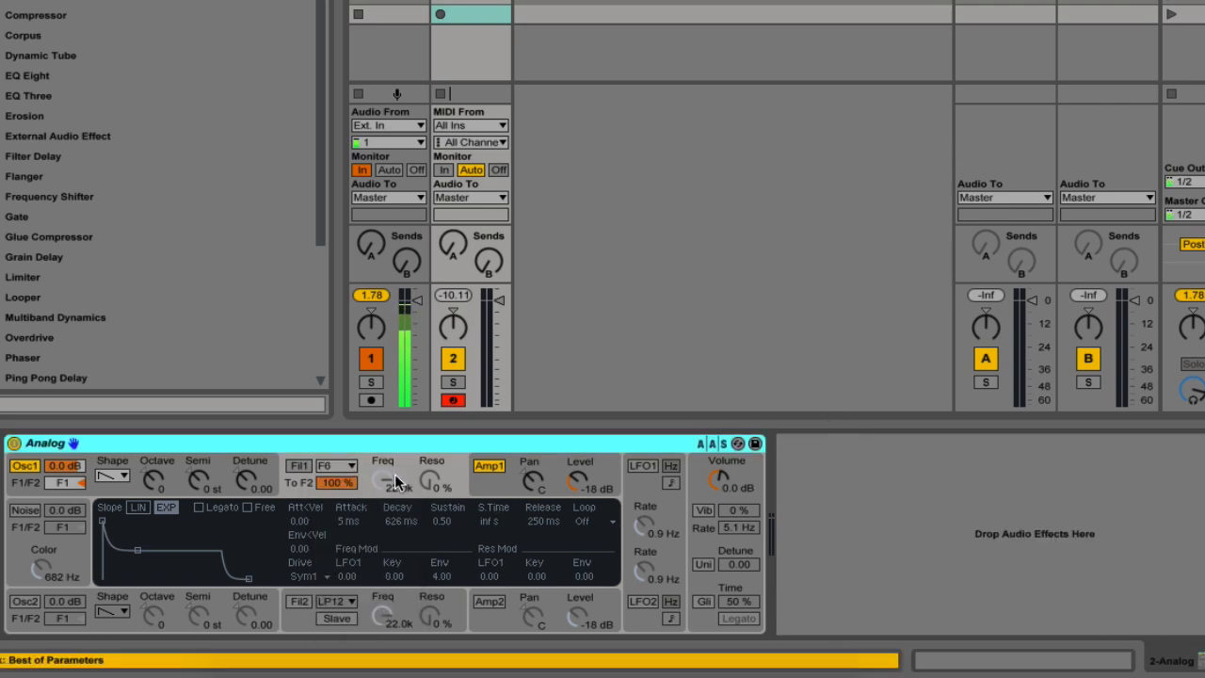
pyautogui.click(301, 465)
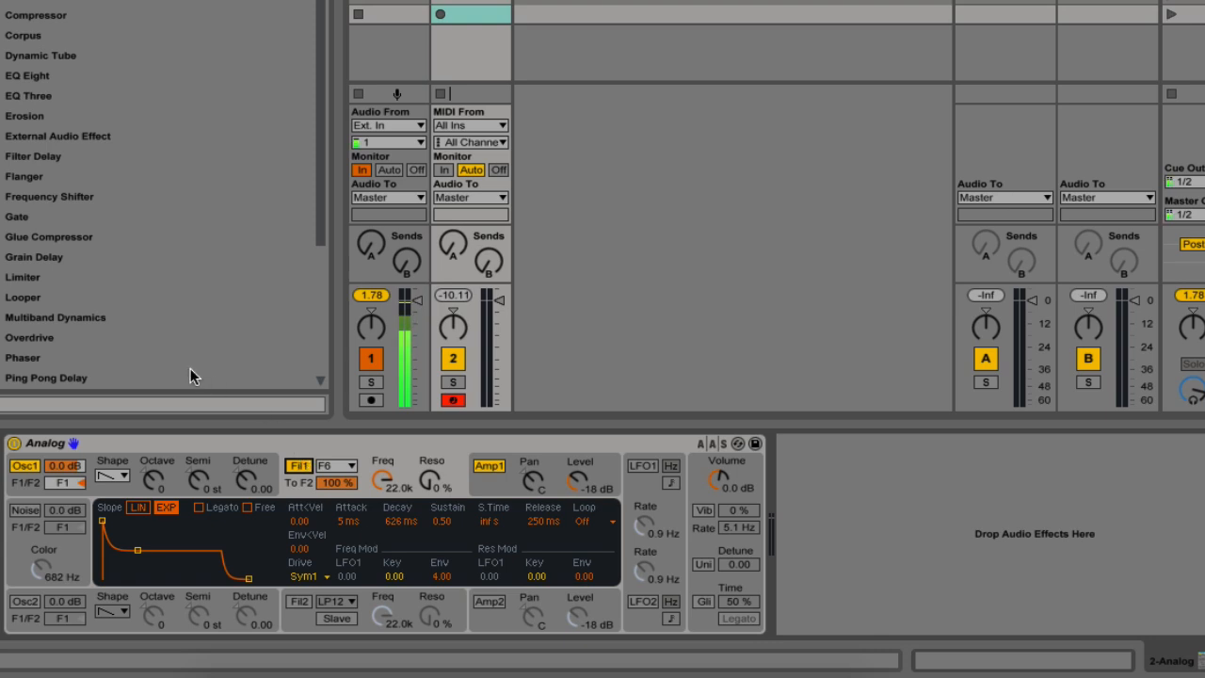
pyautogui.click(297, 465)
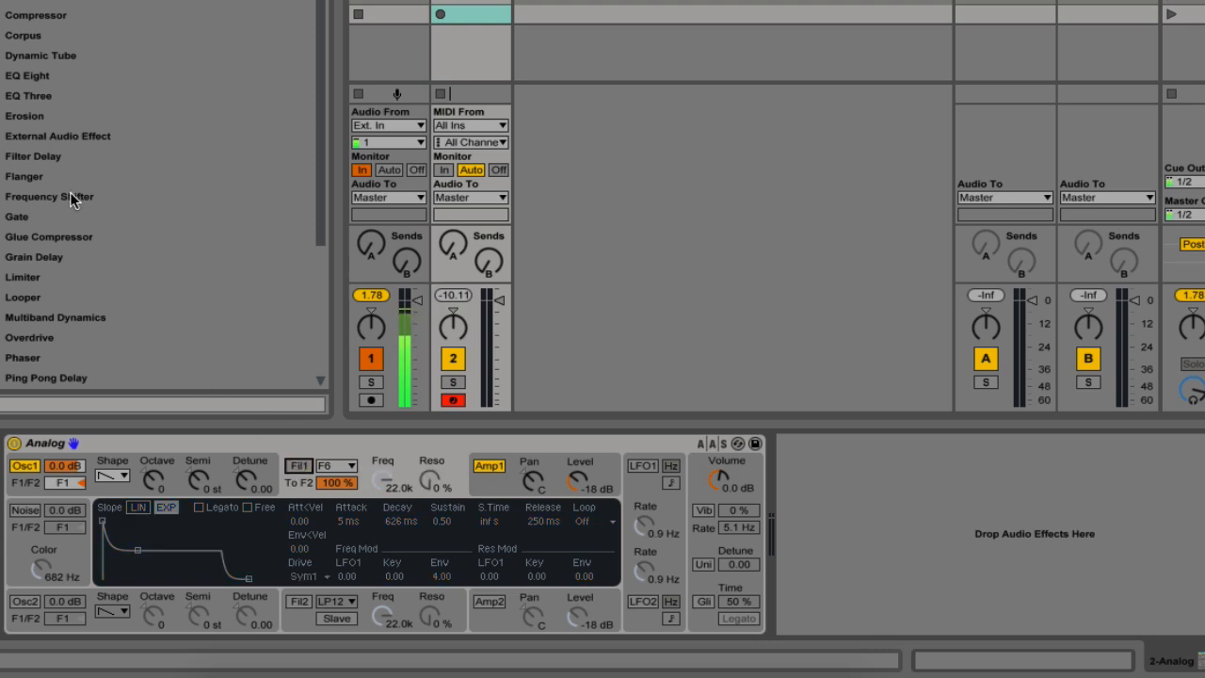
# Step: Load EQ Eight's formant preset Vocal O after Analog on the track
pyautogui.click(2, 76)
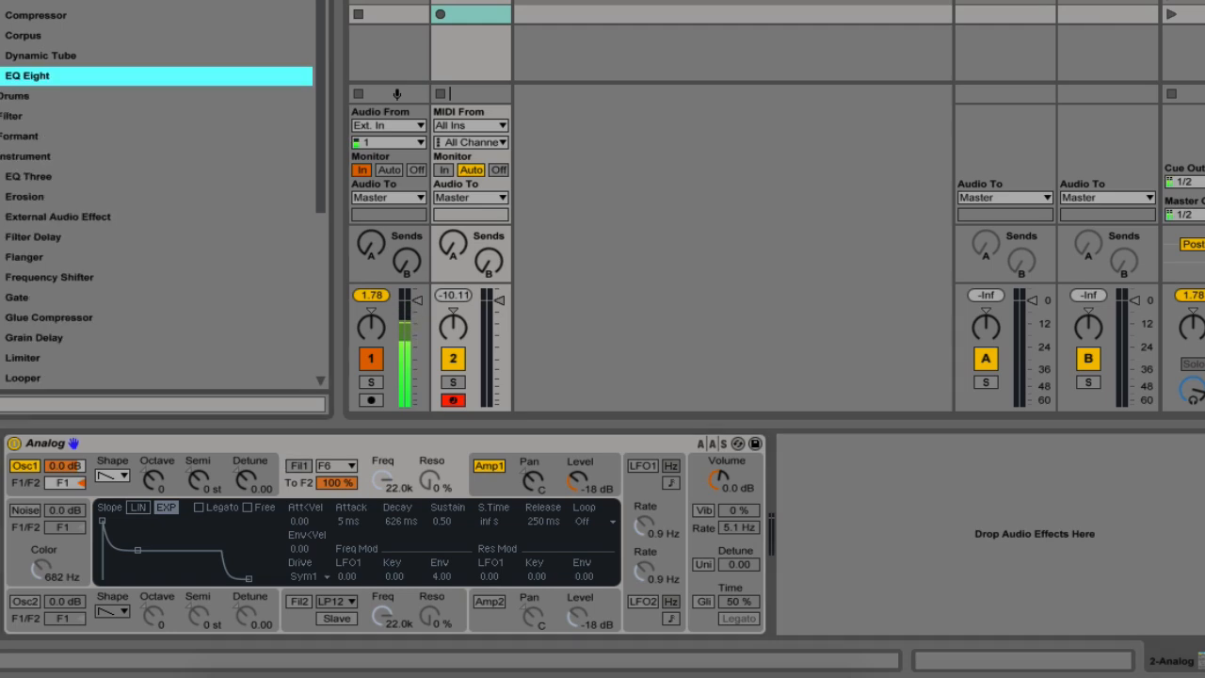
pyautogui.click(10, 136)
pyautogui.click(66, 302)
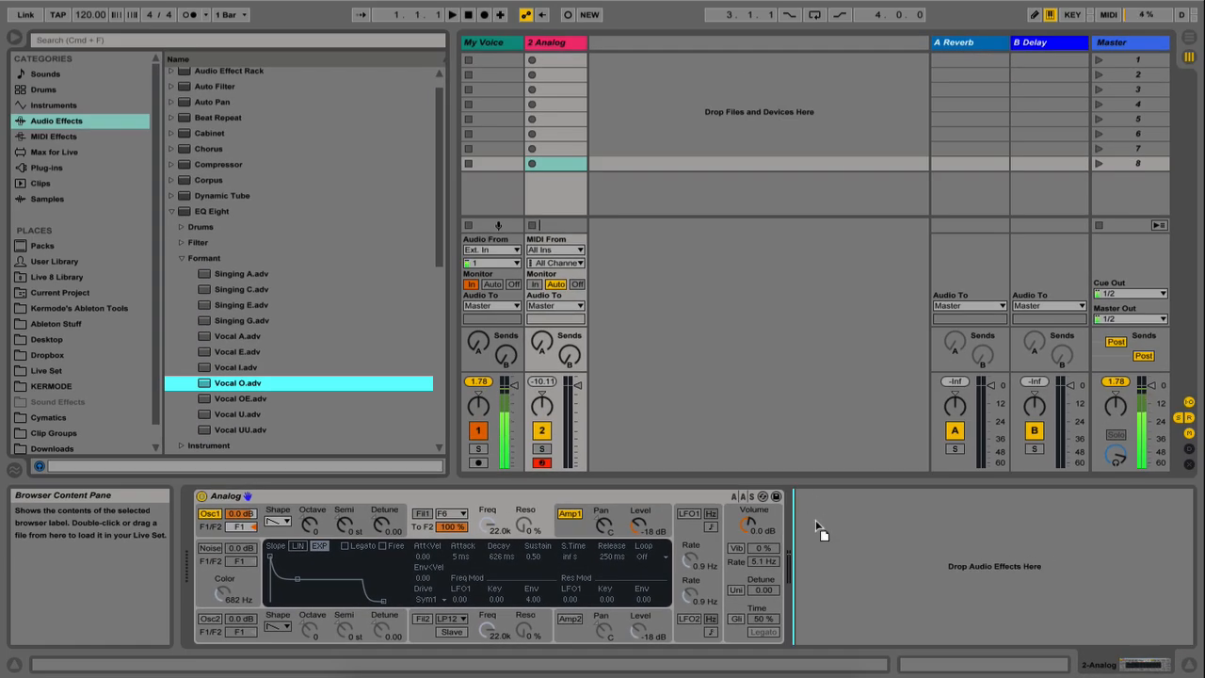
pyautogui.moveTo(817, 529); pyautogui.dragTo(821, 530)
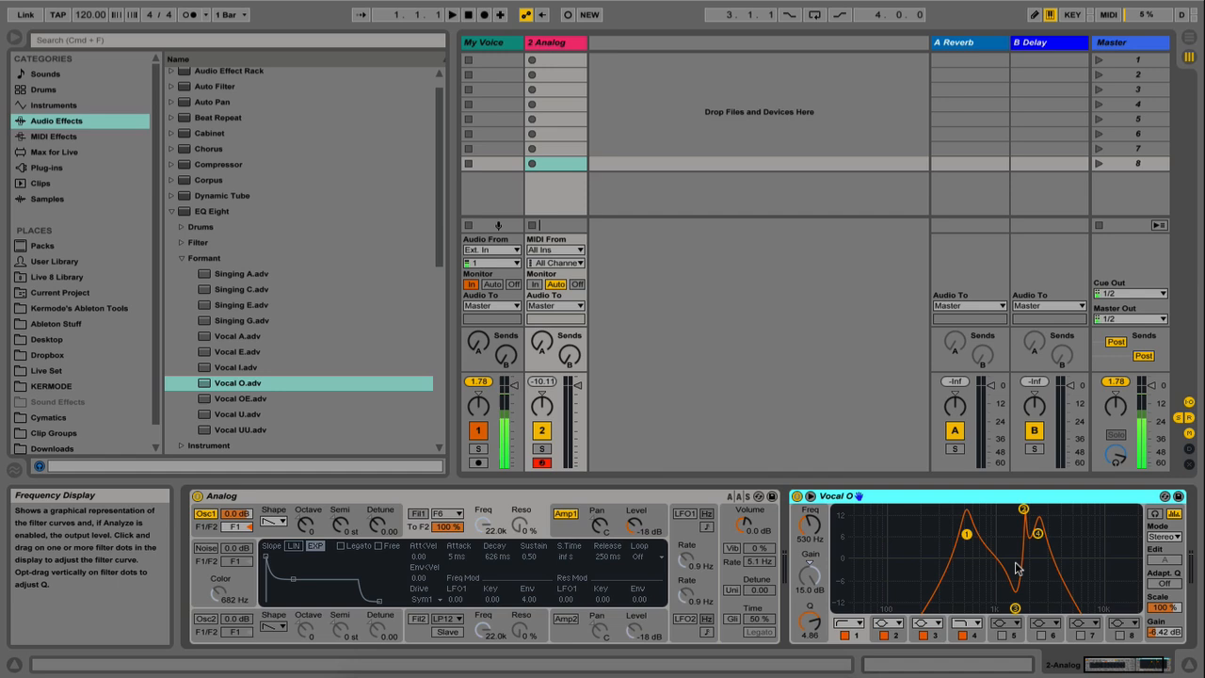
# Step: Shift all four active bands of the Vocal O EQ to lower frequencies and delete the EQ
pyautogui.click(1023, 510)
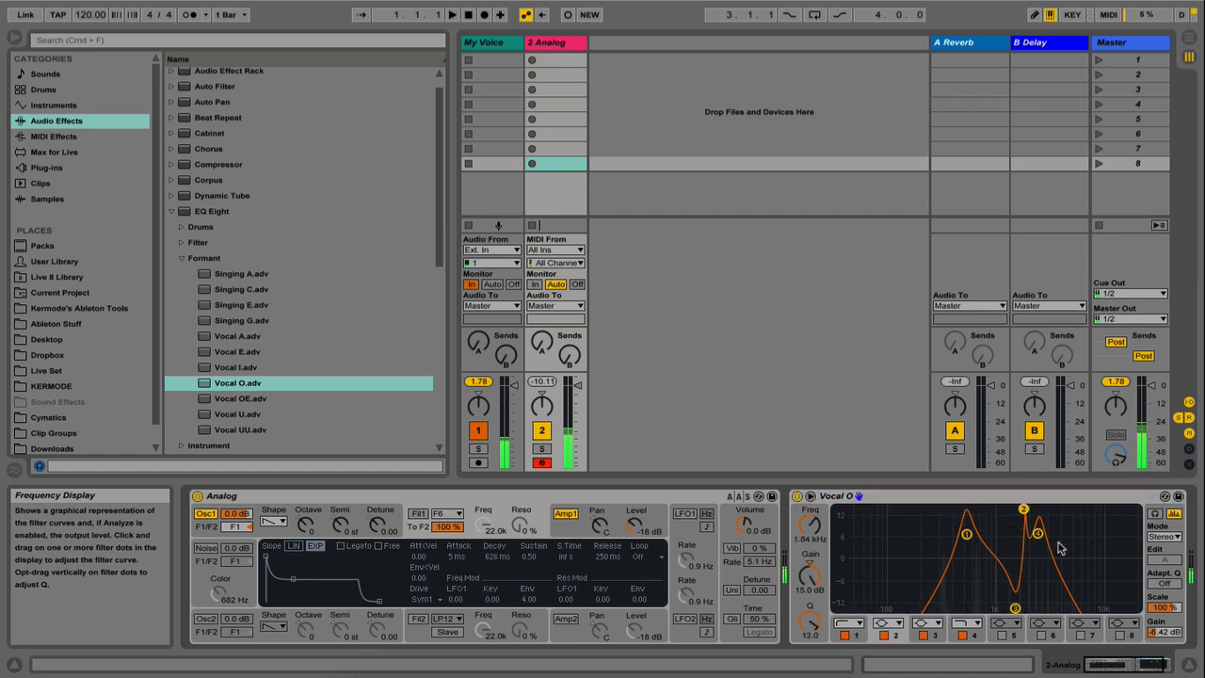
pyautogui.moveTo(1116, 607); pyautogui.dragTo(914, 532)
pyautogui.click(924, 494)
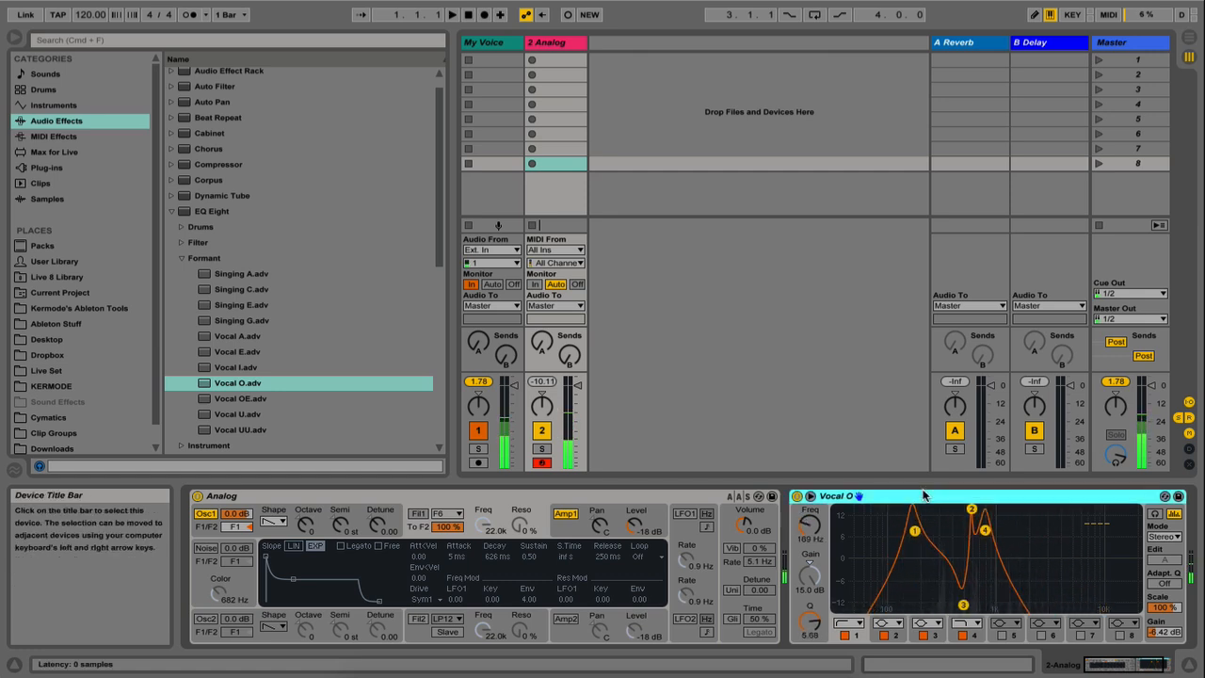
pyautogui.press('Delete')
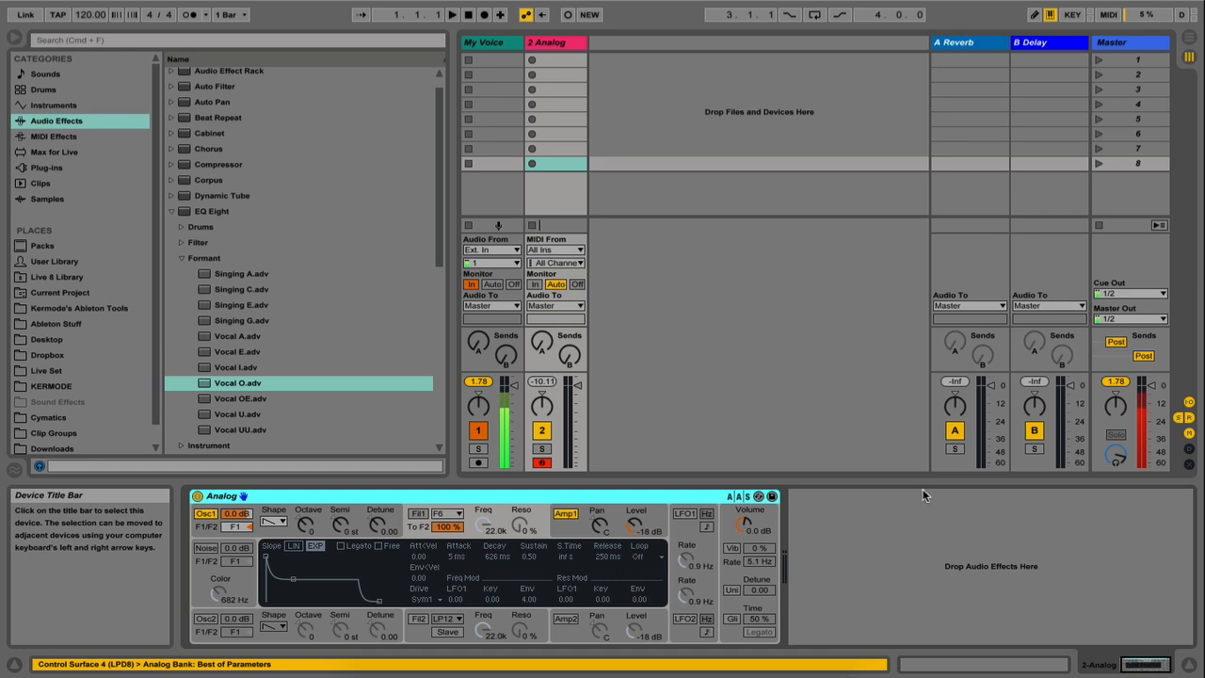
# Step: Turn on Analog's filter 1 and set its type to Formant 12dB/oct
pyautogui.click(424, 513)
pyautogui.click(449, 513)
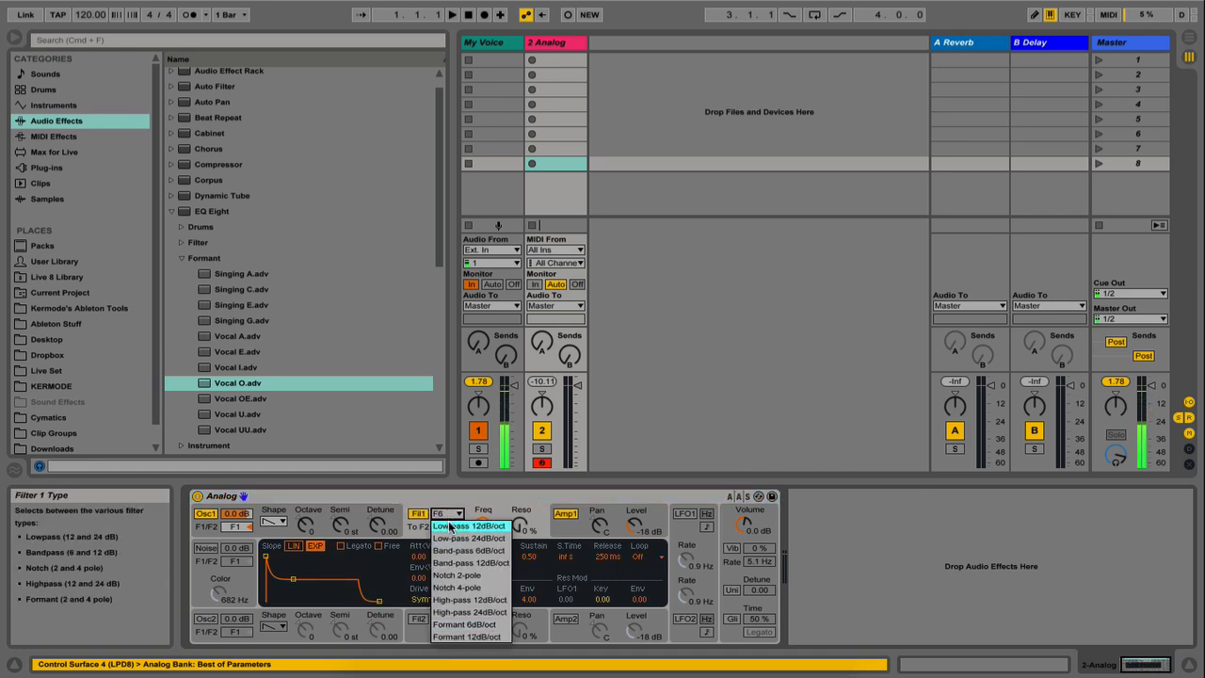
pyautogui.click(467, 638)
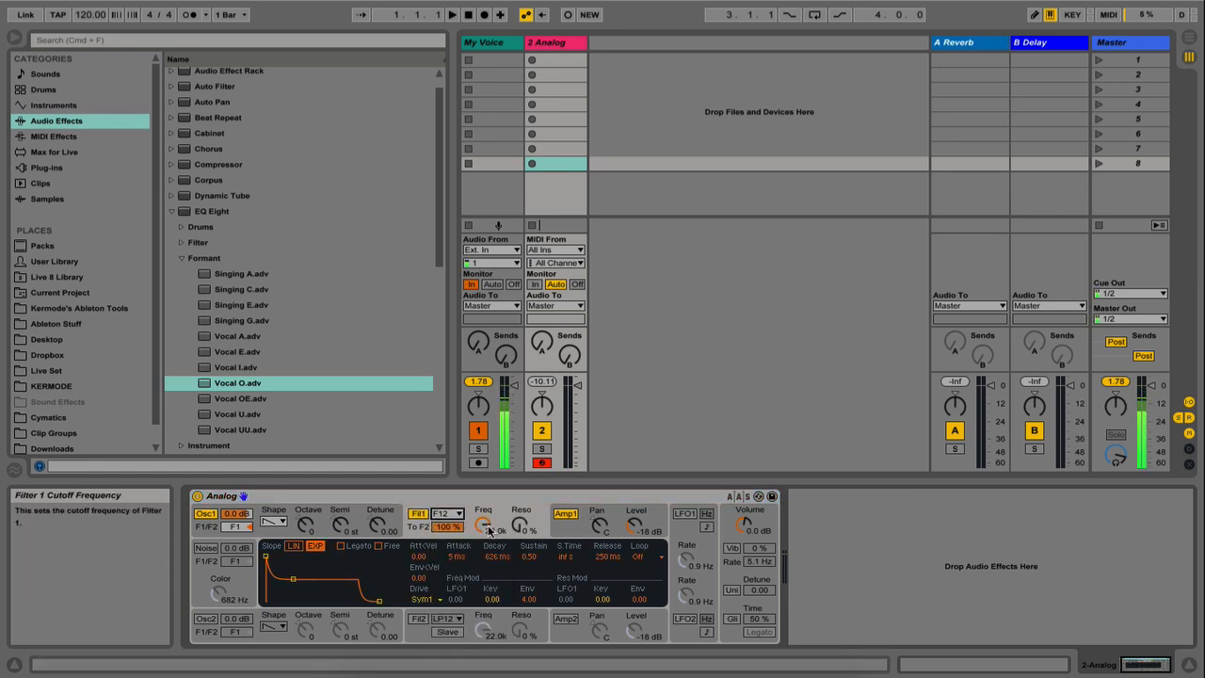
# Step: Lower the computer keyboard to octave C2 to D3 and sweep filter 1's cutoff, ending at 2.7k
pyautogui.moveTo(488, 528); pyautogui.dragTo(488, 528)
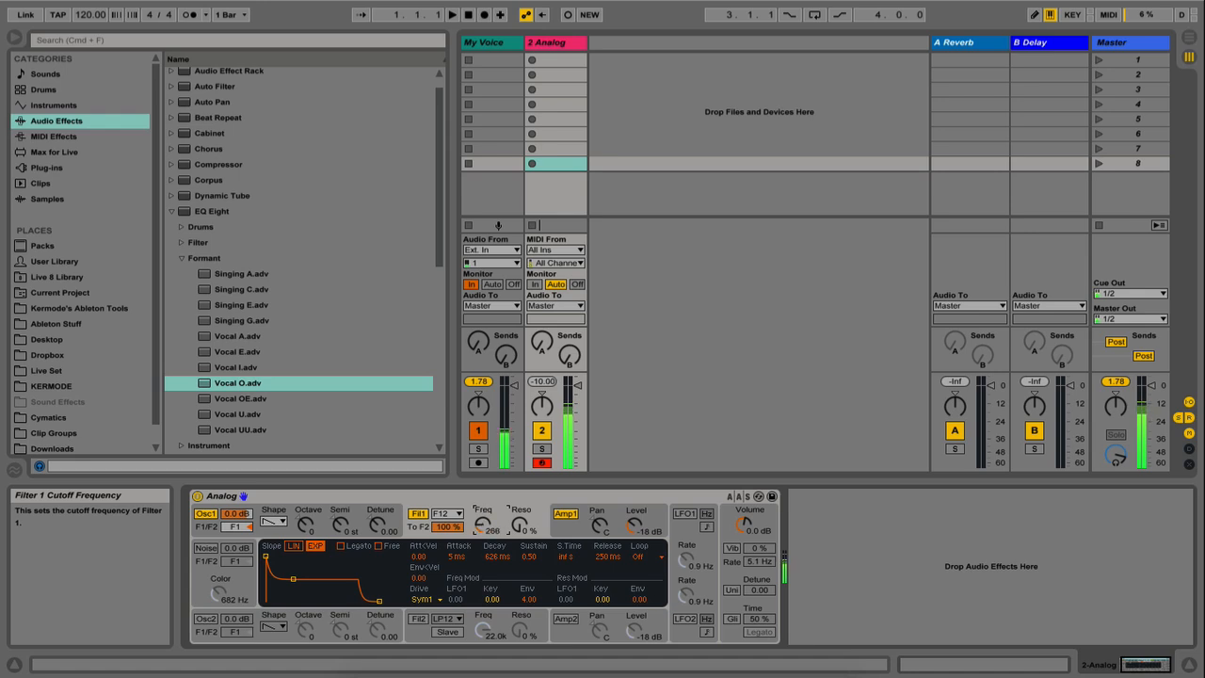
pyautogui.press('z')
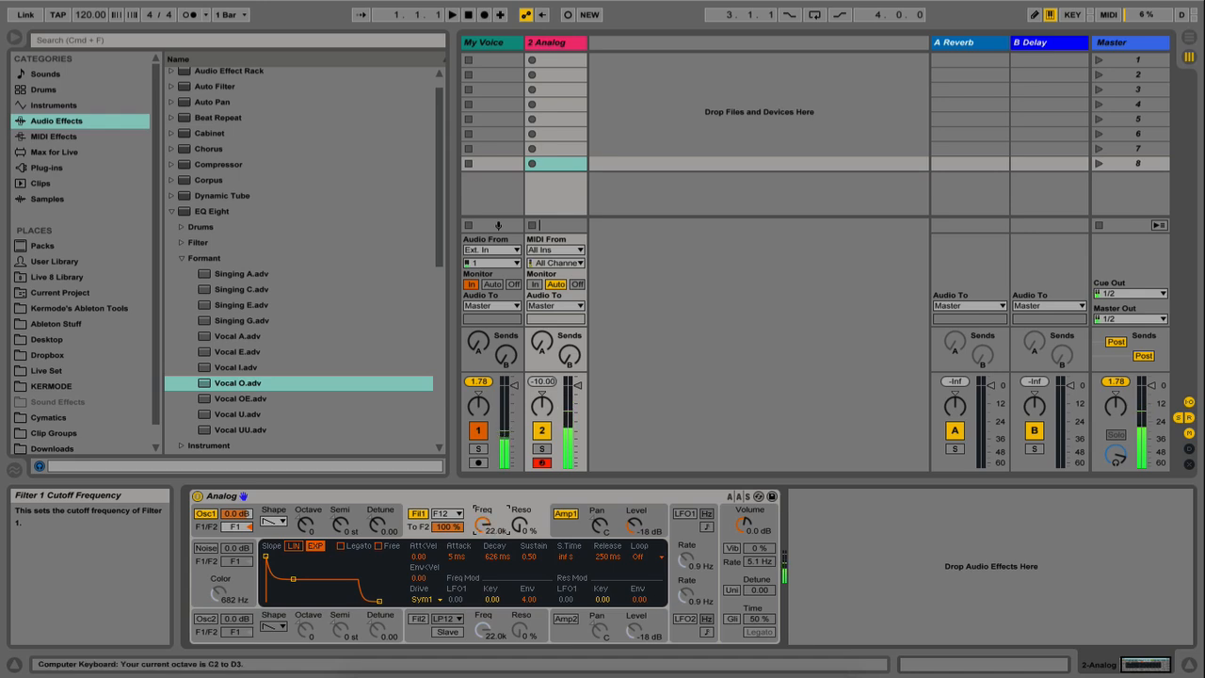
pyautogui.moveTo(484, 526); pyautogui.dragTo(484, 612)
pyautogui.moveTo(484, 548); pyautogui.dragTo(484, 505)
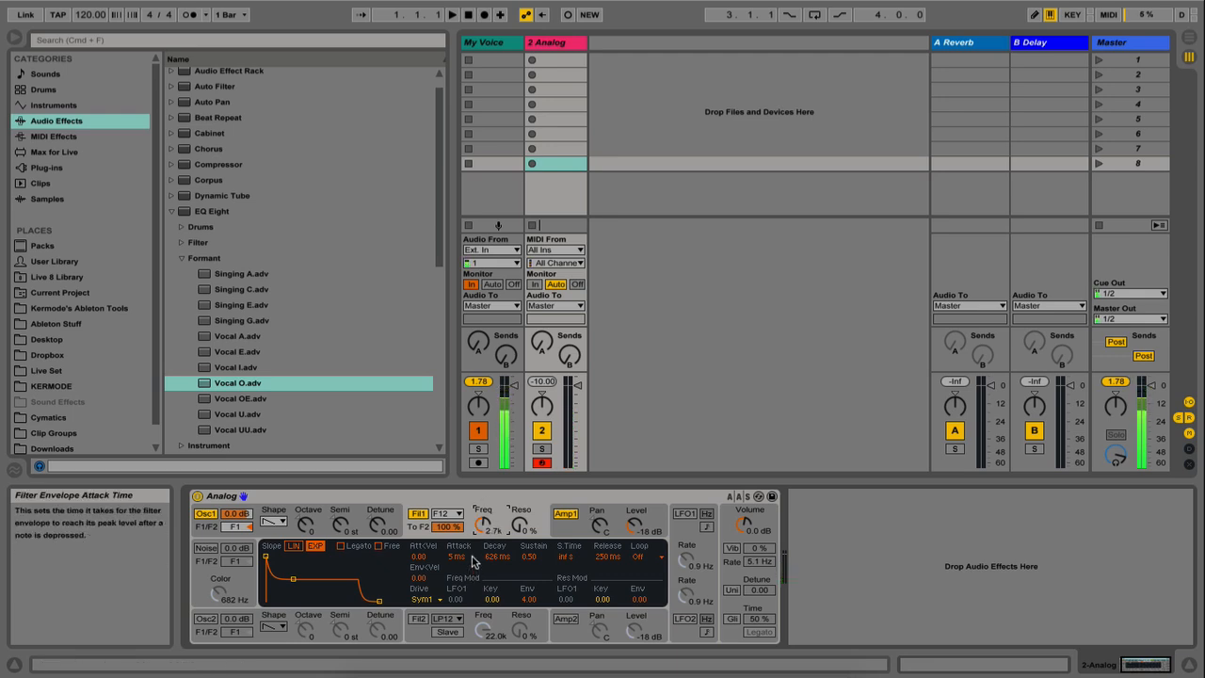
# Step: Show Amp 1's envelope settings and set its level to -19 dB
pyautogui.click(378, 521)
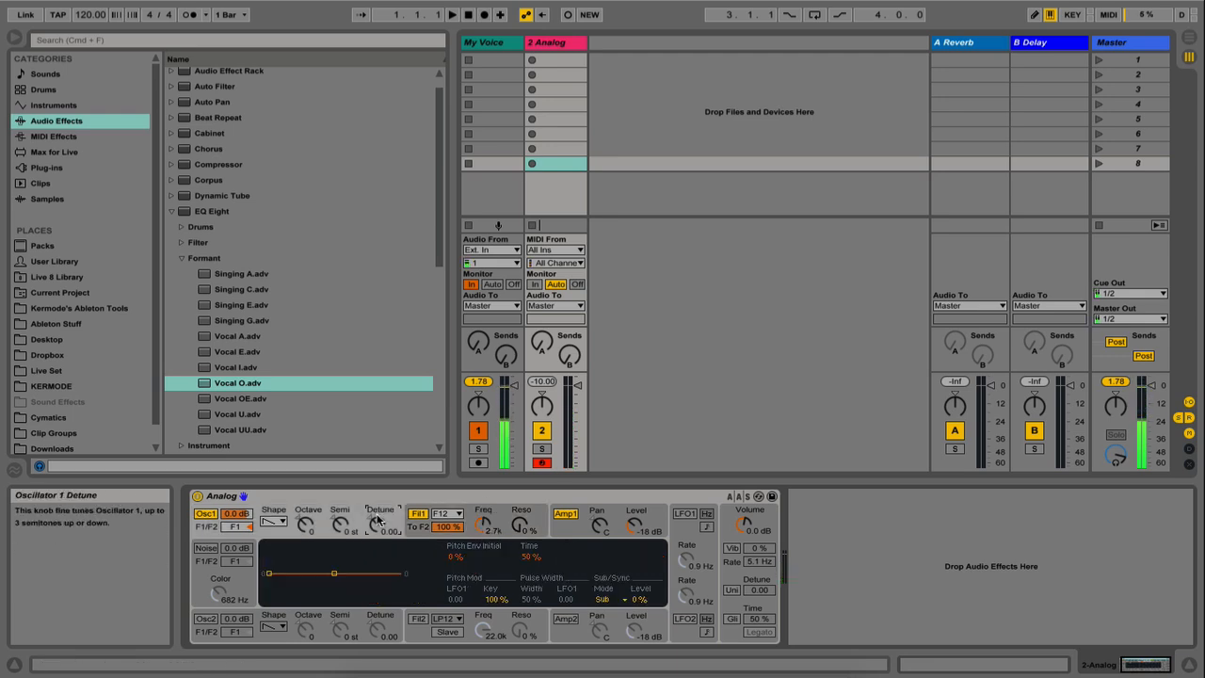
pyautogui.click(483, 524)
pyautogui.click(610, 513)
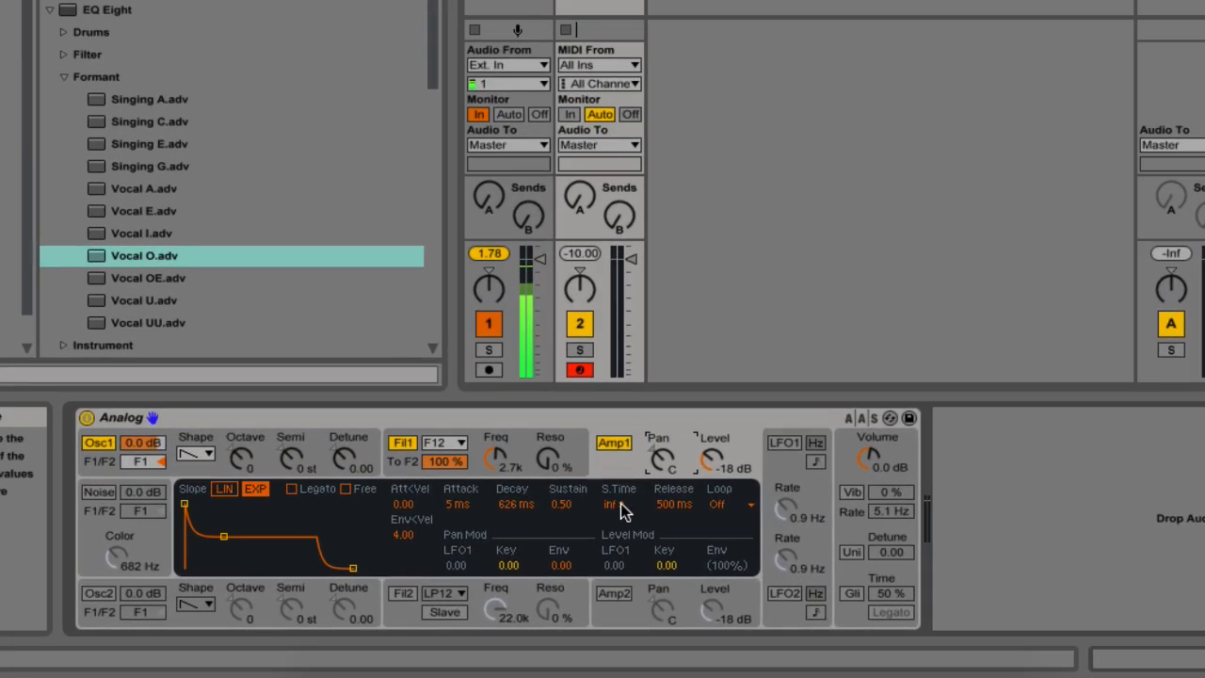
pyautogui.moveTo(711, 459)
pyautogui.mouseDown()
pyautogui.moveTo(712, 442)
pyautogui.moveTo(711, 461)
pyautogui.mouseUp()
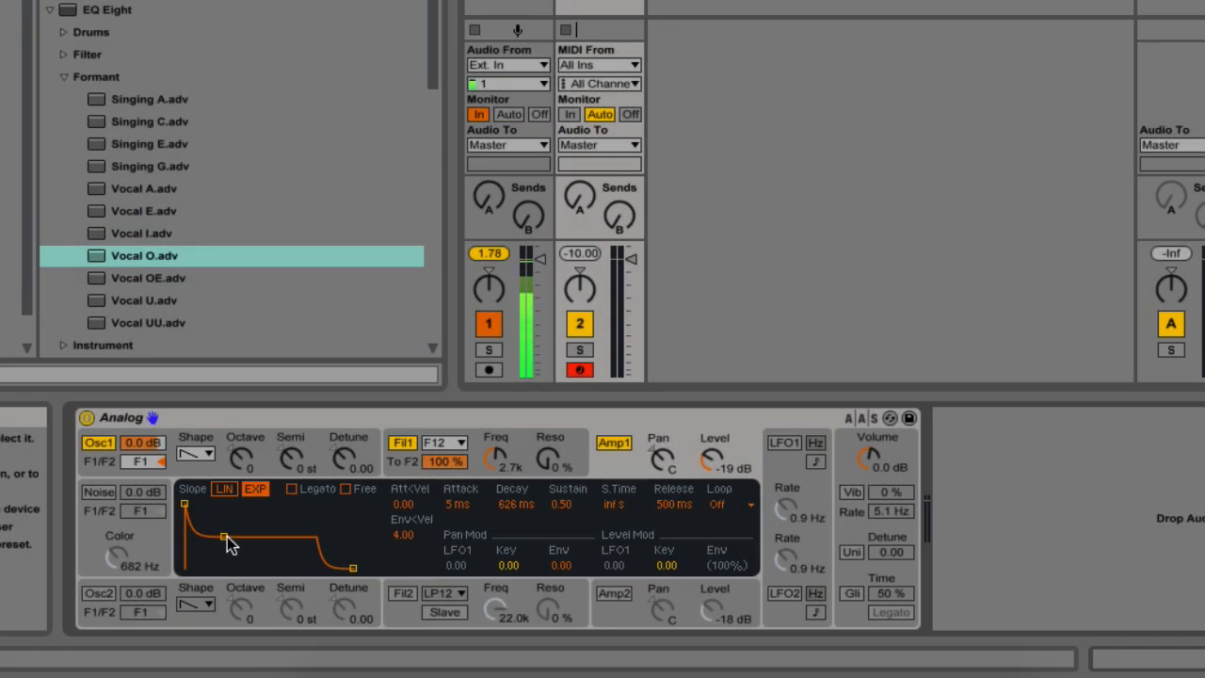
# Step: Set Amp 1's envelope to an 11.2 s decay with 1.00 sustain, and turn filter 1 off
pyautogui.moveTo(224, 538); pyautogui.dragTo(248, 504)
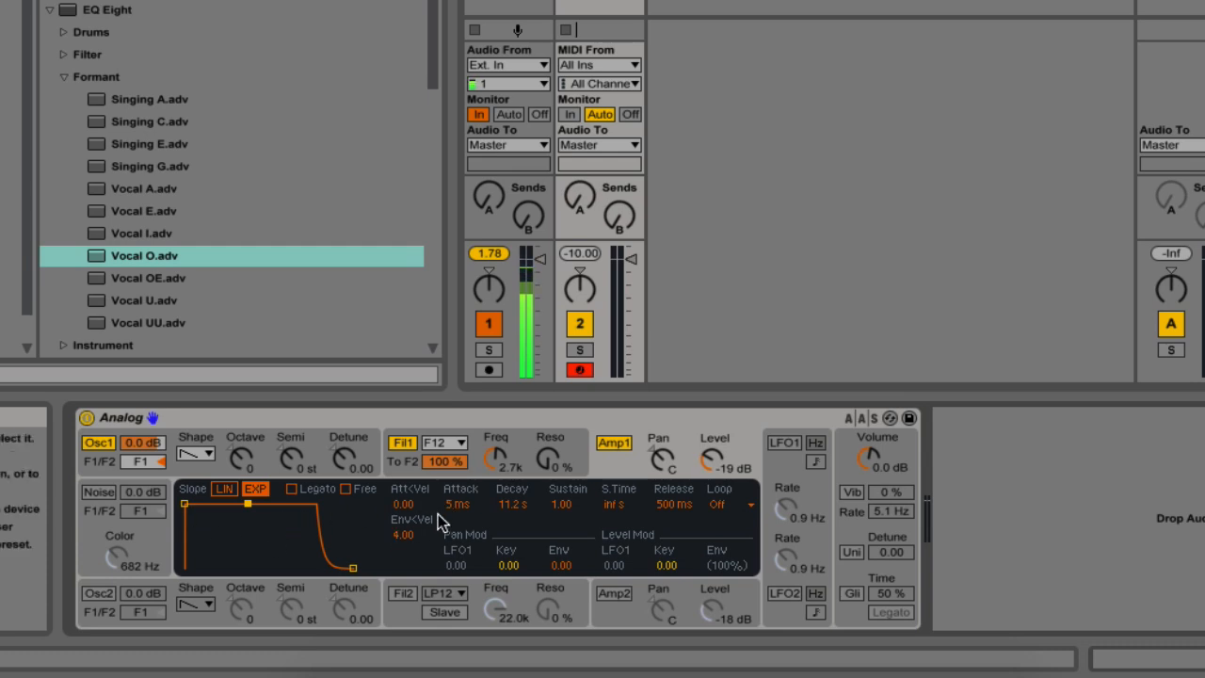
pyautogui.click(401, 444)
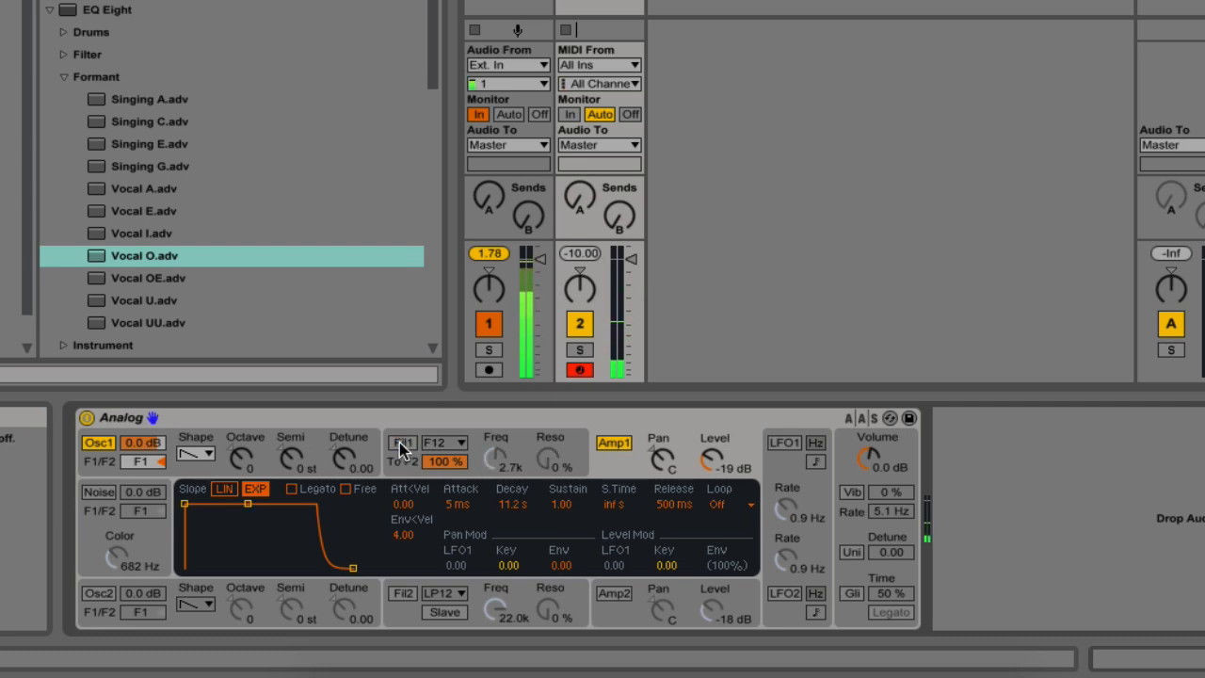
# Step: Try a slow attack of about 4.09 s on Amp 1's envelope and reset the attack to 5 ms
pyautogui.moveTo(184, 513); pyautogui.dragTo(239, 513)
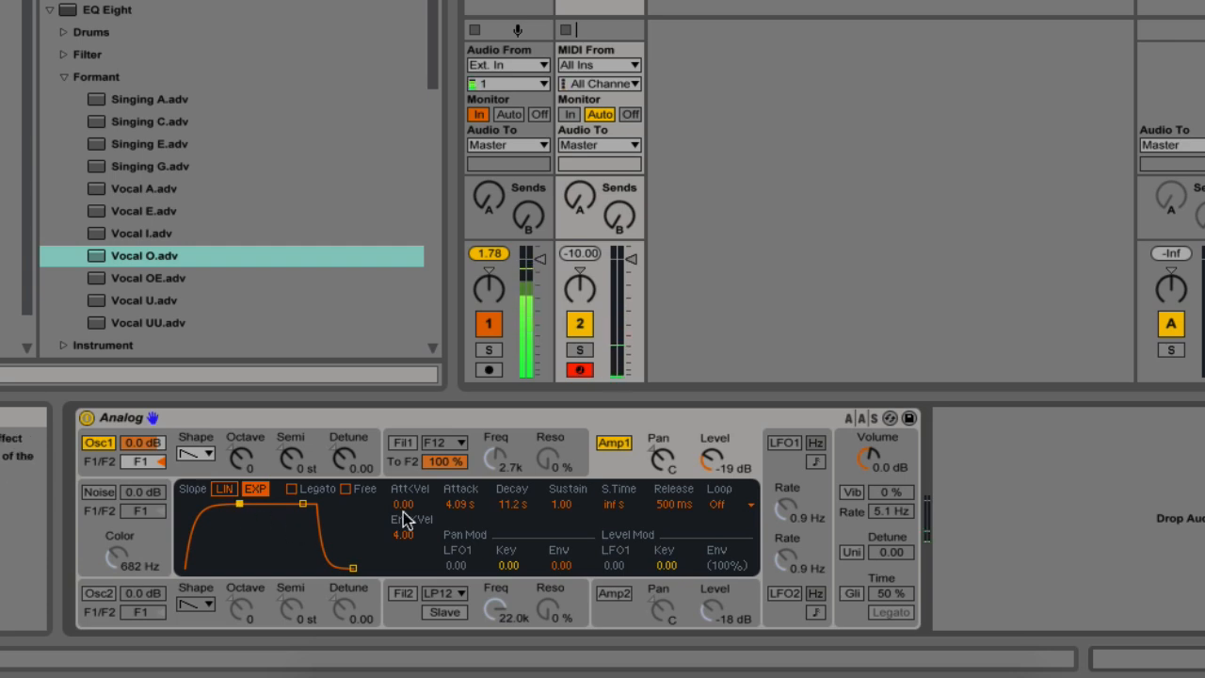
pyautogui.moveTo(456, 504); pyautogui.dragTo(455, 475)
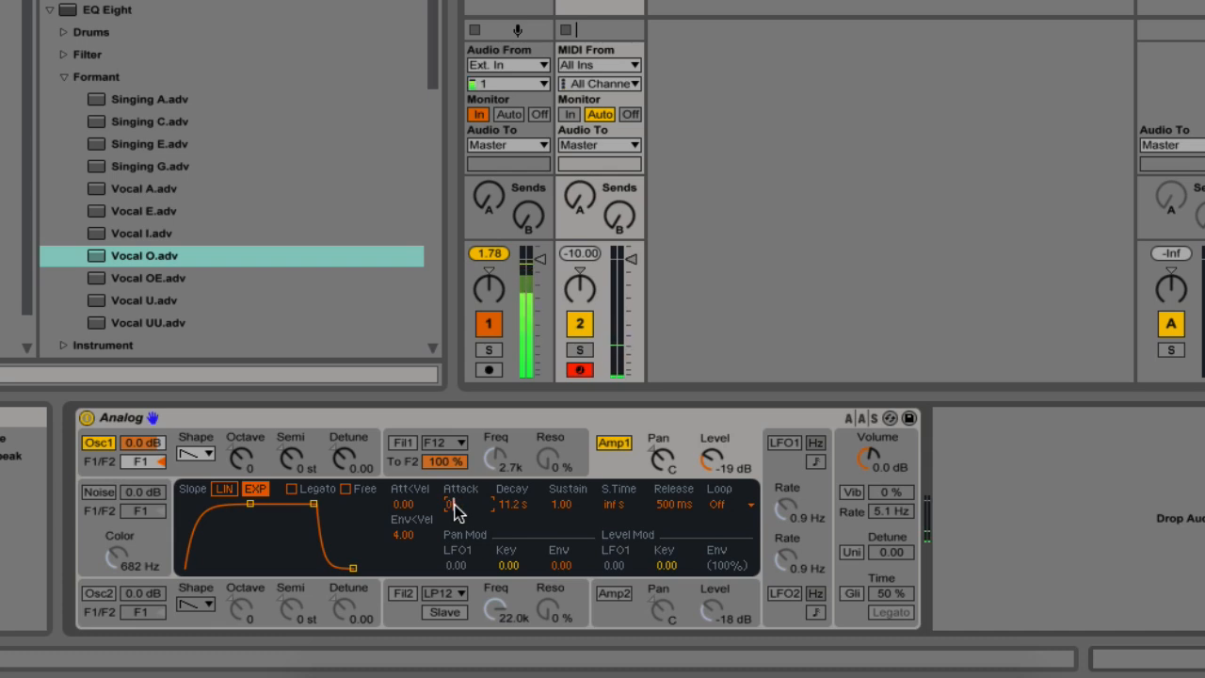
pyautogui.press('Delete')
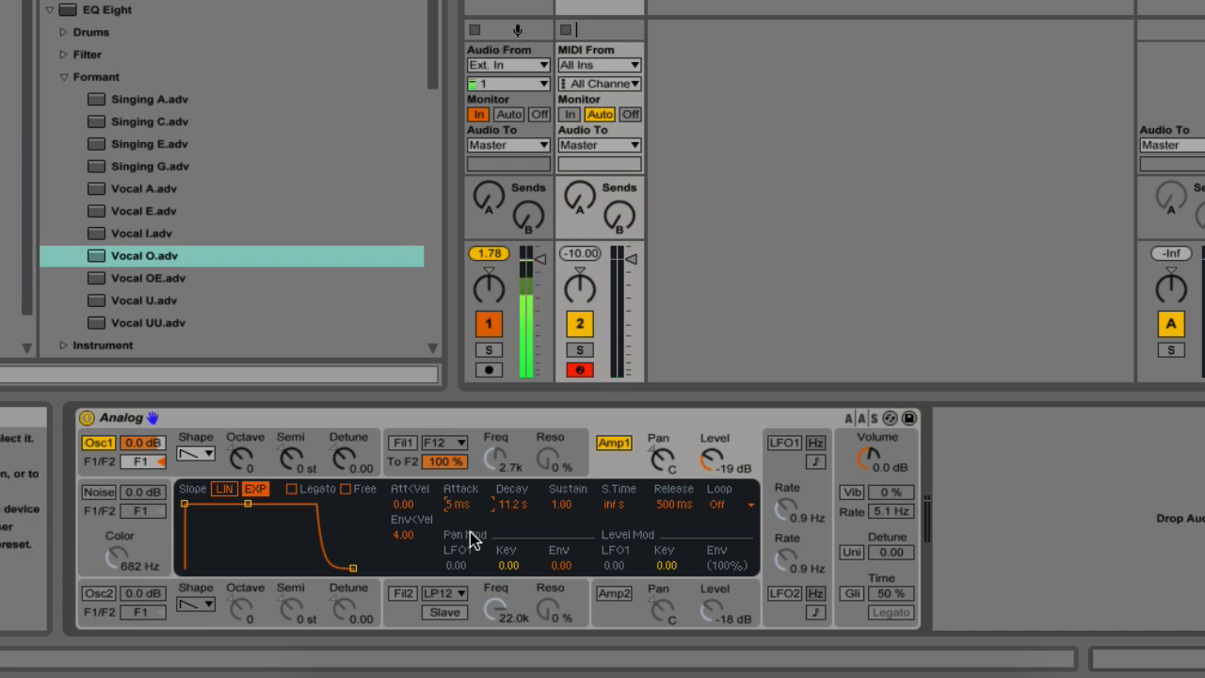
# Step: Set Amp 1's envelope sustain to 0.00 and its decay to 1.51 s
pyautogui.click(506, 506)
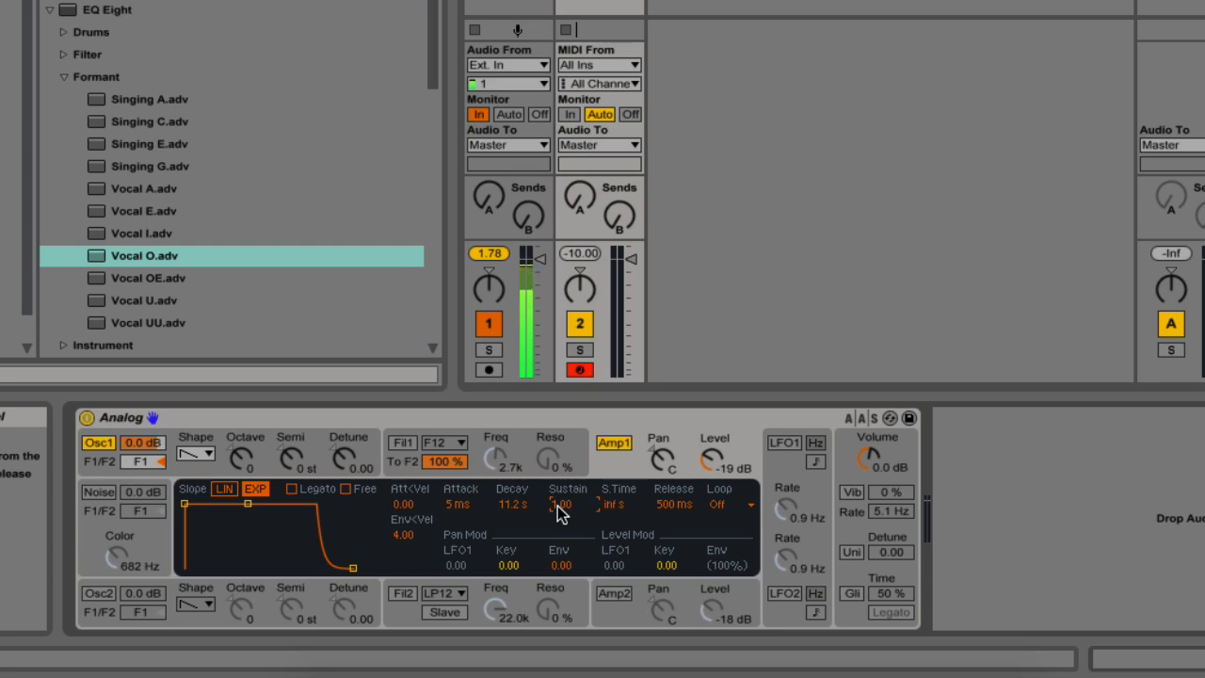
pyautogui.moveTo(556, 504); pyautogui.dragTo(556, 562)
pyautogui.moveTo(512, 503); pyautogui.dragTo(511, 551)
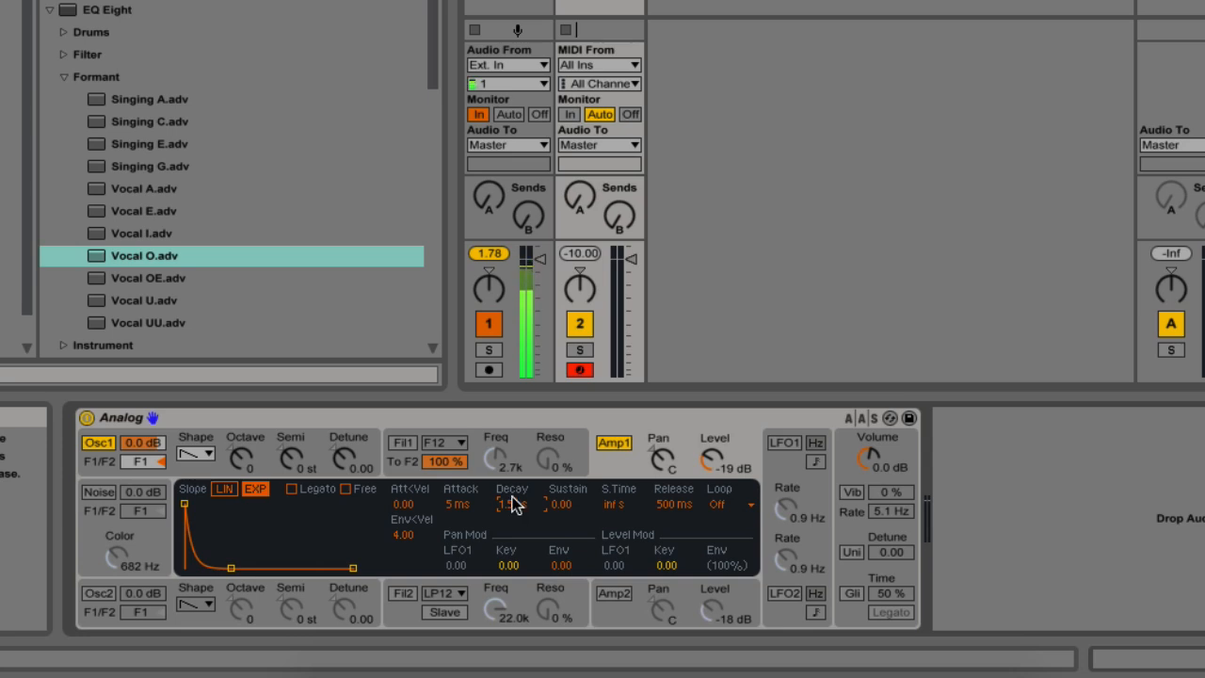
pyautogui.click(475, 504)
pyautogui.click(521, 506)
pyautogui.click(569, 506)
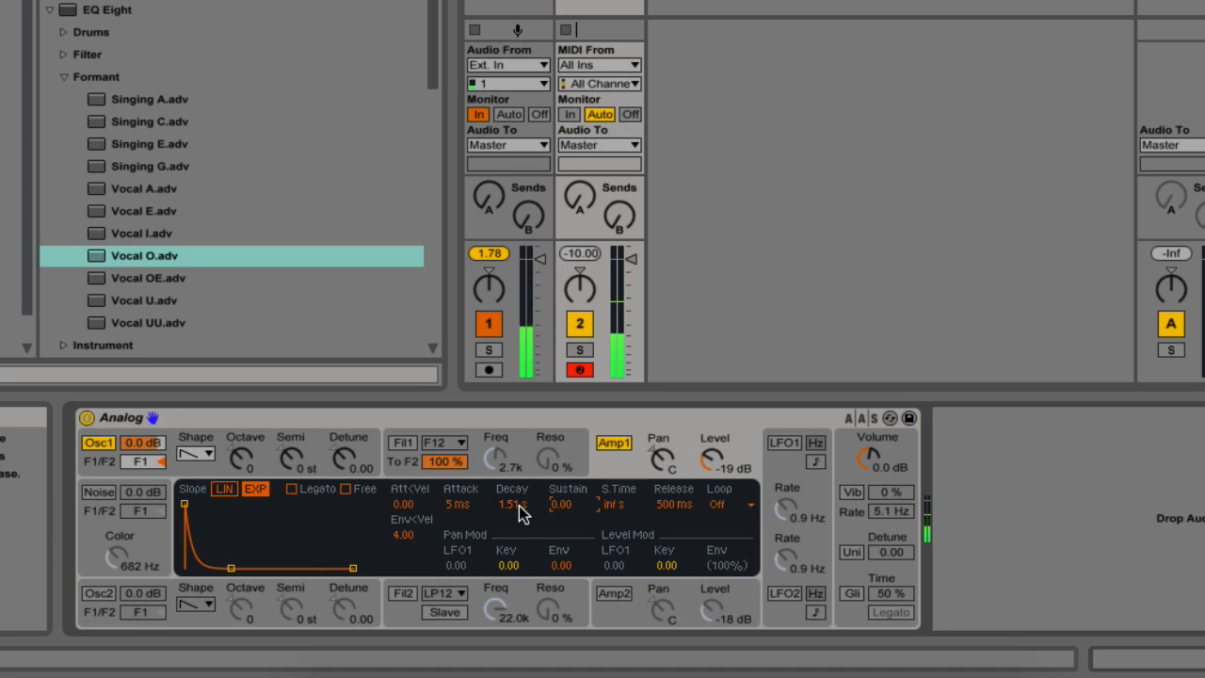
# Step: Try a 194 ms decay with raised sustain on Amp 1, settling on 978 ms decay and 0.33 sustain
pyautogui.moveTo(516, 506); pyautogui.dragTo(516, 556)
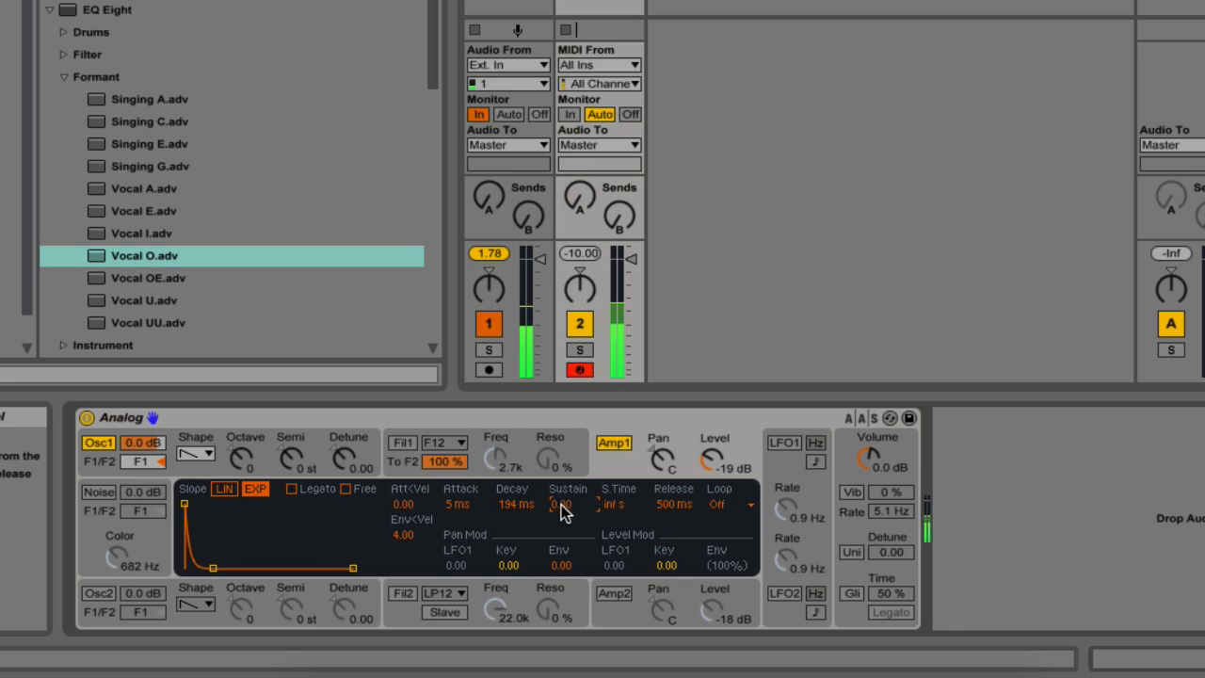
pyautogui.moveTo(560, 516); pyautogui.dragTo(560, 482)
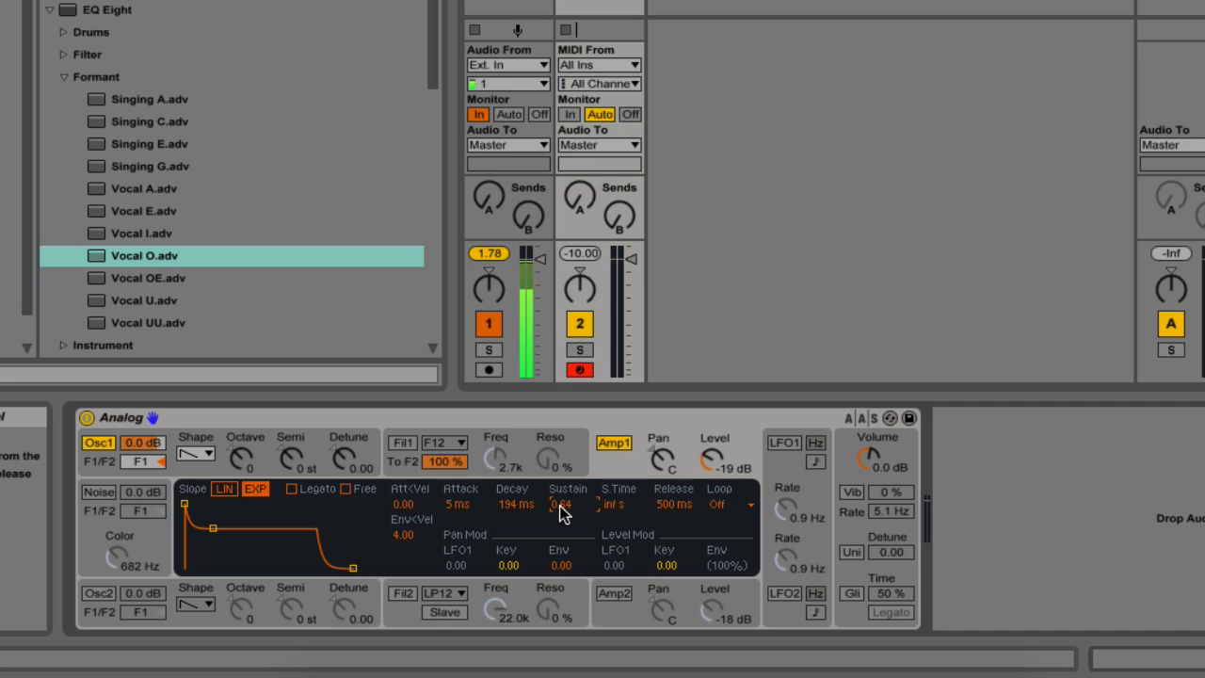
pyautogui.moveTo(560, 511); pyautogui.dragTo(515, 490)
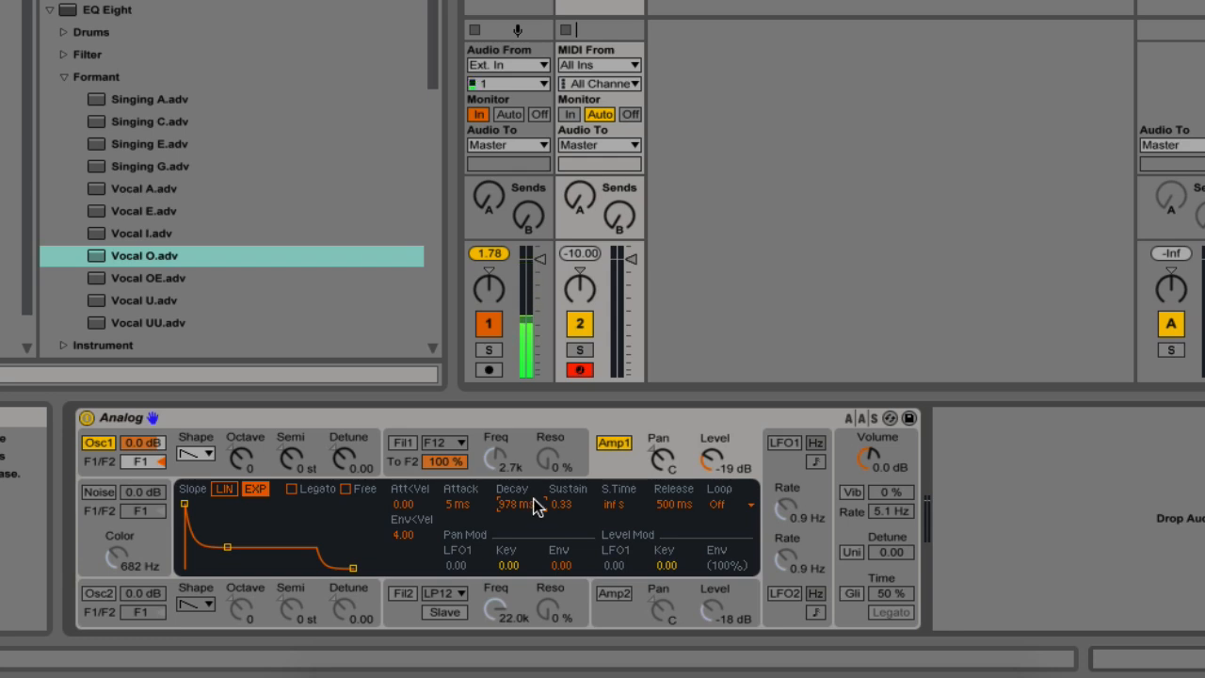
# Step: Try a release of several seconds on Amp 1's envelope and shorten it to 8 ms
pyautogui.click(664, 506)
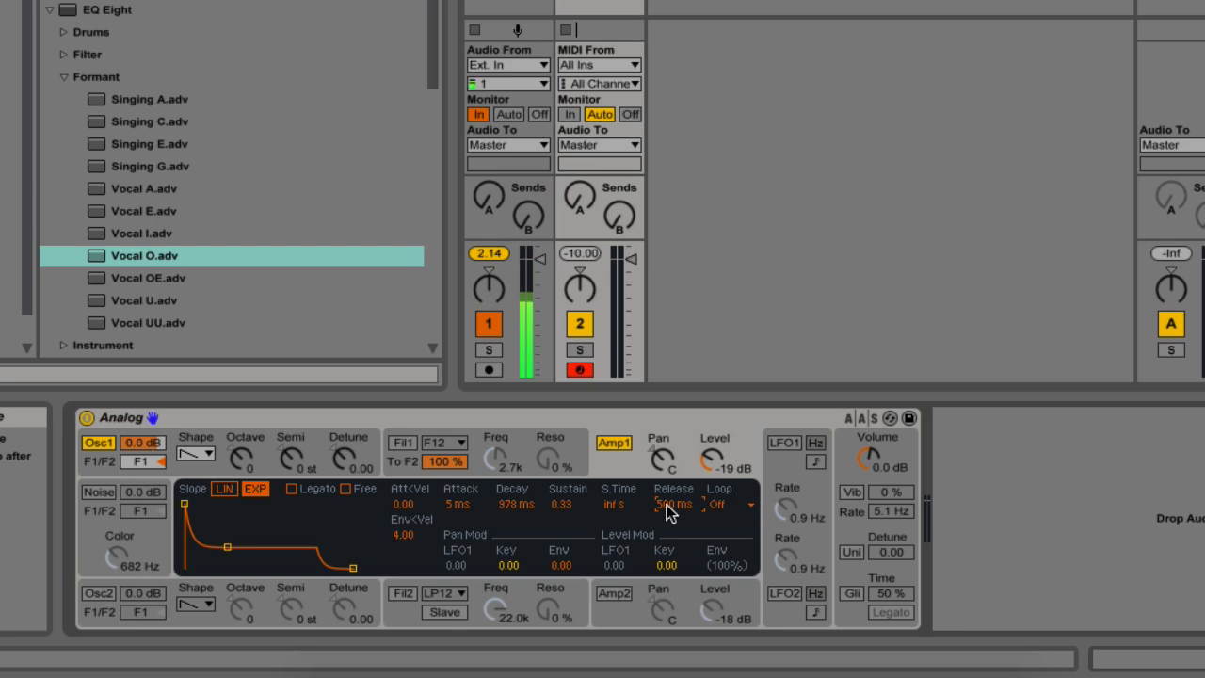
pyautogui.moveTo(666, 509); pyautogui.dragTo(666, 480)
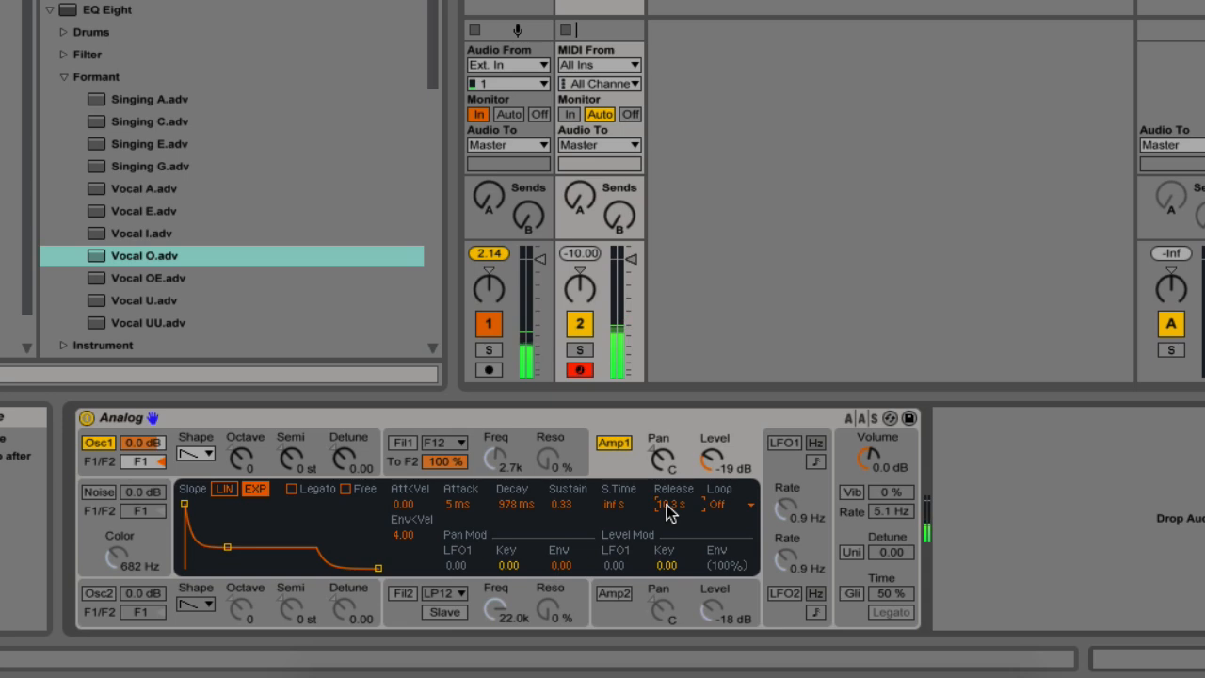
pyautogui.moveTo(666, 508); pyautogui.dragTo(667, 541)
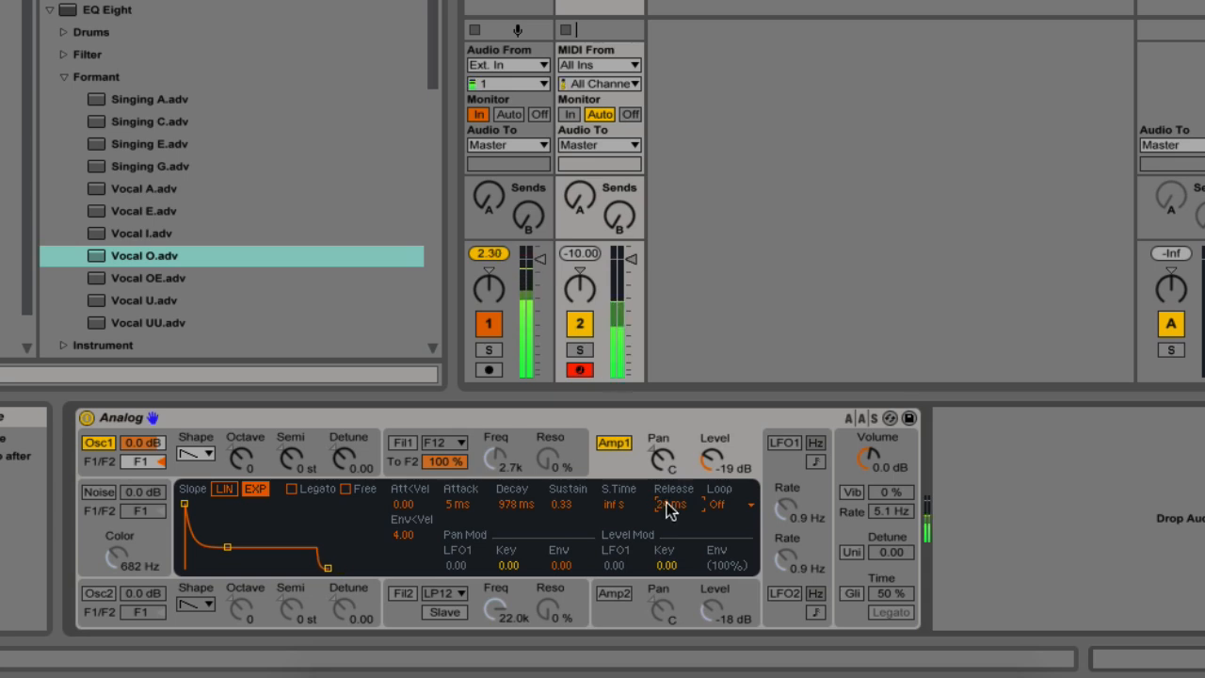
pyautogui.moveTo(666, 509); pyautogui.dragTo(666, 523)
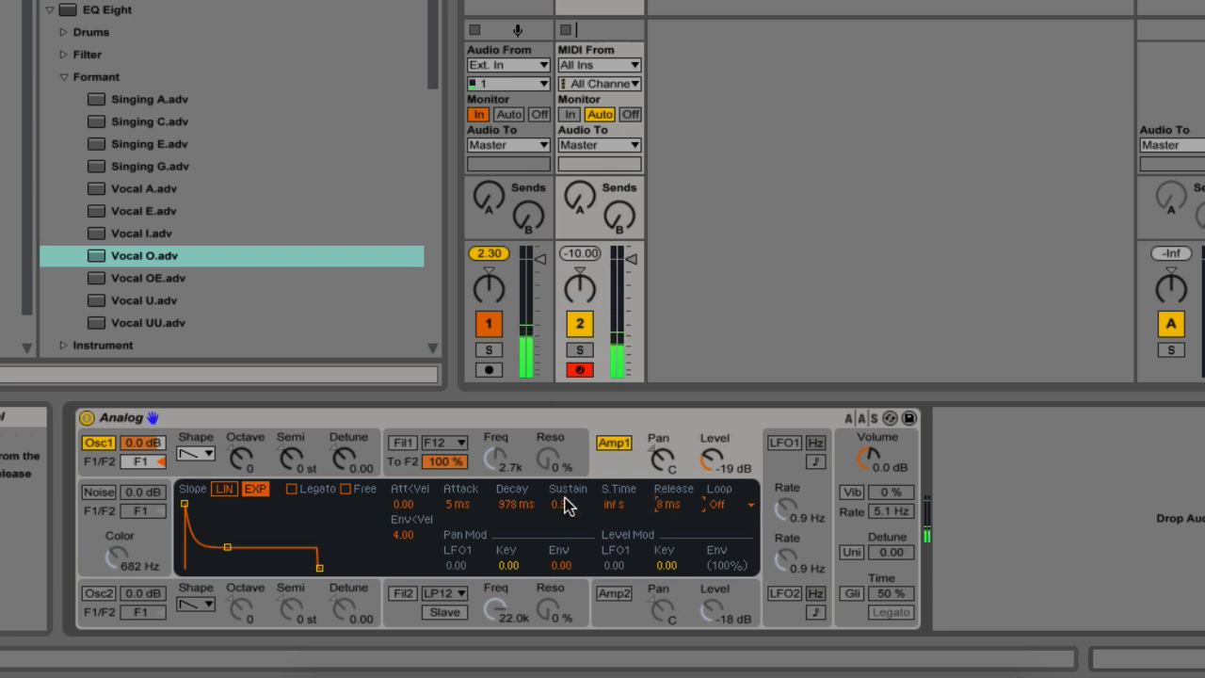
# Step: Reshape Amp 1's envelope to a 5 ms attack, 15.0 s decay, 0.70 sustain and 3.18 s release
pyautogui.moveTo(565, 505); pyautogui.dragTo(565, 461)
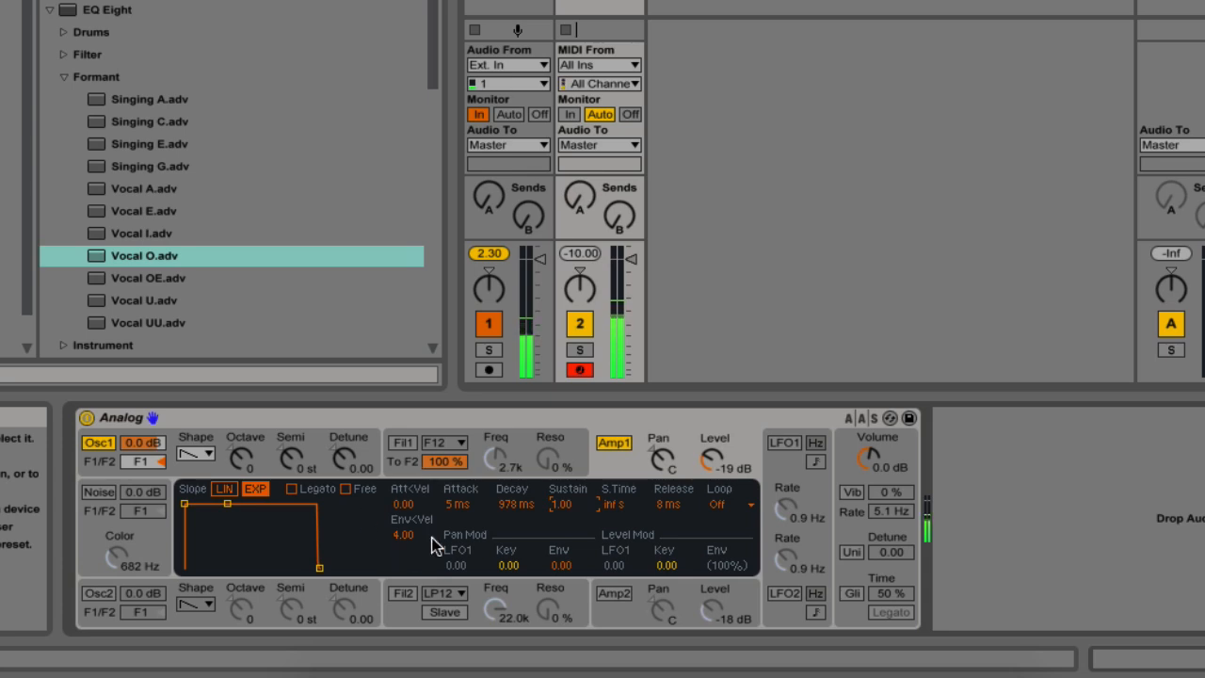
pyautogui.moveTo(469, 505); pyautogui.dragTo(469, 442)
pyautogui.moveTo(672, 505); pyautogui.dragTo(672, 434)
pyautogui.moveTo(563, 505); pyautogui.dragTo(511, 471)
pyautogui.moveTo(552, 511); pyautogui.dragTo(559, 516)
pyautogui.moveTo(684, 506)
pyautogui.mouseDown()
pyautogui.moveTo(683, 485)
pyautogui.moveTo(681, 497)
pyautogui.mouseUp()
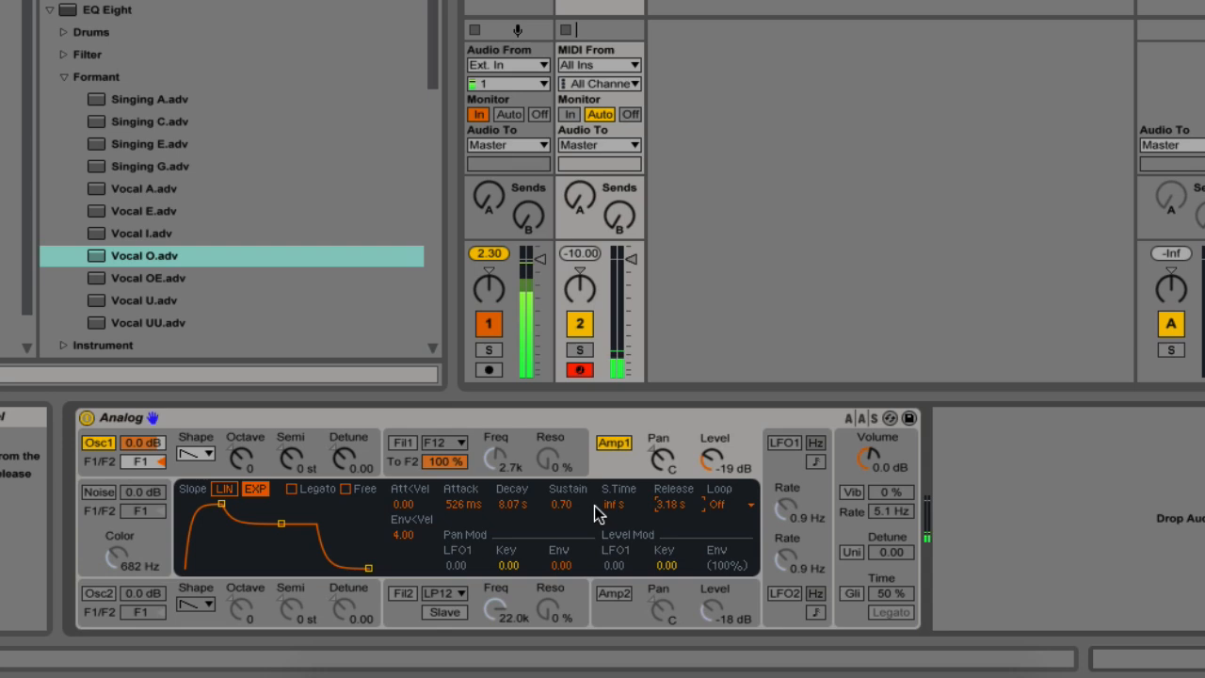
pyautogui.moveTo(466, 505); pyautogui.dragTo(466, 583)
pyautogui.moveTo(518, 500); pyautogui.dragTo(517, 478)
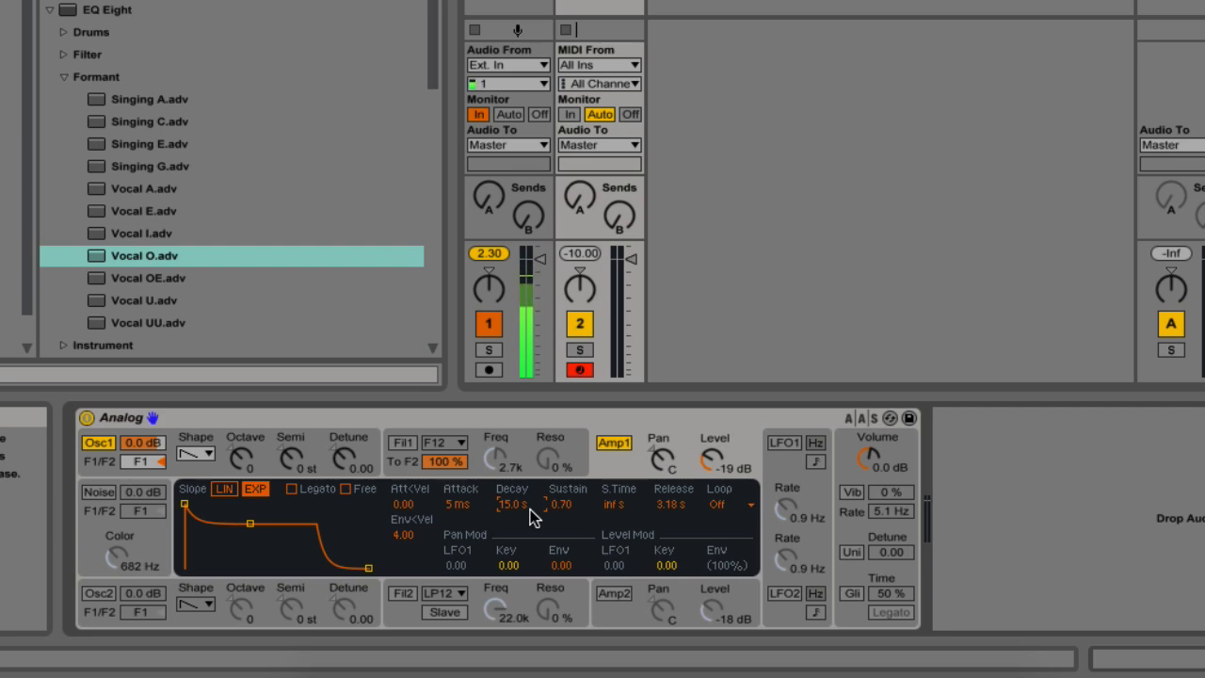
# Step: Review the detailed settings of the global section and of the oscillators, filters and amps one after another
pyautogui.click(883, 455)
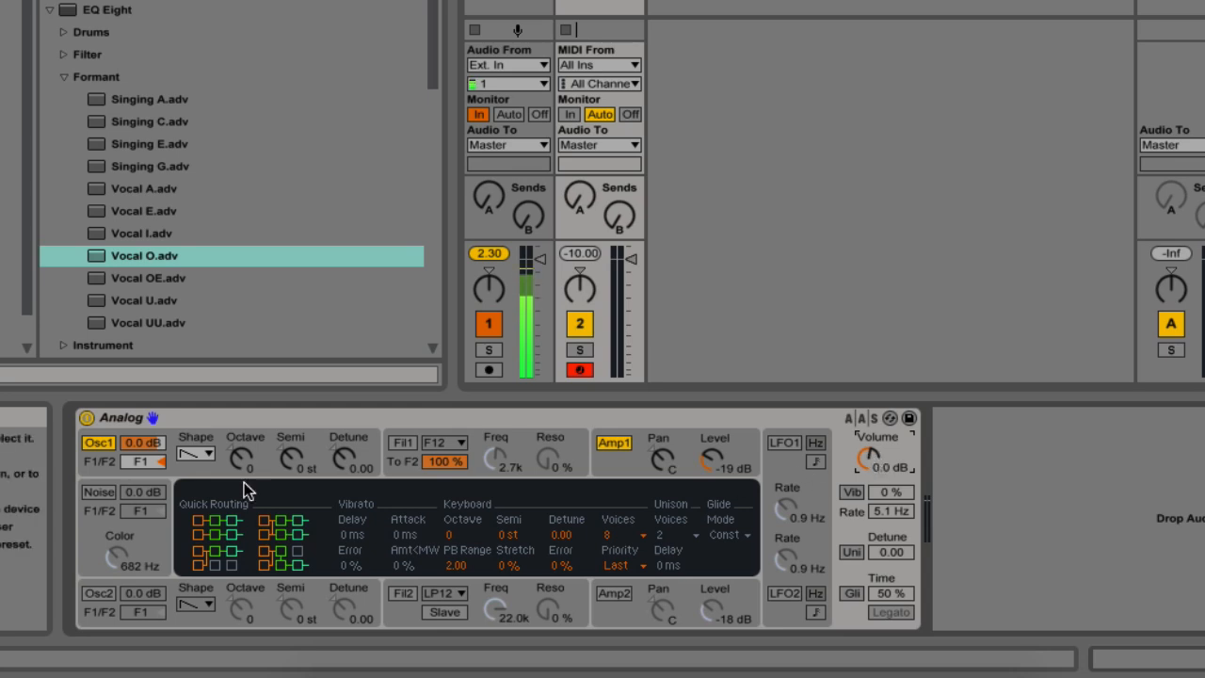
pyautogui.click(247, 452)
pyautogui.click(482, 444)
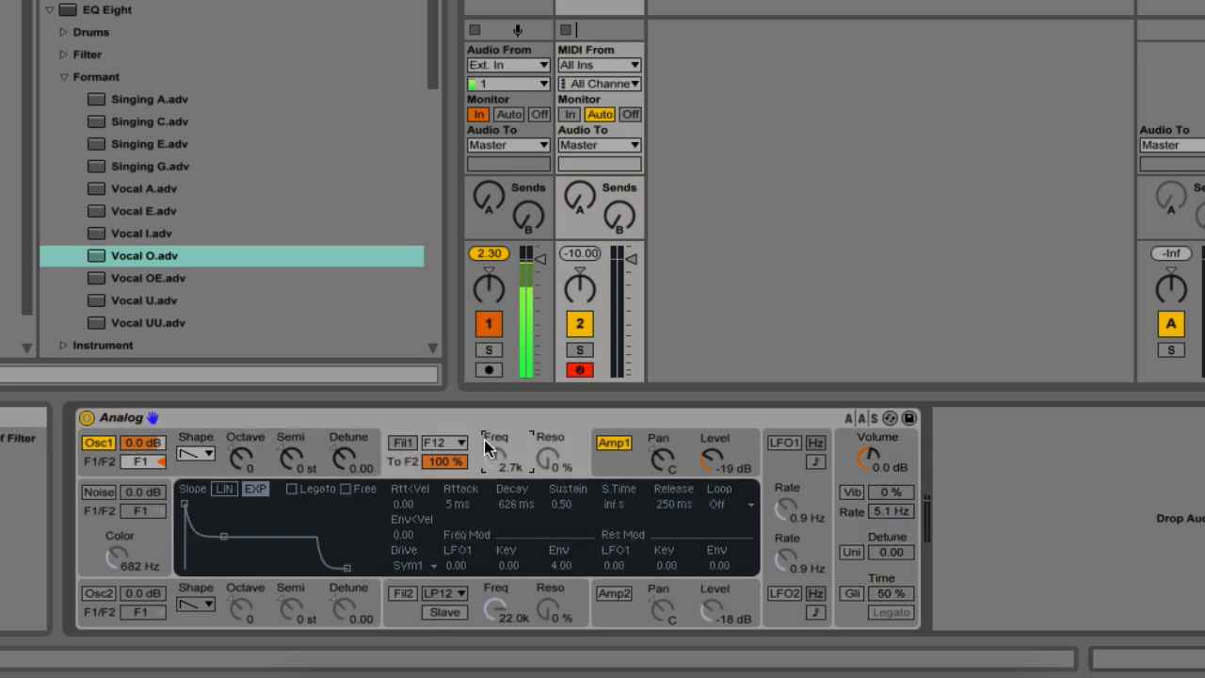
pyautogui.click(717, 444)
pyautogui.click(320, 607)
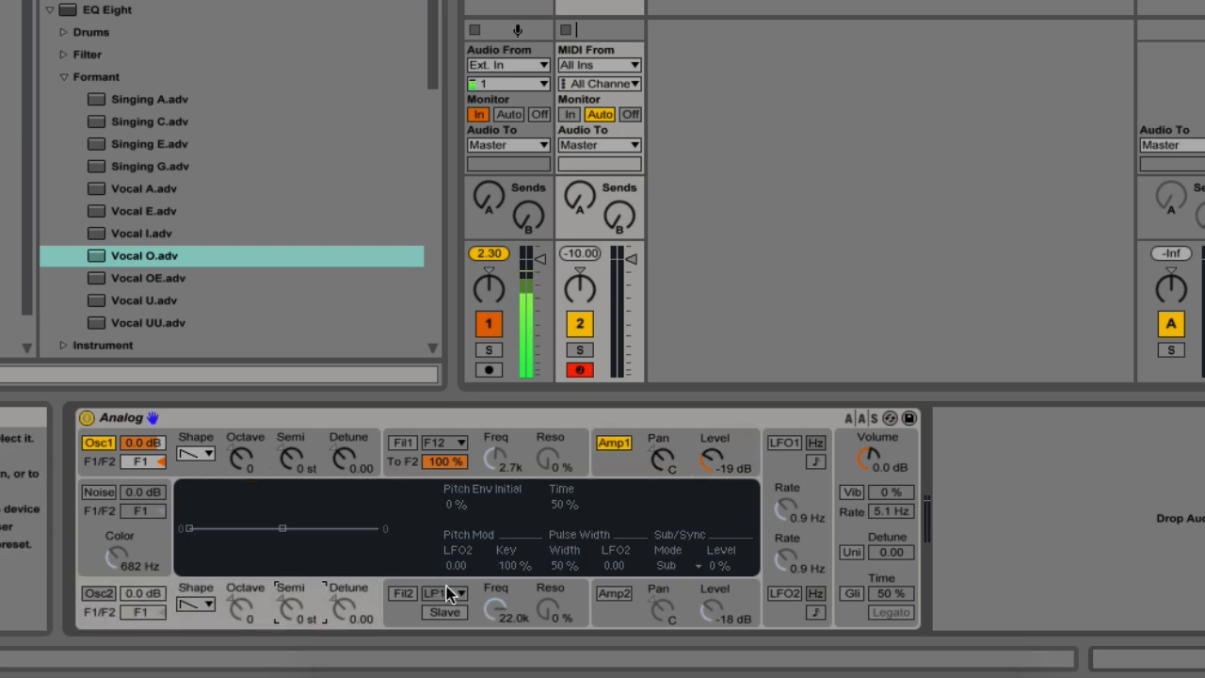
pyautogui.click(502, 602)
pyautogui.click(708, 590)
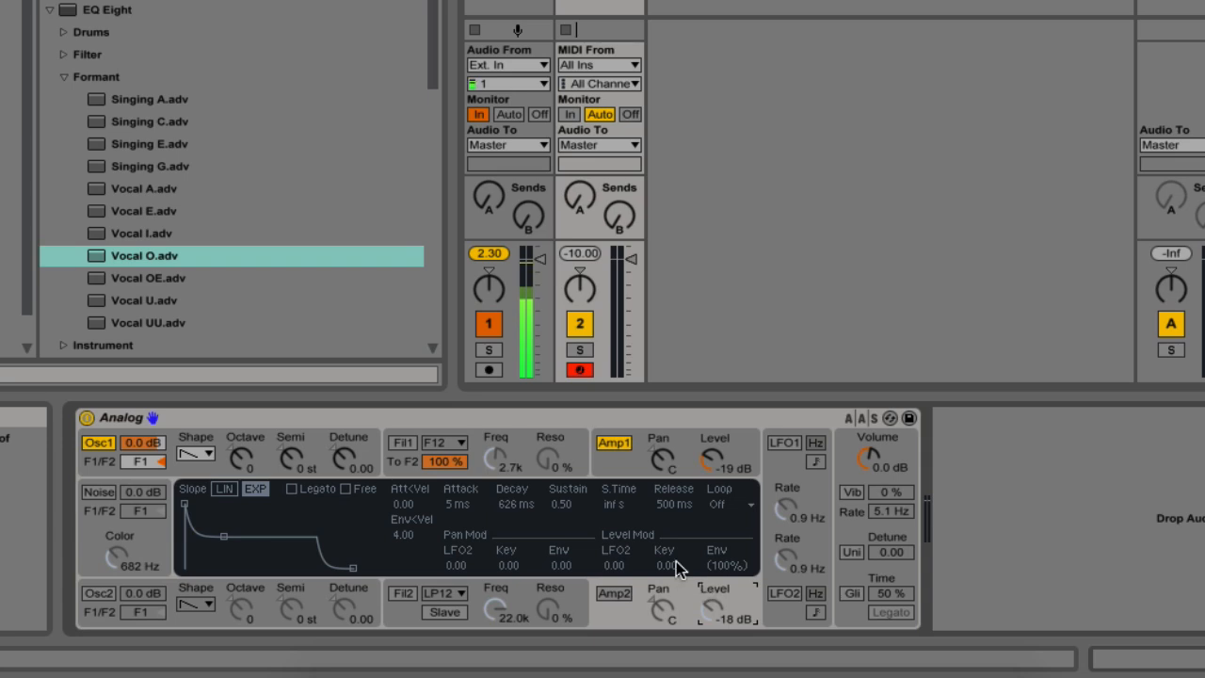
pyautogui.click(365, 444)
pyautogui.click(446, 438)
pyautogui.click(577, 430)
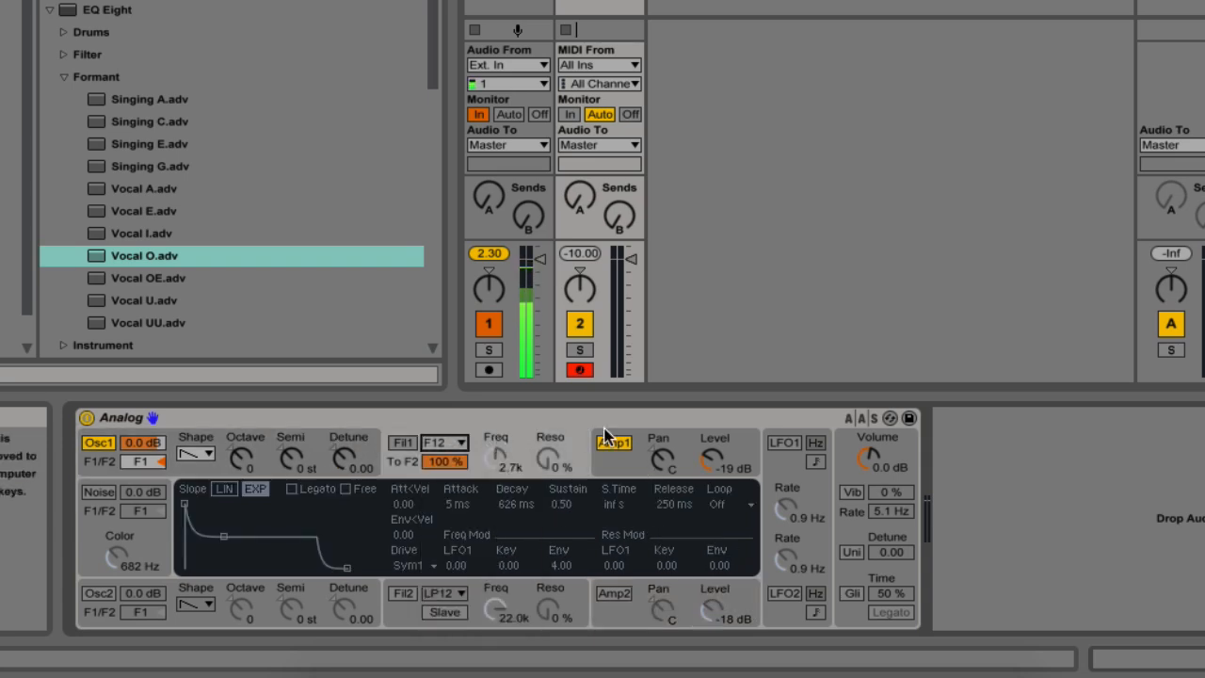
pyautogui.click(673, 438)
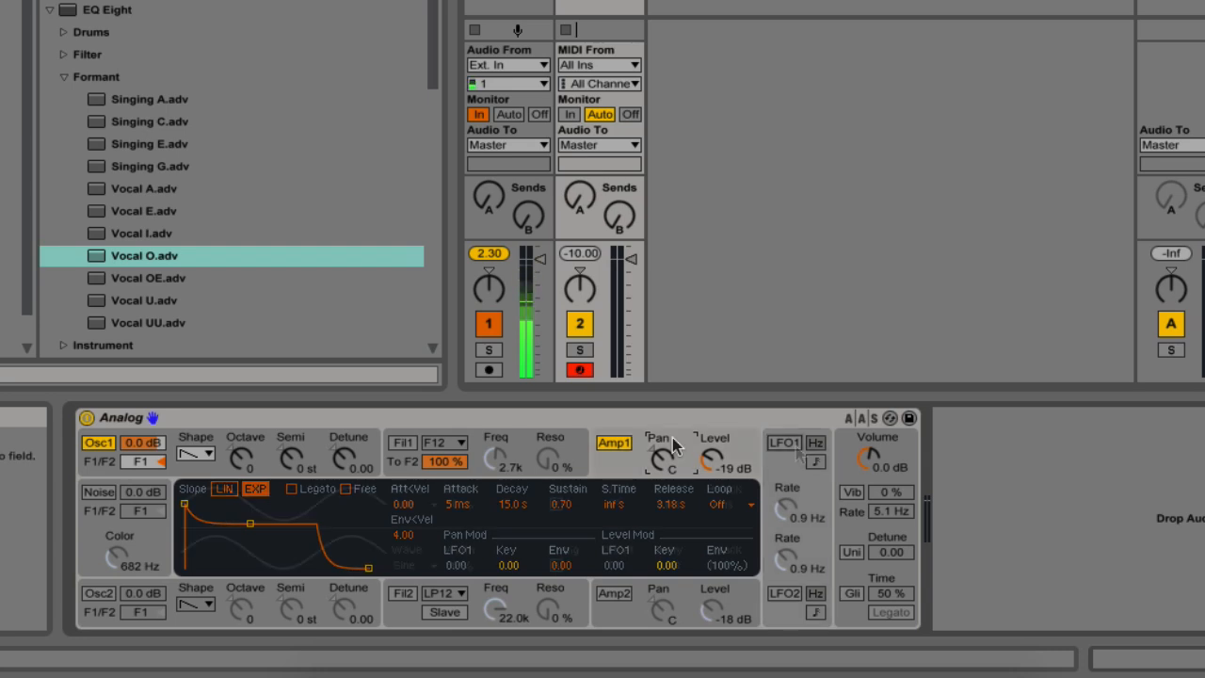
# Step: Turn on LFO 1 and try a faster rate of about 17 Hz
pyautogui.click(793, 446)
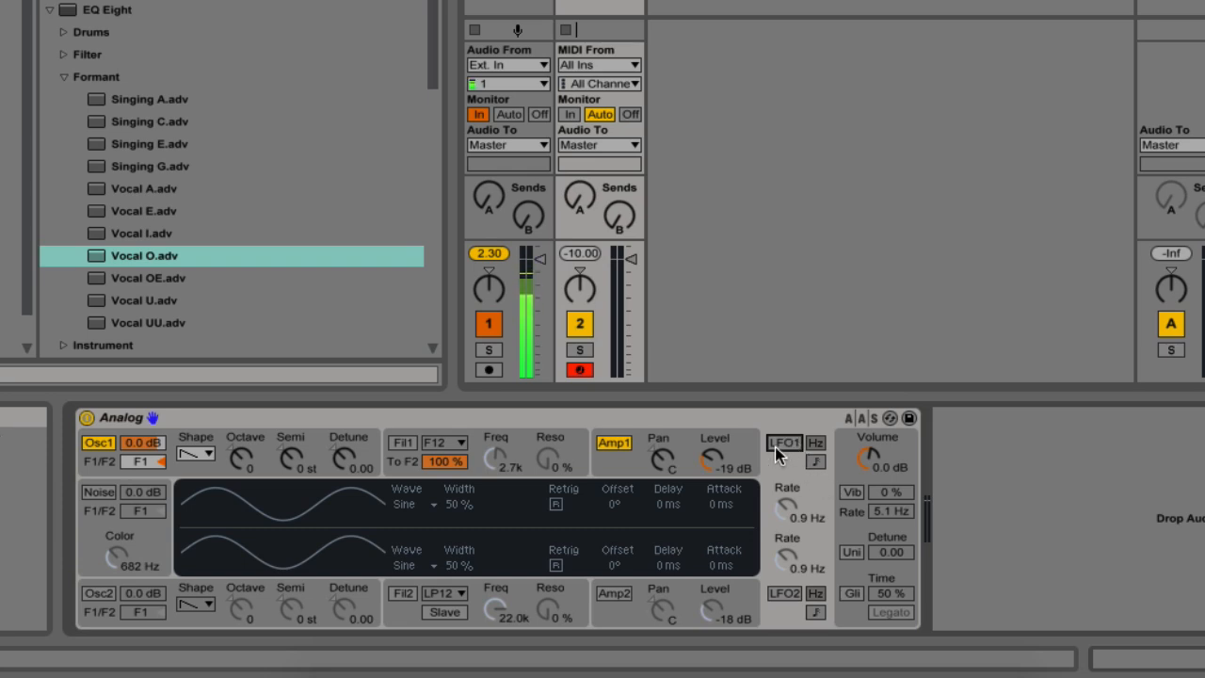
pyautogui.click(775, 448)
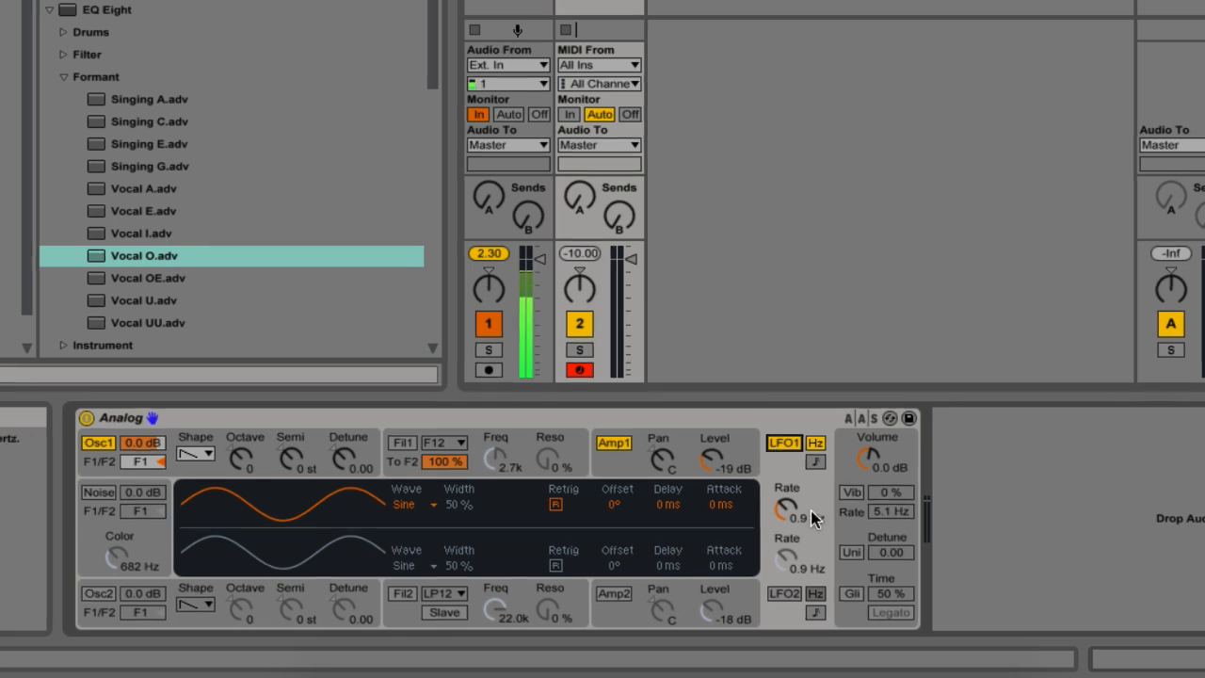
pyautogui.moveTo(791, 514); pyautogui.dragTo(790, 471)
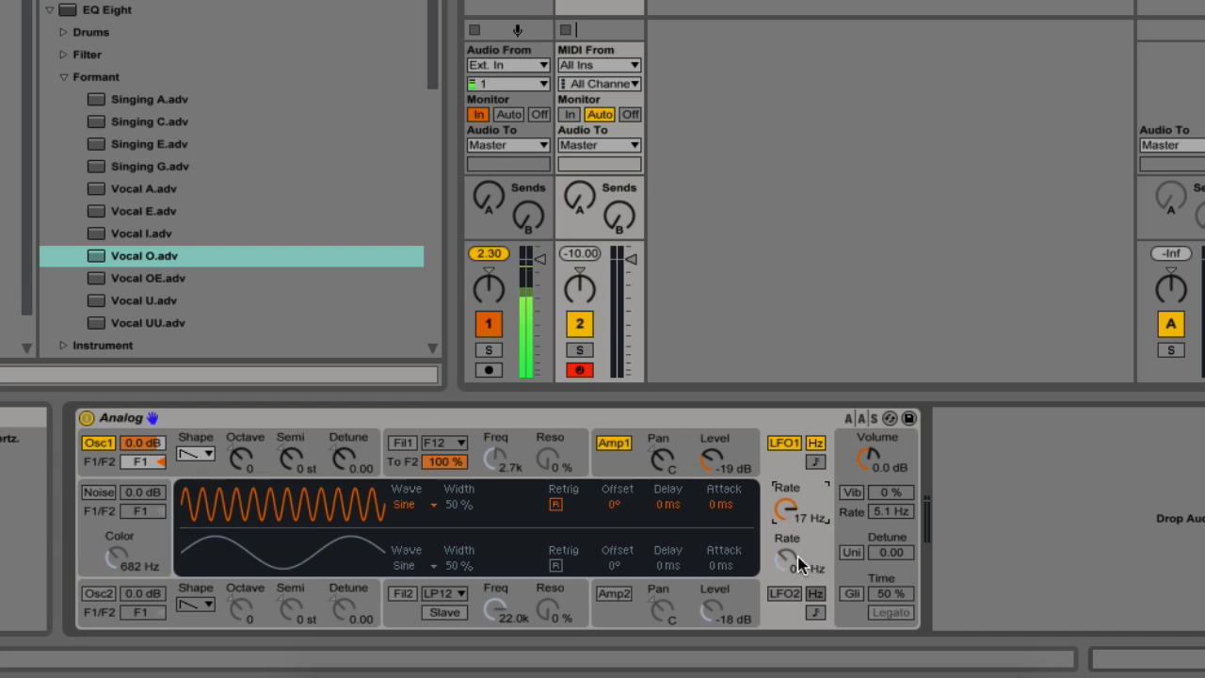
pyautogui.moveTo(790, 509)
pyautogui.mouseDown()
pyautogui.moveTo(790, 579)
pyautogui.moveTo(790, 513)
pyautogui.mouseUp()
# Step: Switch LFO 1's rate from hertz to tempo-synced note values and try a 1/4d rate
pyautogui.click(815, 465)
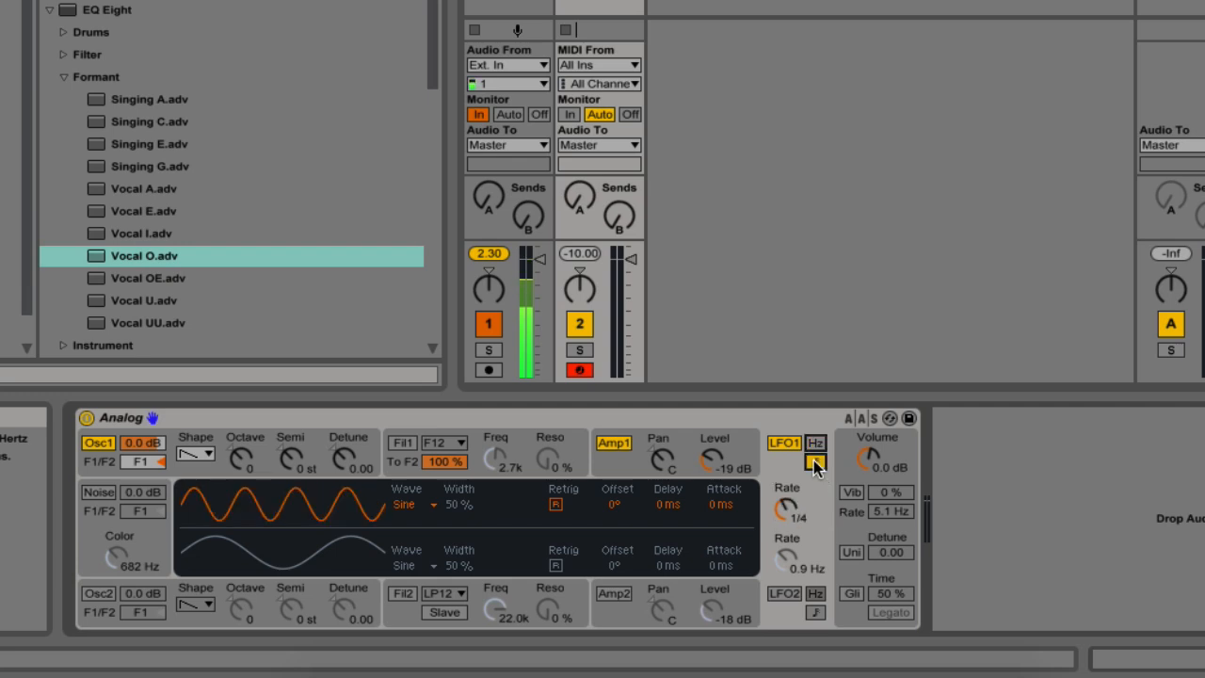
pyautogui.moveTo(786, 510)
pyautogui.mouseDown()
pyautogui.moveTo(786, 488)
pyautogui.moveTo(786, 517)
pyautogui.mouseUp()
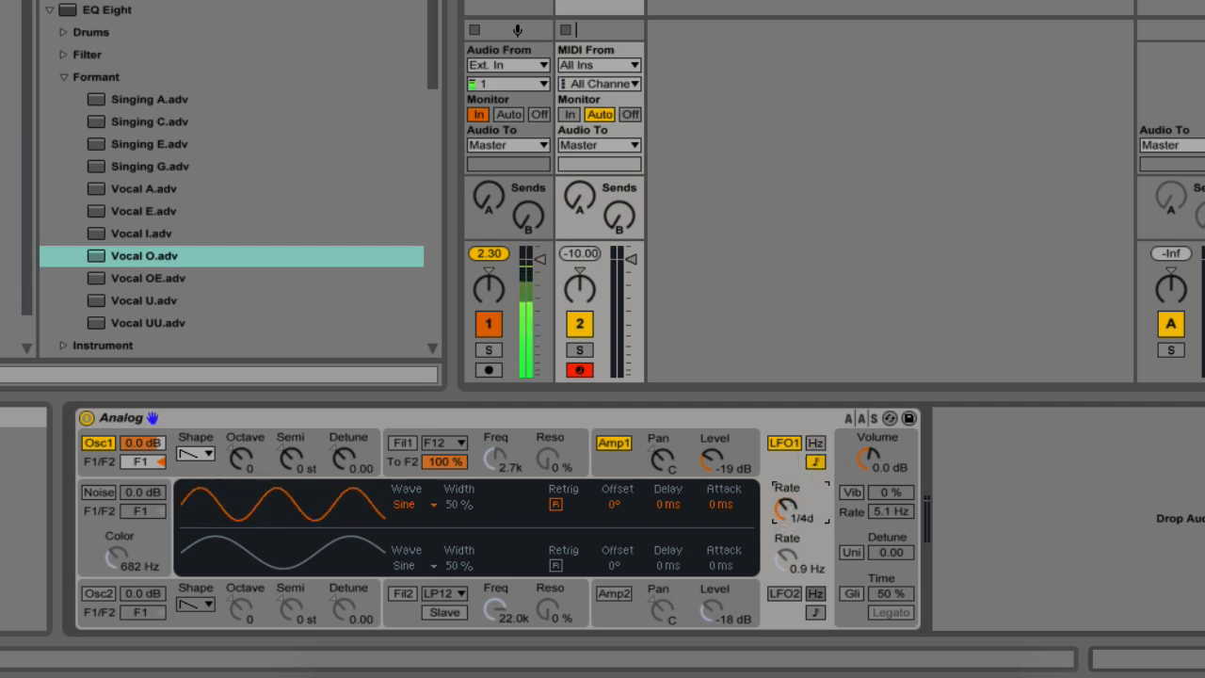
# Step: Compare the sine, triangle and rectangle waveforms on LFO 1, settling on Rect
pyautogui.click(430, 508)
pyautogui.click(404, 531)
pyautogui.click(404, 509)
pyautogui.click(405, 557)
pyautogui.click(404, 507)
pyautogui.click(405, 522)
pyautogui.click(411, 509)
pyautogui.click(413, 539)
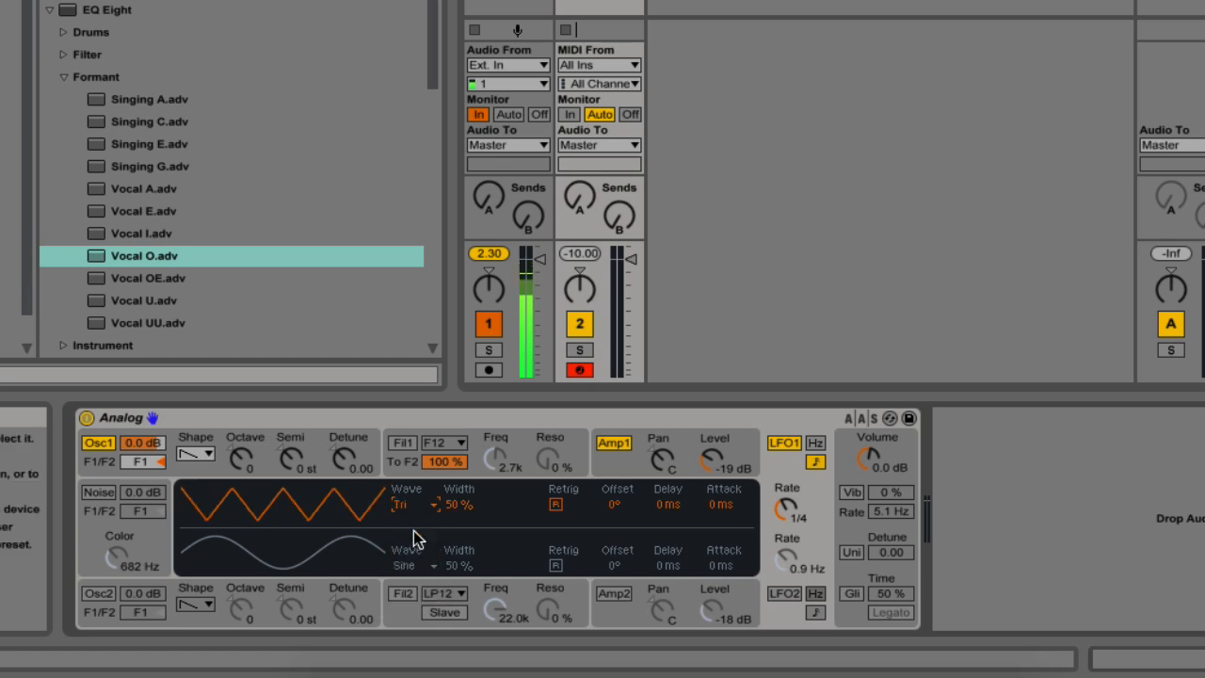
pyautogui.click(404, 505)
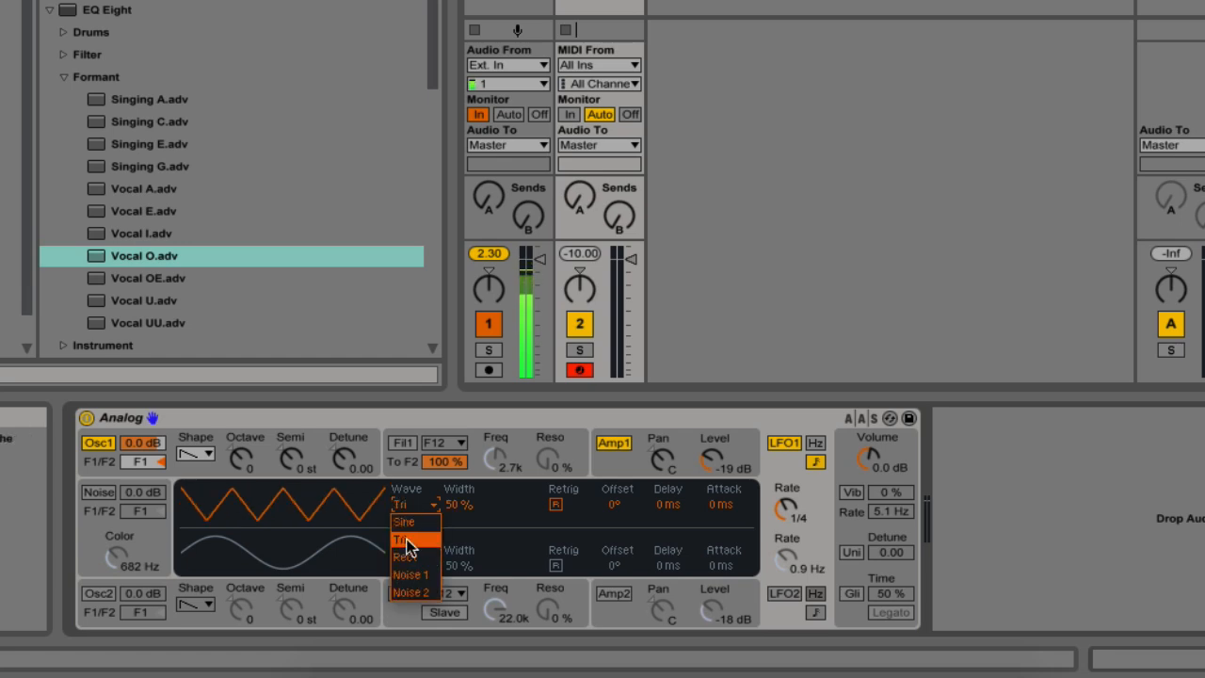
pyautogui.click(408, 557)
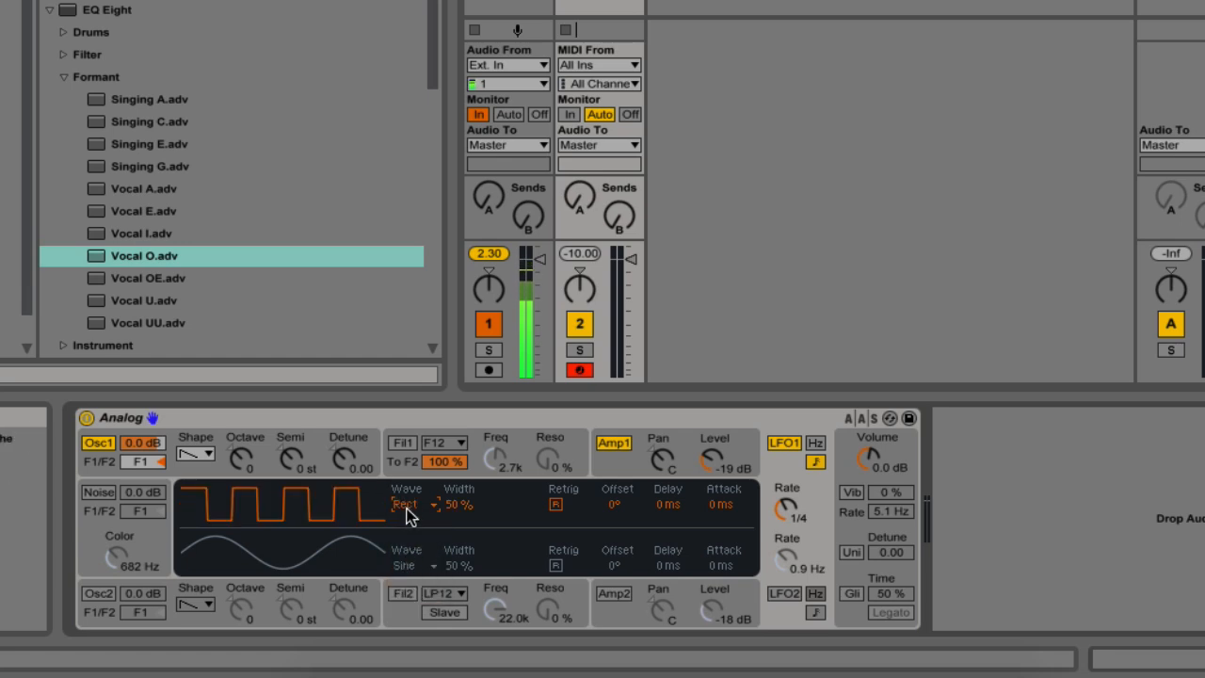
# Step: Try the Noise 1 and Noise 2 waveforms on LFO 1 and return to Rect
pyautogui.click(404, 505)
pyautogui.click(410, 585)
pyautogui.click(403, 504)
pyautogui.click(405, 593)
pyautogui.click(404, 504)
pyautogui.click(417, 574)
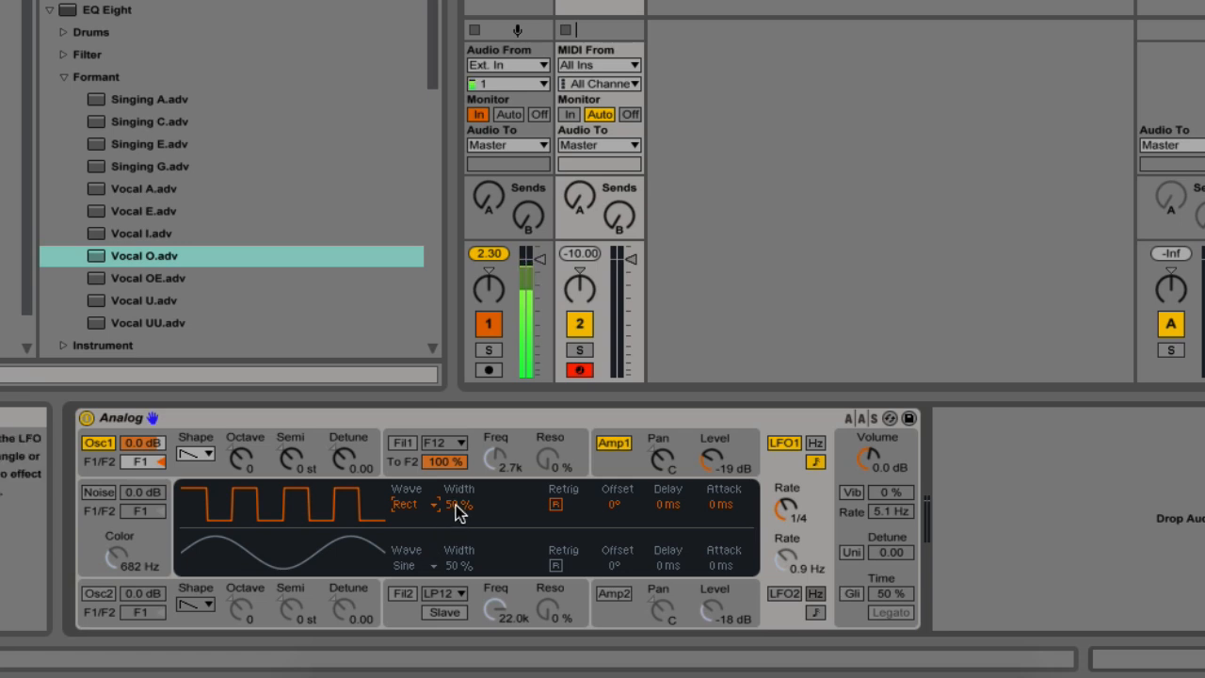
# Step: Try a 17 % width and other offset, delay and attack values on LFO 1, restoring 50 % width and zero for the rest
pyautogui.moveTo(458, 510)
pyautogui.mouseDown()
pyautogui.moveTo(459, 478)
pyautogui.moveTo(458, 511)
pyautogui.mouseUp()
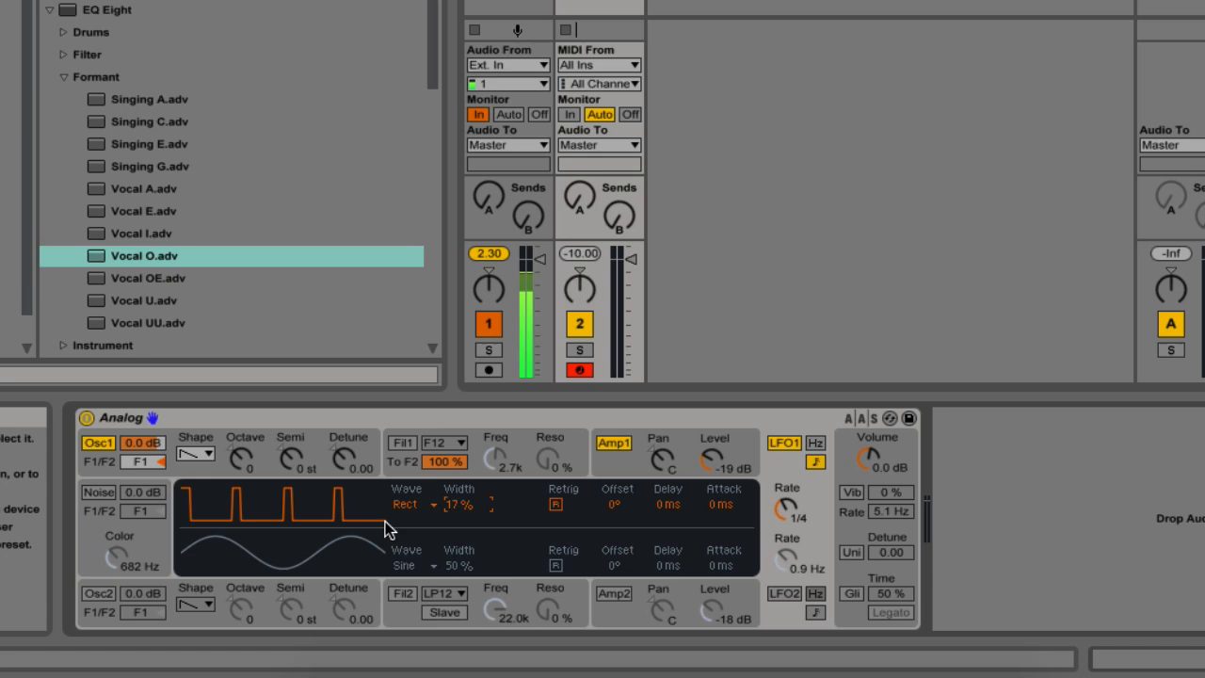
pyautogui.moveTo(453, 506); pyautogui.dragTo(452, 474)
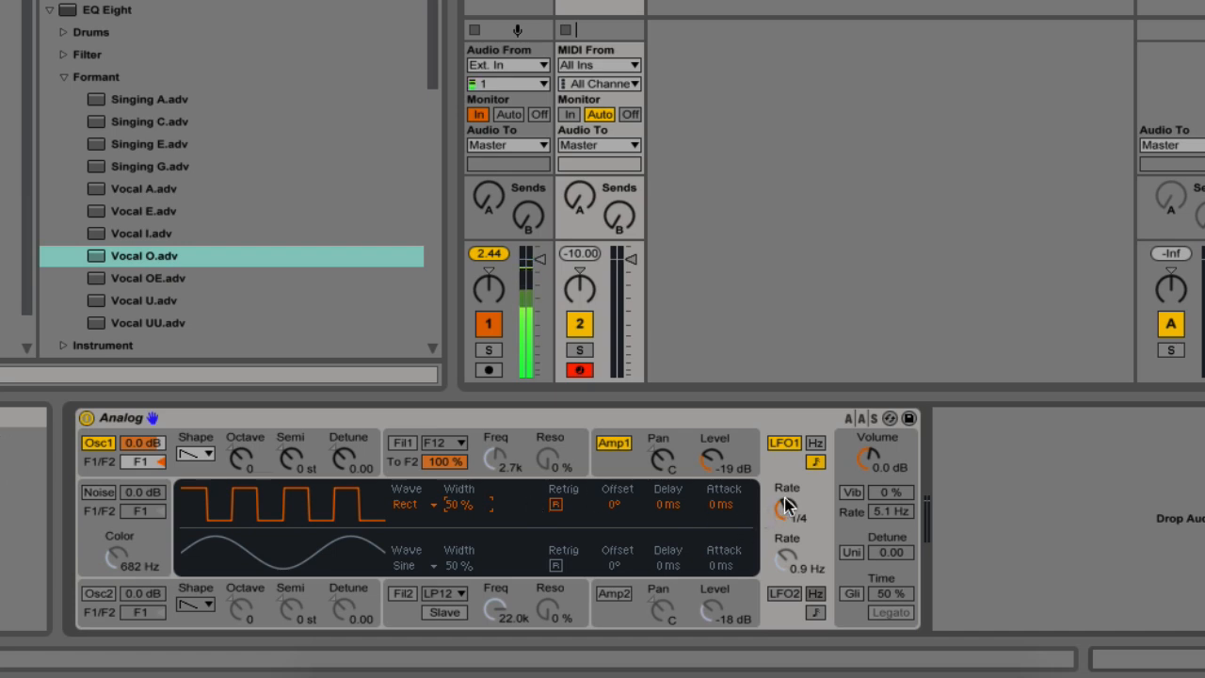
pyautogui.moveTo(614, 505)
pyautogui.mouseDown()
pyautogui.moveTo(614, 452)
pyautogui.moveTo(613, 504)
pyautogui.mouseUp()
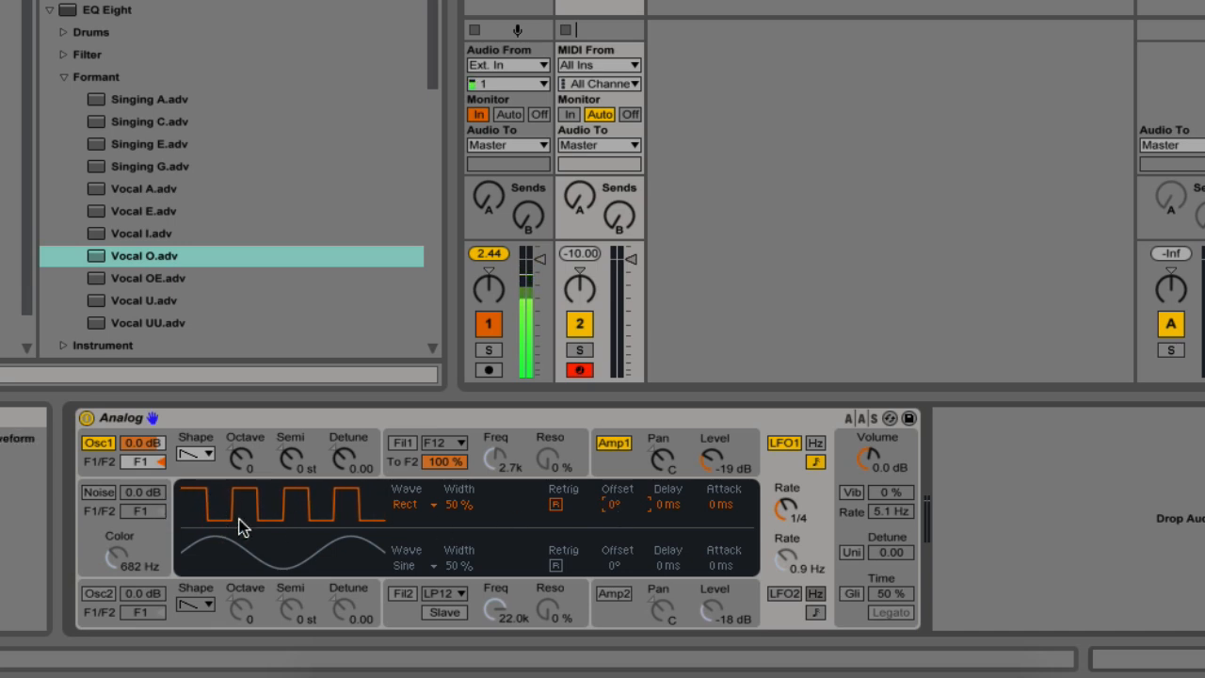
pyautogui.moveTo(614, 505)
pyautogui.mouseDown()
pyautogui.moveTo(614, 410)
pyautogui.moveTo(614, 505)
pyautogui.mouseUp()
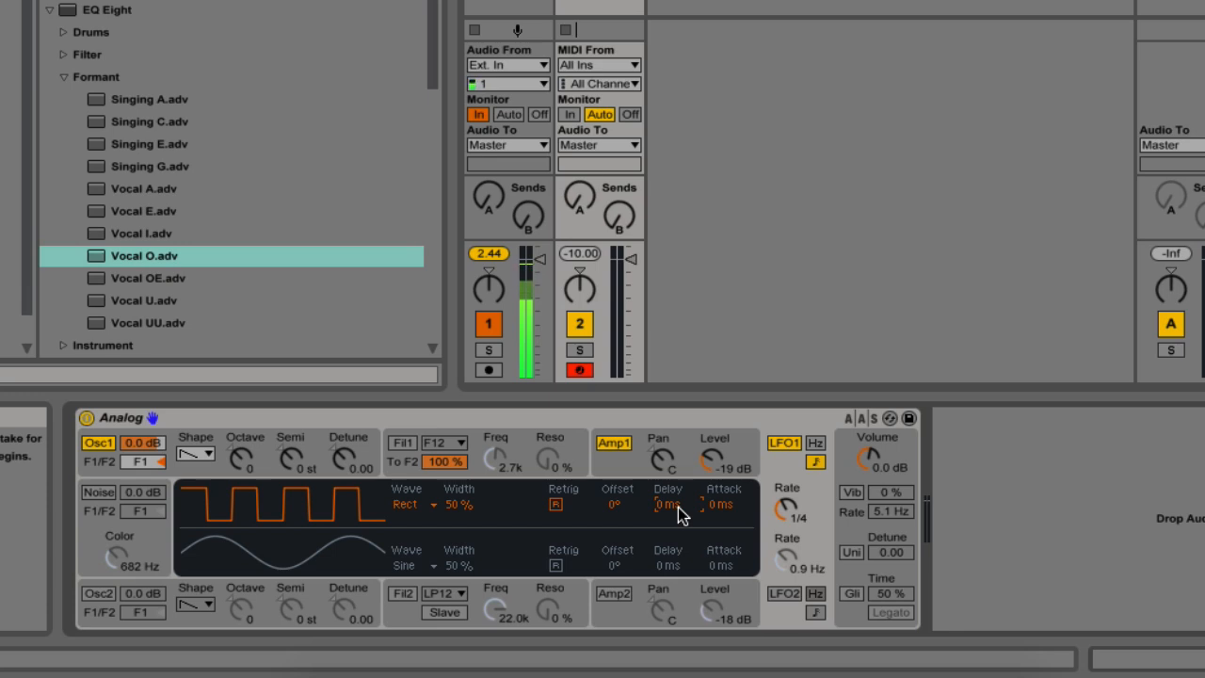
pyautogui.moveTo(674, 504); pyautogui.dragTo(674, 546)
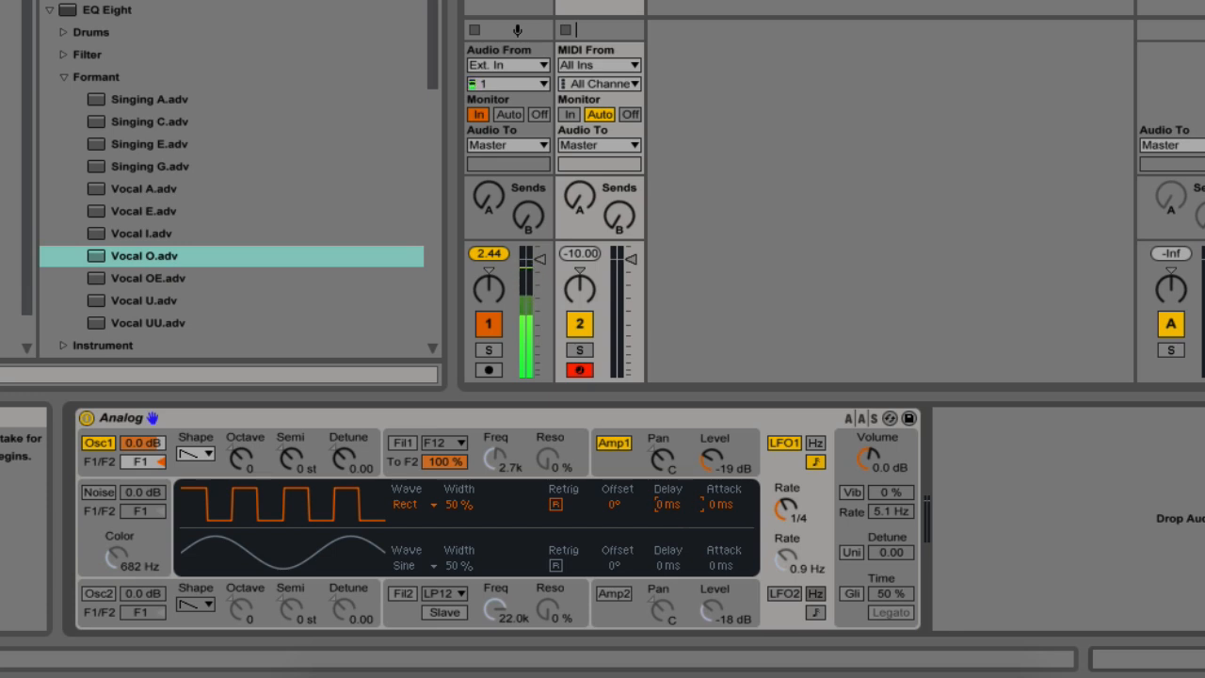
pyautogui.moveTo(721, 503); pyautogui.dragTo(721, 451)
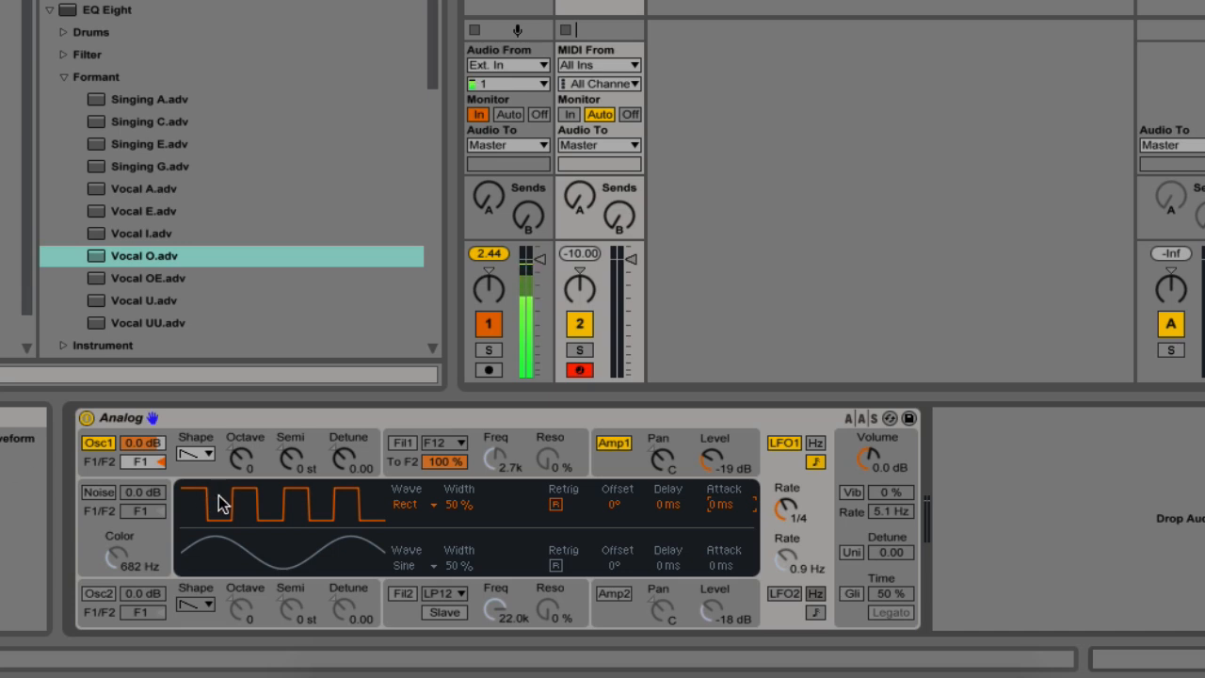
# Step: Examine where LFO 1 can modulate the Osc 1 pitch, the Filter 1 frequency and the Amp 1 pan
pyautogui.click(362, 440)
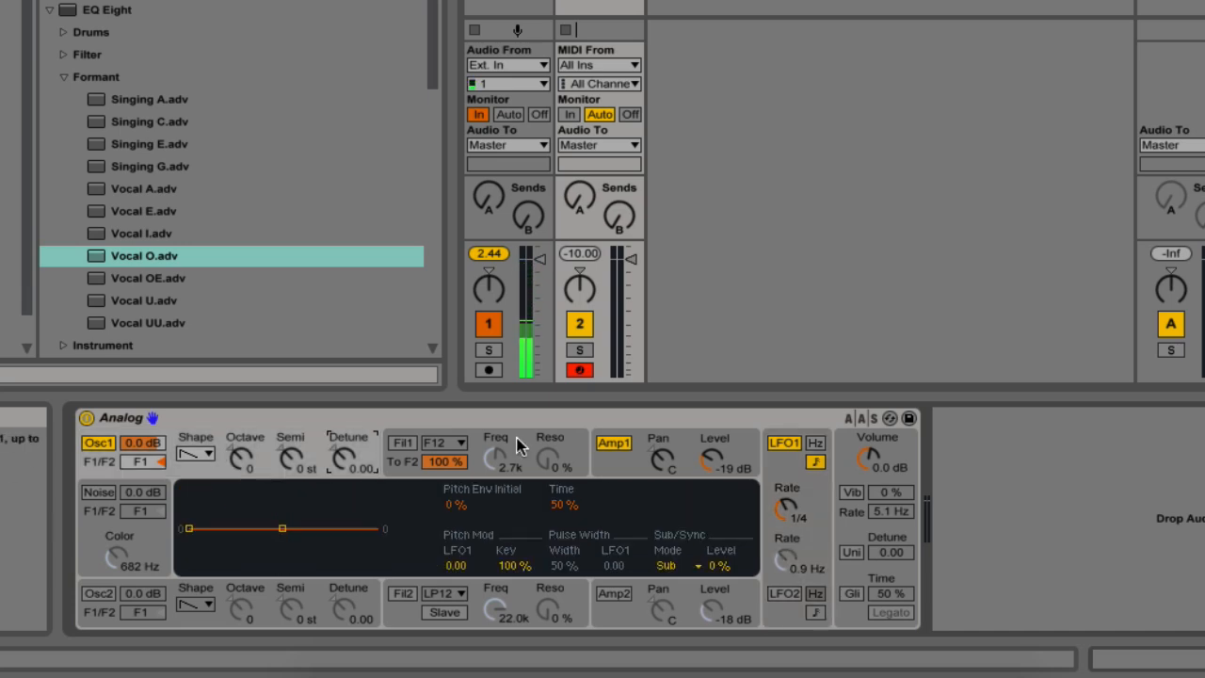
pyautogui.click(518, 439)
pyautogui.click(657, 439)
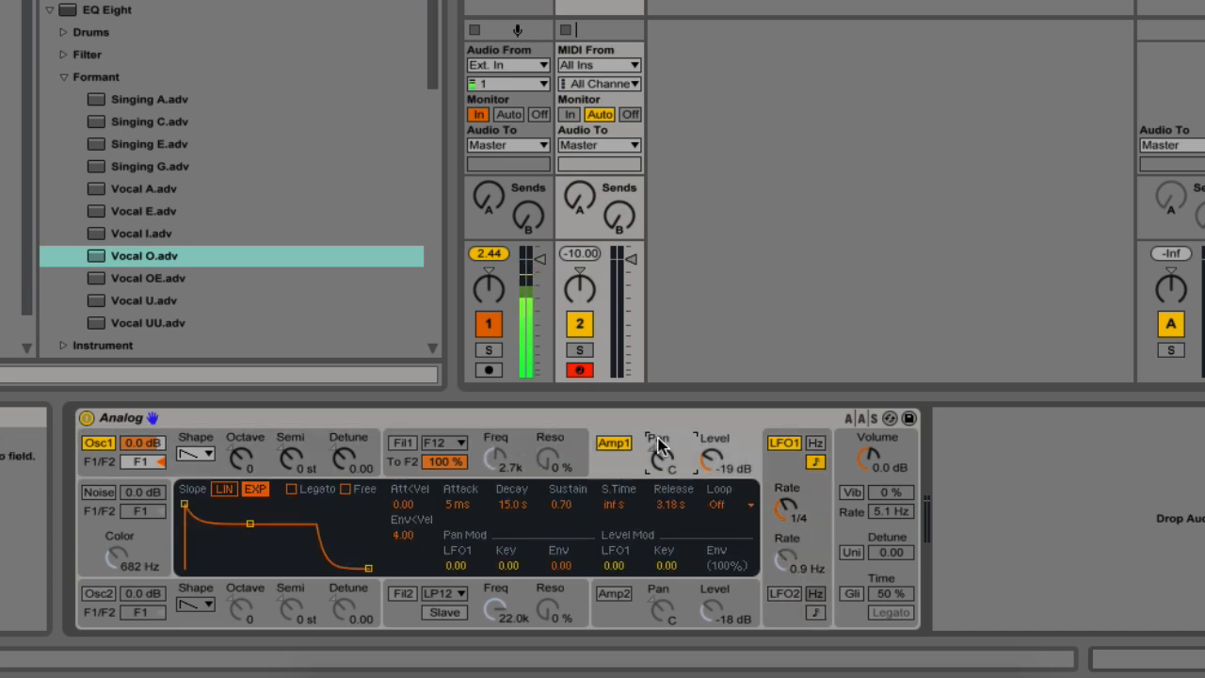
pyautogui.click(517, 441)
pyautogui.click(354, 445)
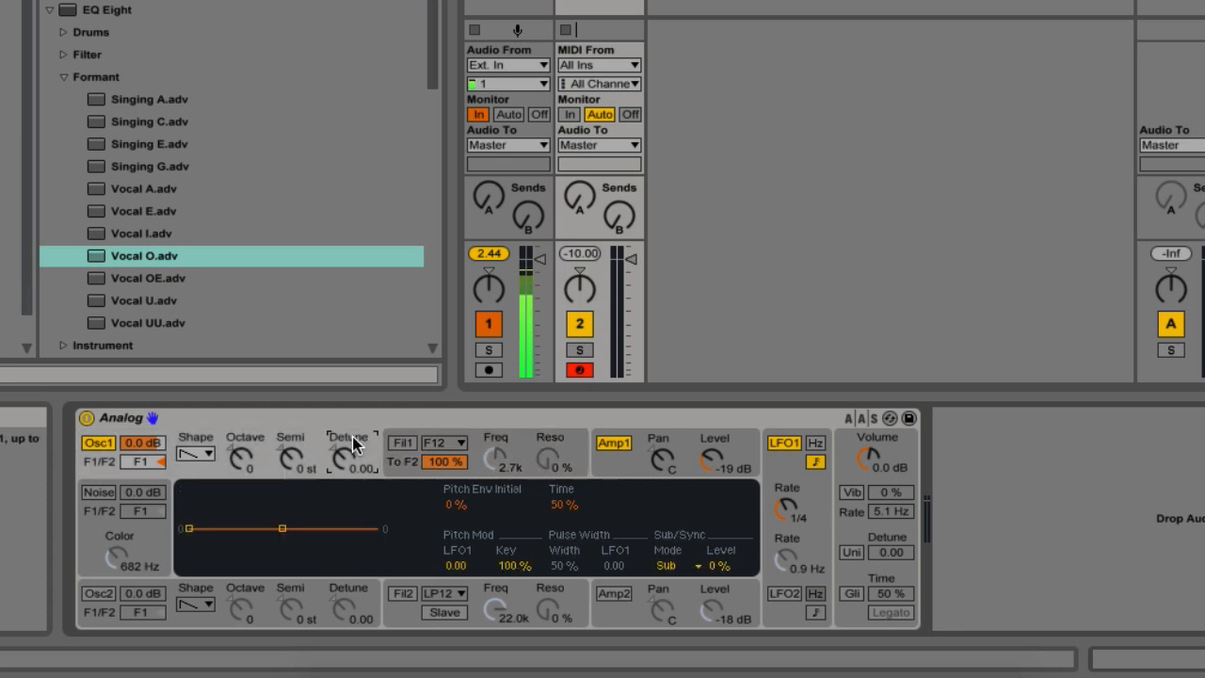
pyautogui.click(452, 567)
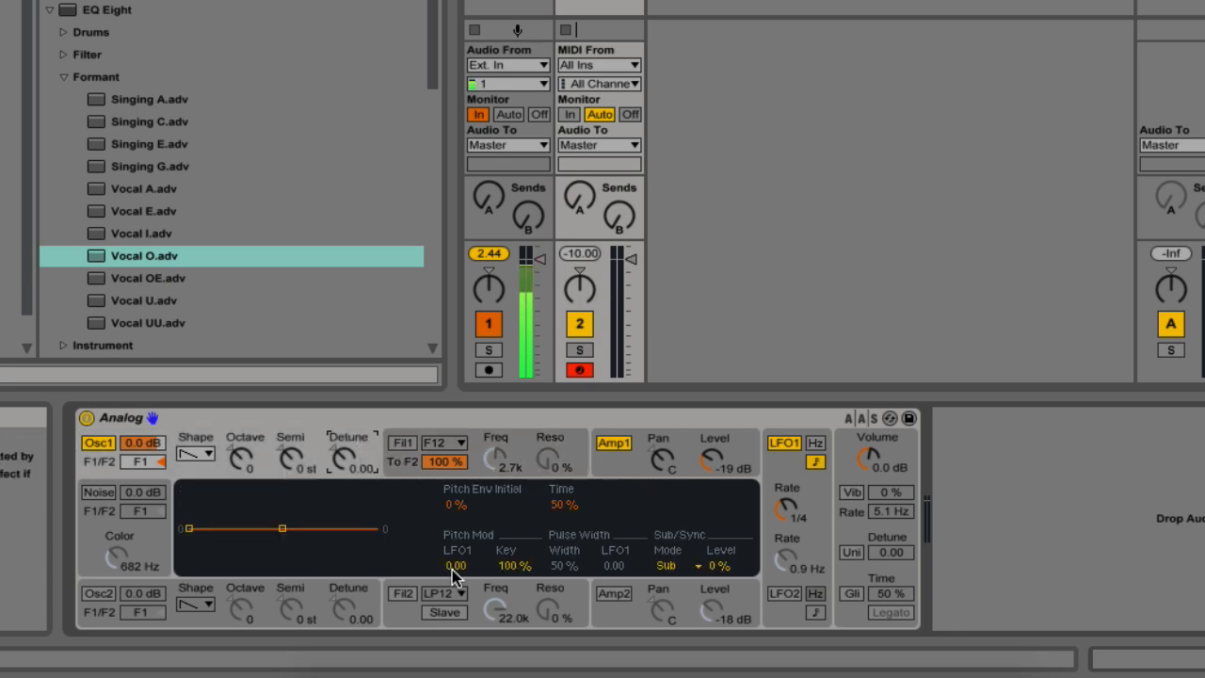
pyautogui.click(533, 452)
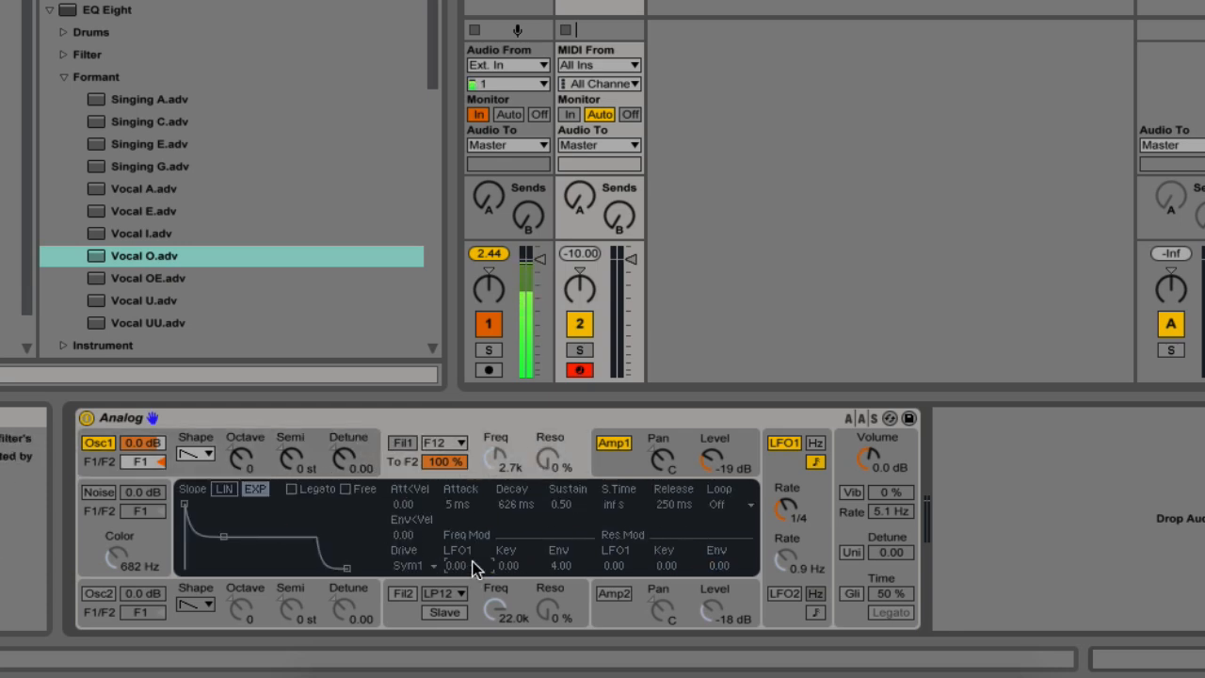
pyautogui.click(659, 435)
pyautogui.click(455, 565)
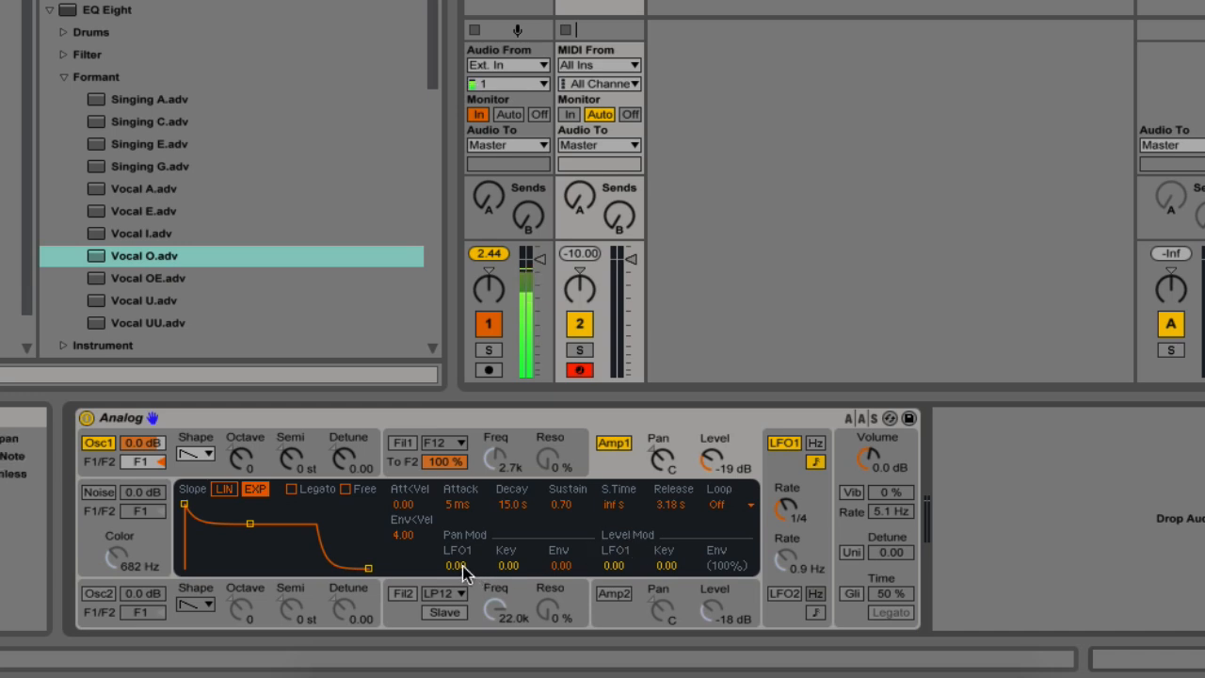
# Step: Set the LFO 1 pitch modulation amount on Osc 1 to 1.00
pyautogui.click(344, 459)
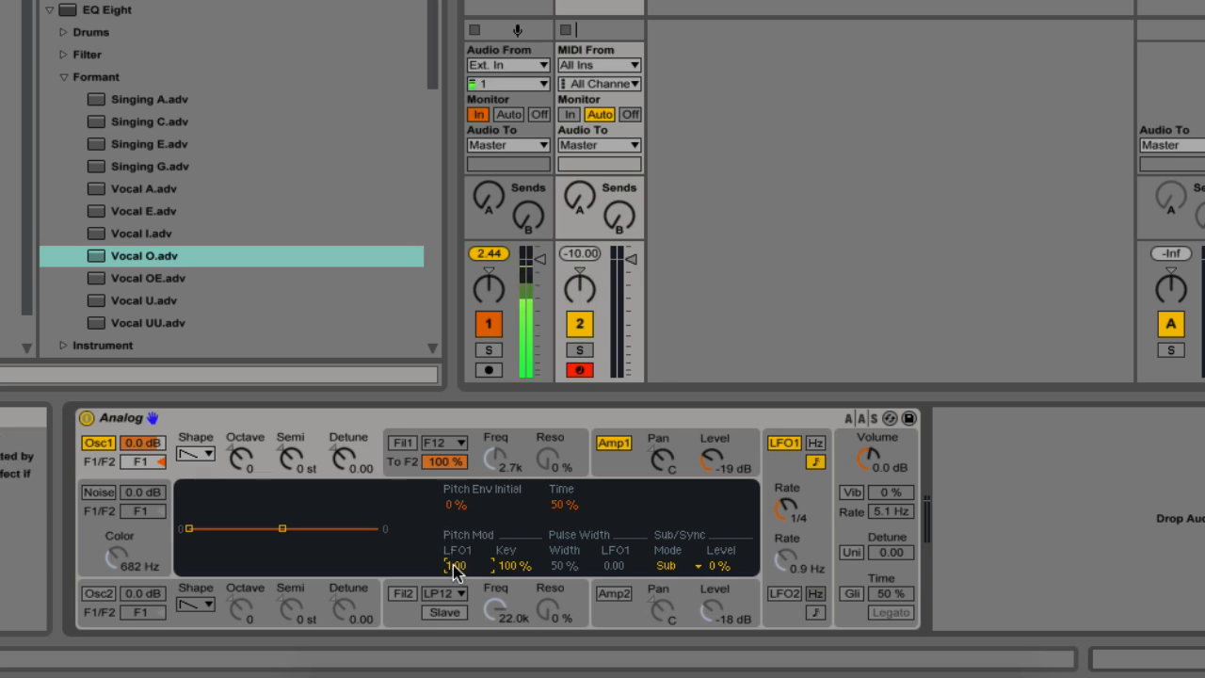
# Step: Set LFO 1 to a Sine wave at a 1/2d rate and return to Osc 1's pitch modulation settings
pyautogui.click(400, 506)
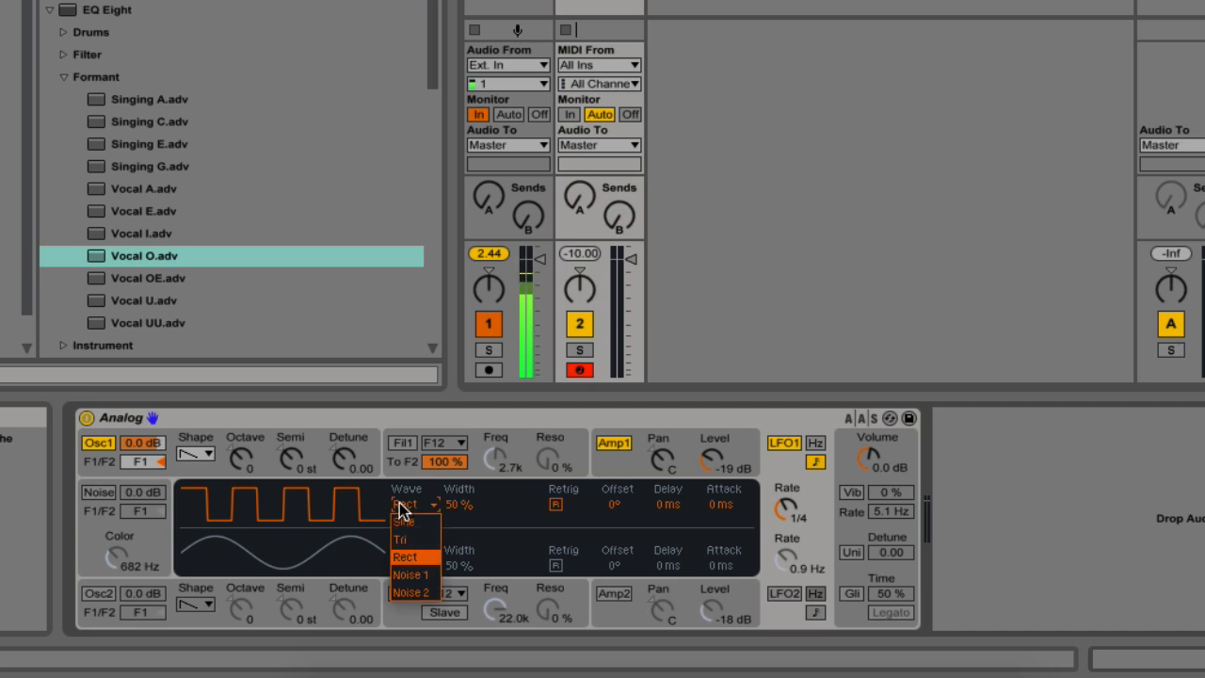
pyautogui.click(403, 522)
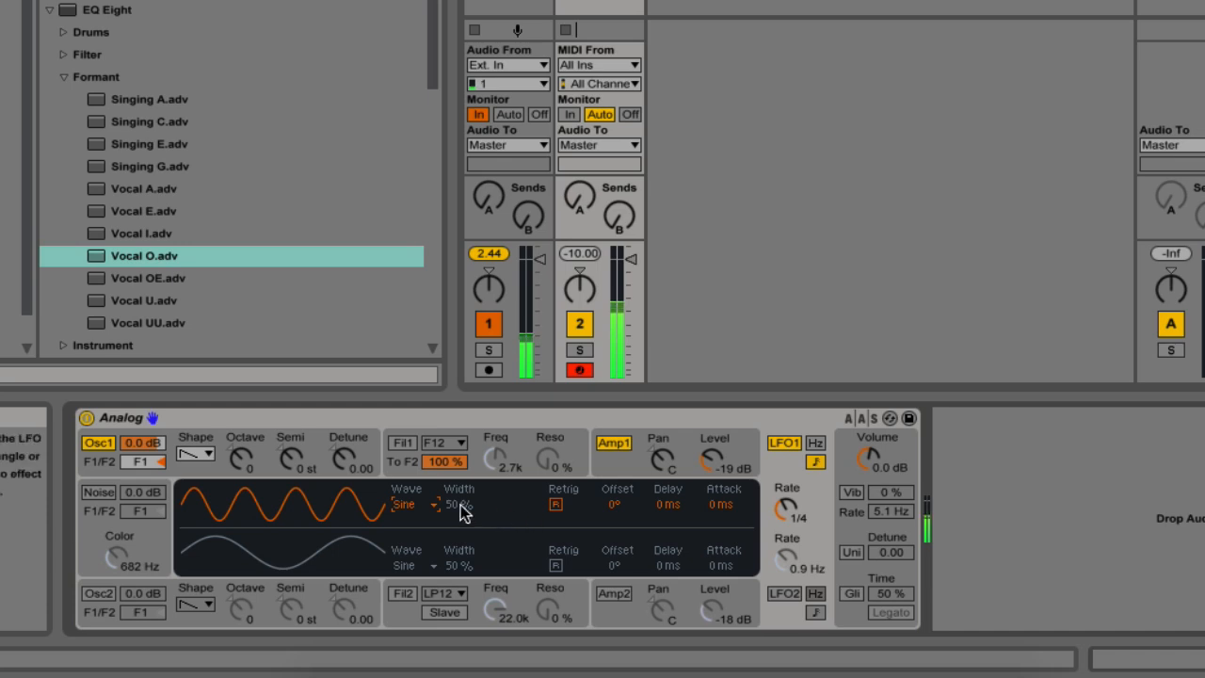
pyautogui.moveTo(789, 510); pyautogui.dragTo(789, 524)
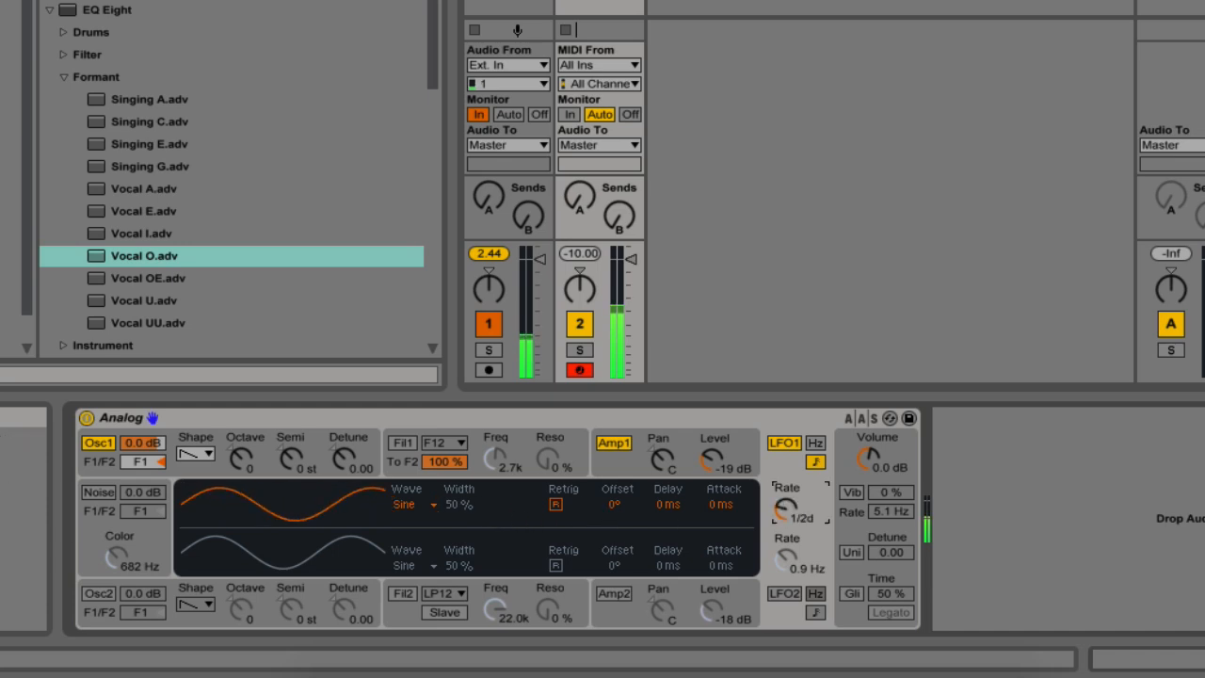
pyautogui.click(357, 460)
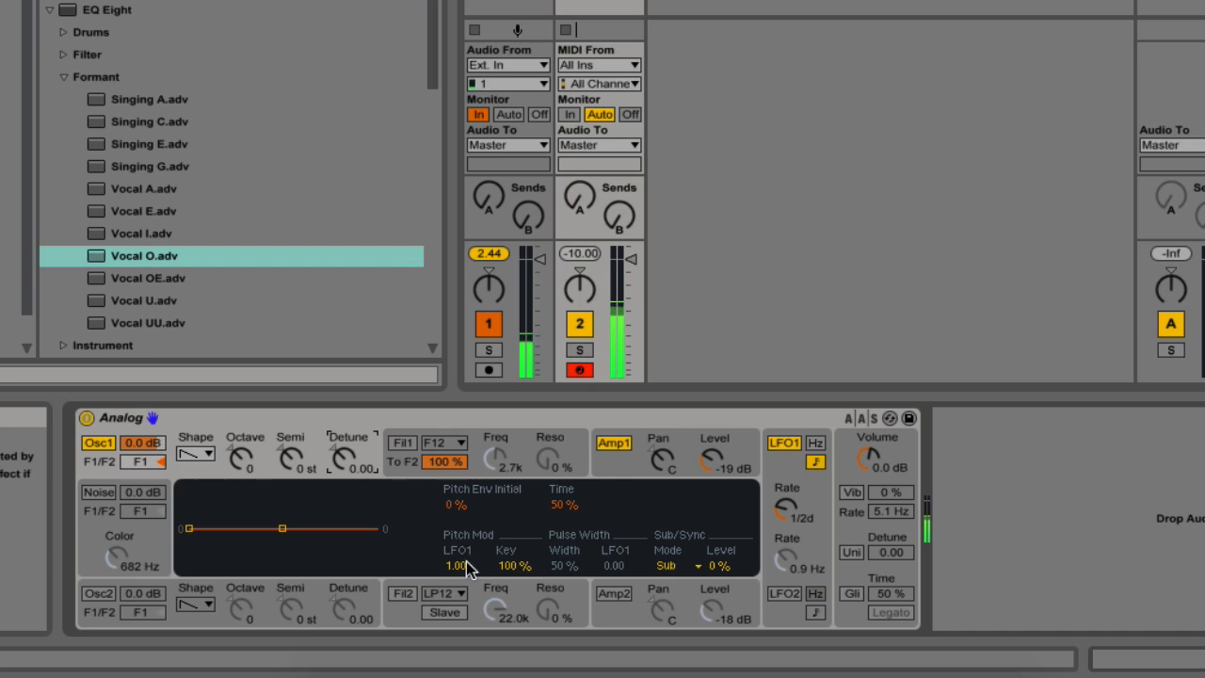
# Step: Set Osc 1's LFO 1 pitch modulation amount to 0.48, change its shape to sine and play a note
pyautogui.moveTo(463, 567); pyautogui.dragTo(463, 602)
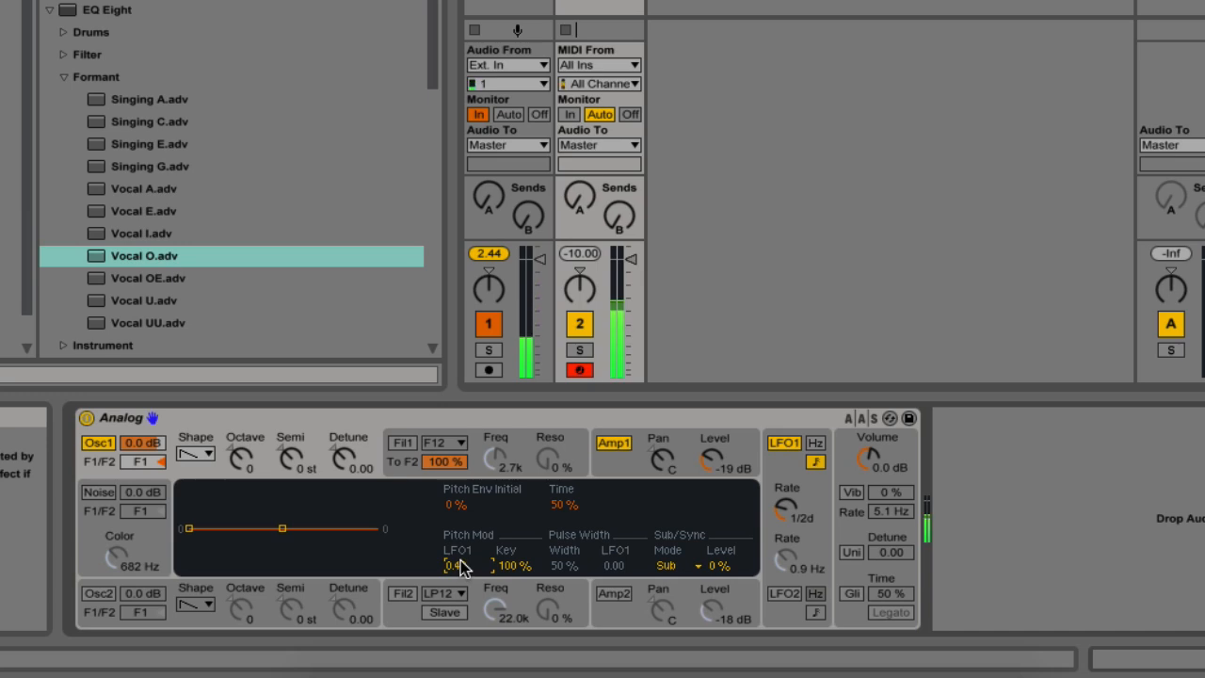
pyautogui.click(209, 454)
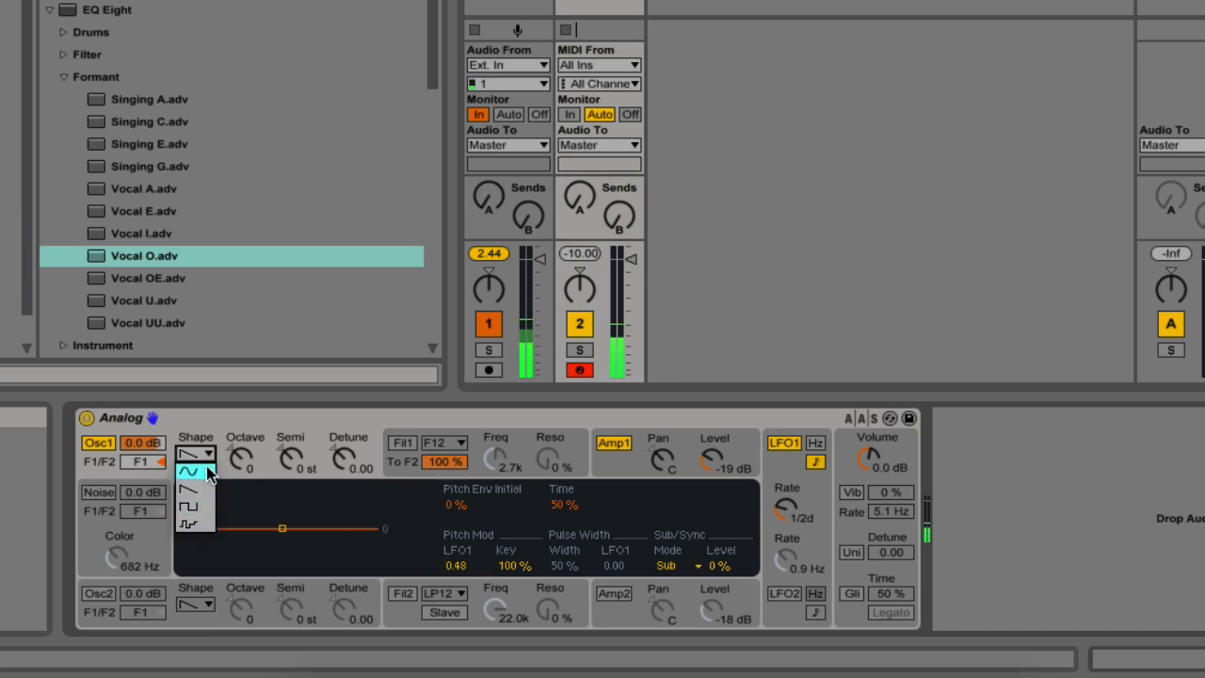
pyautogui.click(209, 473)
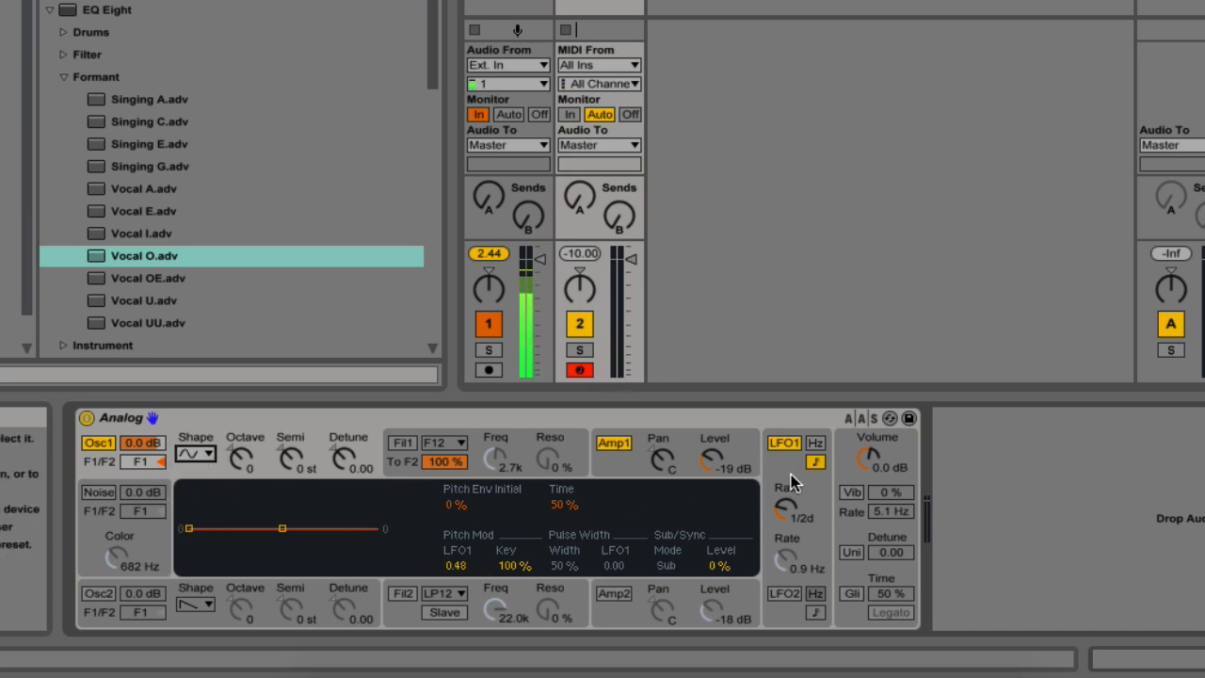
pyautogui.press('a')
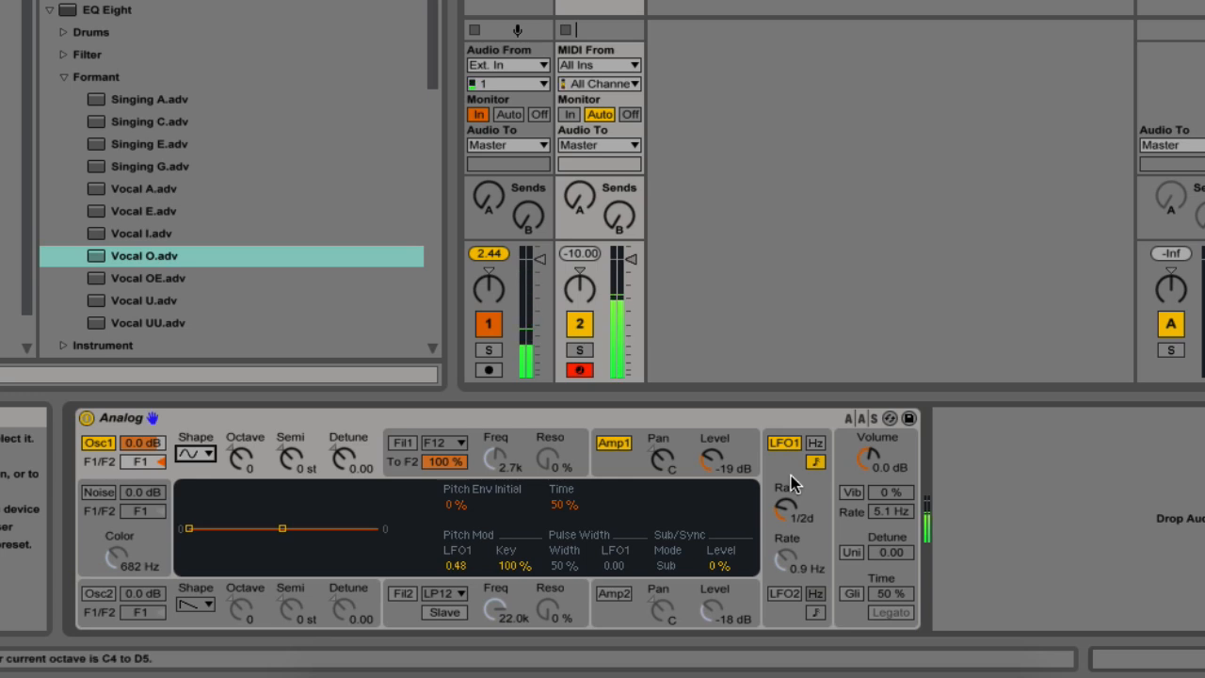
# Step: Try an LFO 1 rate of 1/8t and settle on 1/4d
pyautogui.click(790, 475)
pyautogui.moveTo(783, 514); pyautogui.dragTo(783, 478)
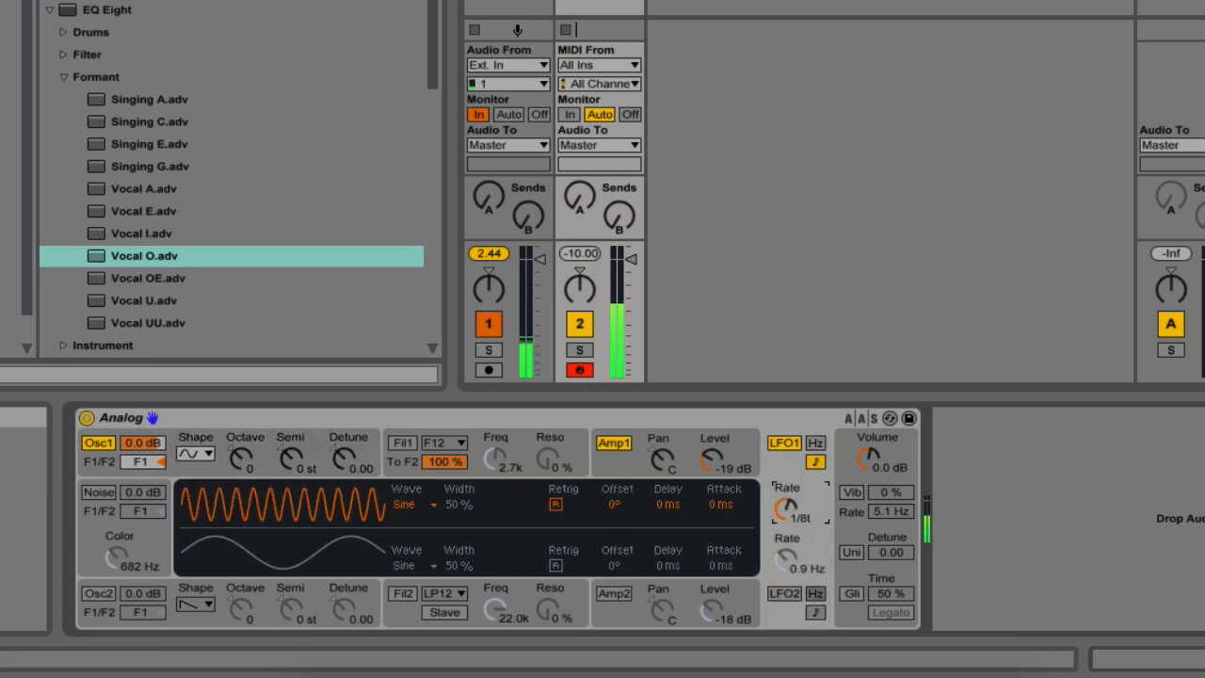
pyautogui.moveTo(786, 521); pyautogui.dragTo(786, 536)
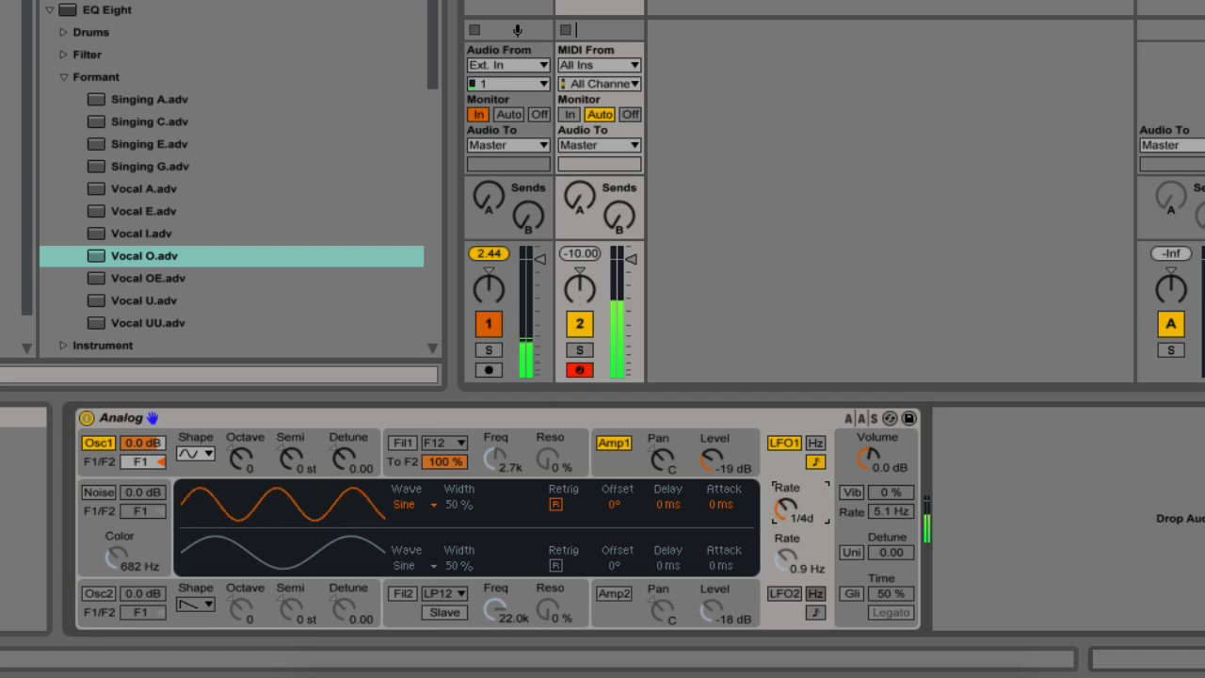
# Step: Move LFO 1's modulation from Osc 1's pitch to Amp 1's level, with a level amount of 1.00 and a pan amount of 0.00
pyautogui.click(331, 439)
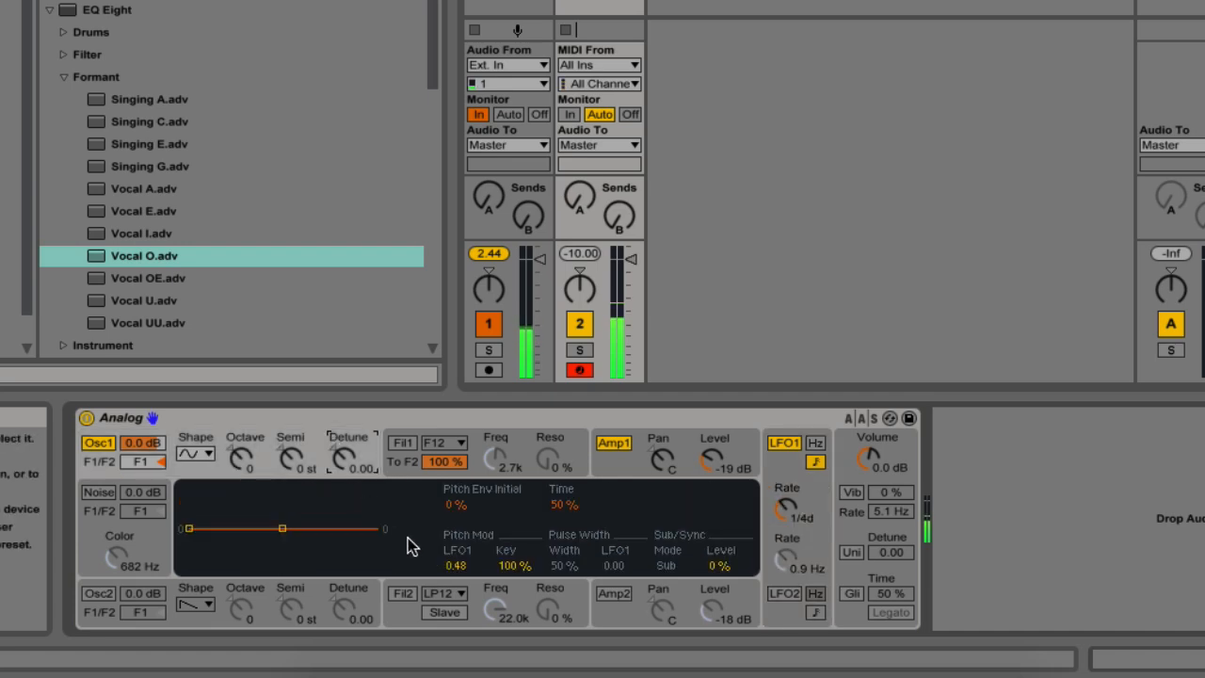
pyautogui.click(715, 441)
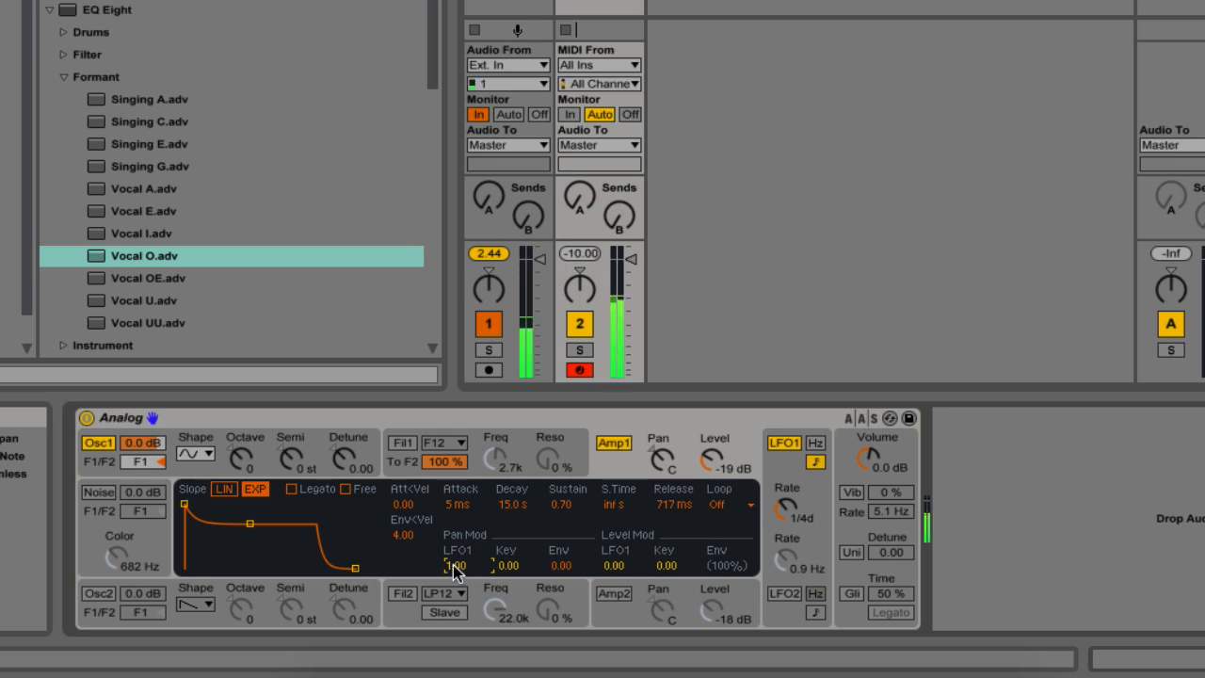
pyautogui.press('Delete')
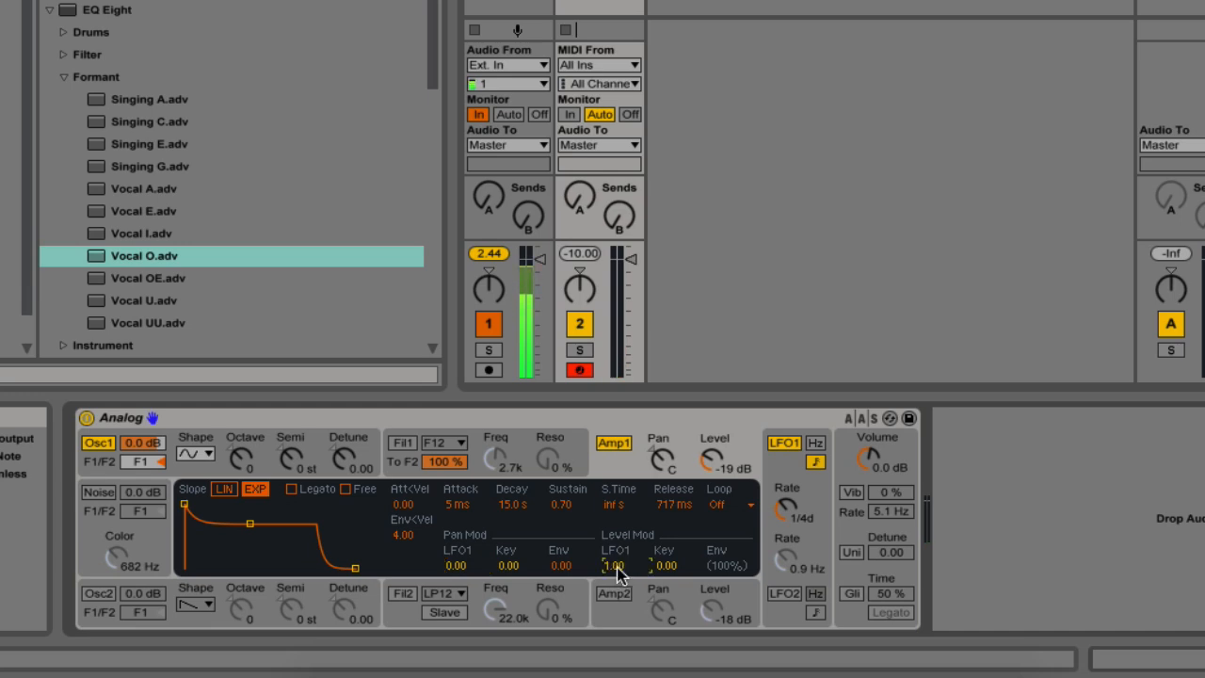
# Step: Set the LFO 1 rate to 1/4 and the Amp 1 level to -18 dB
pyautogui.click(828, 504)
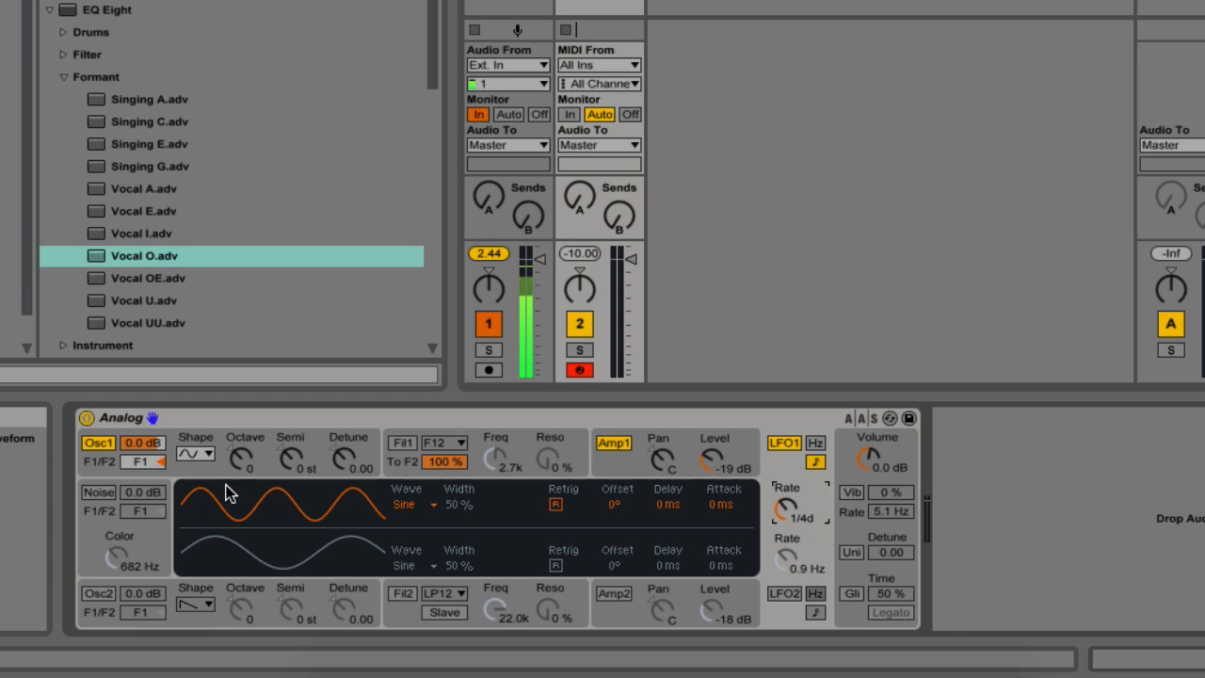
pyautogui.click(666, 457)
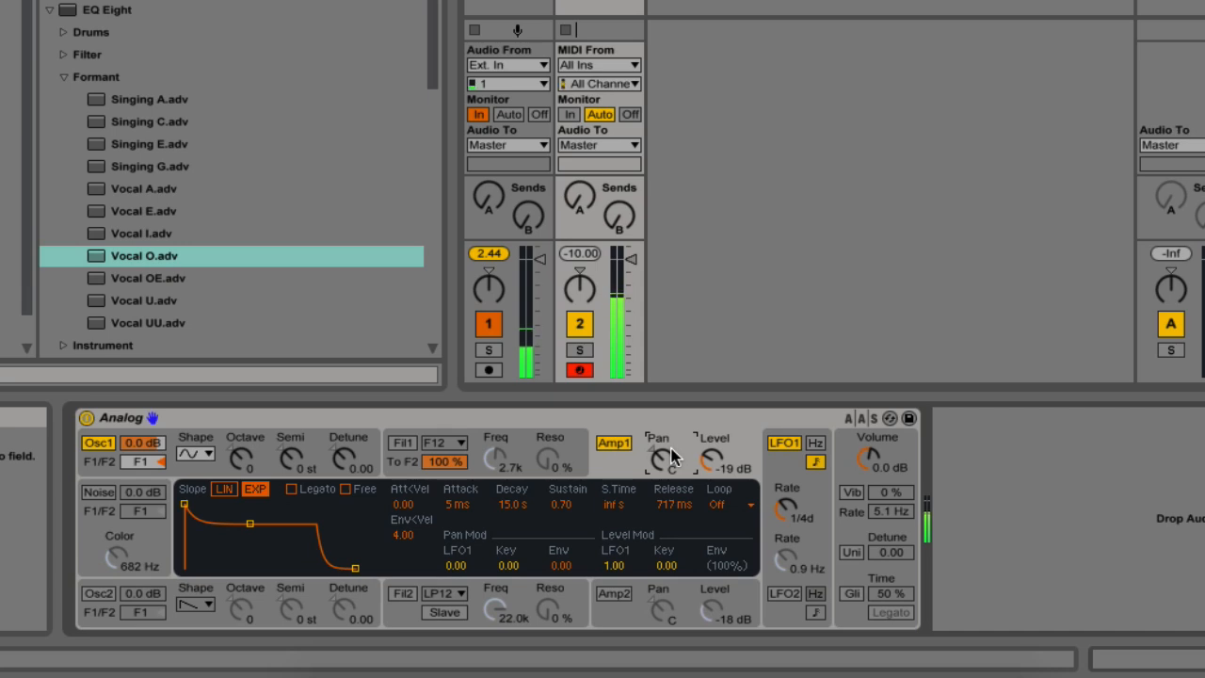
pyautogui.click(774, 476)
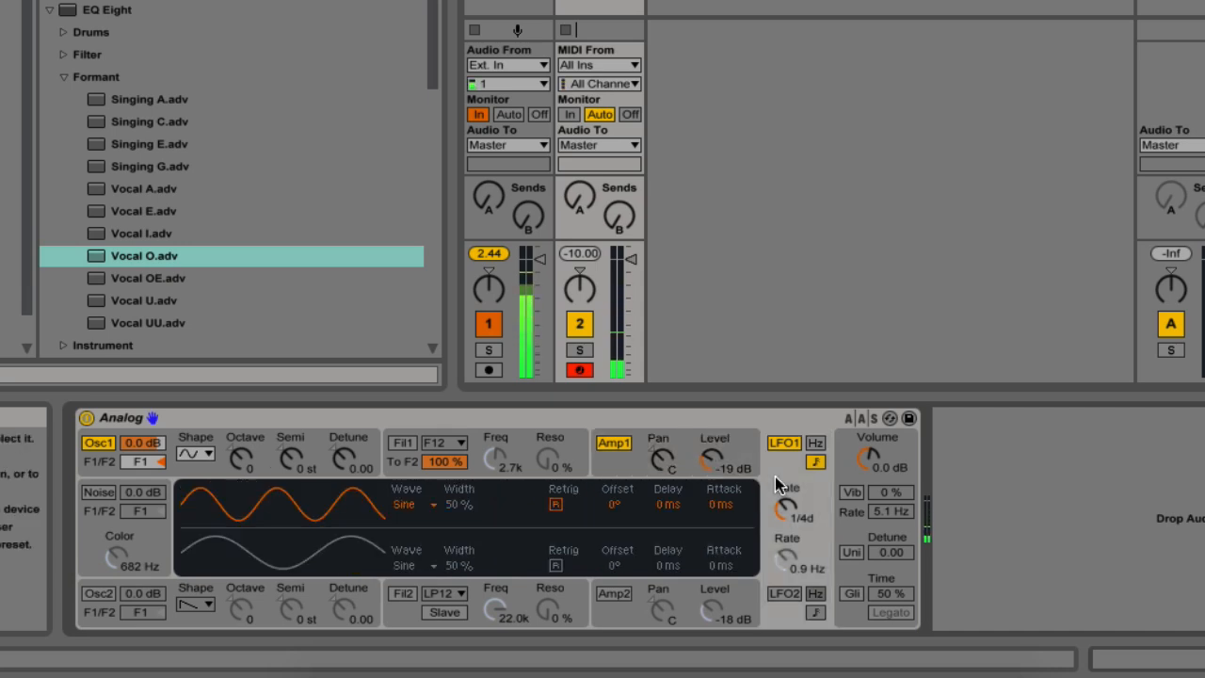
pyautogui.click(711, 469)
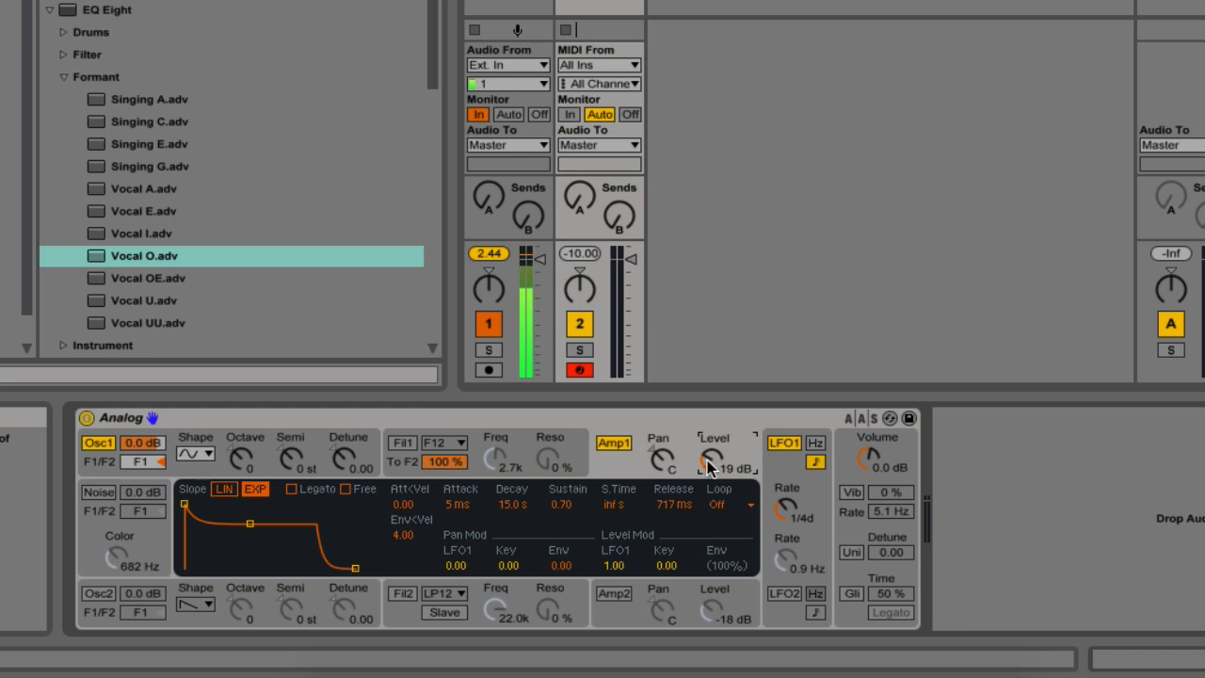
pyautogui.moveTo(708, 468); pyautogui.dragTo(708, 479)
pyautogui.moveTo(785, 510); pyautogui.dragTo(785, 504)
pyautogui.moveTo(701, 453); pyautogui.dragTo(701, 447)
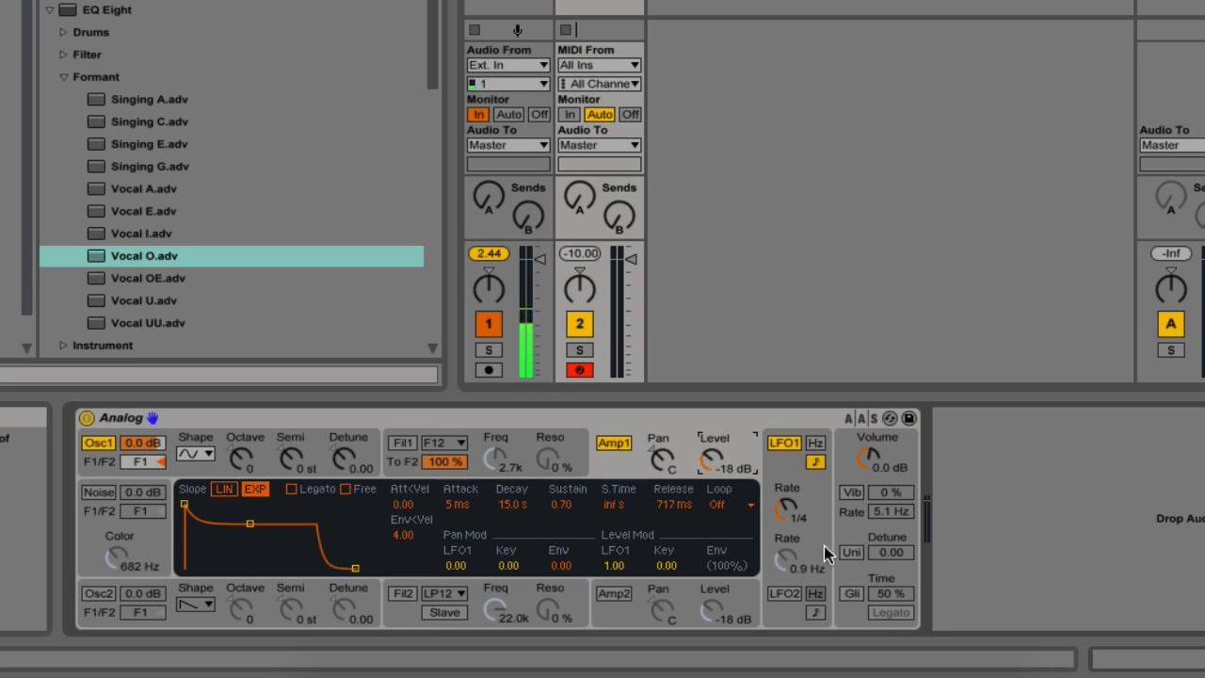
# Step: Turn off LFO 1 and change the Osc 1 shape to sawtooth
pyautogui.click(562, 437)
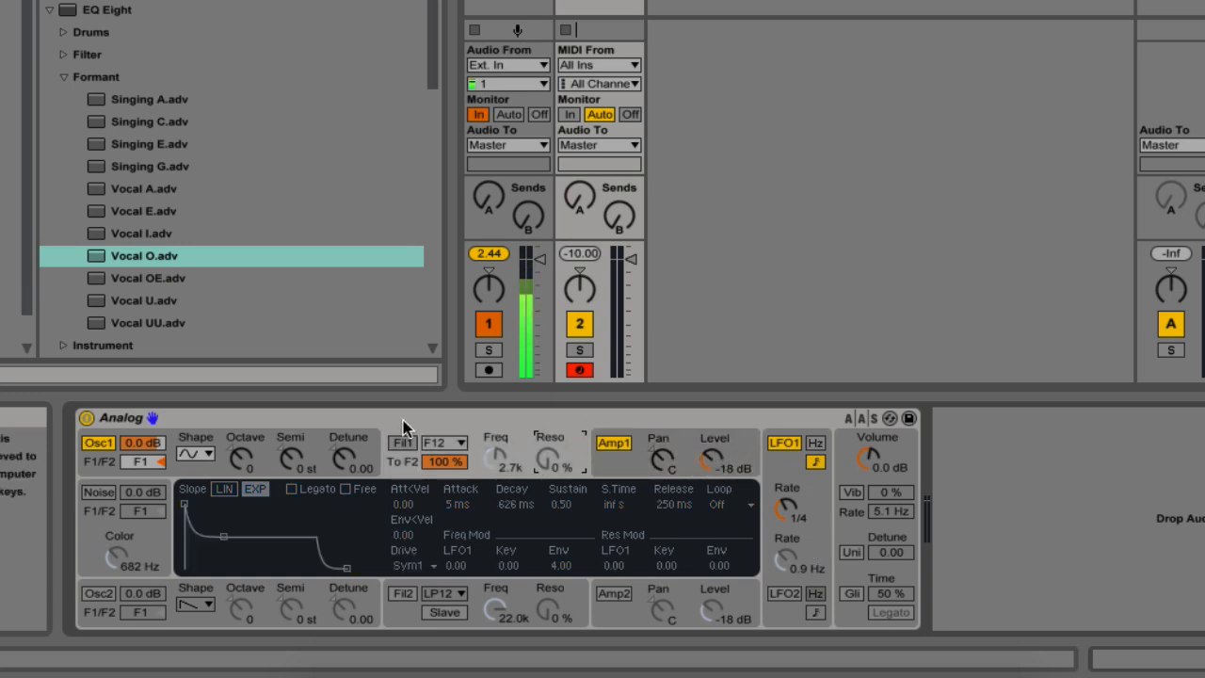
pyautogui.click(359, 445)
pyautogui.click(806, 572)
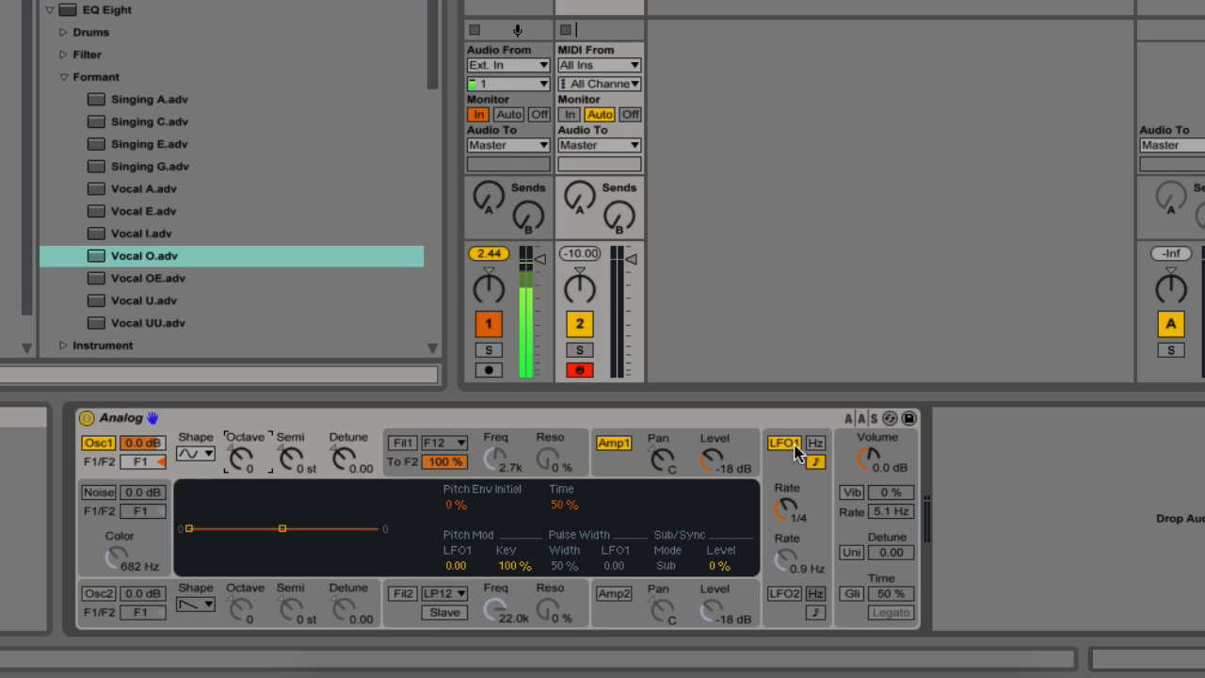
pyautogui.click(785, 444)
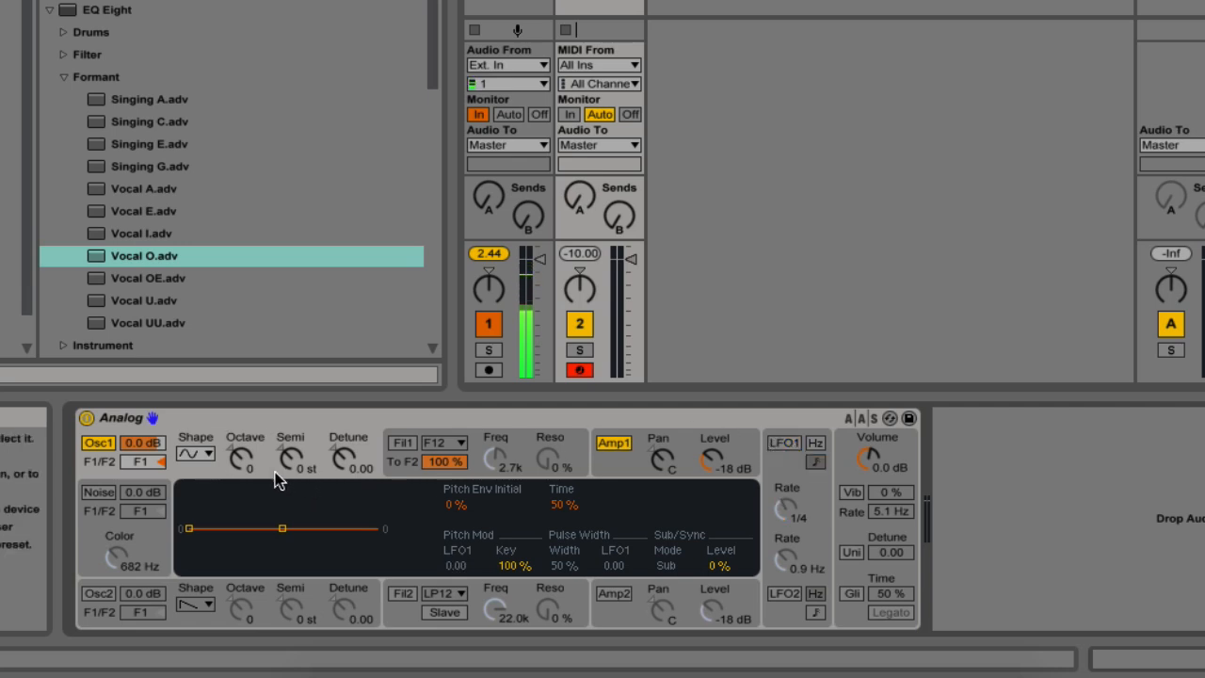
pyautogui.click(196, 453)
pyautogui.click(195, 474)
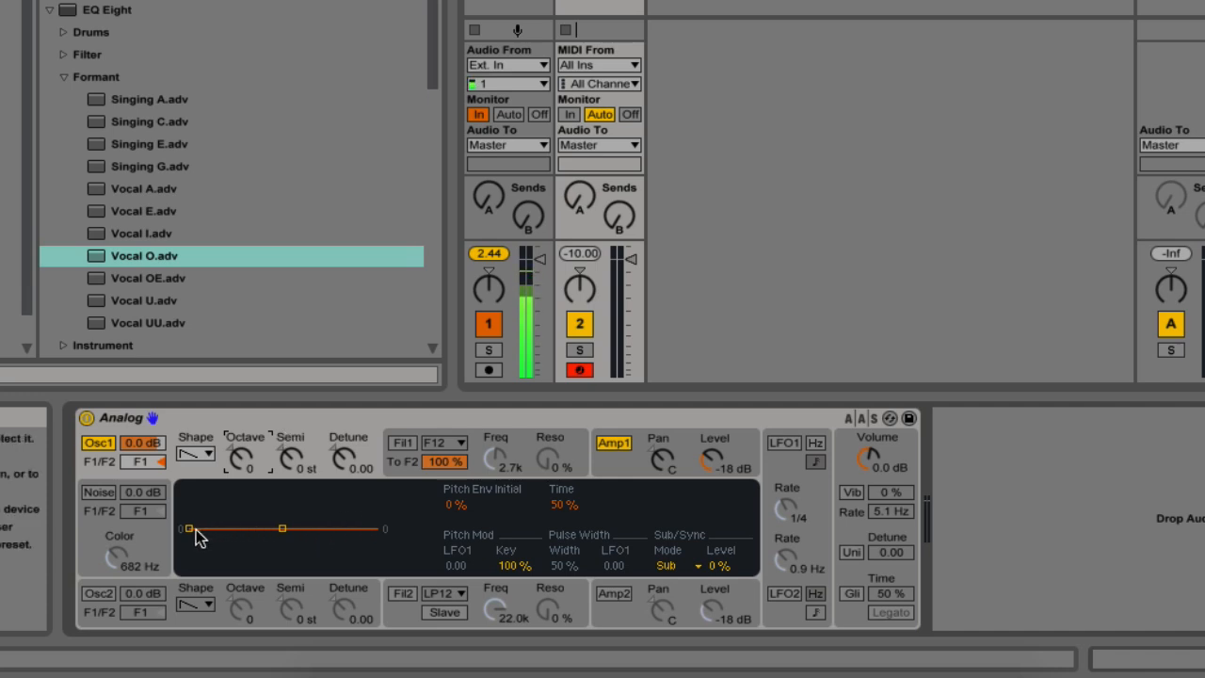
# Step: Try Osc 1's pitch envelope with an initial value of 100 % and 76 % time, and with -100 % and a shorter time
pyautogui.moveTo(189, 528); pyautogui.dragTo(189, 487)
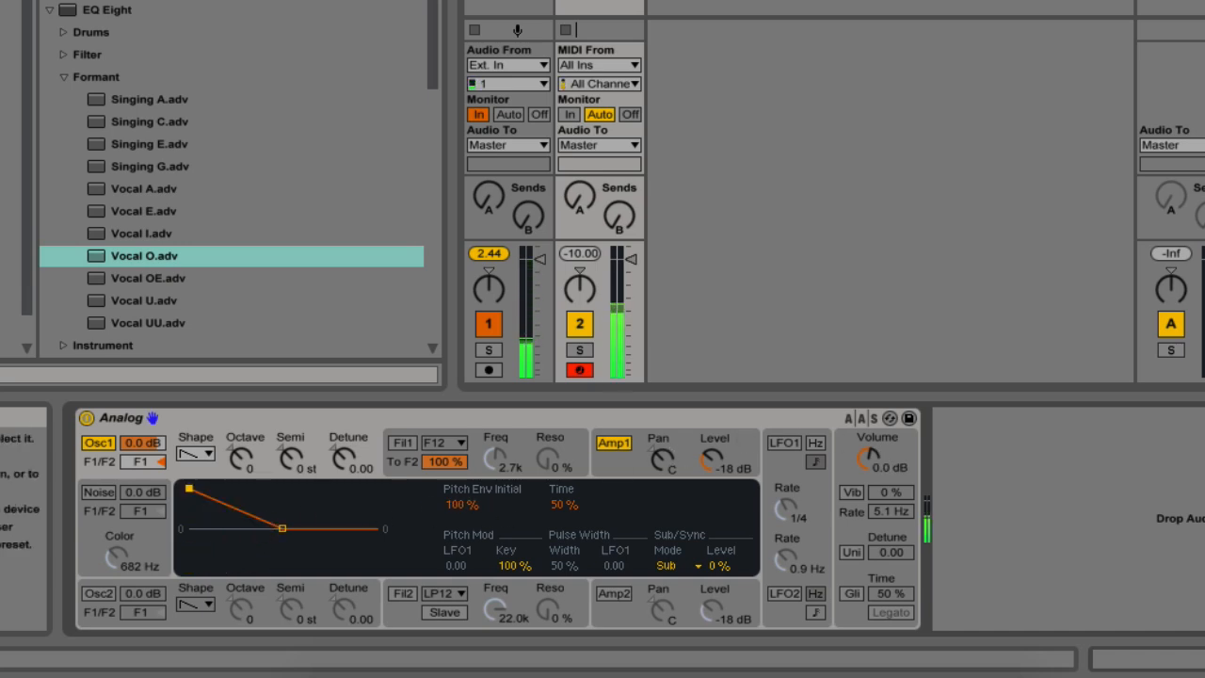
pyautogui.moveTo(565, 506)
pyautogui.mouseDown()
pyautogui.moveTo(564, 461)
pyautogui.moveTo(551, 523)
pyautogui.mouseUp()
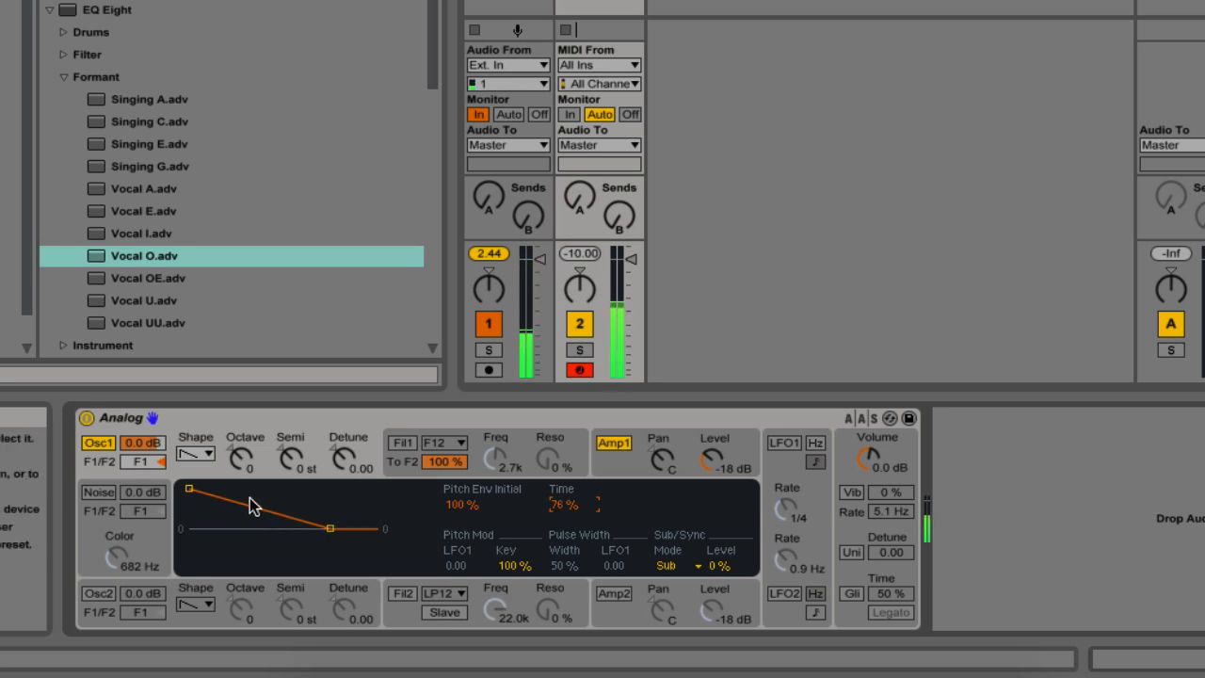
pyautogui.moveTo(192, 492); pyautogui.dragTo(189, 568)
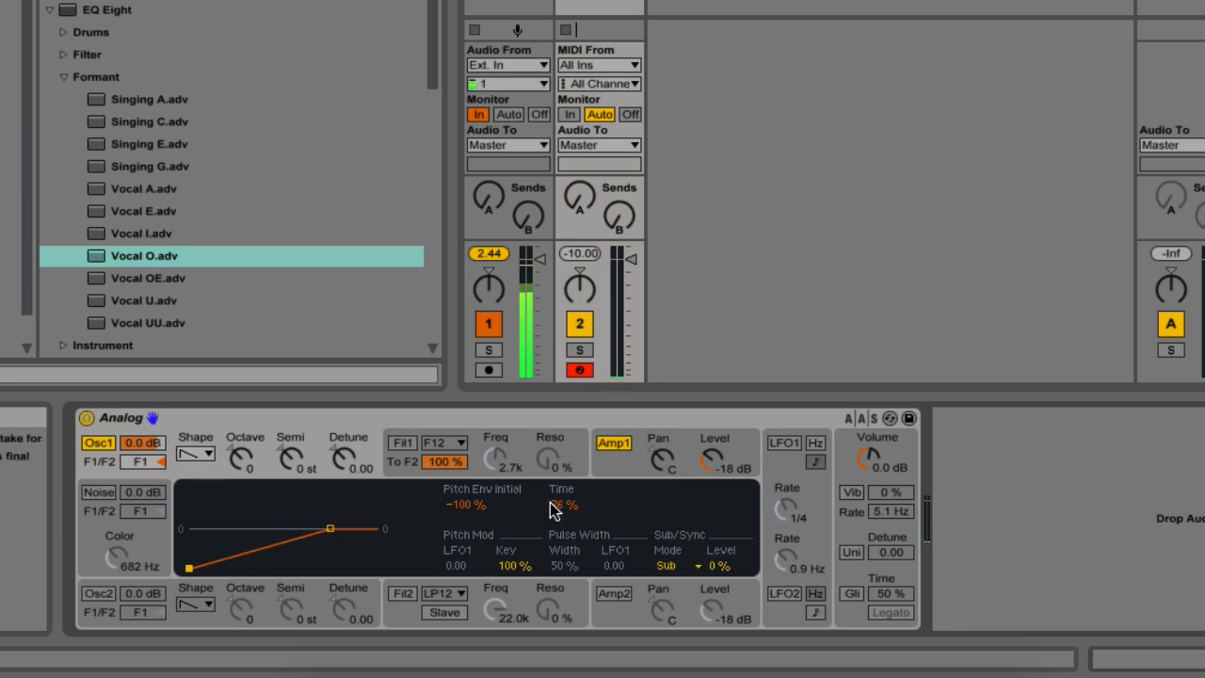
pyautogui.moveTo(563, 506); pyautogui.dragTo(563, 541)
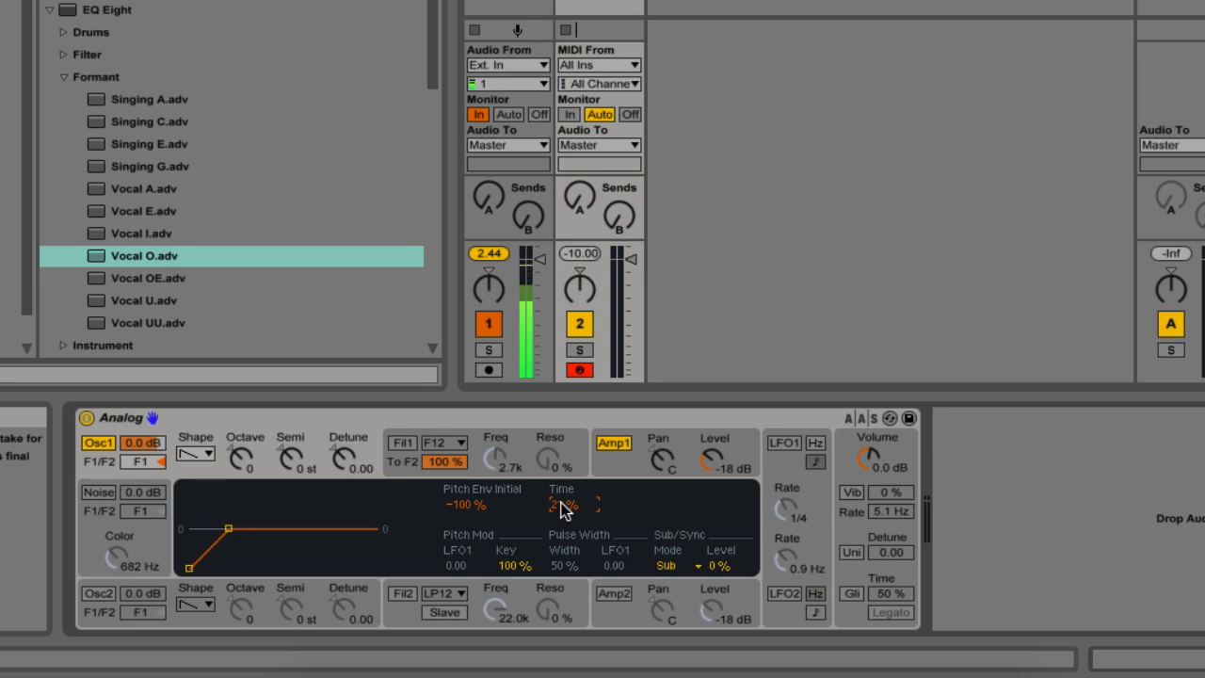
# Step: Set Osc 1's pitch envelope to 84 % initial and 44 % time, and change its shape to the square wave
pyautogui.moveTo(563, 508); pyautogui.dragTo(563, 481)
pyautogui.moveTo(465, 505); pyautogui.dragTo(465, 424)
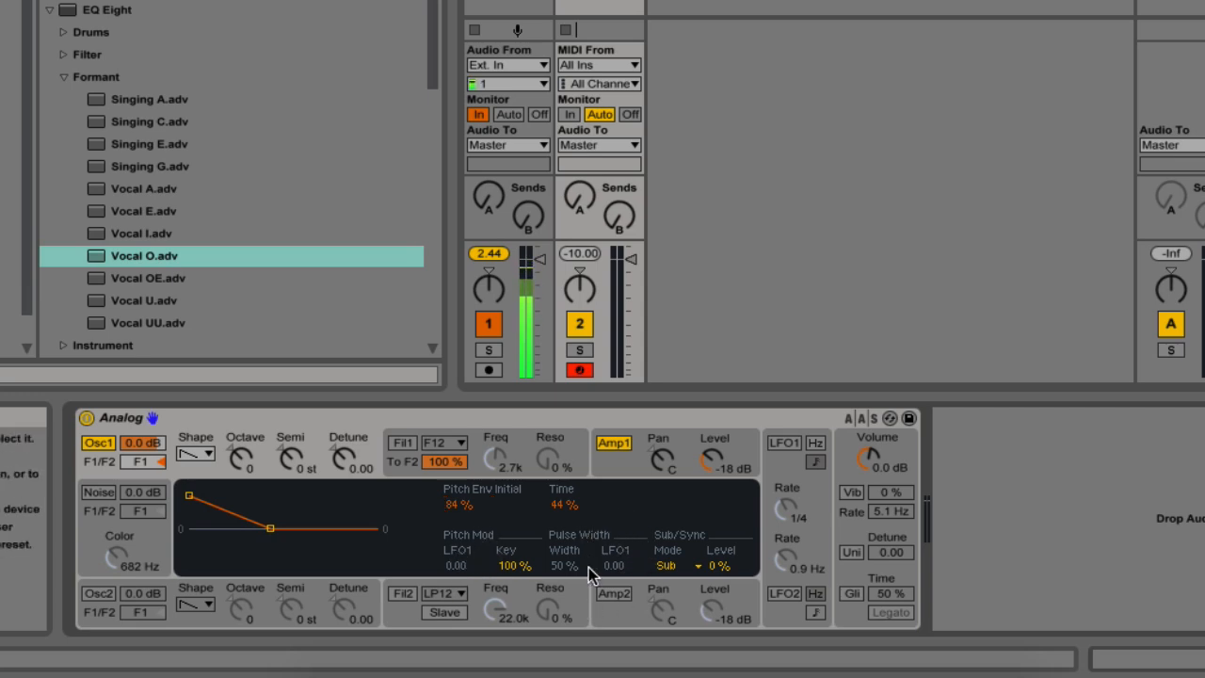
pyautogui.click(196, 454)
pyautogui.click(196, 504)
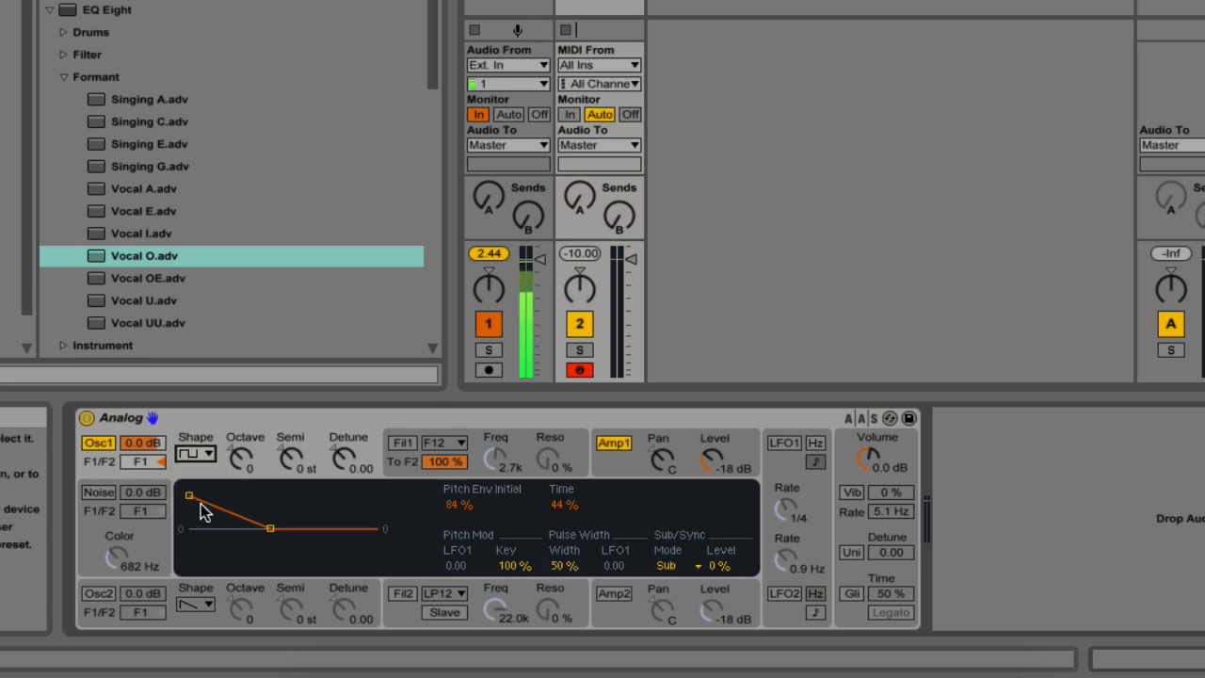
# Step: Temporarily turn on LFO 1 to try a different waveform and width, turn it off again and return to Osc 1's settings
pyautogui.click(818, 489)
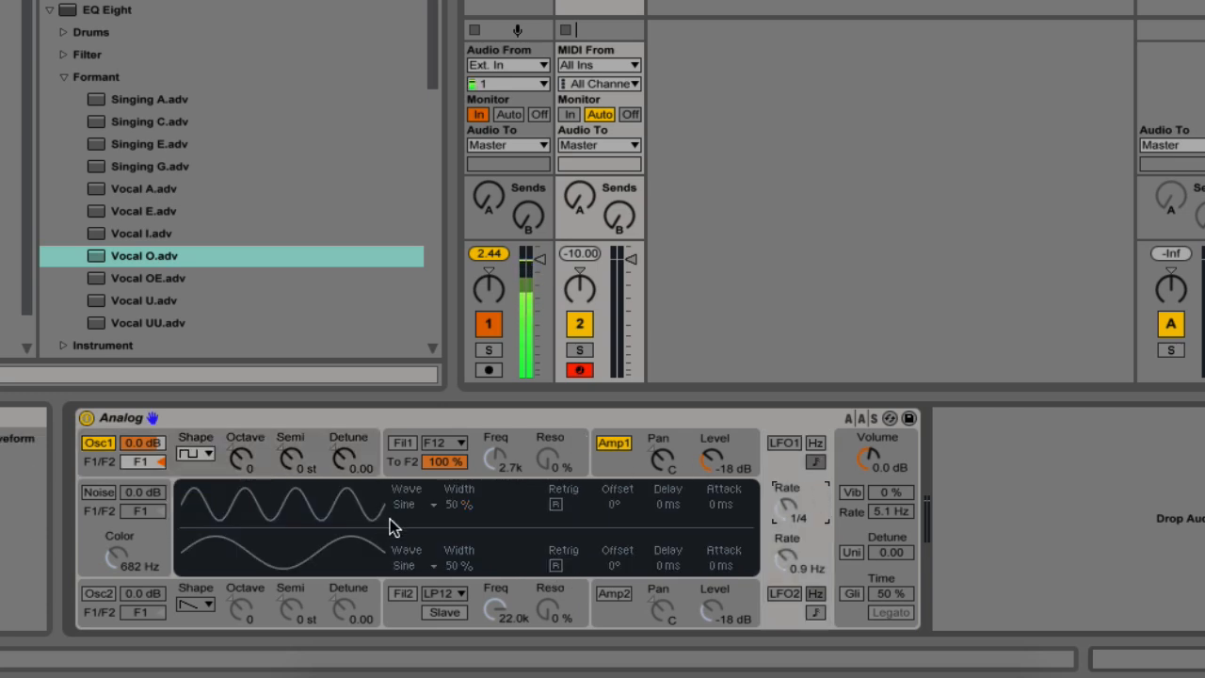
pyautogui.click(789, 445)
pyautogui.click(411, 505)
pyautogui.click(409, 555)
pyautogui.moveTo(458, 505); pyautogui.dragTo(459, 476)
pyautogui.click(784, 442)
pyautogui.click(340, 449)
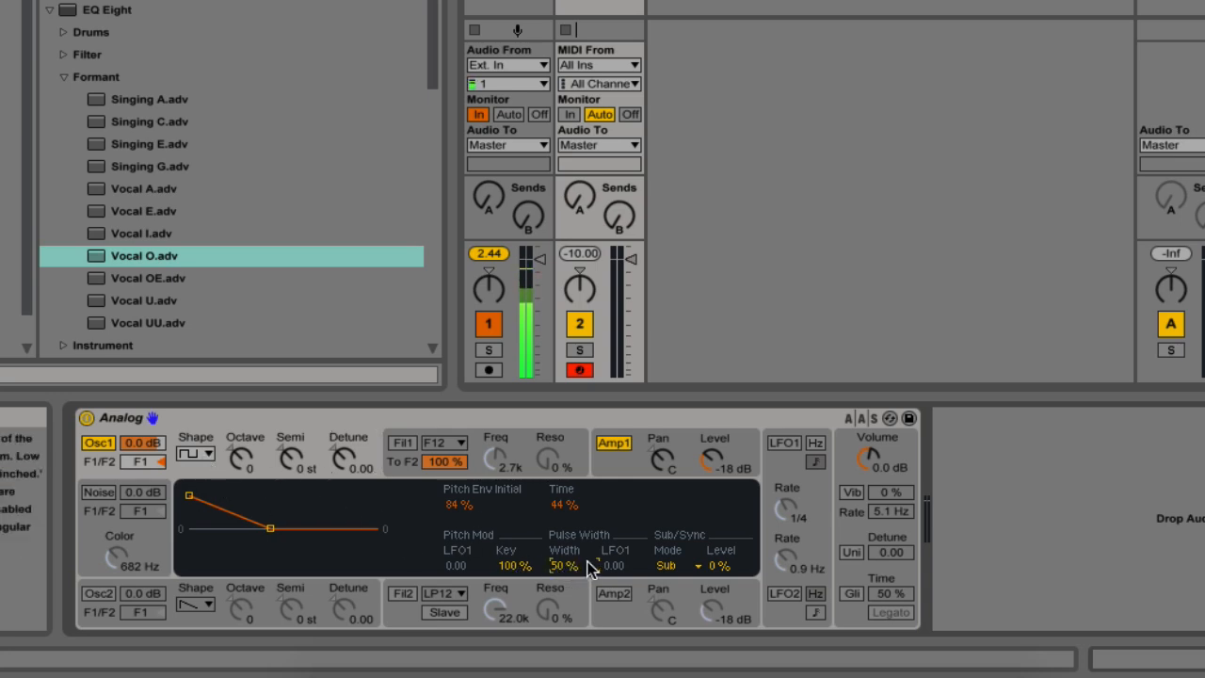
# Step: Try Osc 1's pulse width up to 100 % and settle on 86 %
pyautogui.moveTo(563, 568); pyautogui.dragTo(562, 606)
pyautogui.moveTo(562, 560); pyautogui.dragTo(562, 529)
pyautogui.moveTo(562, 606); pyautogui.dragTo(562, 527)
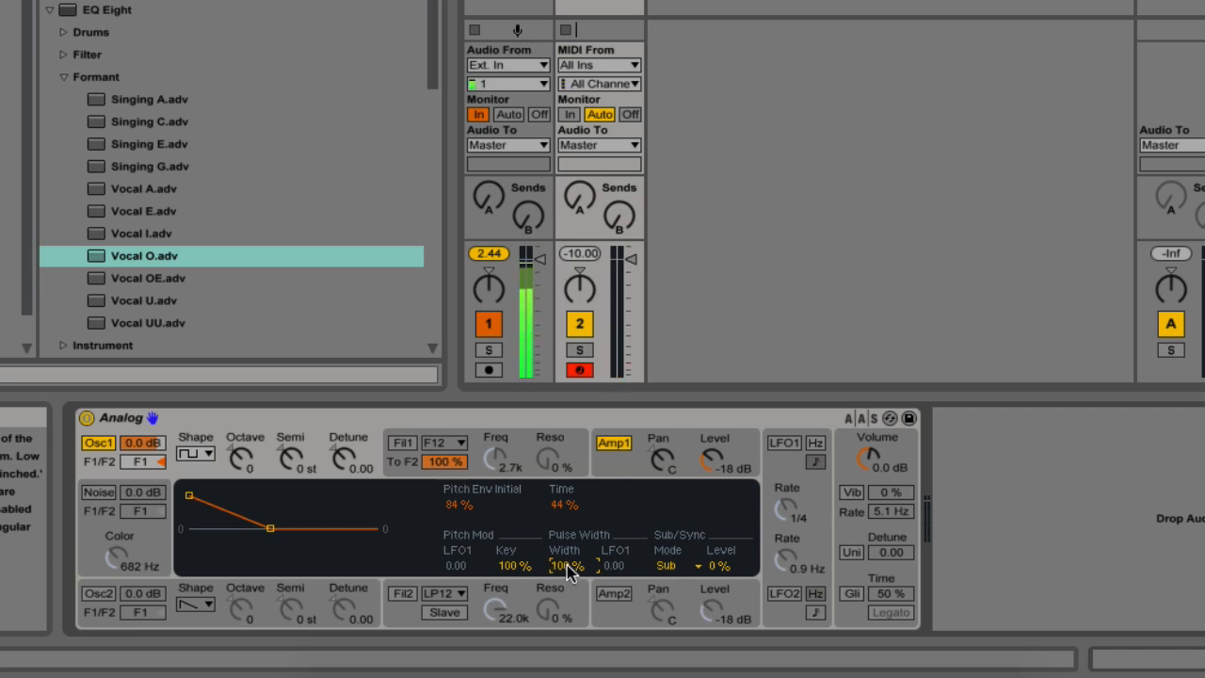
pyautogui.moveTo(569, 570); pyautogui.dragTo(570, 567)
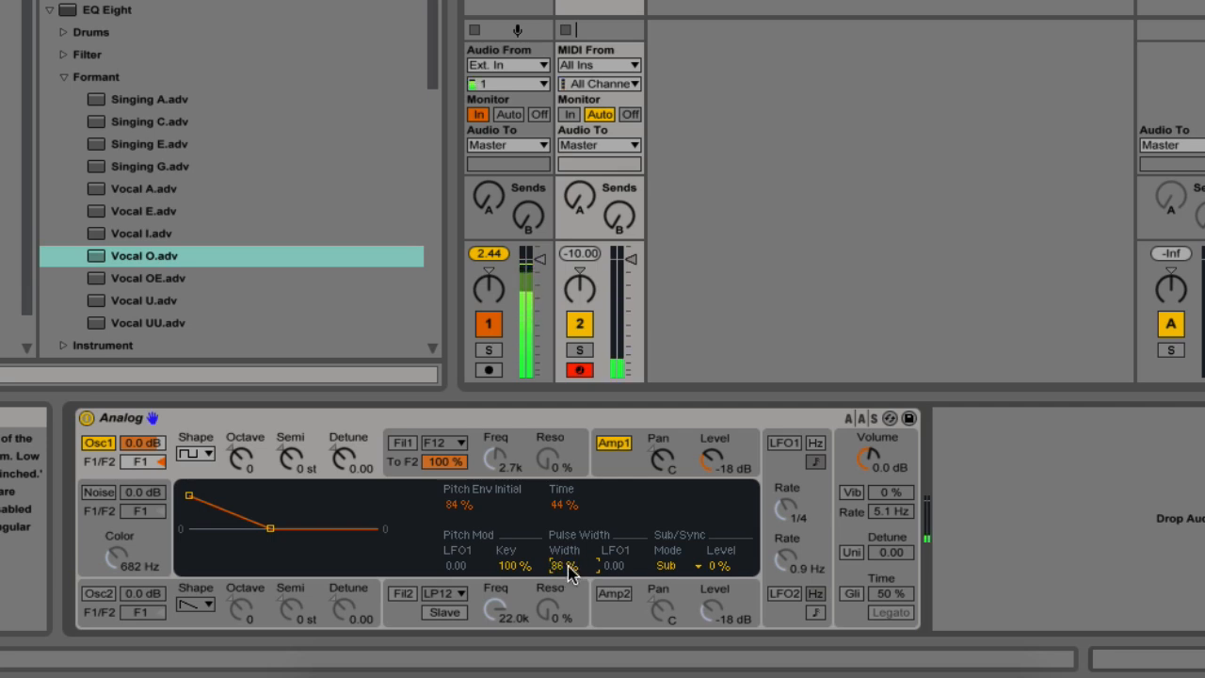
# Step: Keep Osc 1's Sub/Sync mode on Sub and raise the sub-oscillator level to 100 %
pyautogui.click(668, 565)
pyautogui.click(669, 566)
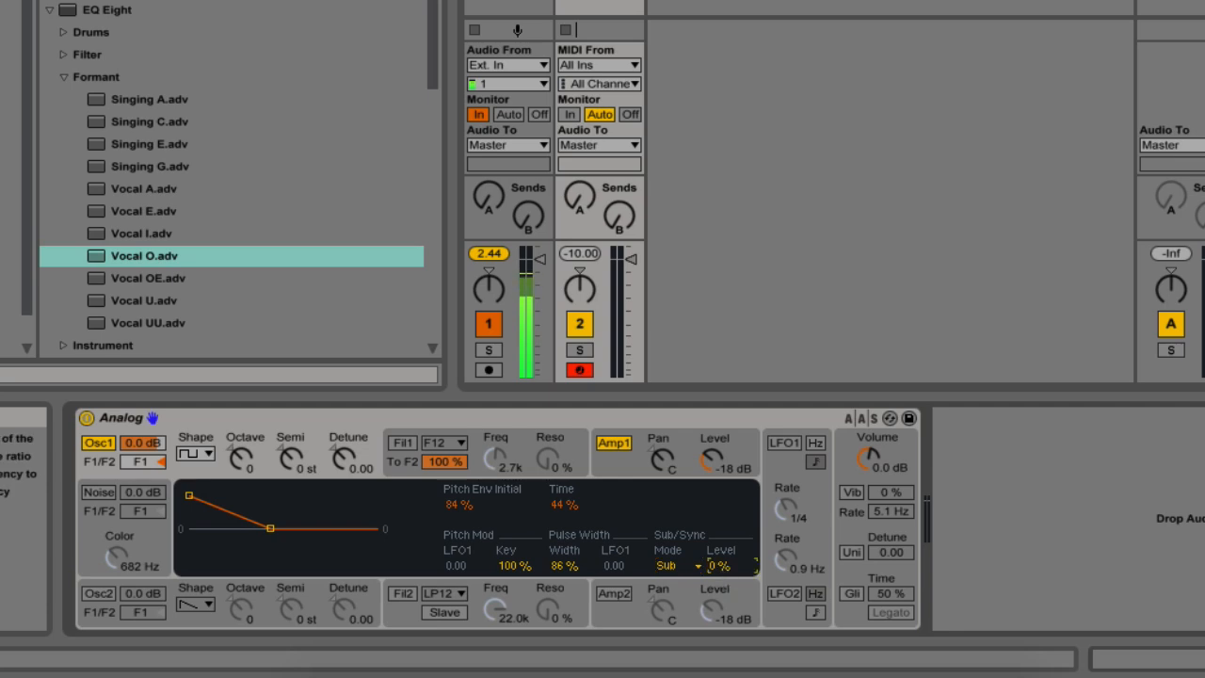
pyautogui.moveTo(720, 565); pyautogui.dragTo(720, 518)
pyautogui.moveTo(718, 566)
pyautogui.mouseDown()
pyautogui.moveTo(719, 595)
pyautogui.moveTo(719, 549)
pyautogui.mouseUp()
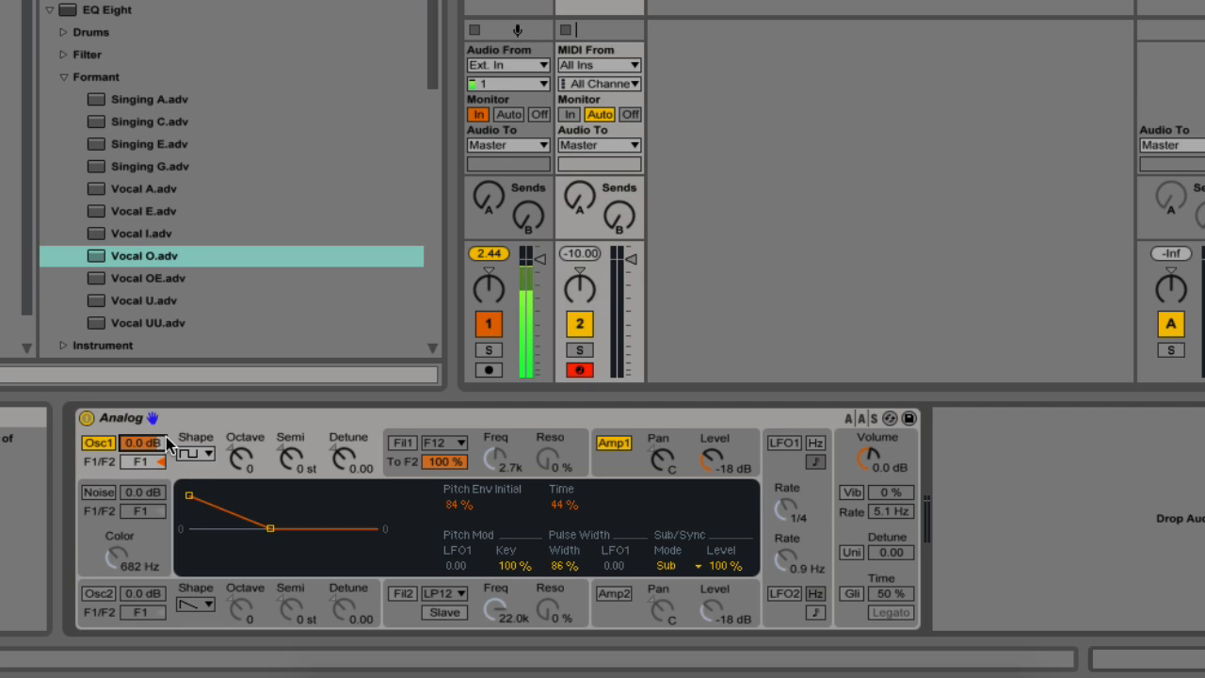
# Step: Review the signal path from Osc 1 through Filter 1 and Amp 1 to the global volume settings
pyautogui.click(489, 450)
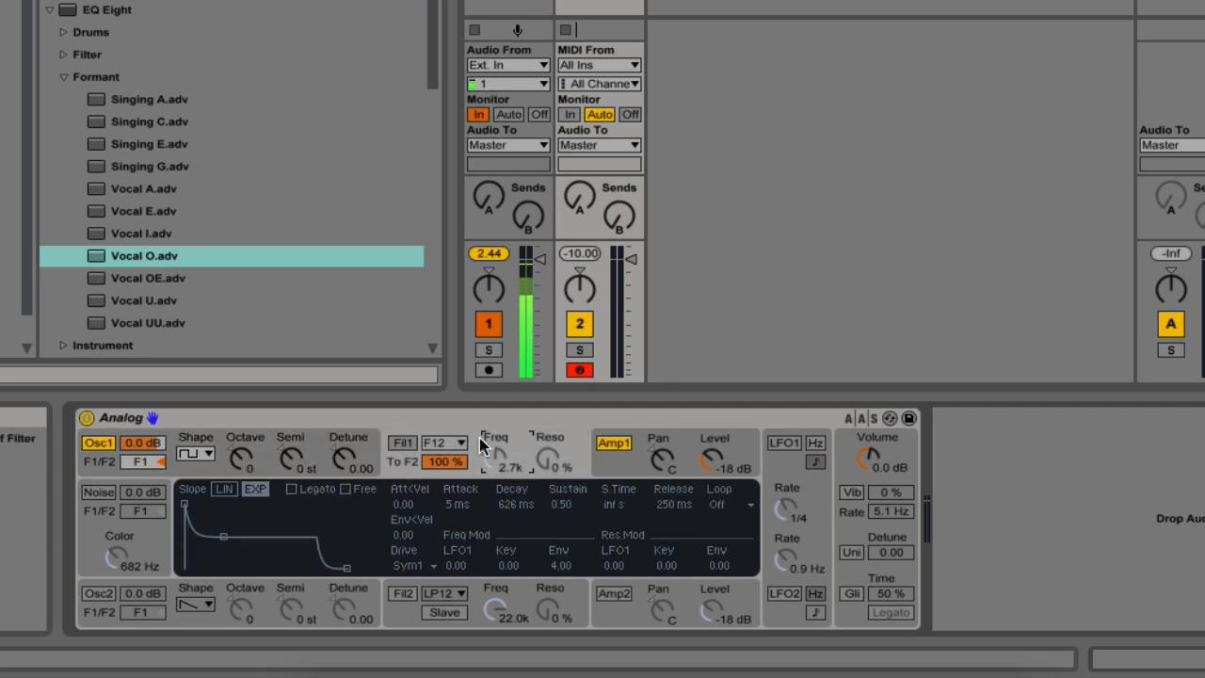
pyautogui.click(138, 461)
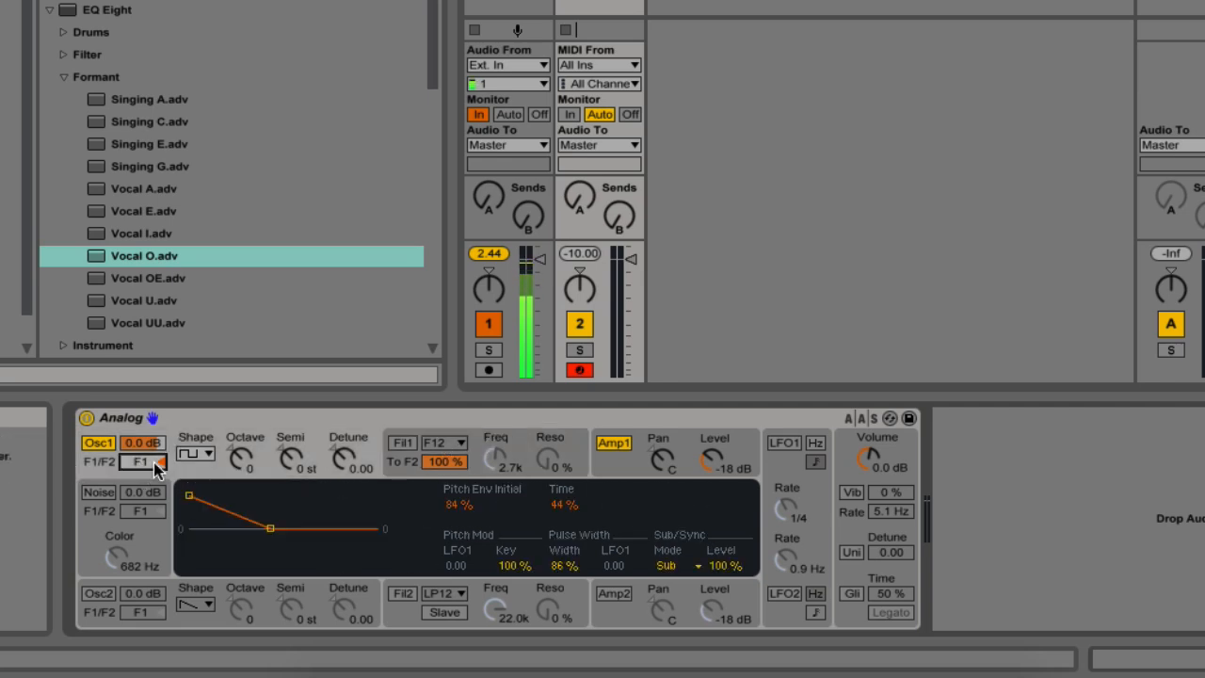
pyautogui.click(232, 444)
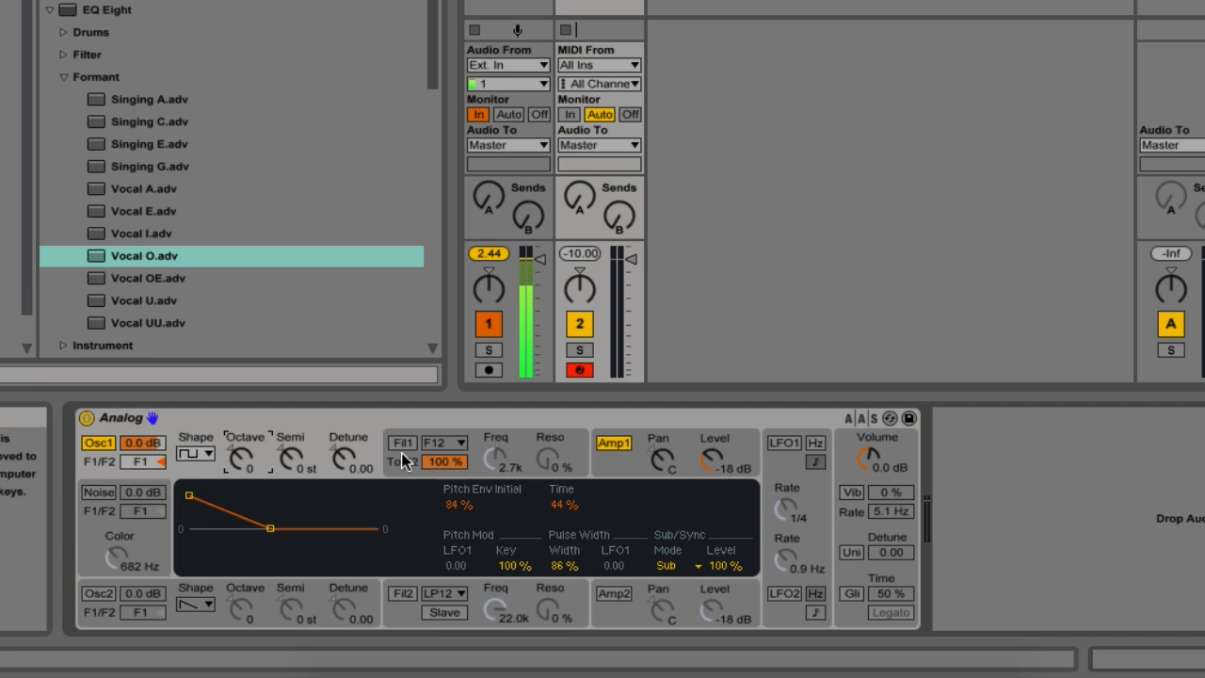
pyautogui.click(476, 449)
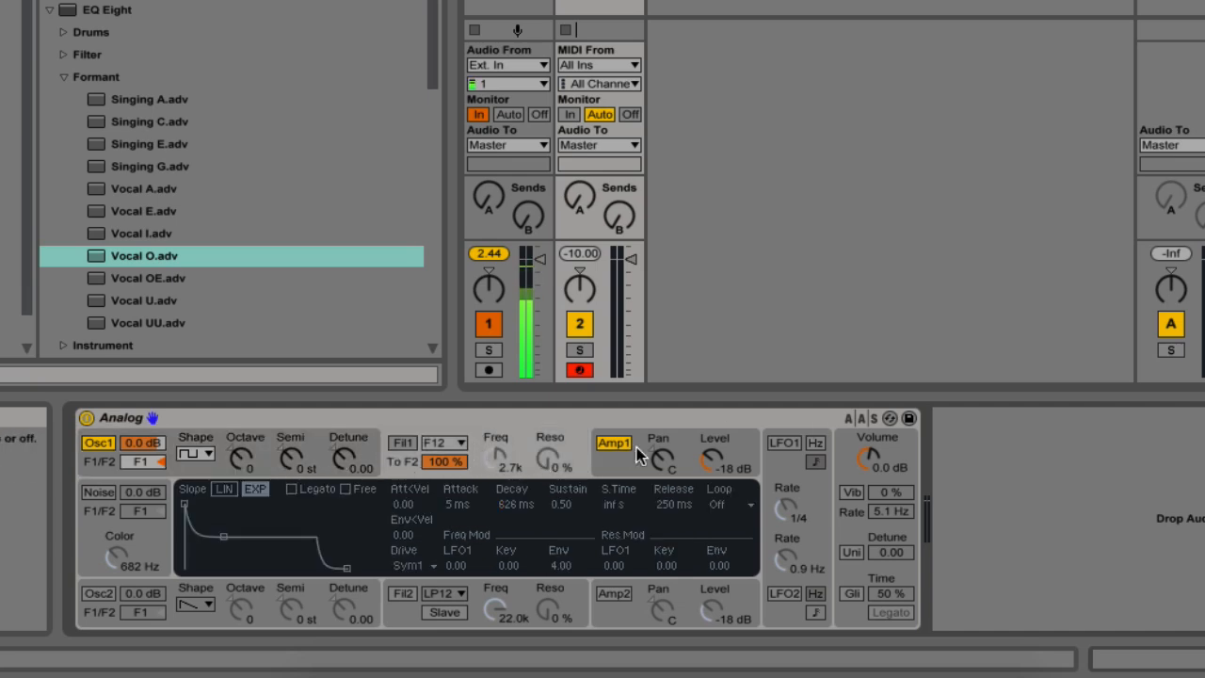
pyautogui.click(632, 448)
pyautogui.click(868, 450)
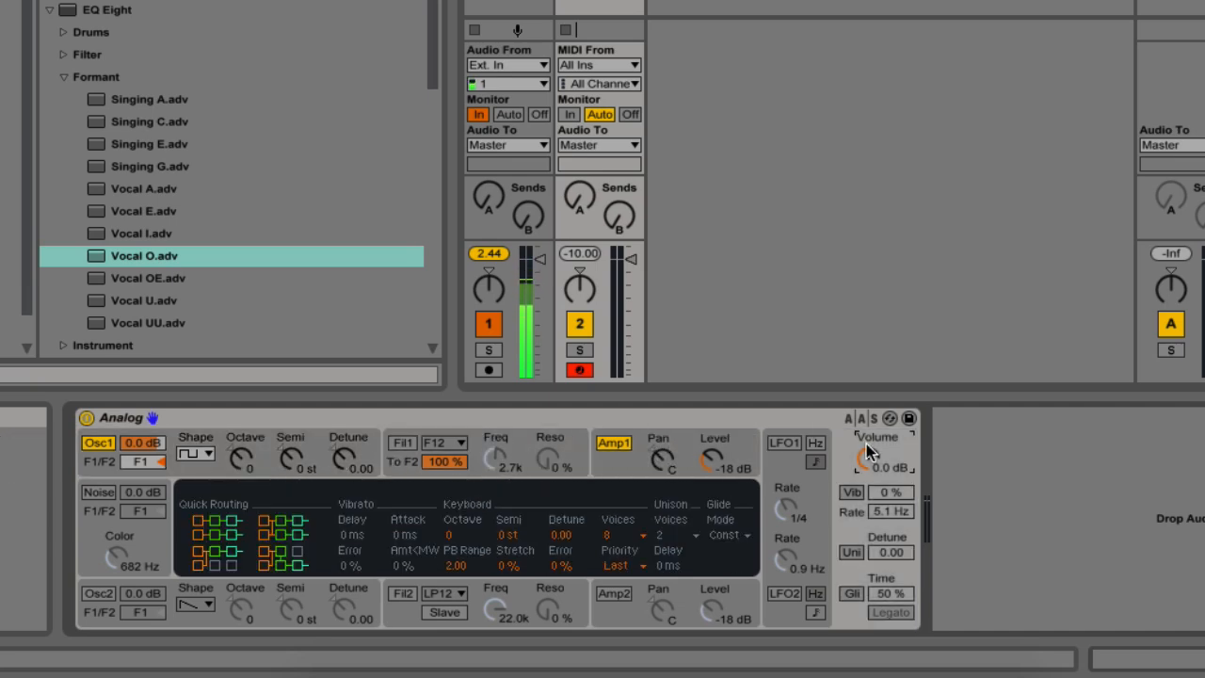
# Step: Set Osc 1's F1/F2 filter balance to 50/50, check the Filter 1 settings and return to Osc 1's display
pyautogui.click(160, 464)
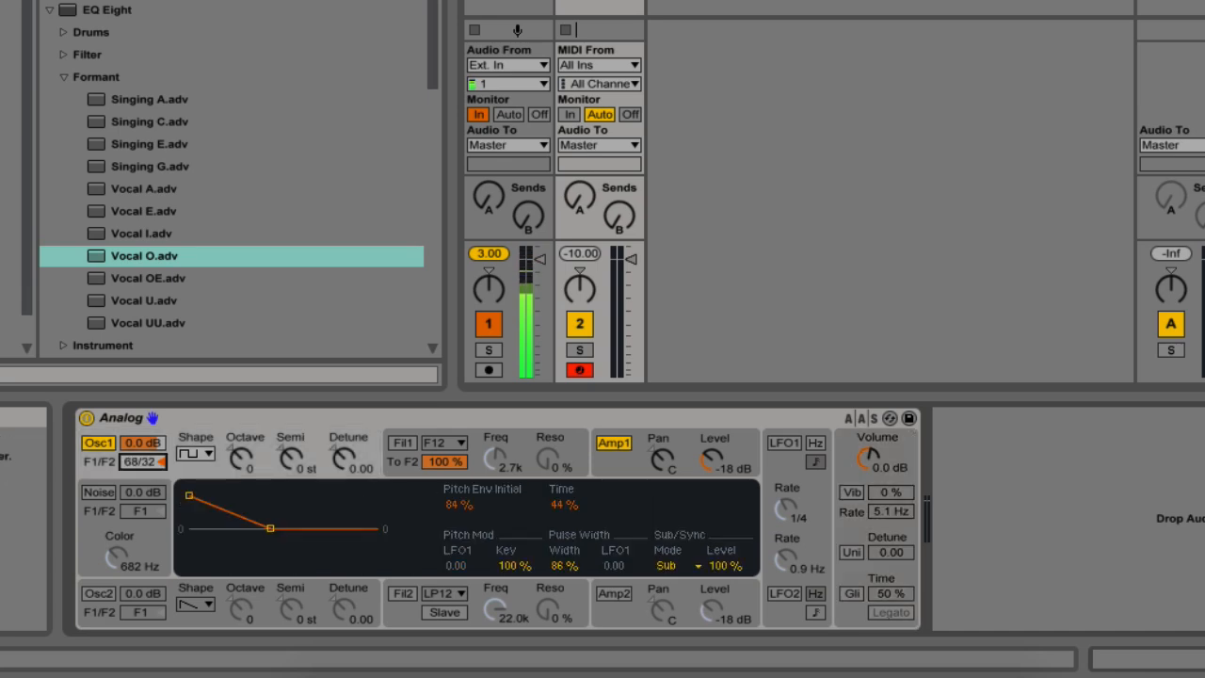
pyautogui.write('50/50')
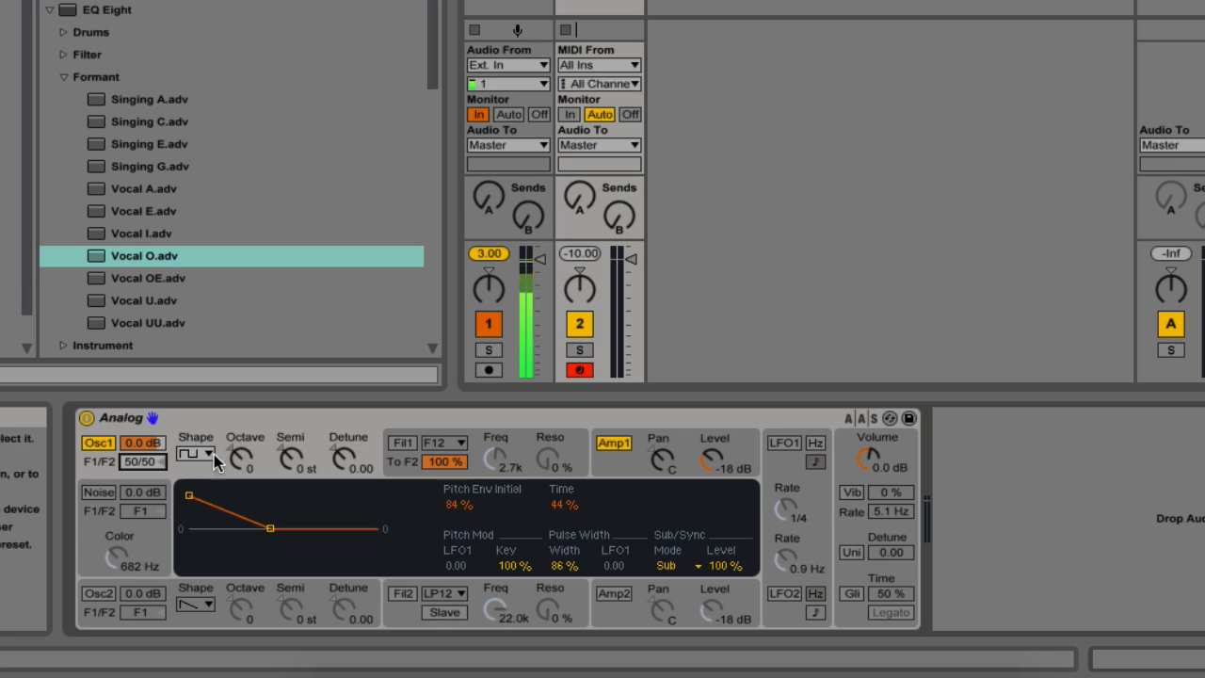
pyautogui.click(292, 456)
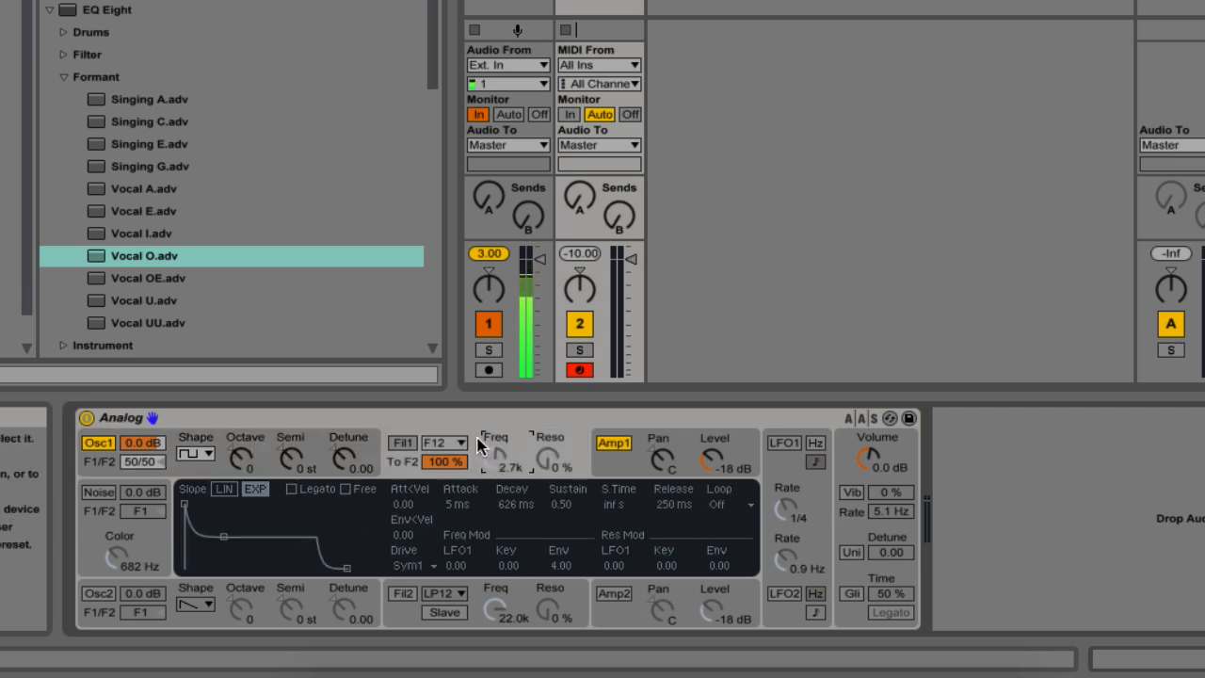
pyautogui.click(354, 446)
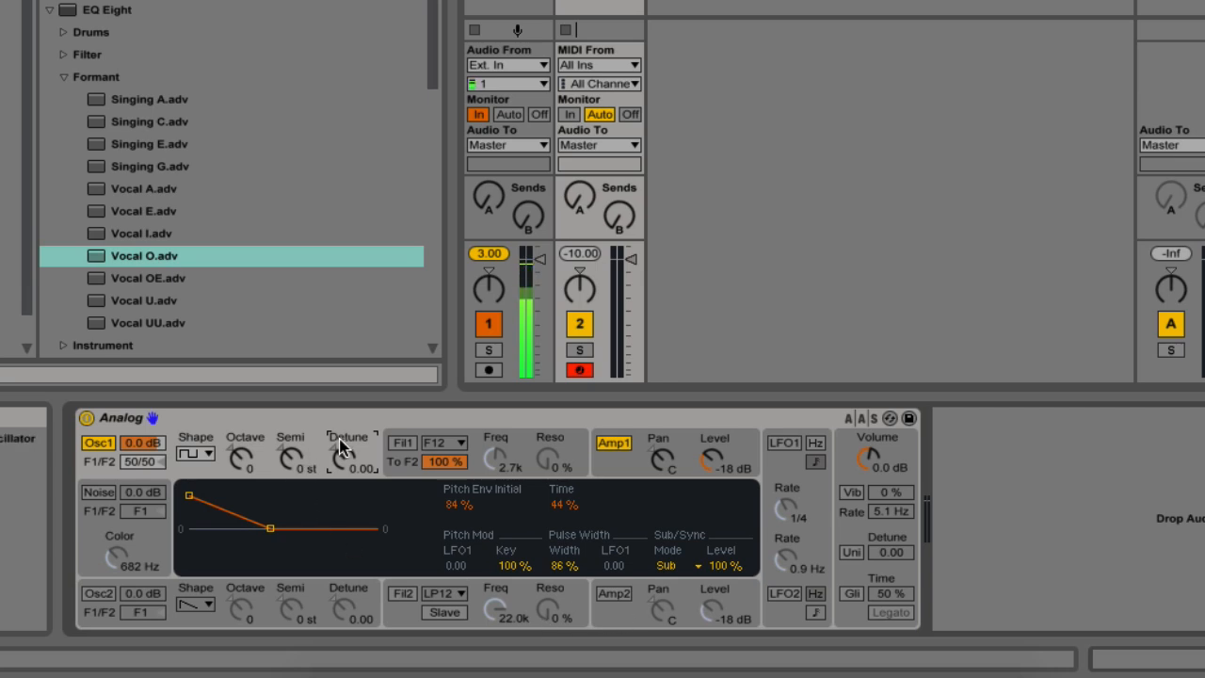
# Step: Turn on Osc 2 briefly, set its F1/F2 filter balance to 93/7, and turn it off again
pyautogui.click(104, 596)
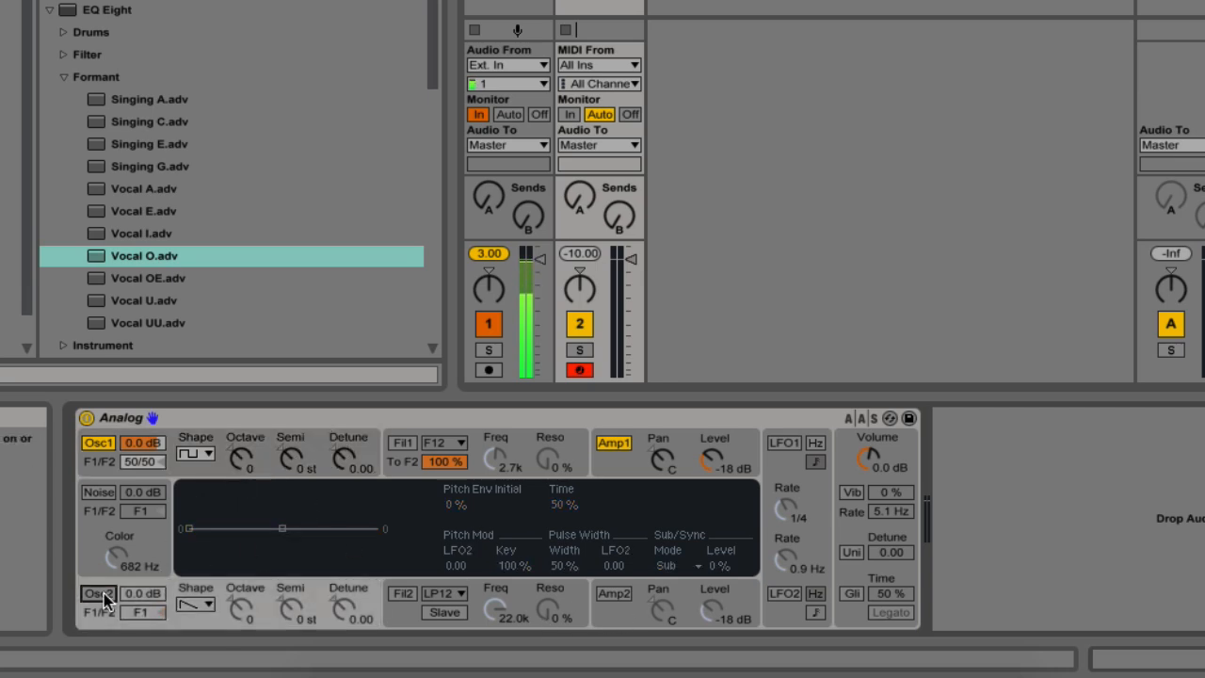
pyautogui.moveTo(135, 613); pyautogui.dragTo(135, 527)
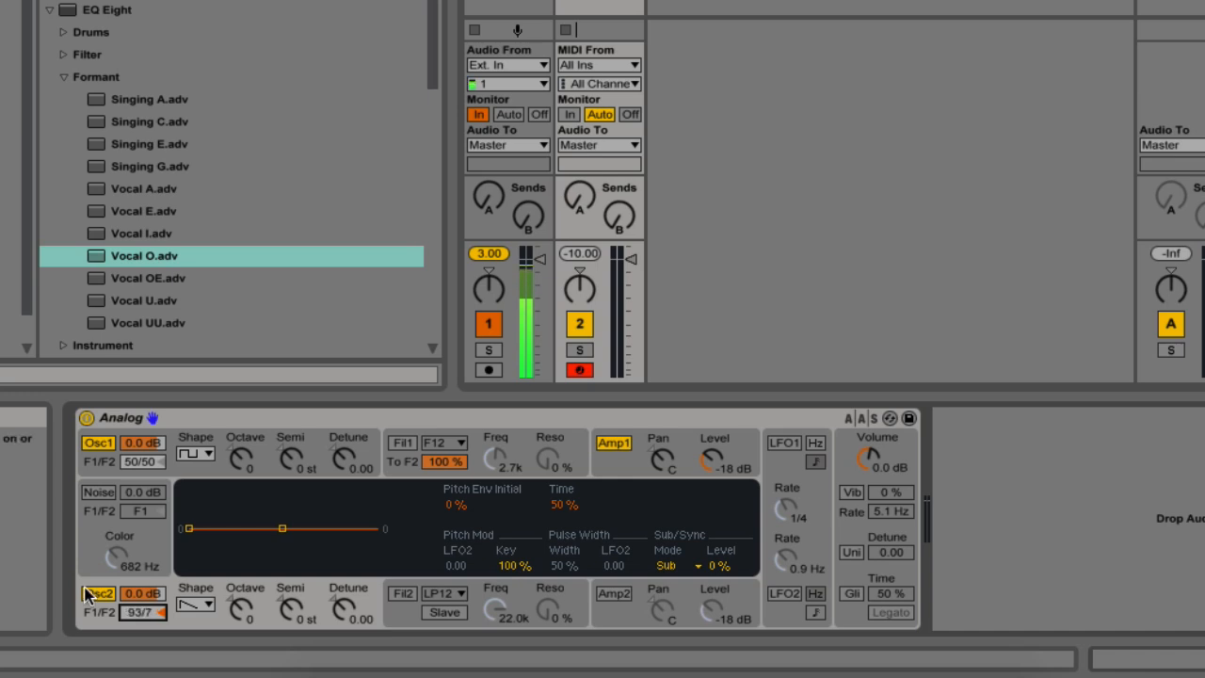
pyautogui.click(98, 593)
# Step: Turn on Filter 1 as an LP12 filter and set its envelope decay to 835 ms and sustain to 0.00
pyautogui.click(522, 440)
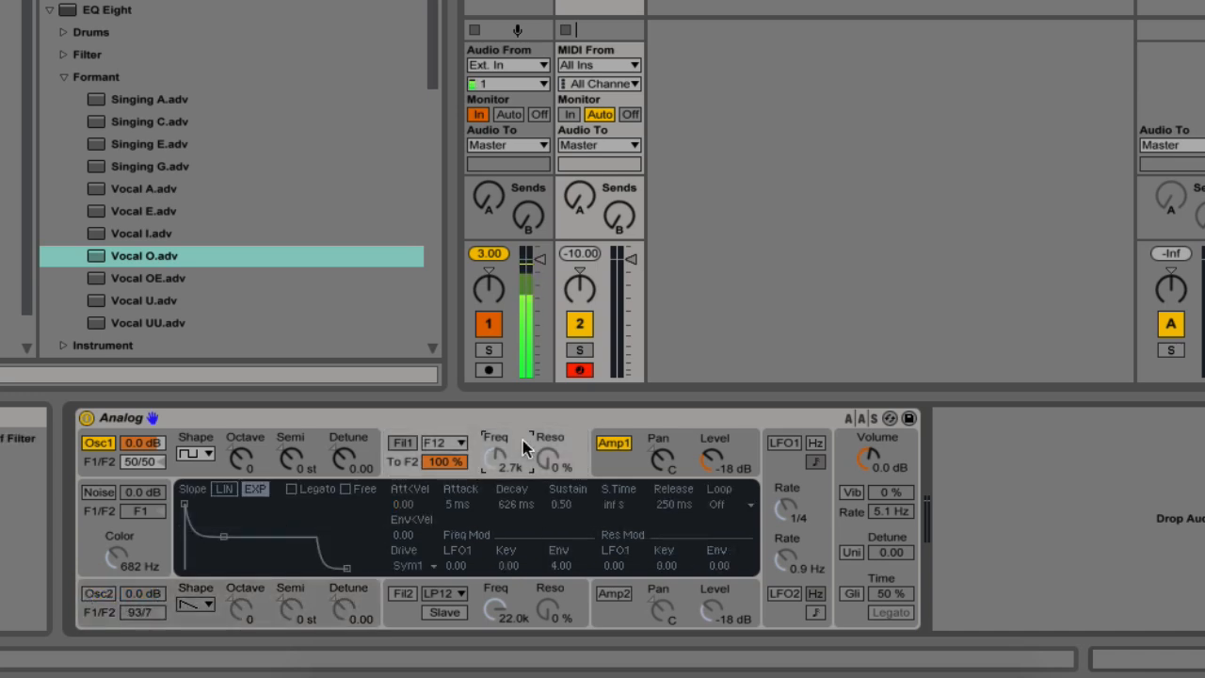
pyautogui.click(402, 443)
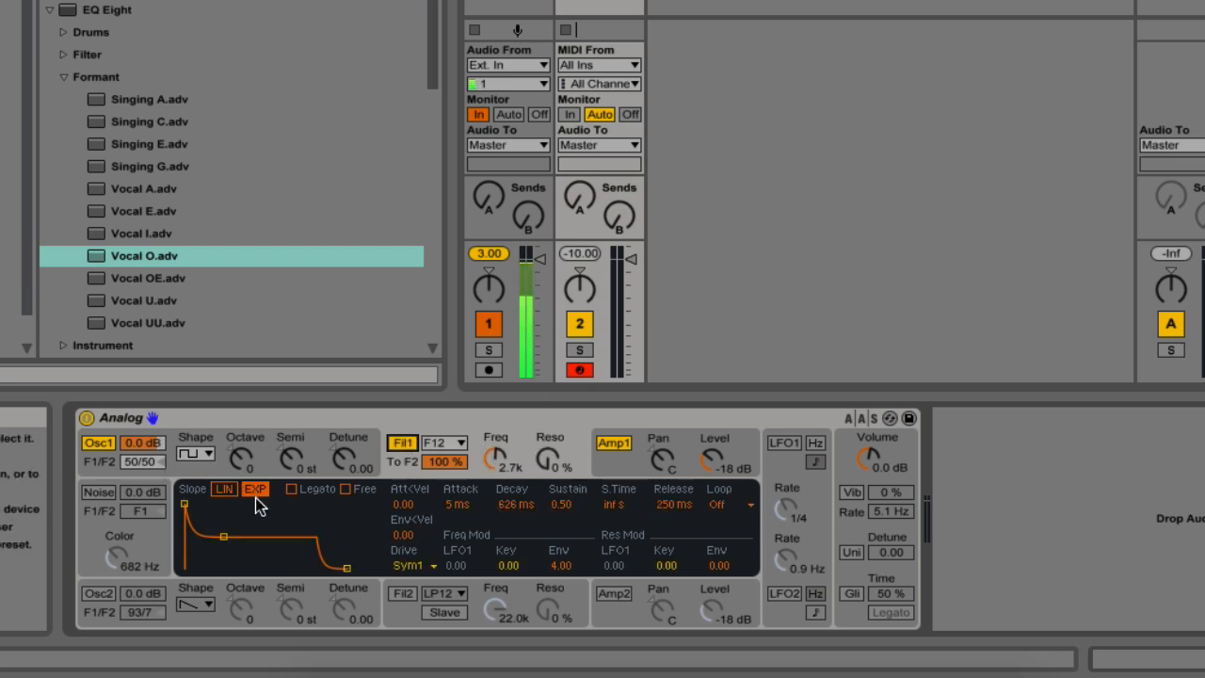
pyautogui.moveTo(222, 538); pyautogui.dragTo(226, 567)
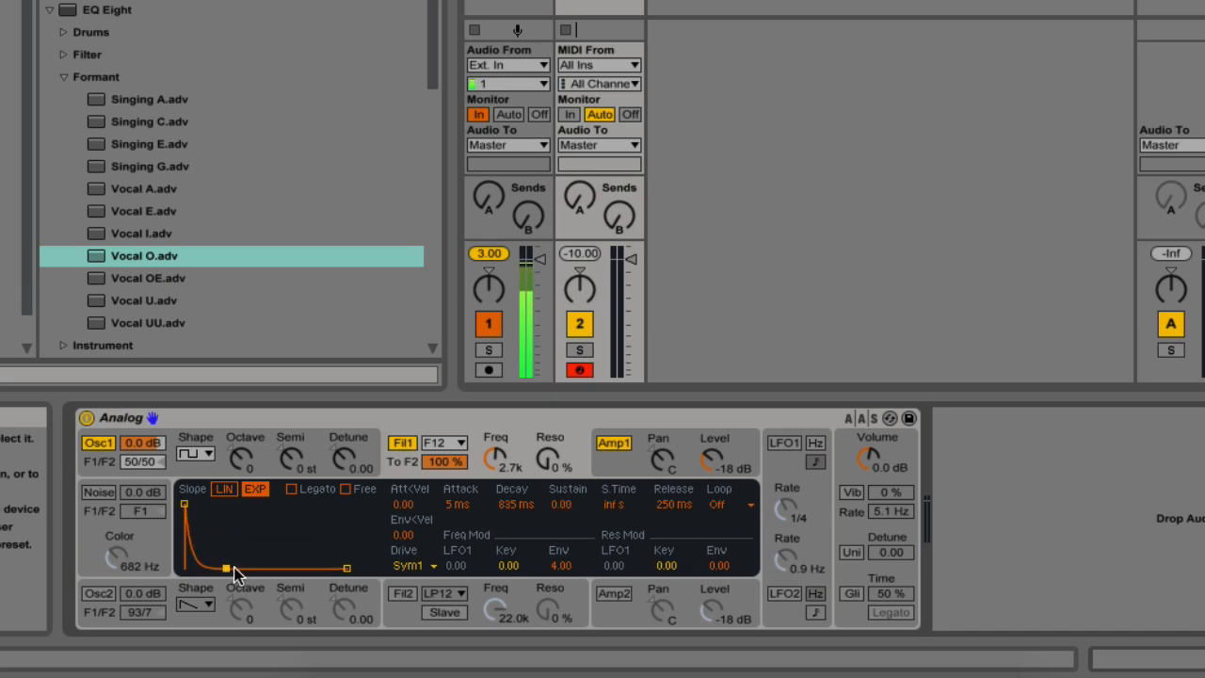
pyautogui.click(445, 442)
pyautogui.click(442, 456)
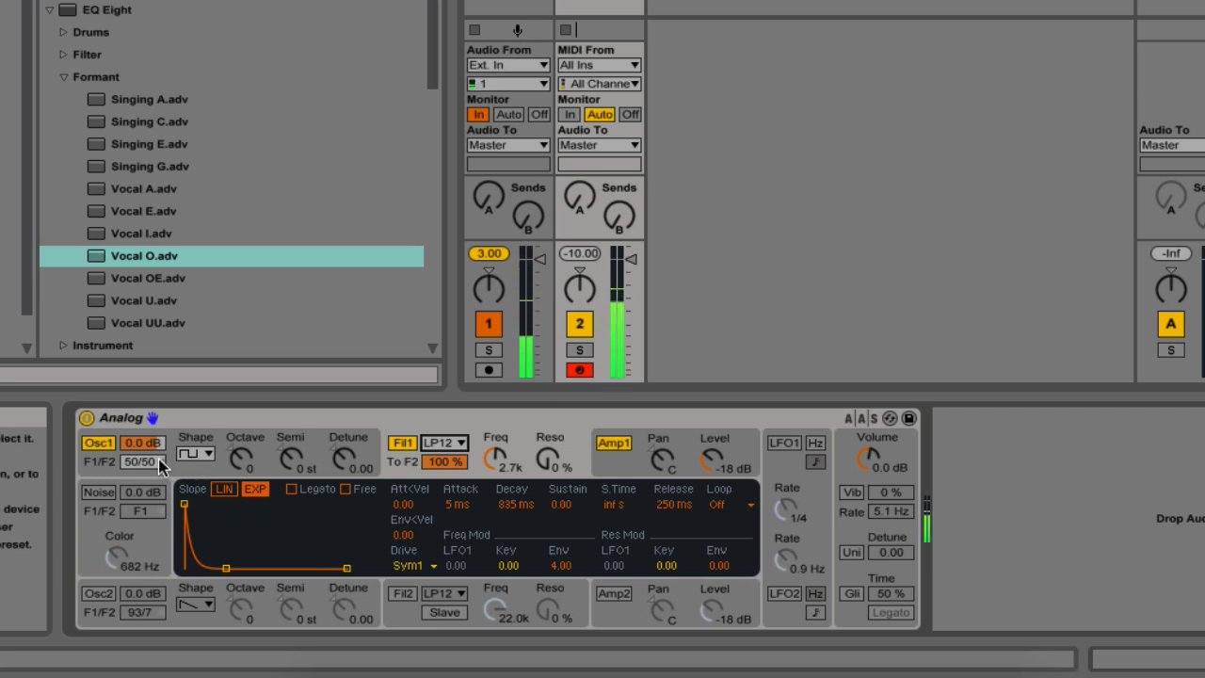
# Step: Shorten Filter 1's envelope to a 206 ms decay and 5 ms release, and lower its frequency to 143
pyautogui.moveTo(226, 567); pyautogui.dragTo(216, 567)
pyautogui.moveTo(518, 497); pyautogui.dragTo(518, 520)
pyautogui.moveTo(671, 508); pyautogui.dragTo(672, 519)
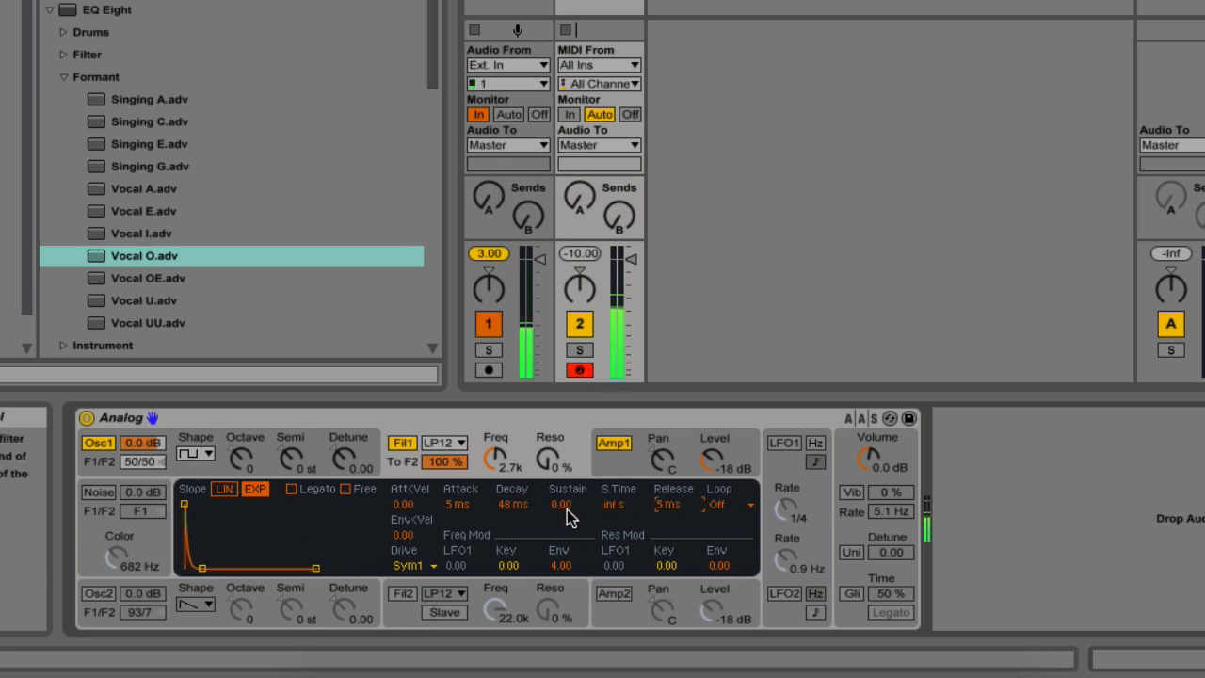
pyautogui.moveTo(495, 459); pyautogui.dragTo(513, 482)
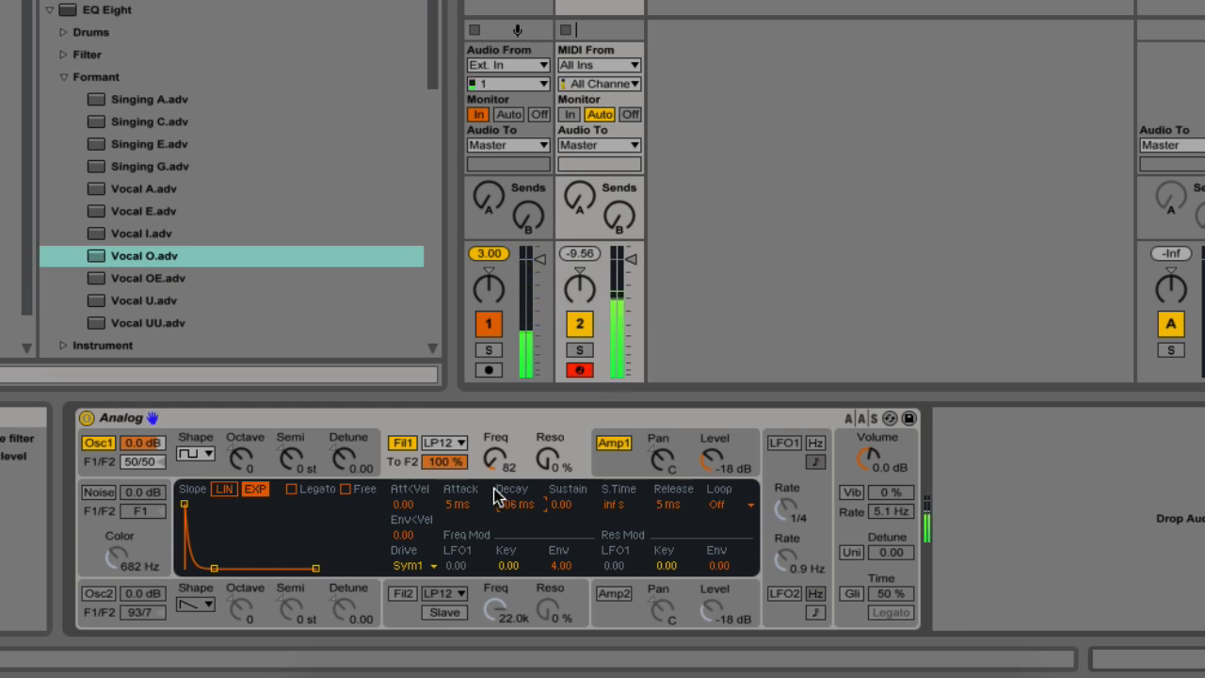
pyautogui.moveTo(494, 461); pyautogui.dragTo(495, 442)
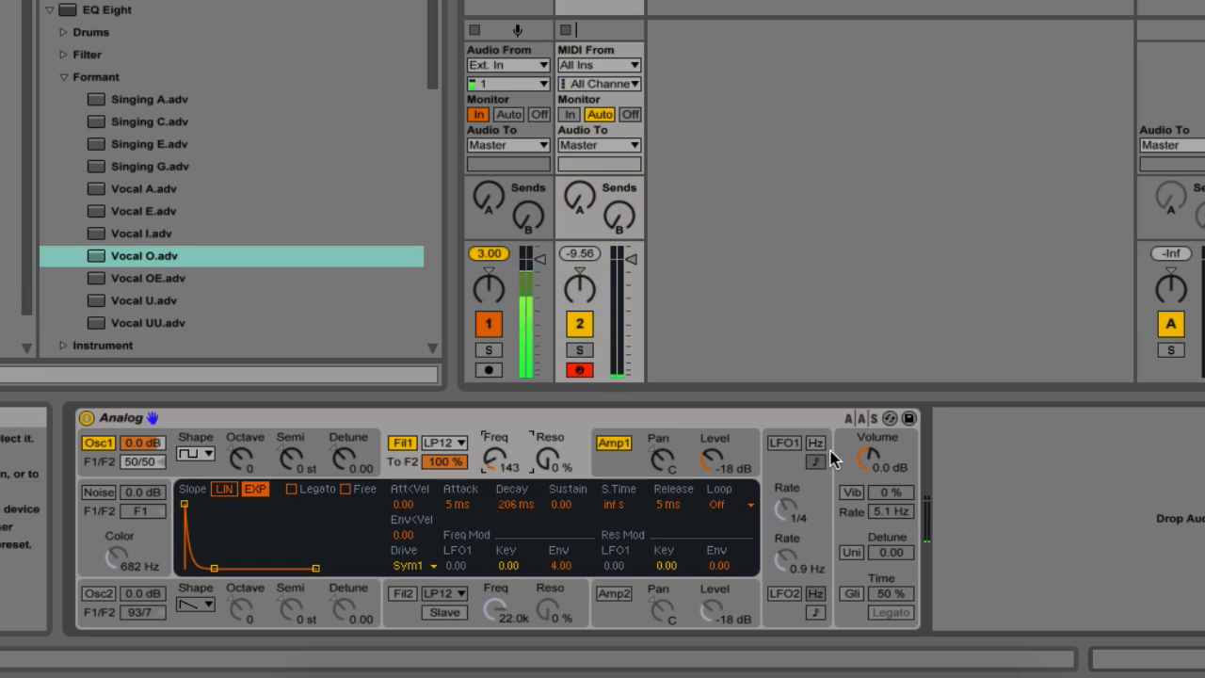
# Step: Open Filter 1 to 22.0k with a 15.0 s decay and 1.00 sustain, and display the Amp 1 and global settings
pyautogui.moveTo(878, 457); pyautogui.dragTo(871, 414)
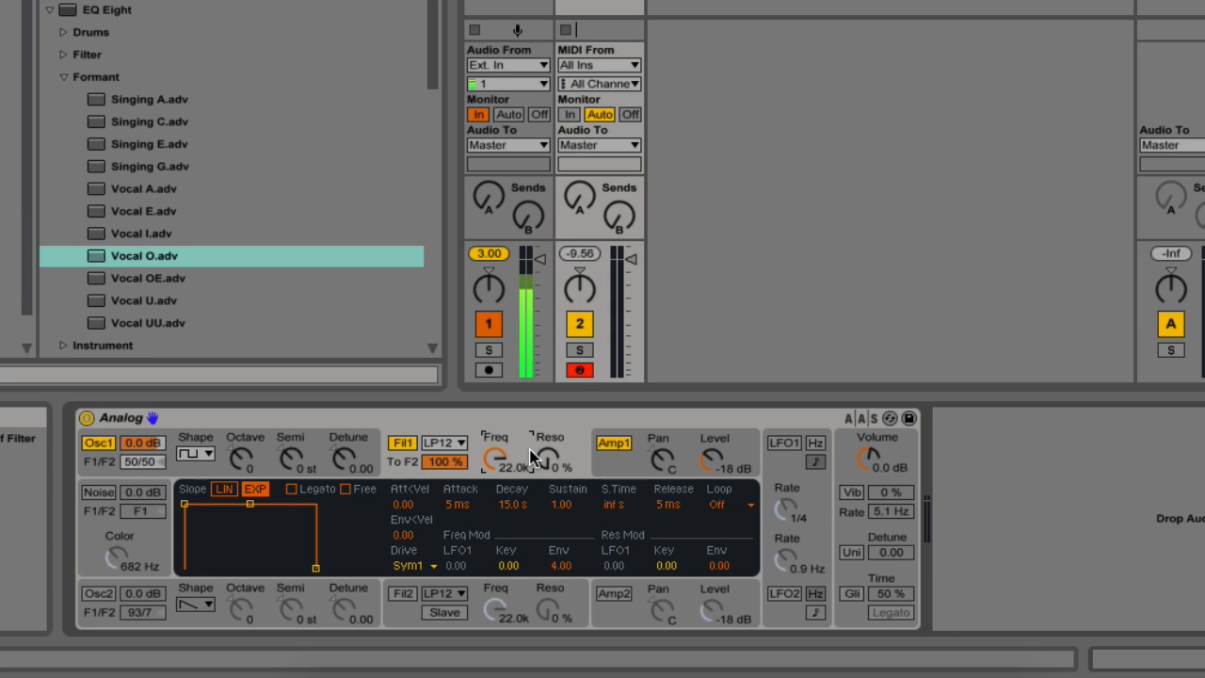
pyautogui.click(682, 435)
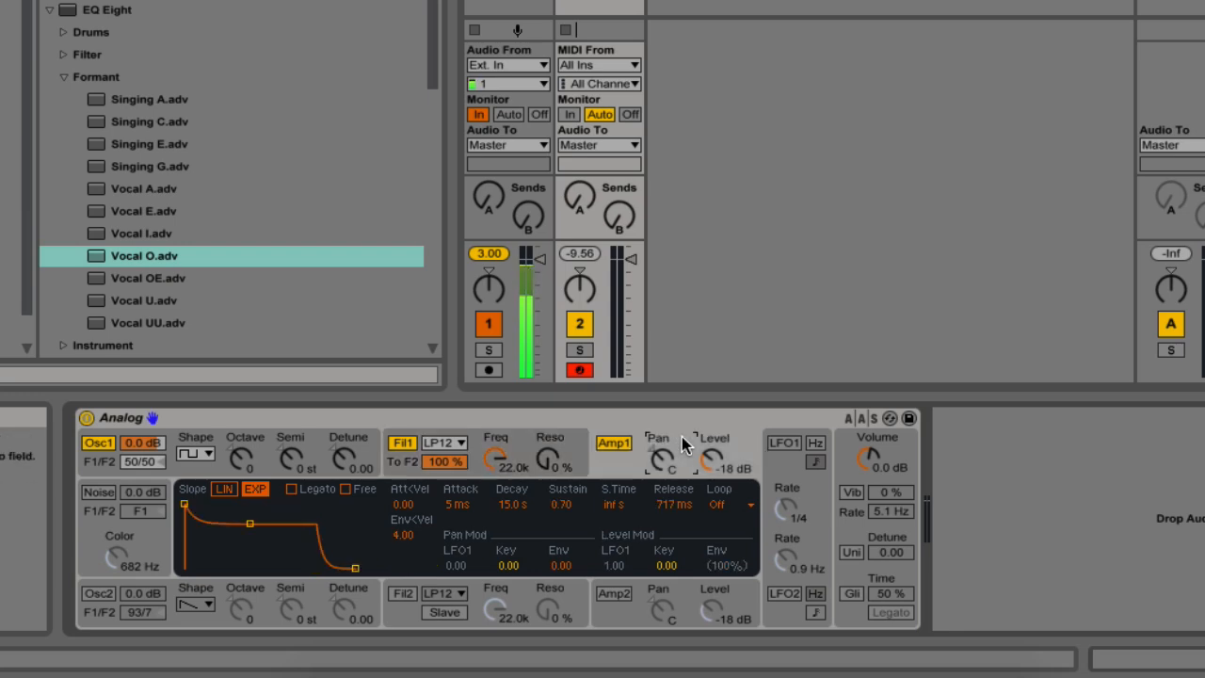
pyautogui.click(853, 459)
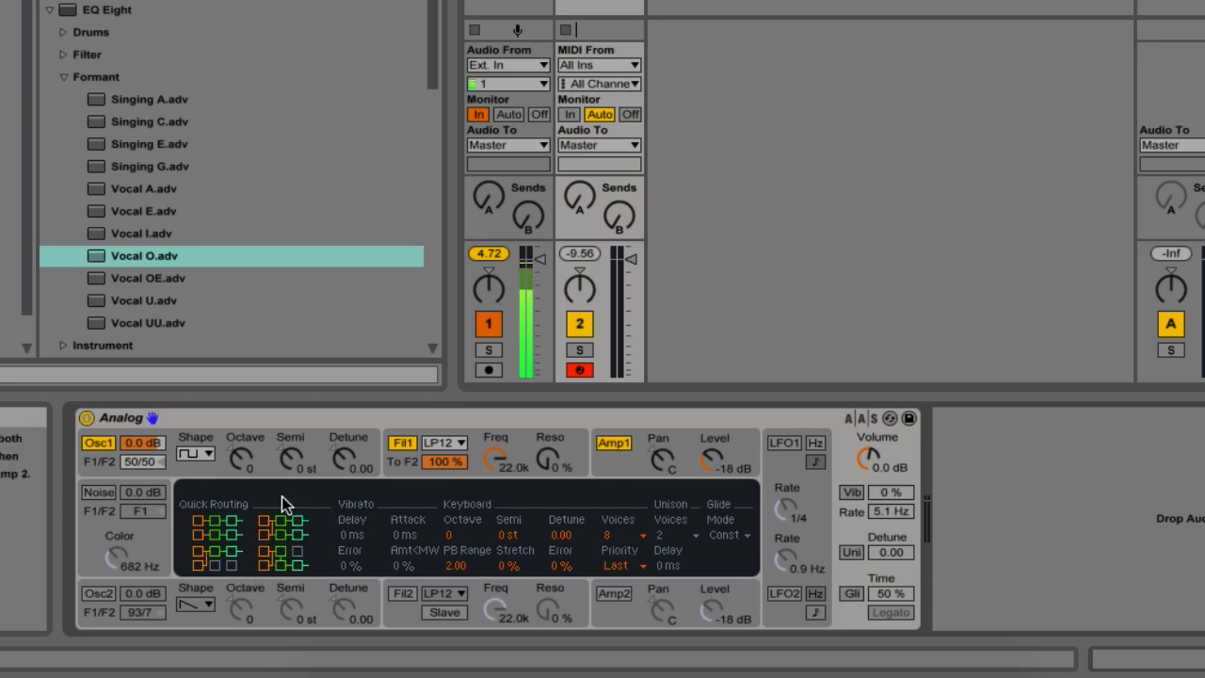
# Step: Try the vibrato at a 39 % amount, set its rate to 7.3 Hz, and turn it off with the amount back at 0 %
pyautogui.click(851, 491)
pyautogui.moveTo(889, 492); pyautogui.dragTo(876, 465)
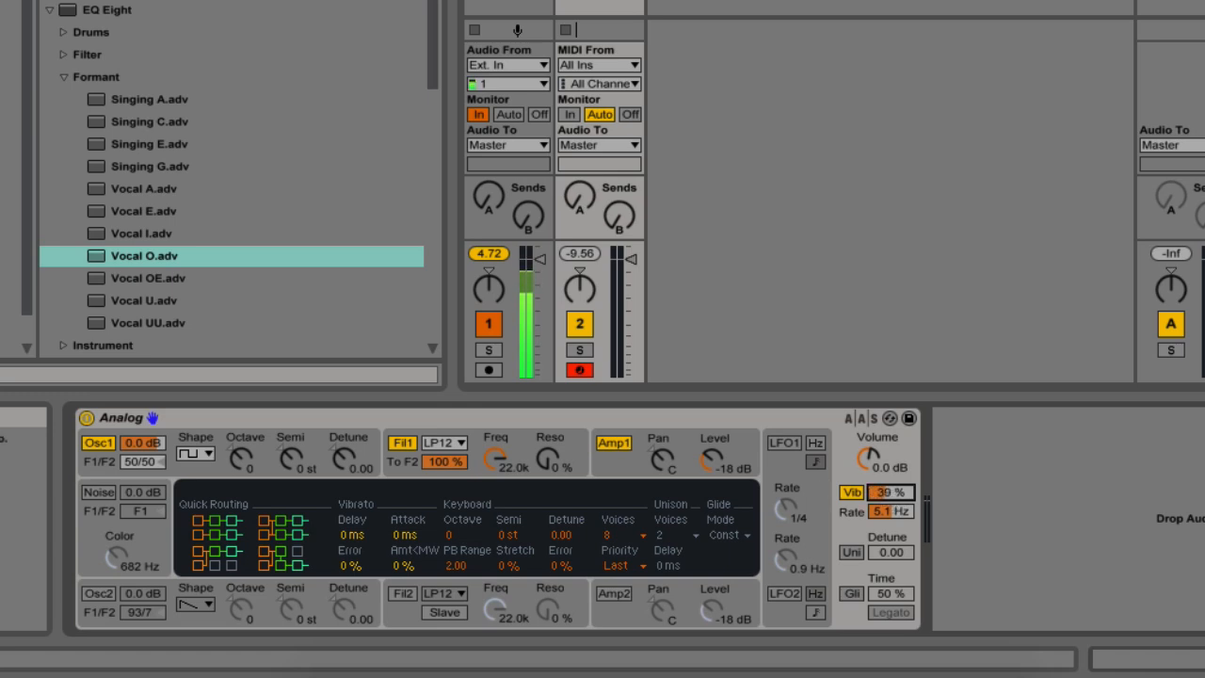
pyautogui.moveTo(876, 465); pyautogui.dragTo(875, 411)
pyautogui.moveTo(886, 497); pyautogui.dragTo(881, 568)
pyautogui.click(856, 490)
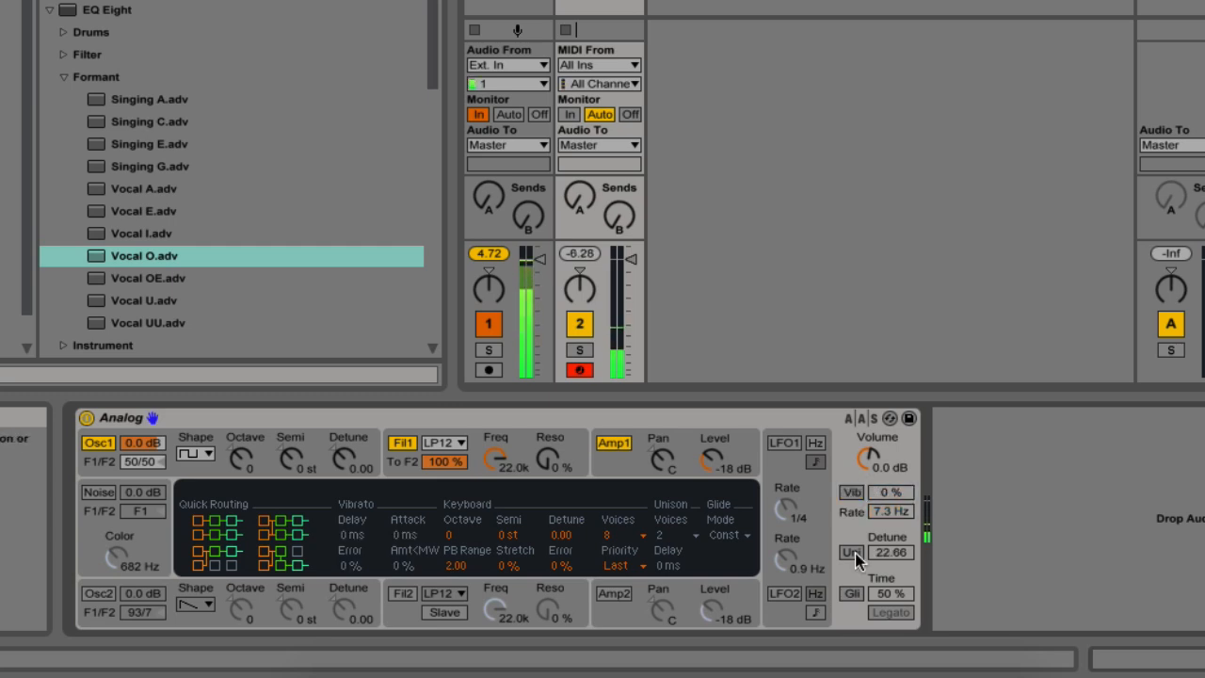
# Step: Turn on Unison, check its voice count and delay options, and keep it at 2 voices
pyautogui.click(852, 553)
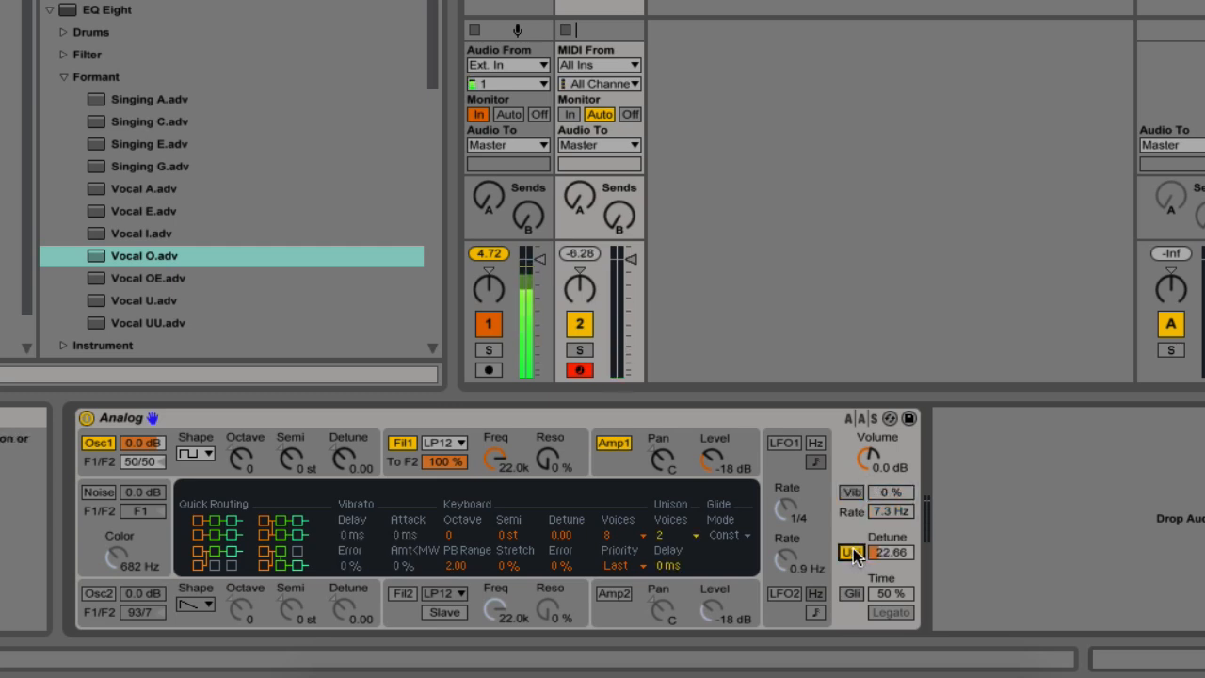
pyautogui.click(670, 534)
pyautogui.click(671, 535)
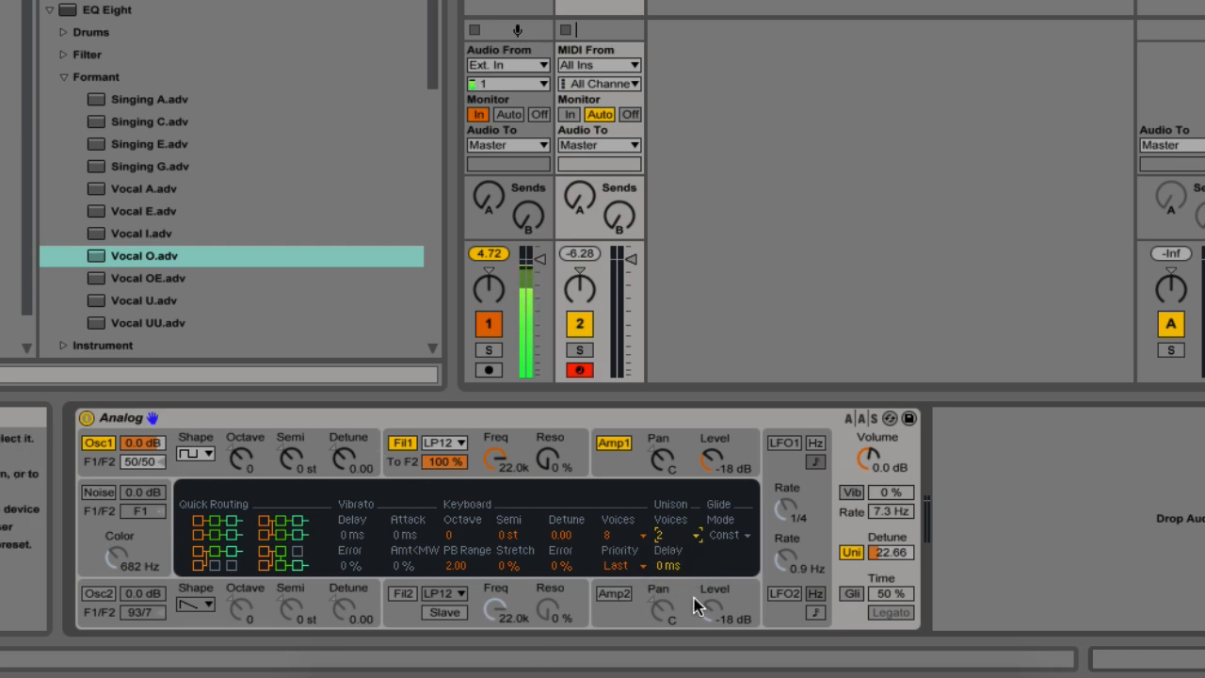
pyautogui.click(663, 537)
pyautogui.click(661, 532)
pyautogui.click(661, 534)
pyautogui.click(667, 567)
pyautogui.click(668, 534)
pyautogui.click(671, 558)
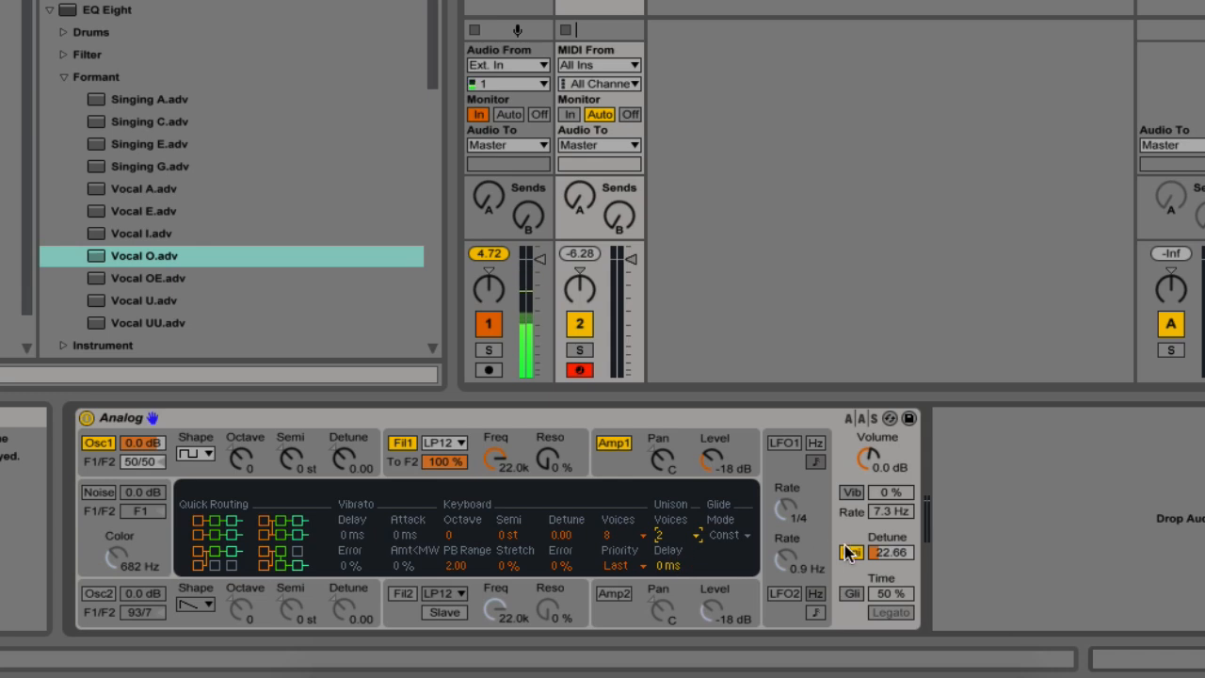
# Step: Try lower Unison detune amounts, raise the detune to 36.72, and turn Unison off
pyautogui.moveTo(891, 554); pyautogui.dragTo(890, 584)
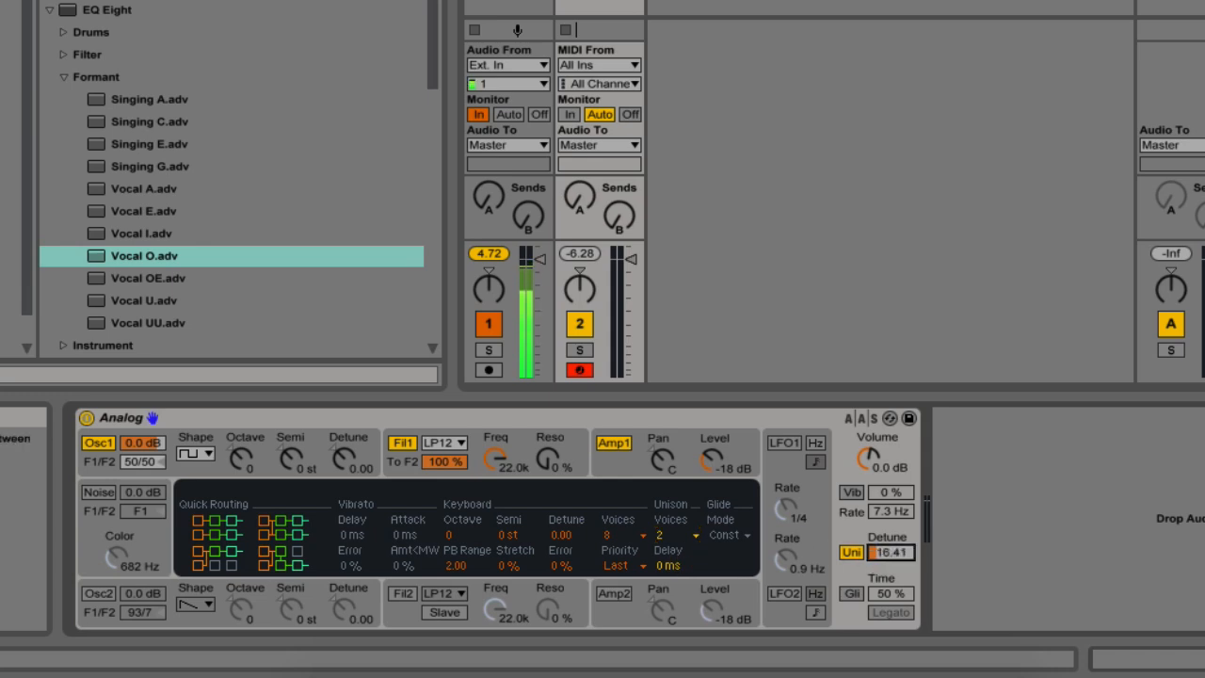
pyautogui.moveTo(890, 584); pyautogui.dragTo(890, 576)
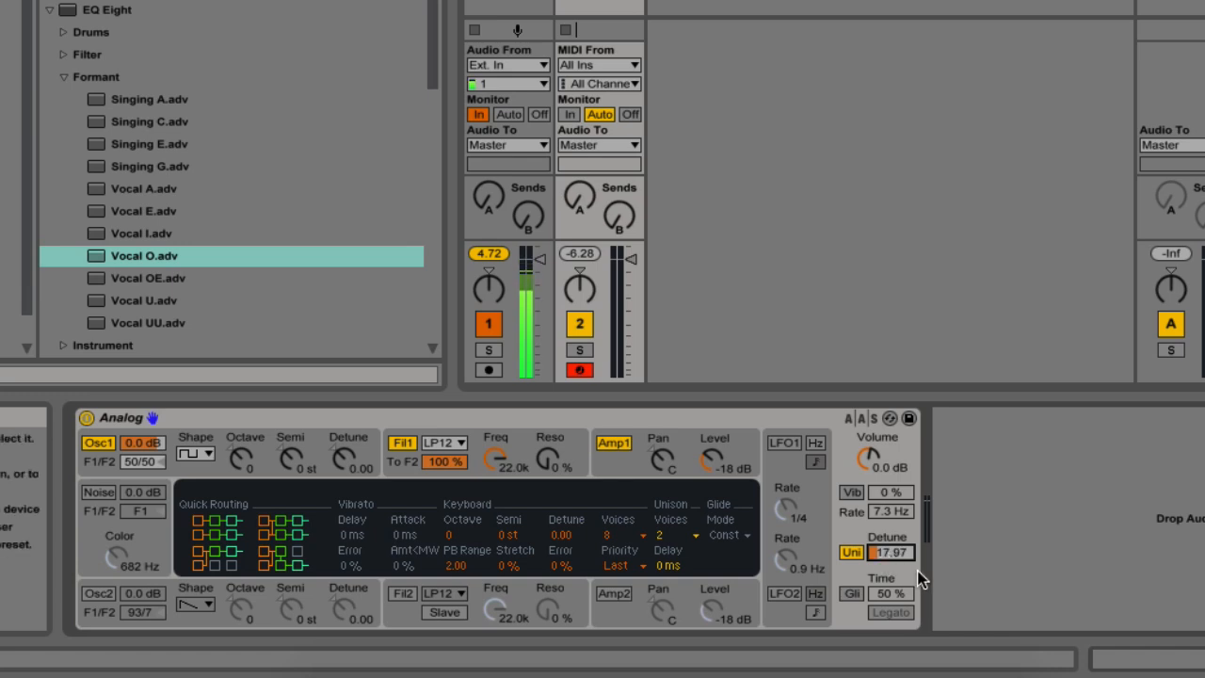
pyautogui.moveTo(902, 553); pyautogui.dragTo(902, 534)
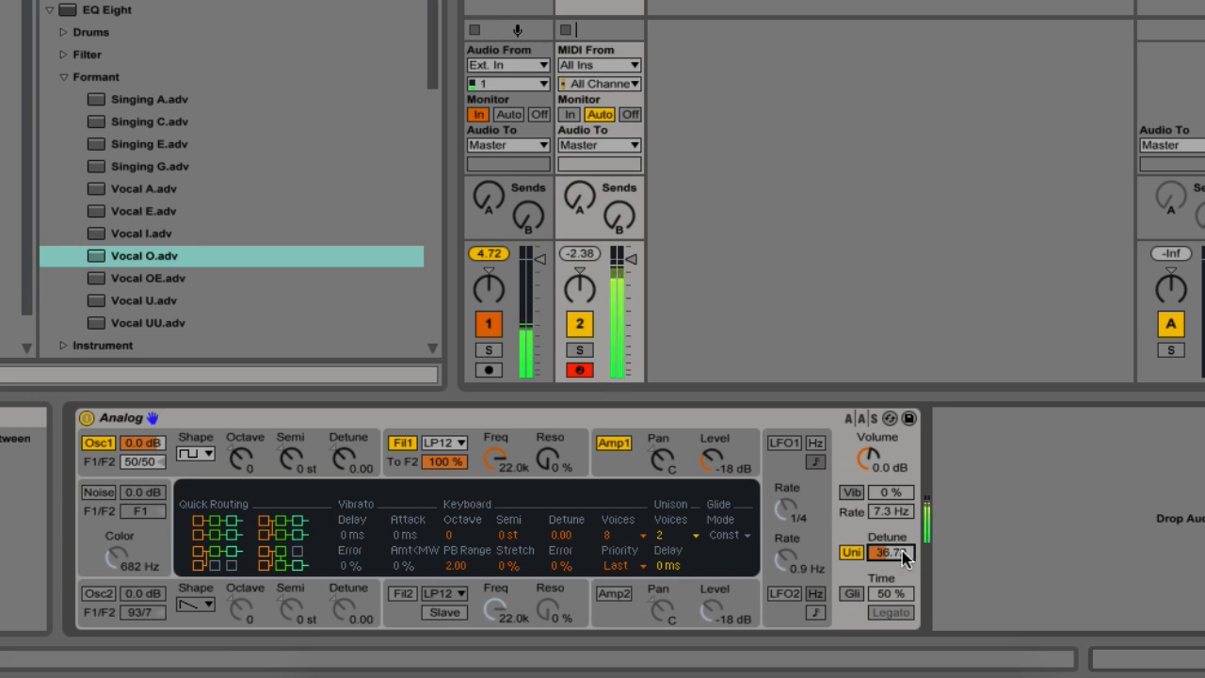
pyautogui.click(851, 552)
# Step: Turn on Glide with its time at 50 % and enable its Legato option
pyautogui.click(852, 595)
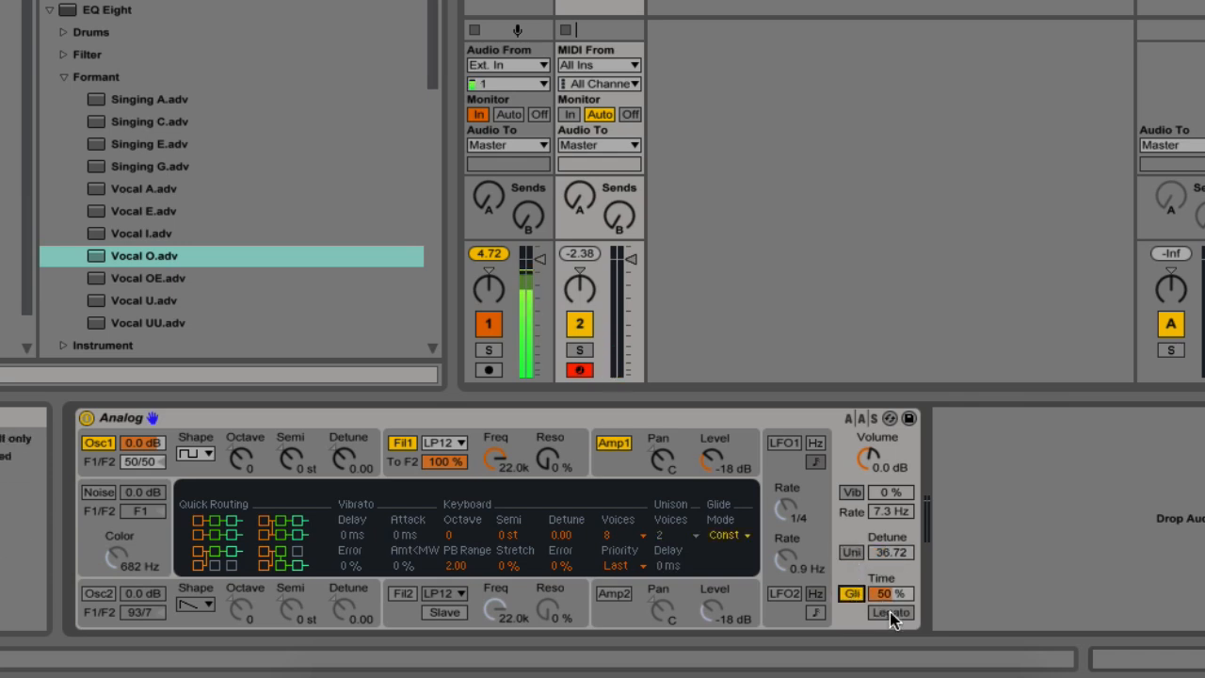
pyautogui.click(890, 612)
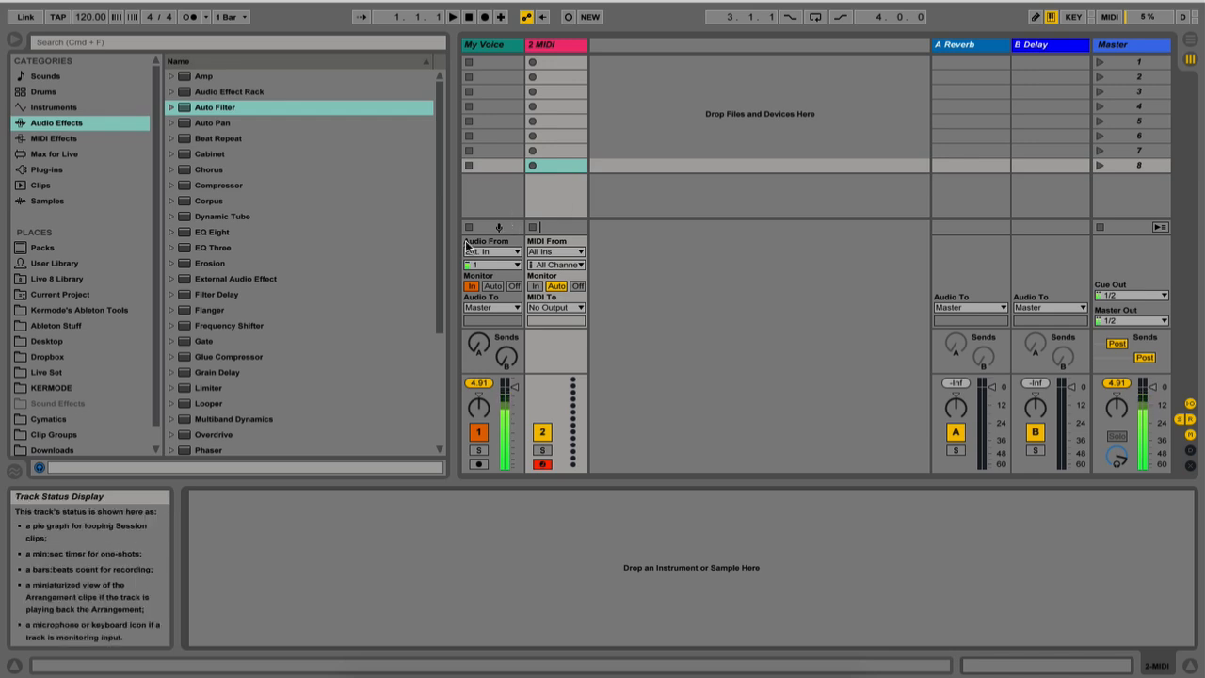
# Step: Load the Amp audio effect onto the 2 MIDI track and toggle the device on and off repeatedly, leaving it deactivated
pyautogui.moveTo(199, 78); pyautogui.dragTo(296, 569)
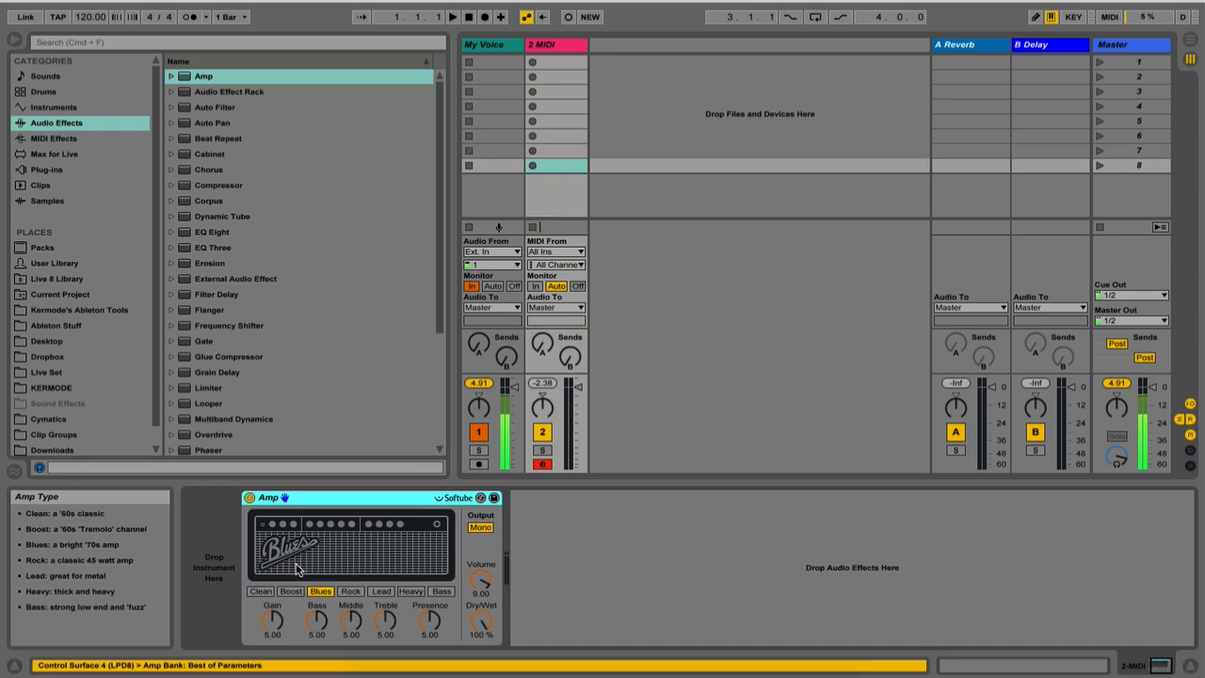
pyautogui.click(249, 499)
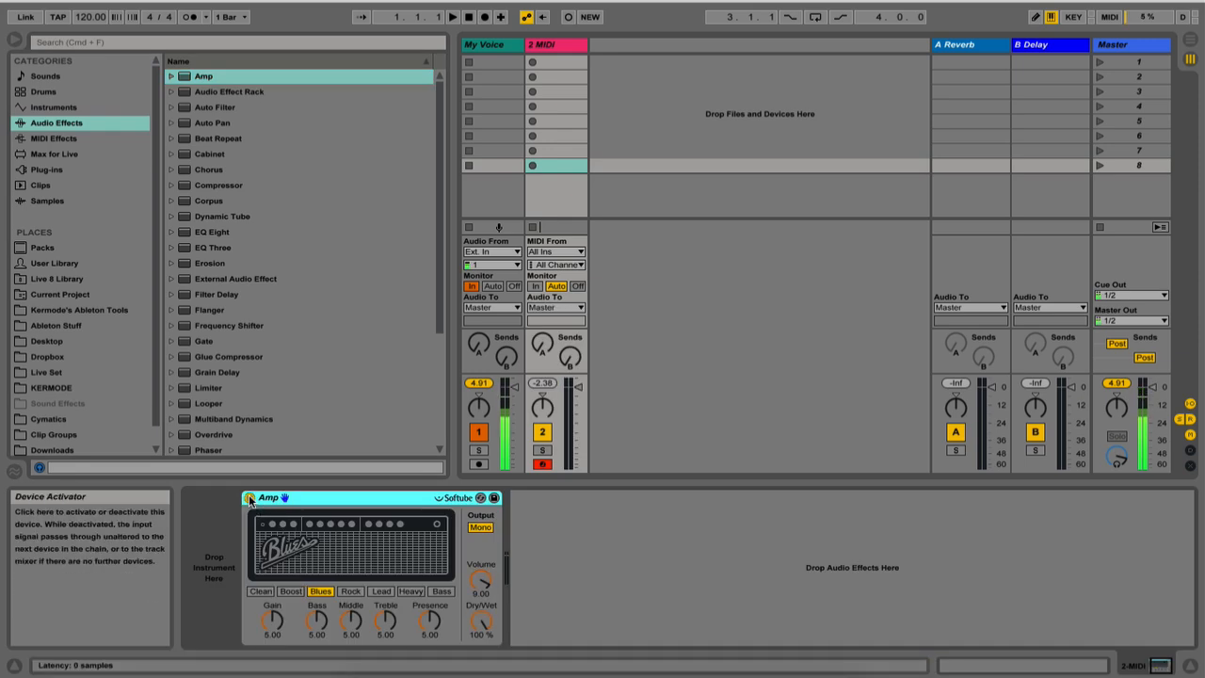
pyautogui.click(248, 498)
pyautogui.click(248, 498)
pyautogui.click(248, 498)
pyautogui.click(248, 498)
pyautogui.click(249, 498)
pyautogui.click(249, 498)
pyautogui.click(248, 498)
pyautogui.click(248, 498)
pyautogui.click(714, 510)
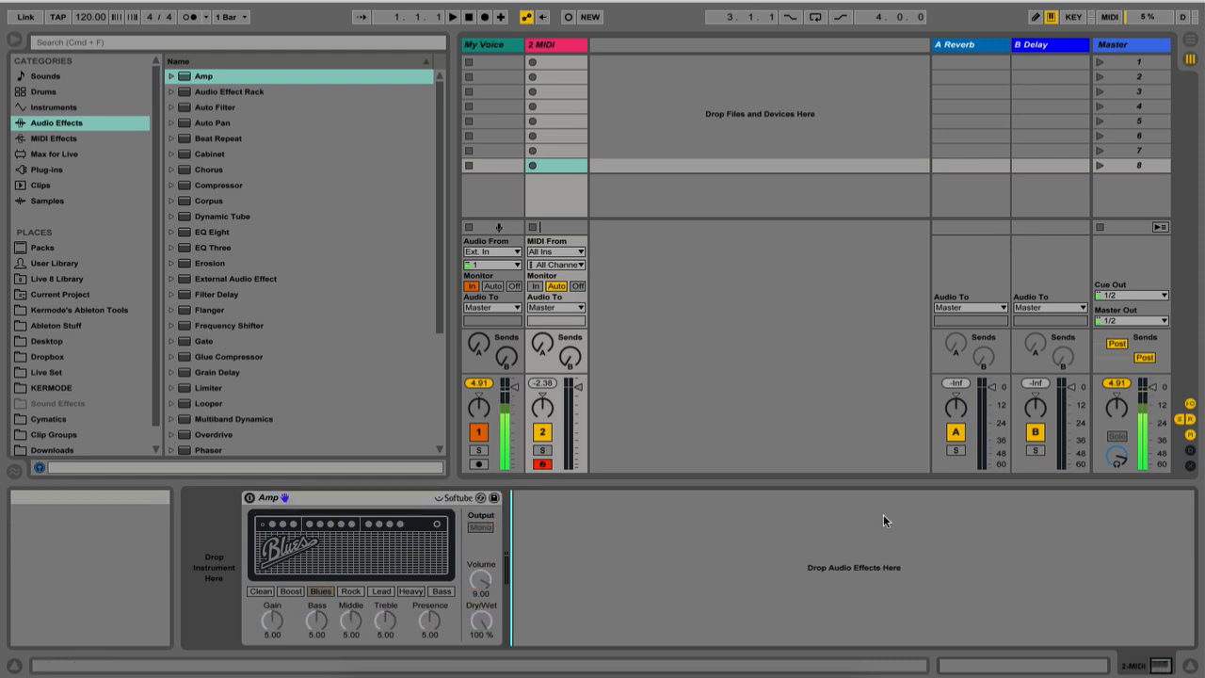
pyautogui.click(249, 498)
pyautogui.click(249, 498)
pyautogui.click(248, 498)
pyautogui.click(249, 498)
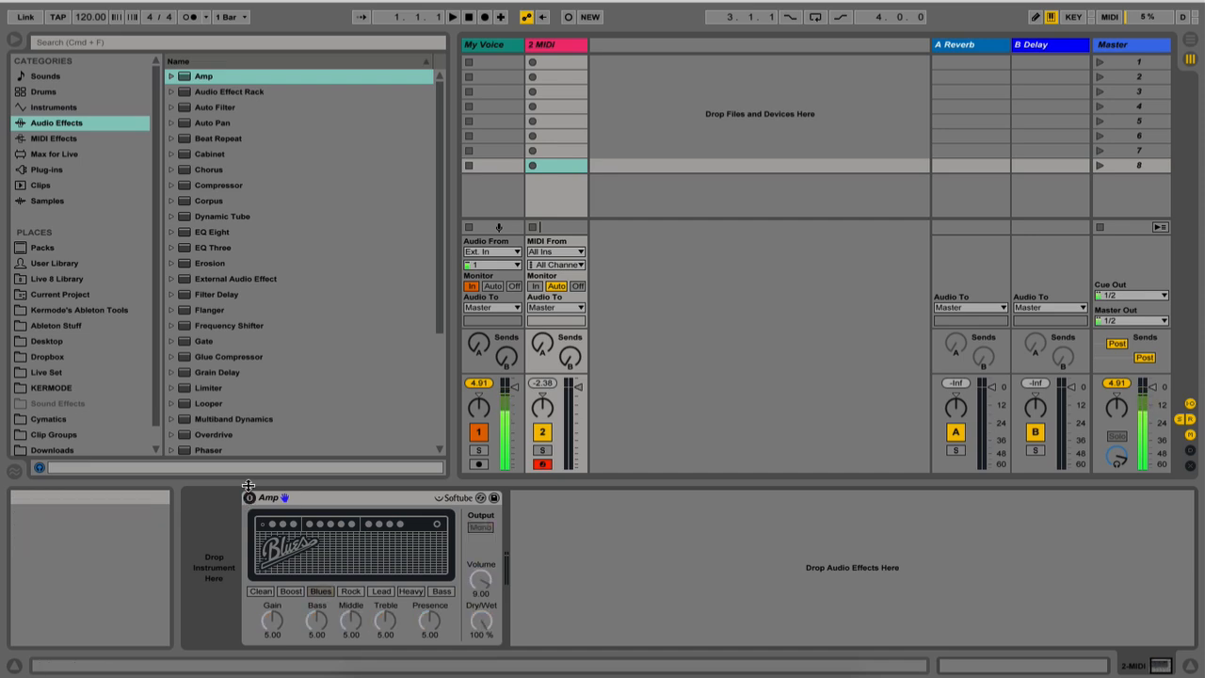
pyautogui.click(249, 498)
pyautogui.click(250, 498)
pyautogui.click(250, 498)
pyautogui.click(249, 498)
pyautogui.click(250, 498)
pyautogui.click(250, 498)
pyautogui.click(249, 498)
pyautogui.click(249, 498)
pyautogui.click(250, 498)
pyautogui.click(249, 498)
pyautogui.click(249, 498)
pyautogui.click(250, 498)
pyautogui.click(250, 498)
pyautogui.click(250, 498)
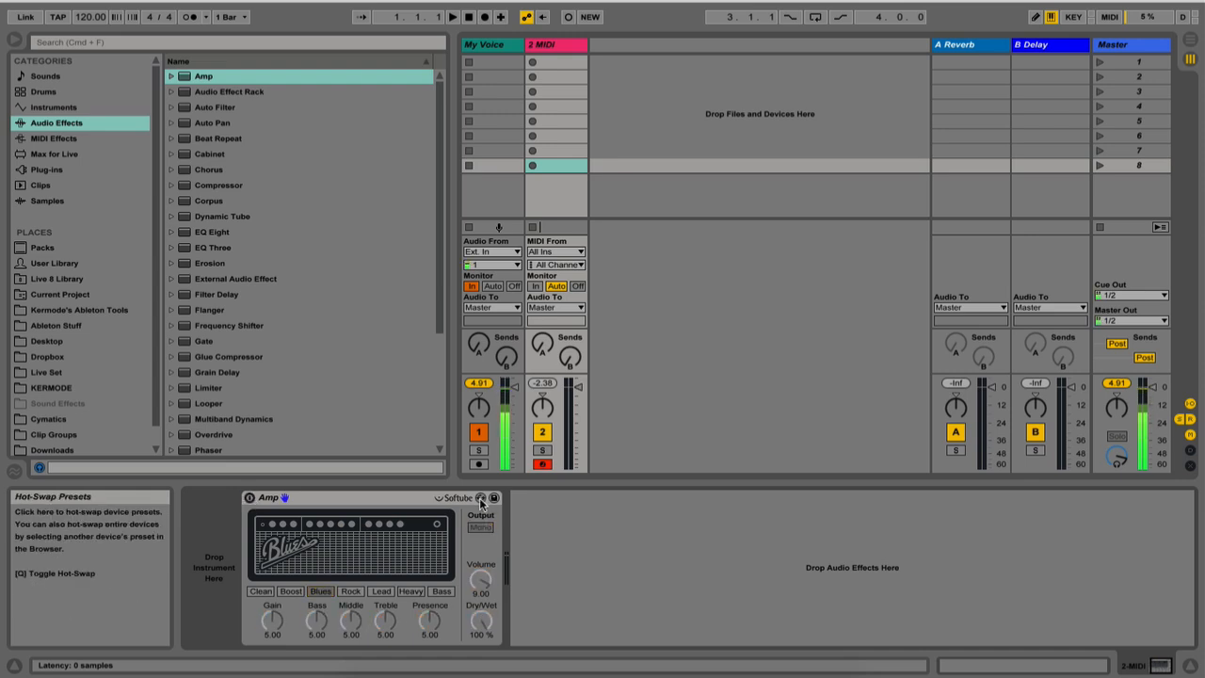
# Step: Hot-swap the Amp device for the Chorus audio effect after browsing through the Amp presets and other effects
pyautogui.click(480, 498)
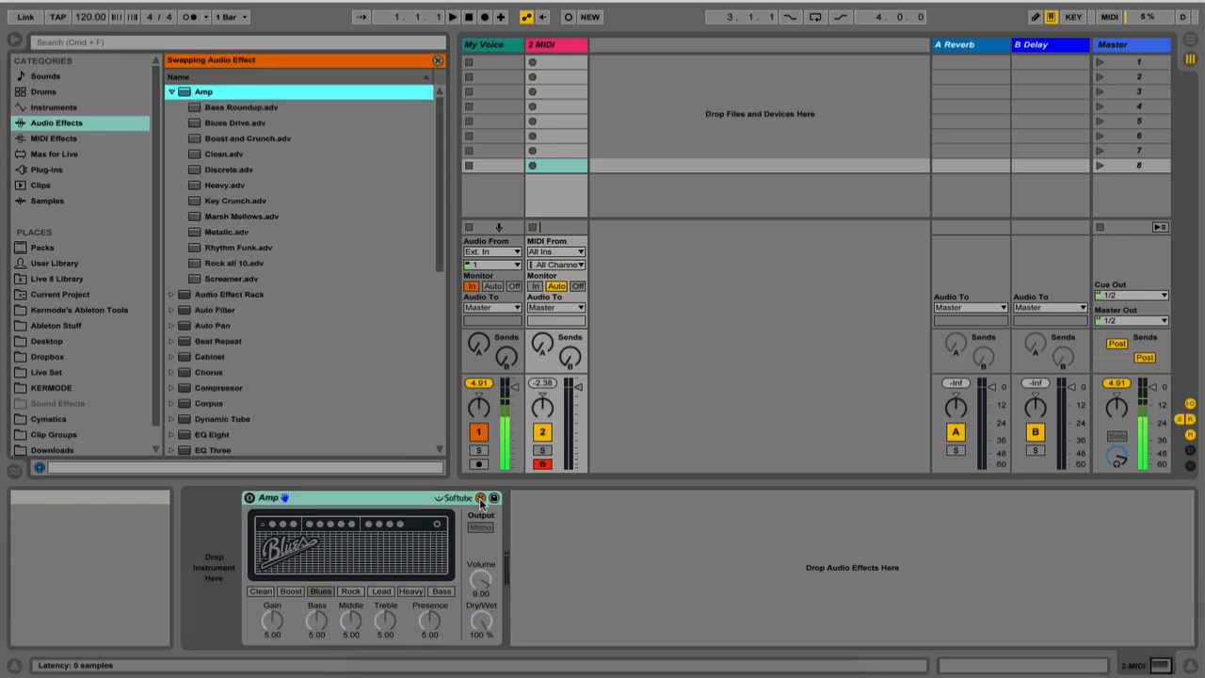
pyautogui.press('Down')
pyautogui.press('Down')
pyautogui.press('Down')
pyautogui.press('Down')
pyautogui.press('Down')
pyautogui.press('Down')
pyautogui.press('Down')
pyautogui.press('Down')
pyautogui.press('Down')
pyautogui.press('Down')
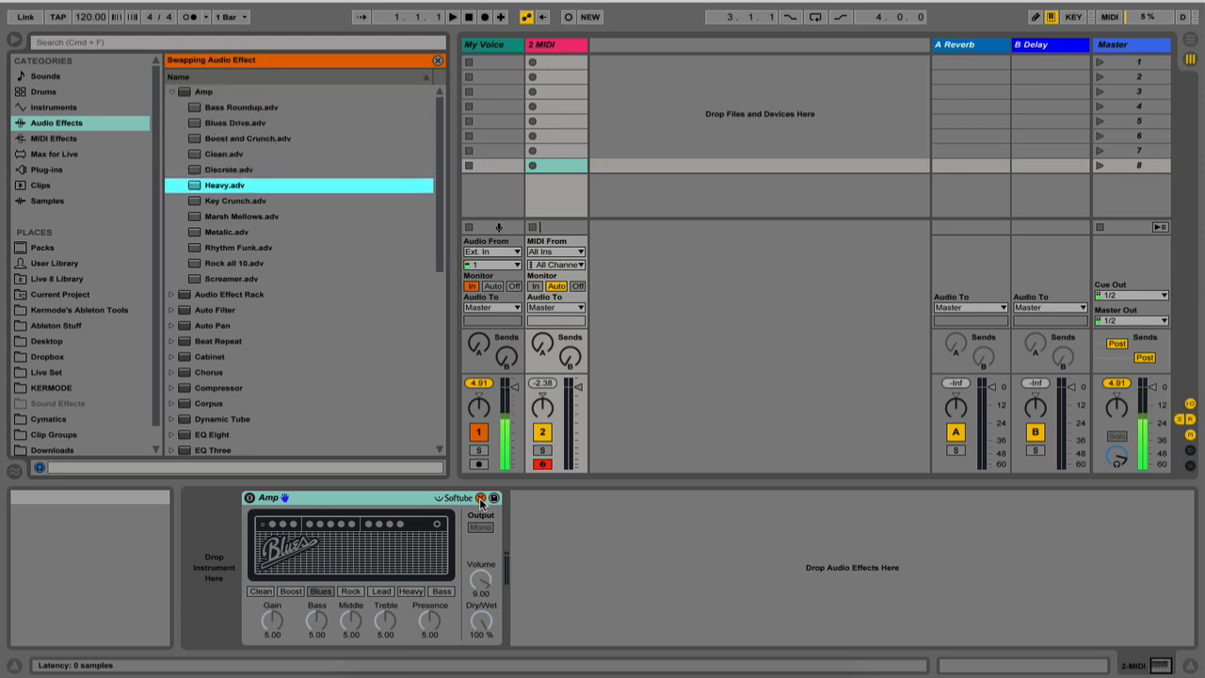
pyautogui.press('Down')
pyautogui.press('Down')
pyautogui.press('Down')
pyautogui.press('Down')
pyautogui.press('Down')
pyautogui.press('Down')
pyautogui.press('Down')
pyautogui.press('Down')
pyautogui.press('Down')
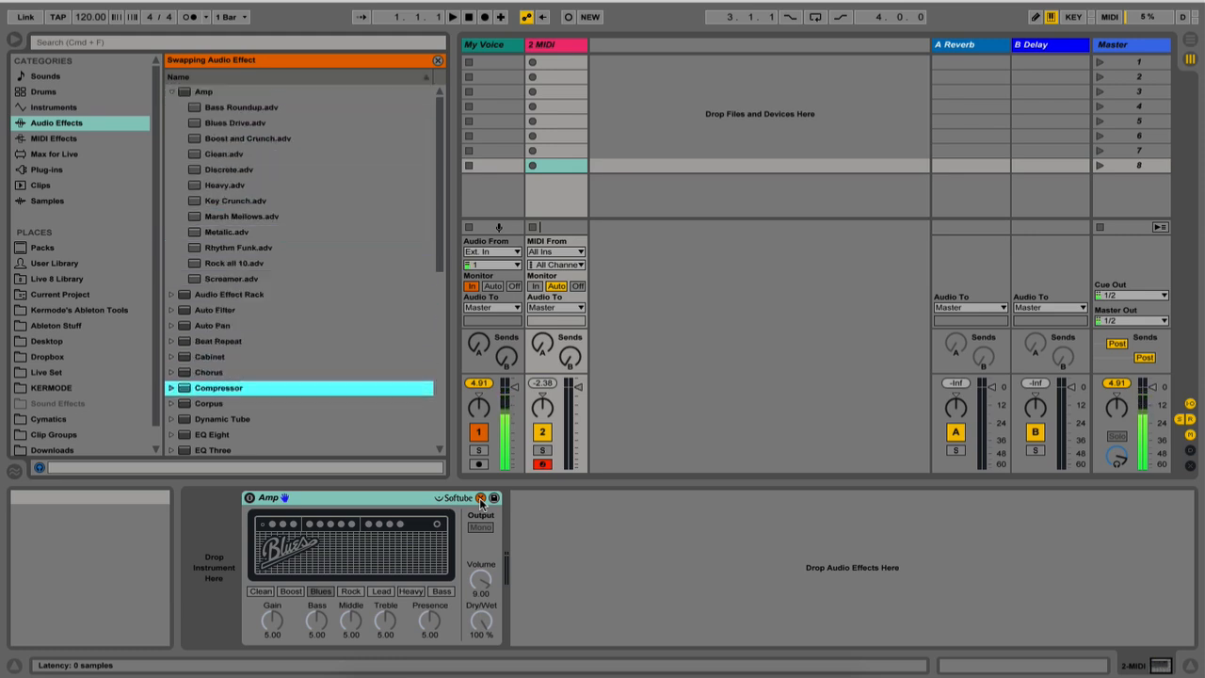
pyautogui.press('Up')
pyautogui.press('Return')
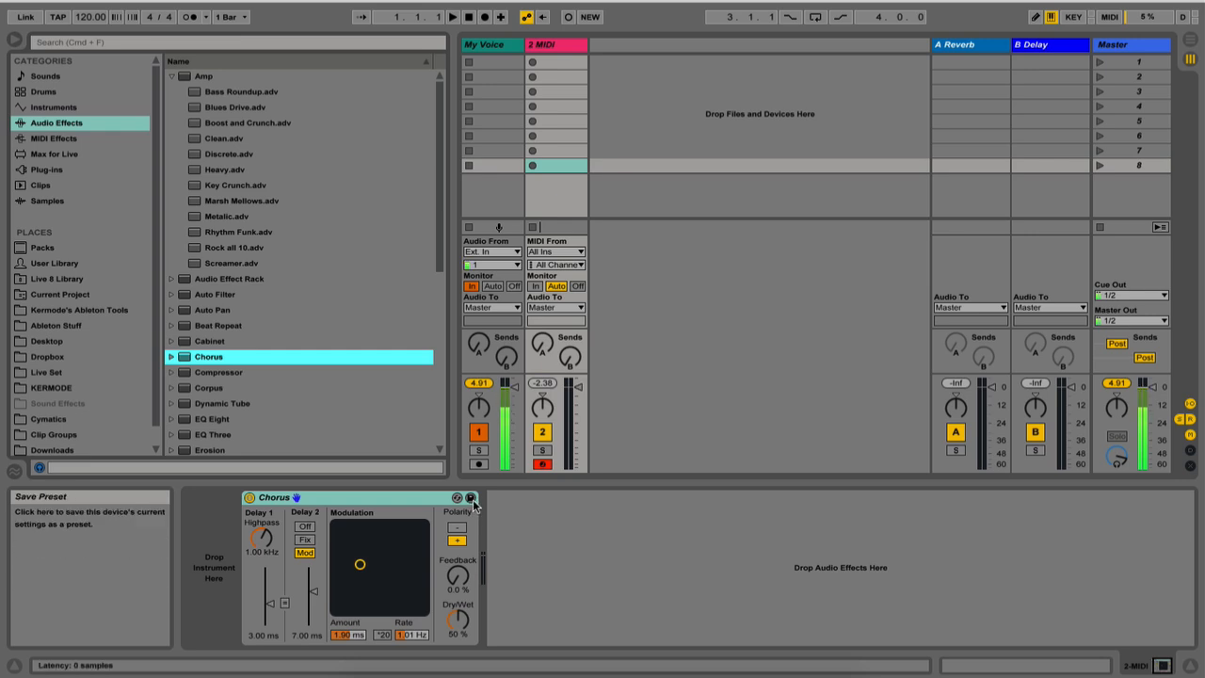
# Step: Set the Chorus feedback to 38 %, highpass to 202 Hz and modulation to 6.14 ms at 0.03 Hz, and save it as preset "cymatics chorus effect"
pyautogui.moveTo(458, 575); pyautogui.dragTo(458, 534)
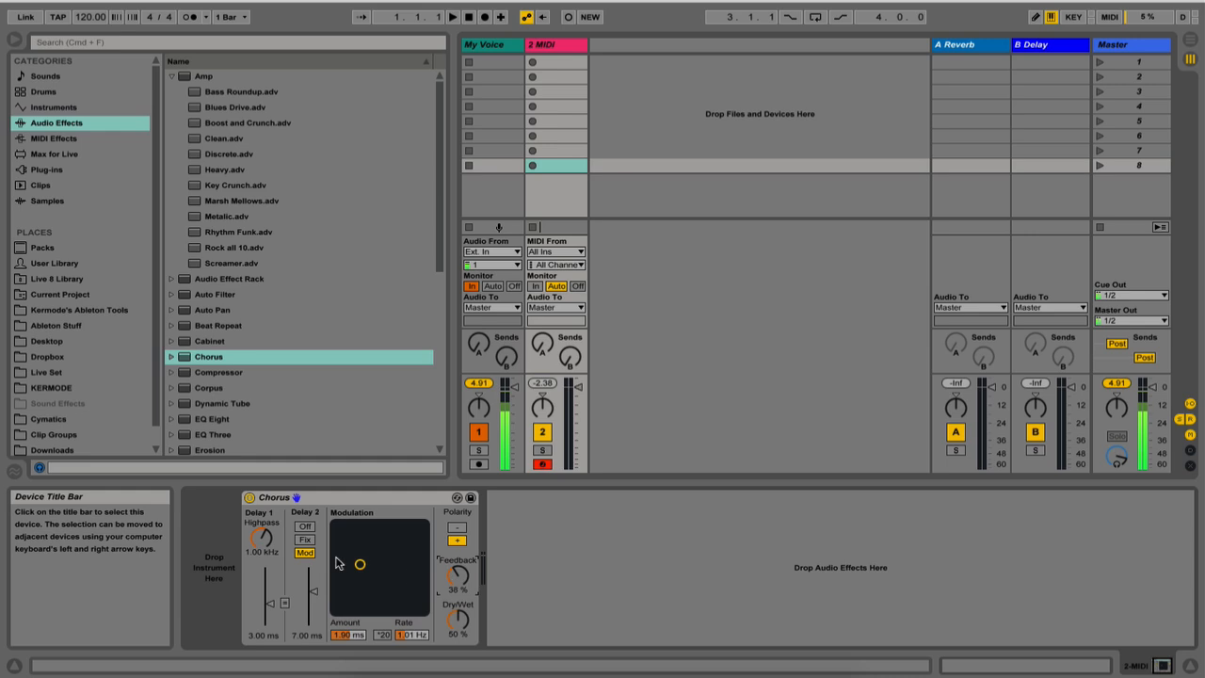
pyautogui.moveTo(265, 538); pyautogui.dragTo(264, 567)
pyautogui.moveTo(363, 587); pyautogui.dragTo(335, 527)
pyautogui.click(472, 498)
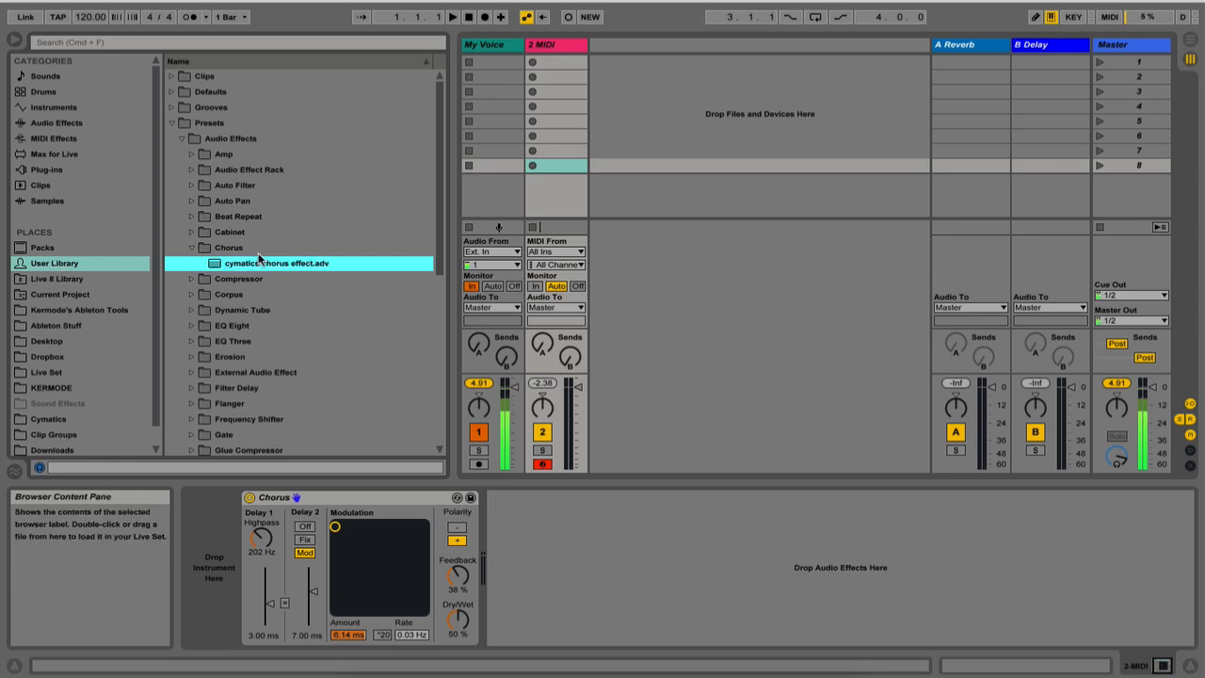
# Step: Load the saved "cymatics chorus effect" preset after the existing Chorus, and delete this second Chorus device
pyautogui.moveTo(275, 266); pyautogui.dragTo(617, 576)
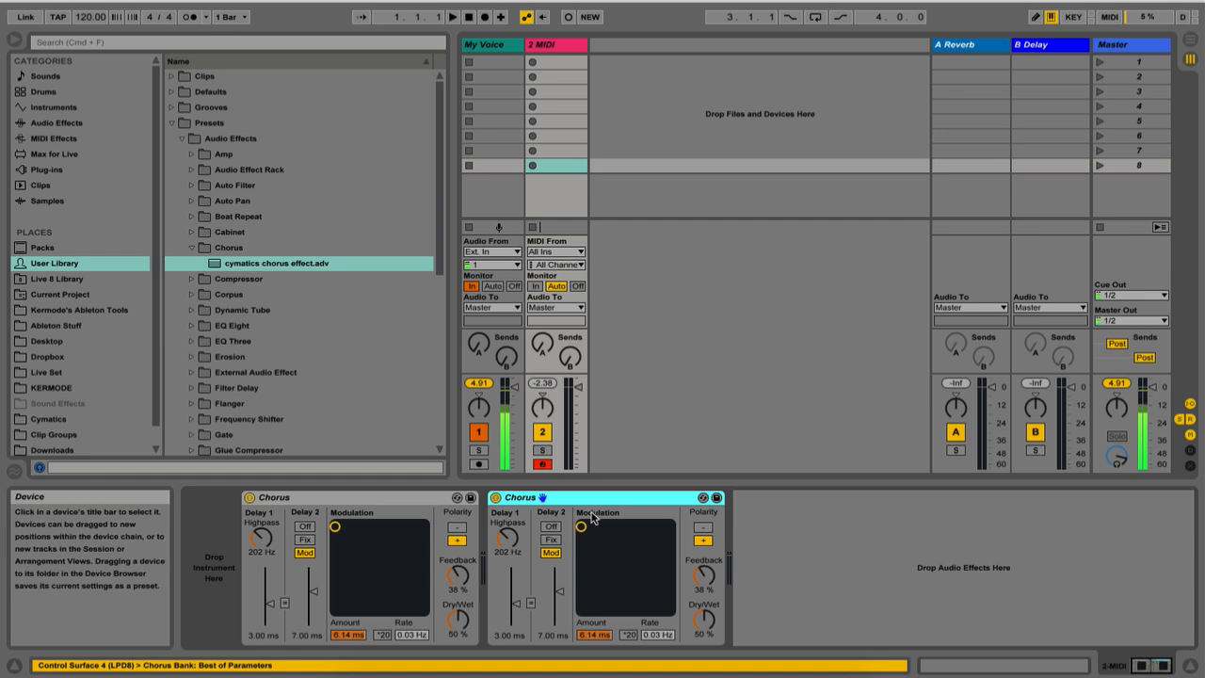
pyautogui.press('Delete')
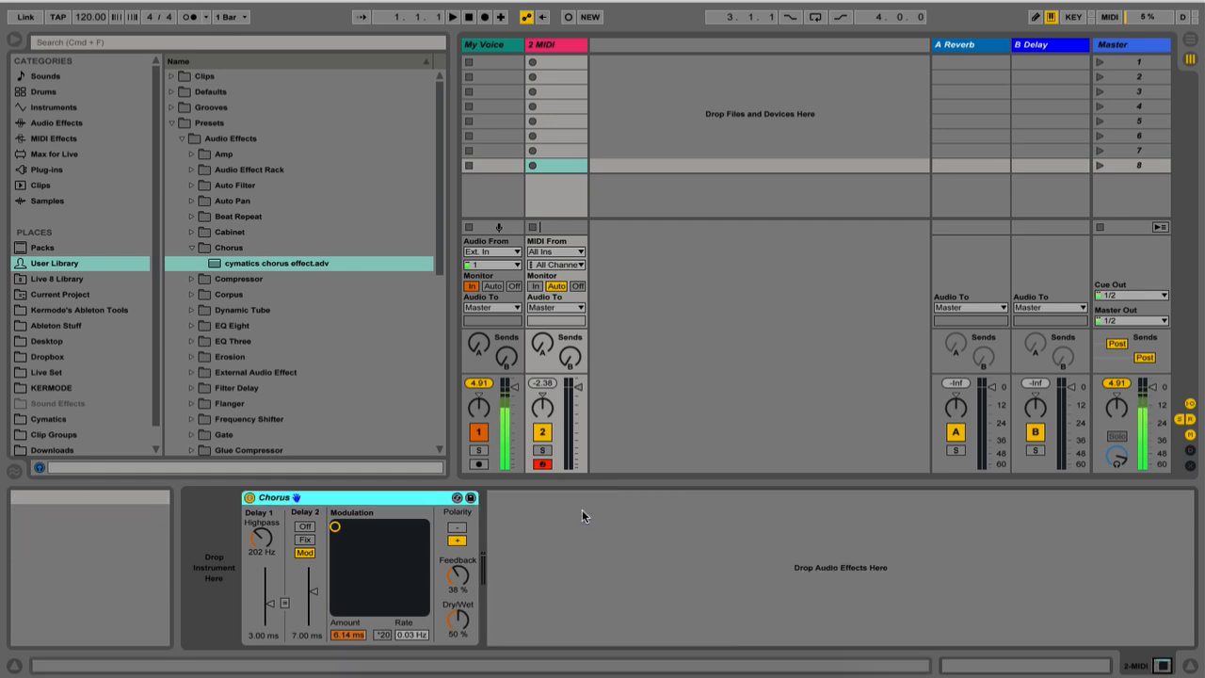
pyautogui.click(576, 514)
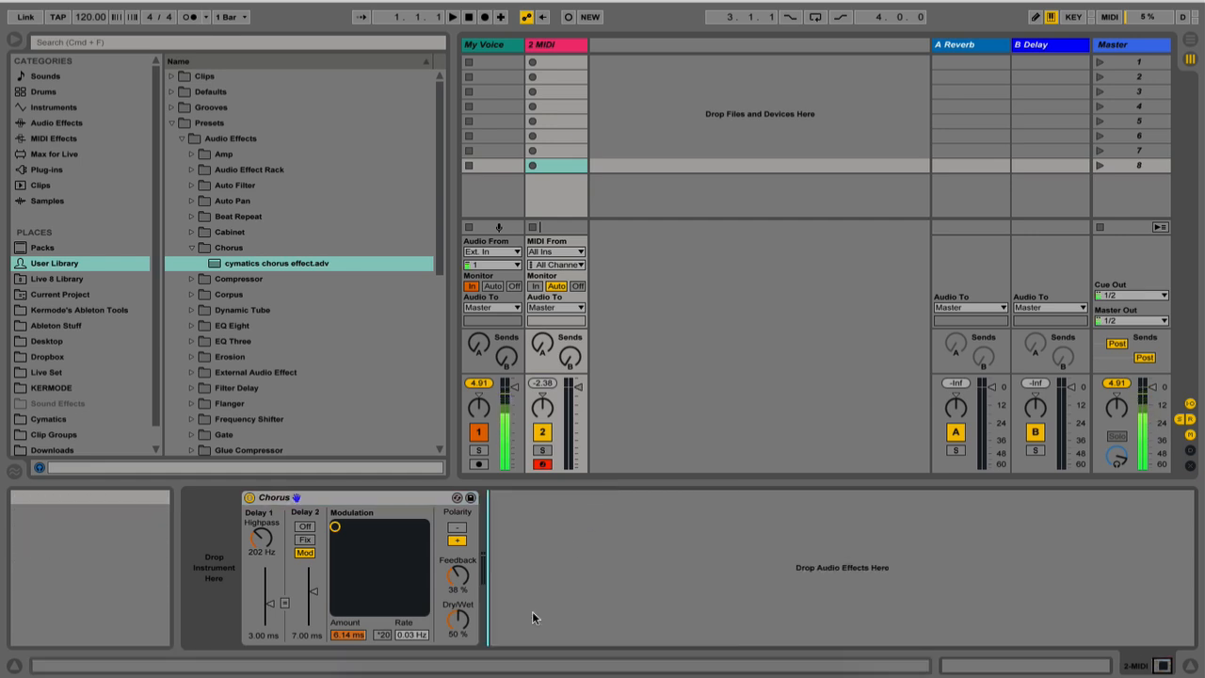
# Step: Raise the Chorus Dry/Wet mix to 100 %, and bring it back down to 49 %
pyautogui.moveTo(460, 620); pyautogui.dragTo(433, 602)
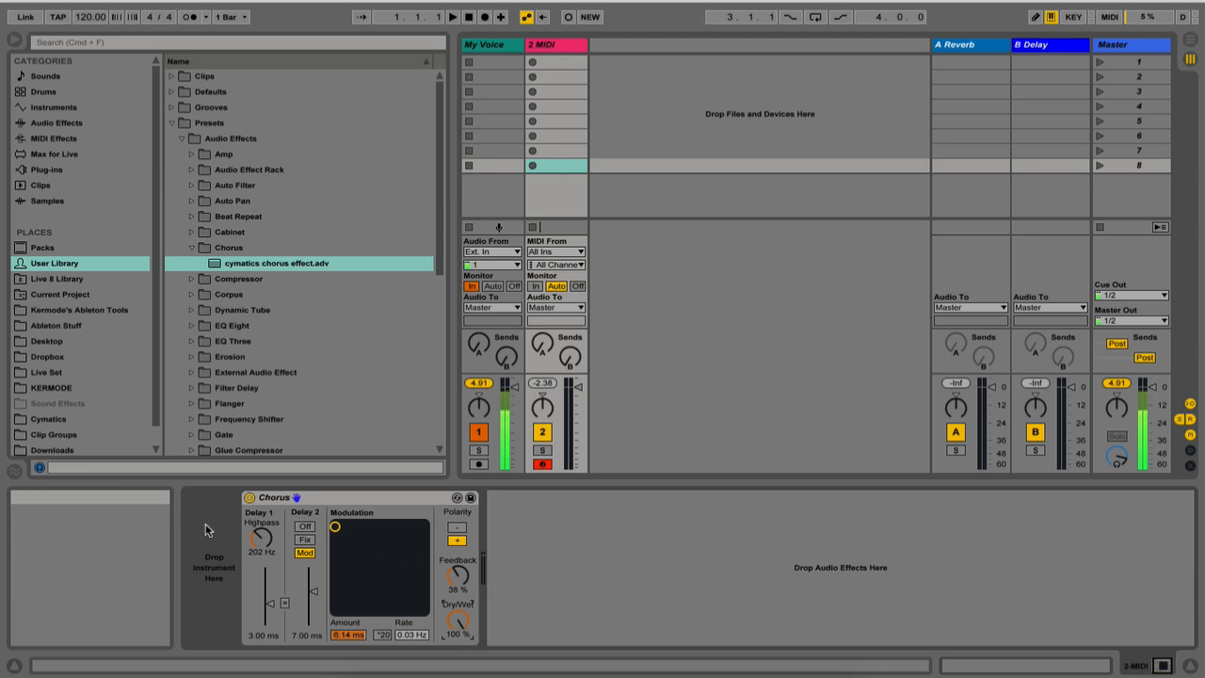
pyautogui.click(311, 499)
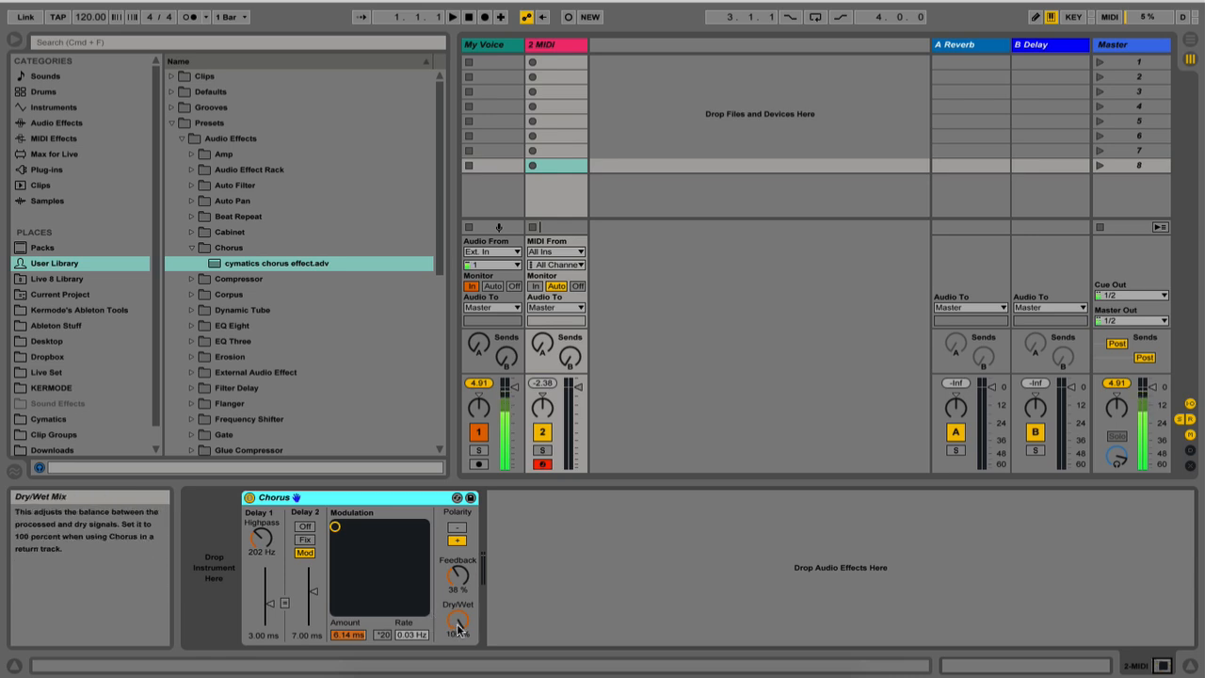
pyautogui.moveTo(459, 620); pyautogui.dragTo(458, 637)
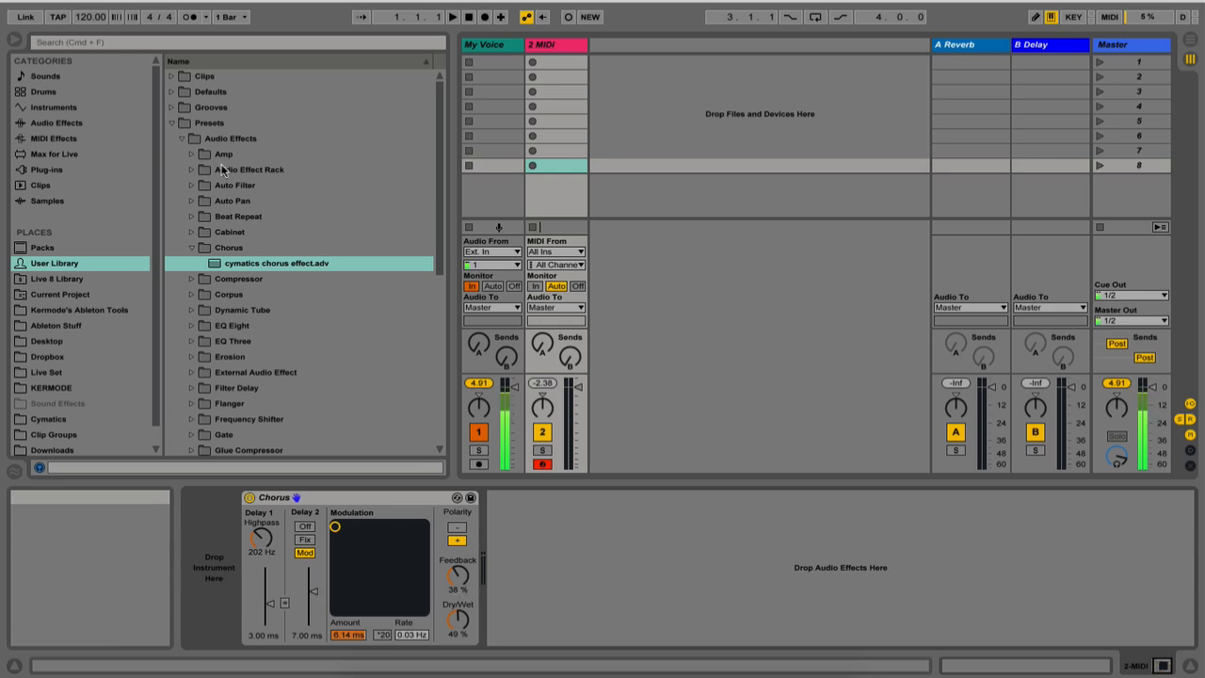
# Step: Load the Analog instrument ahead of the Chorus on the 2 MIDI track, and switch off and delete the Chorus
pyautogui.click(81, 108)
pyautogui.moveTo(208, 79); pyautogui.dragTo(222, 585)
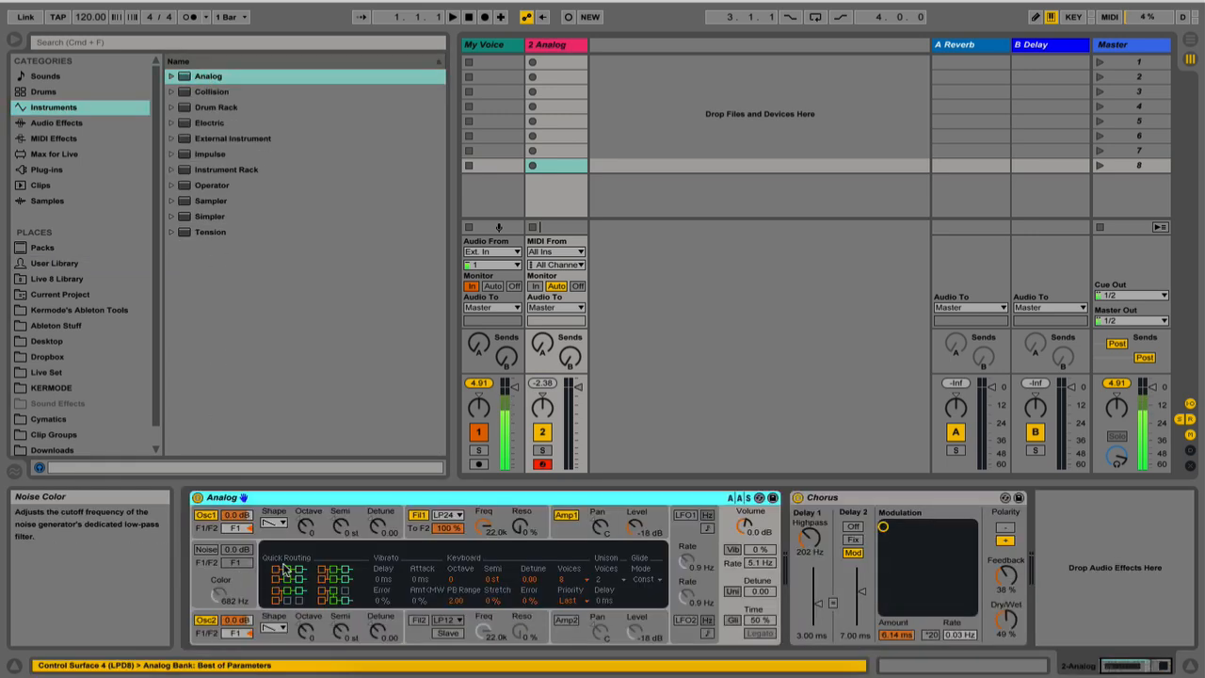
pyautogui.click(796, 498)
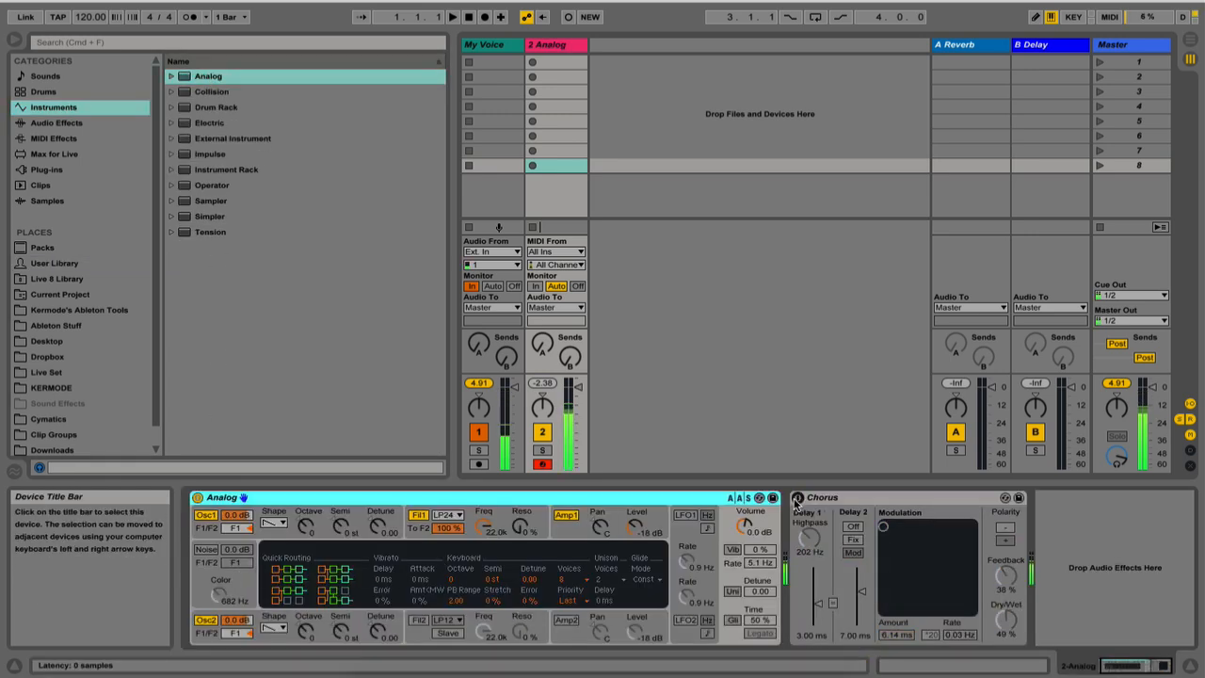
pyautogui.click(816, 499)
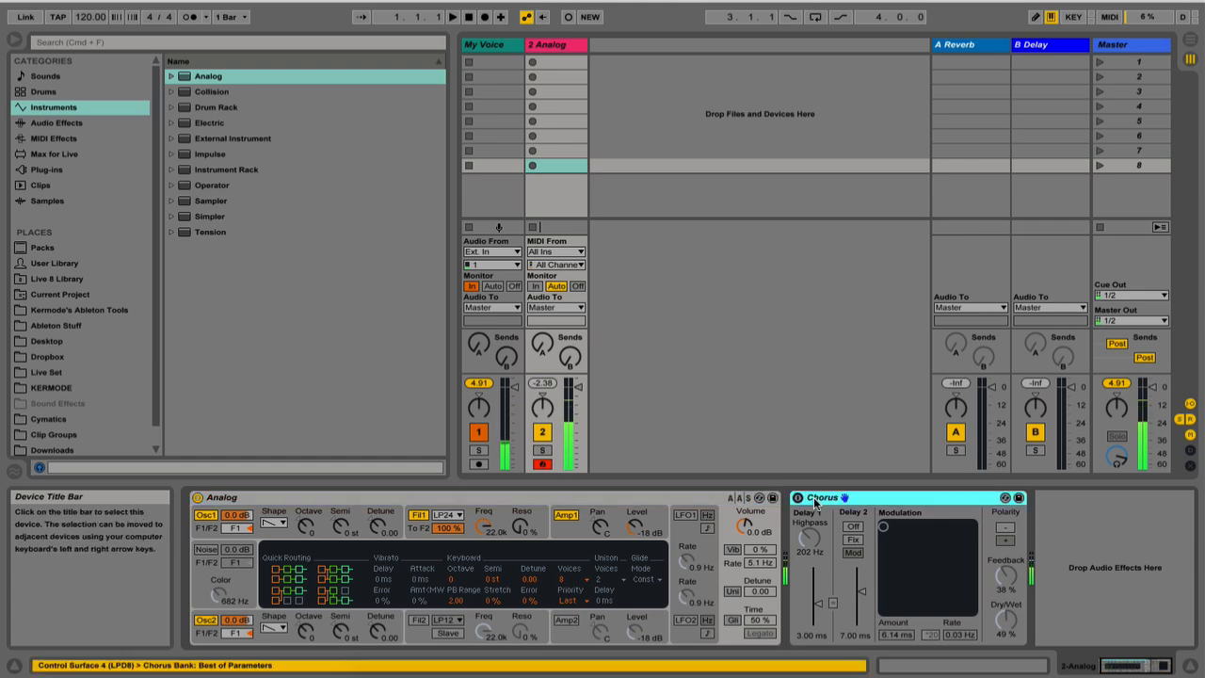
pyautogui.press('Delete')
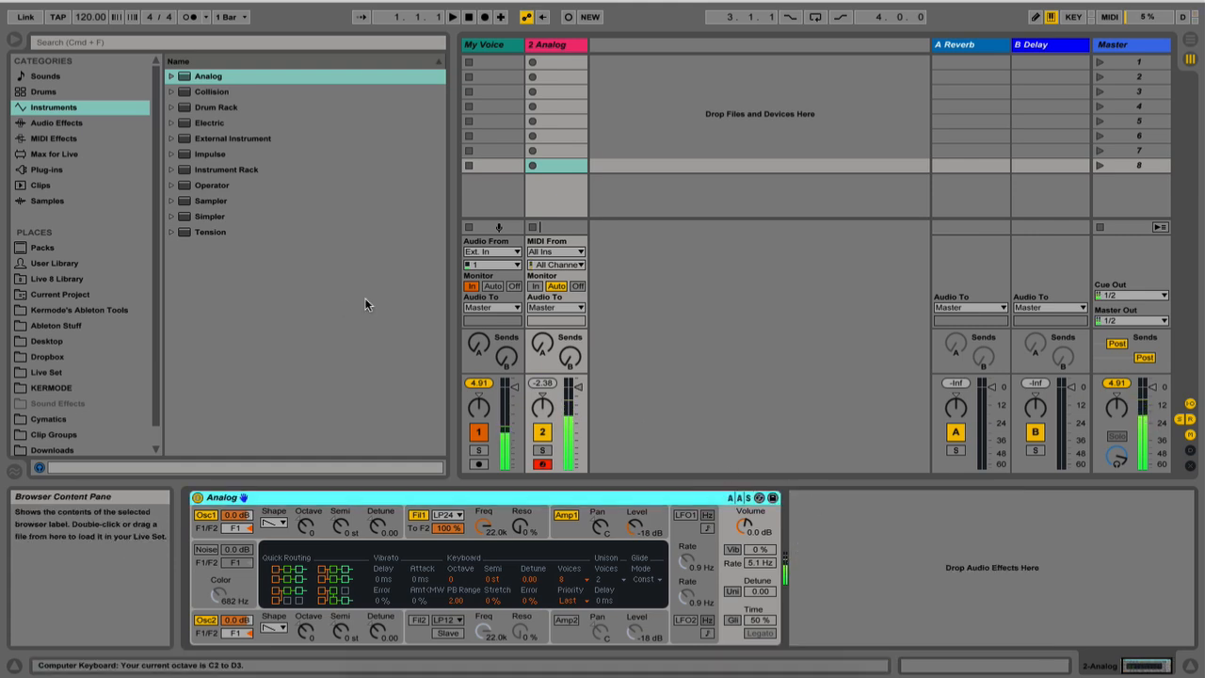
# Step: Load Amp after Analog, try the Heavy model, and set the Bass model with Dual output, Gain 10.0, Bass 7.78, Middle 8.33 and Treble 6.35
pyautogui.click(83, 123)
pyautogui.moveTo(203, 76); pyautogui.dragTo(894, 565)
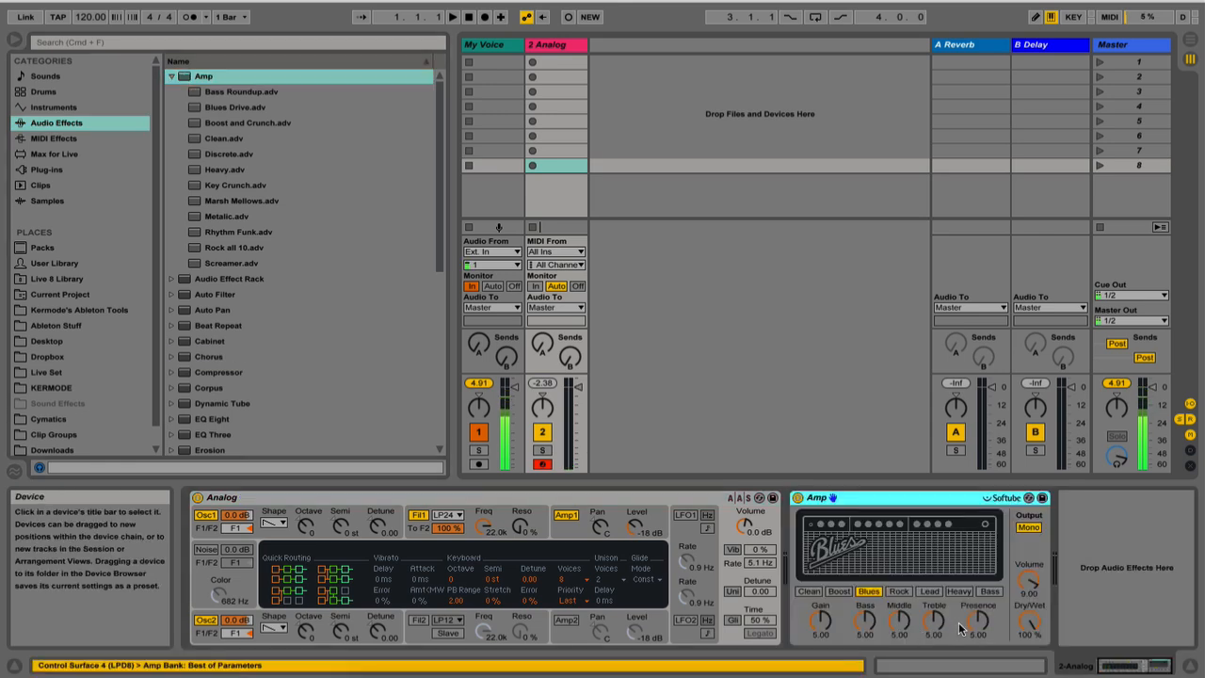
pyautogui.click(958, 592)
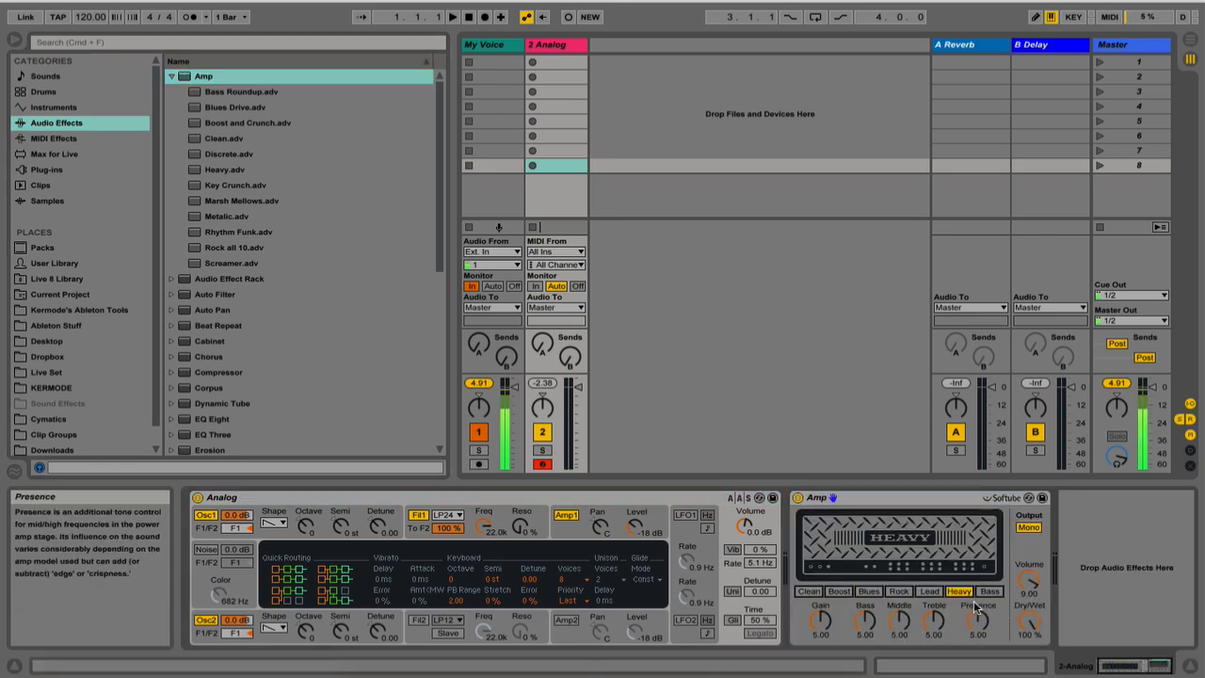
pyautogui.click(1029, 528)
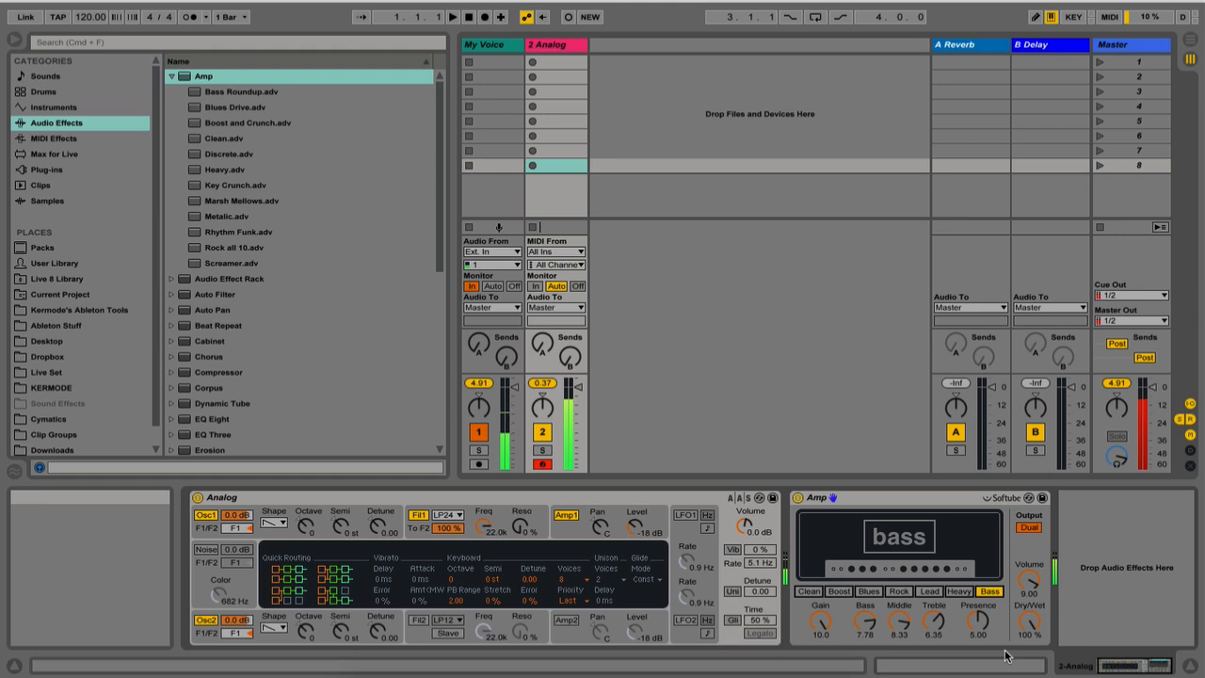
# Step: Compare the Amp's Dry/Wet mix at 0 %, 100 % and 50 %, ending at 0 %
pyautogui.moveTo(1029, 622); pyautogui.dragTo(1029, 674)
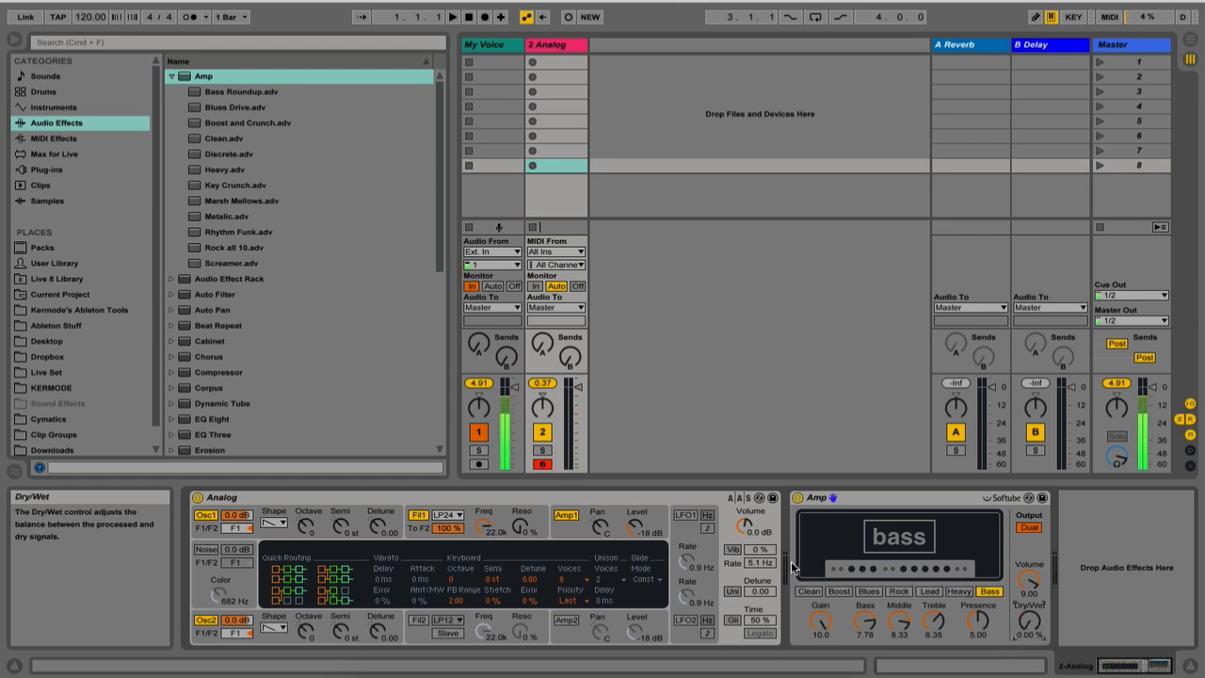
pyautogui.click(668, 499)
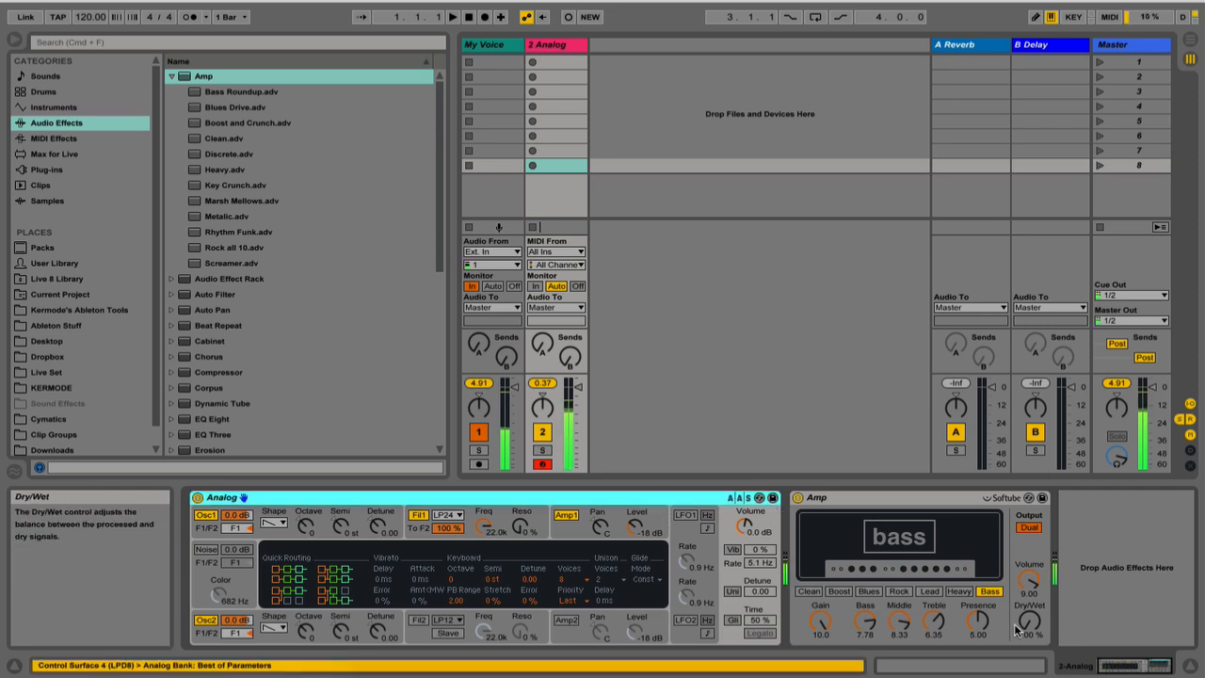
pyautogui.moveTo(1026, 625); pyautogui.dragTo(1026, 537)
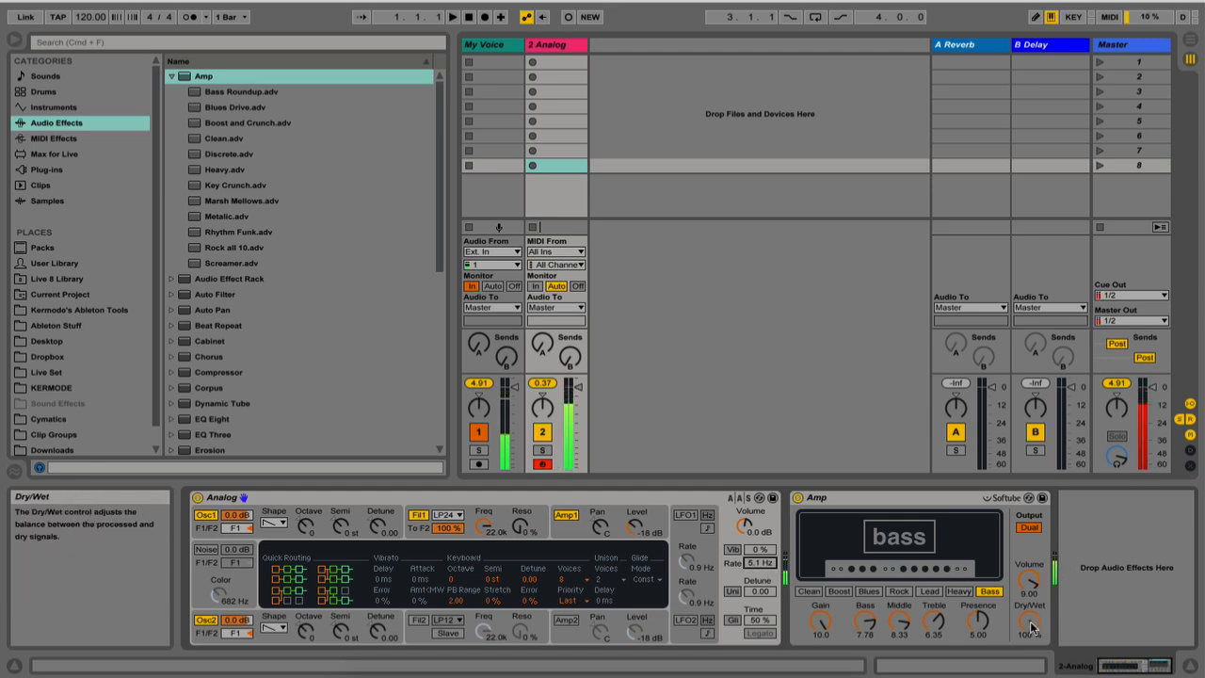
pyautogui.moveTo(1030, 622); pyautogui.dragTo(1030, 662)
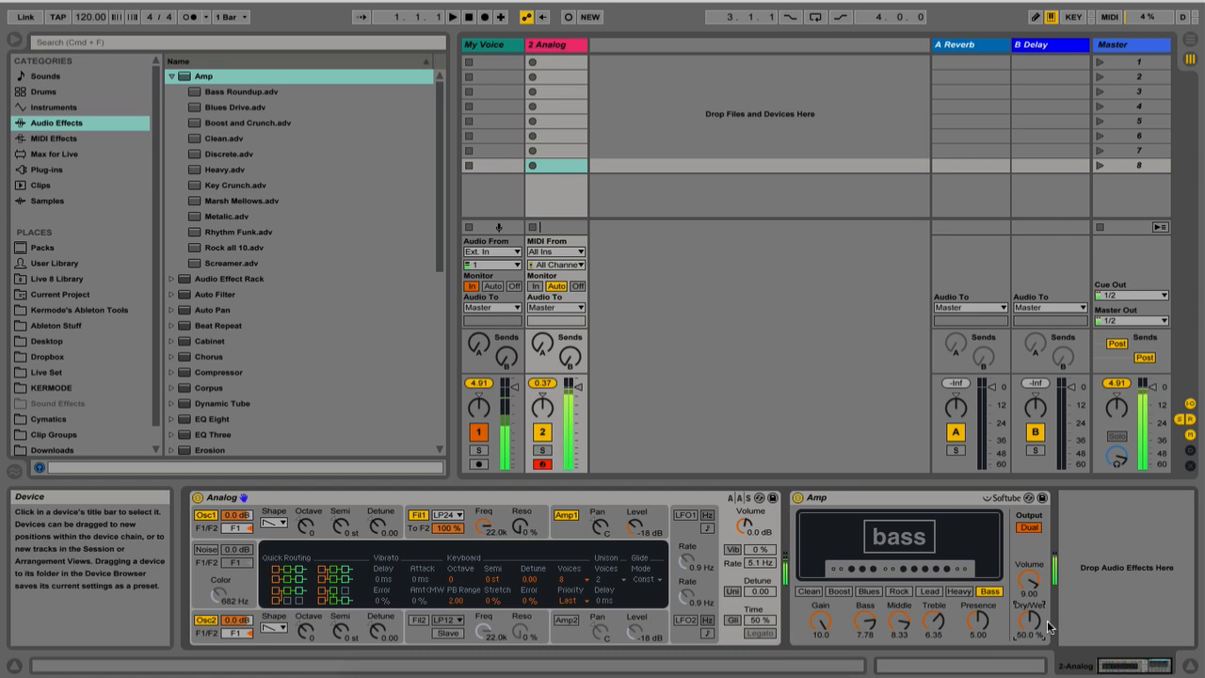
pyautogui.moveTo(1033, 626); pyautogui.dragTo(1030, 659)
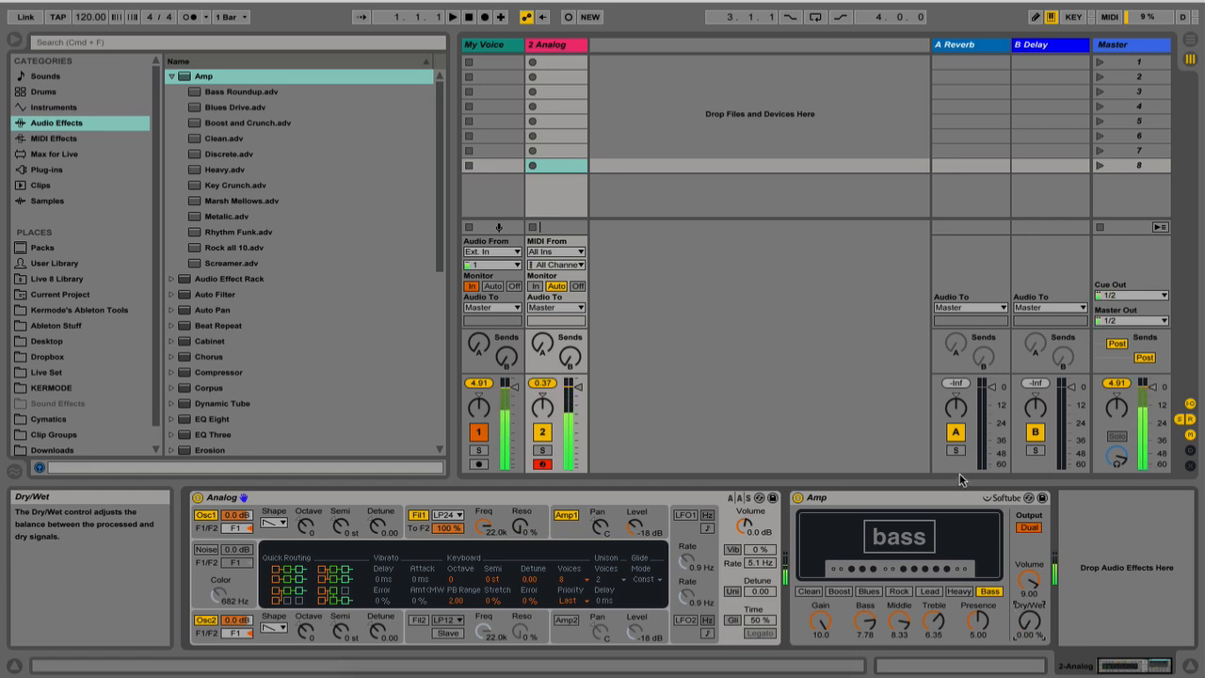
# Step: Delete the Amp effect and load Auto Filter after the Analog instrument
pyautogui.click(962, 499)
pyautogui.press('Delete')
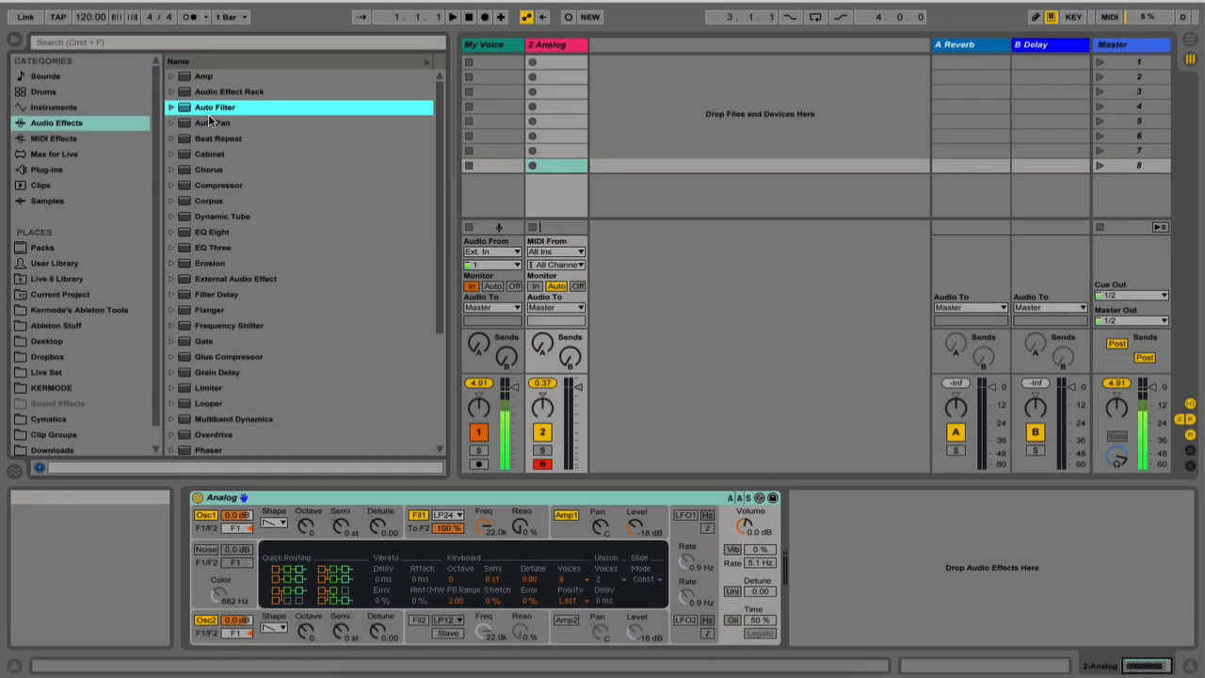
pyautogui.moveTo(913, 572); pyautogui.dragTo(921, 577)
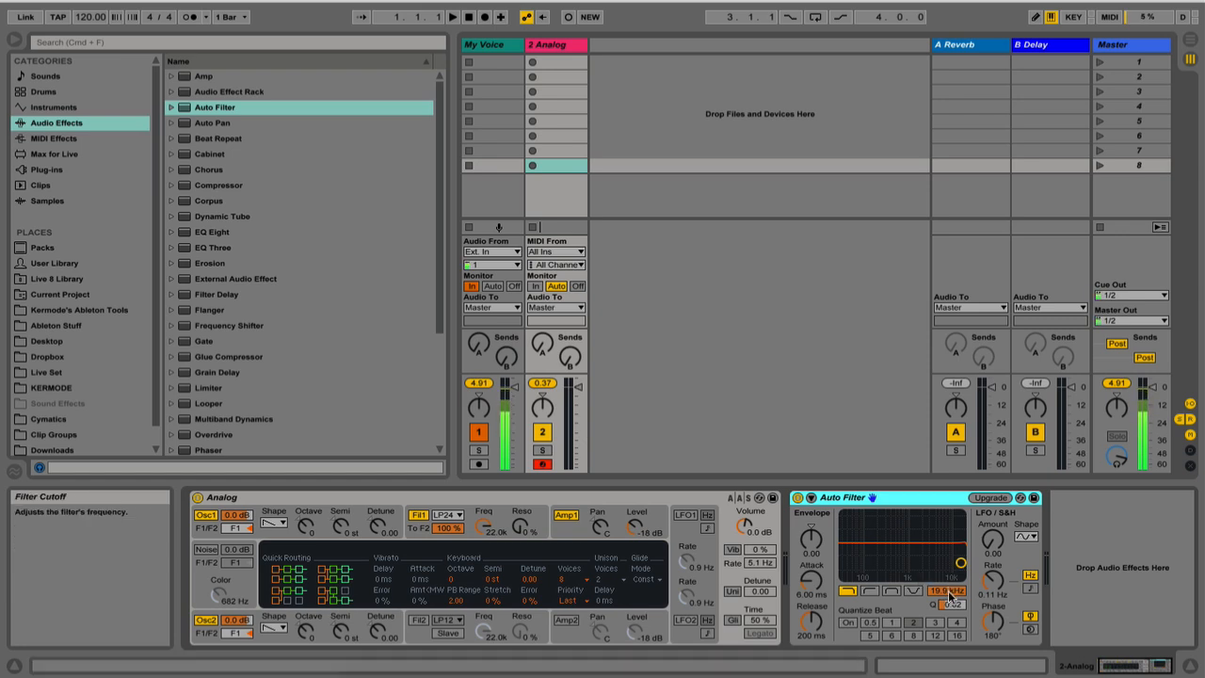
# Step: Sweep the Auto Filter's lowpass cutoff and Q, trying 19.9 kHz with Q 0.64, 8.68 kHz with 1.14 and 5.73 kHz with 1.27
pyautogui.moveTo(847, 565); pyautogui.dragTo(960, 566)
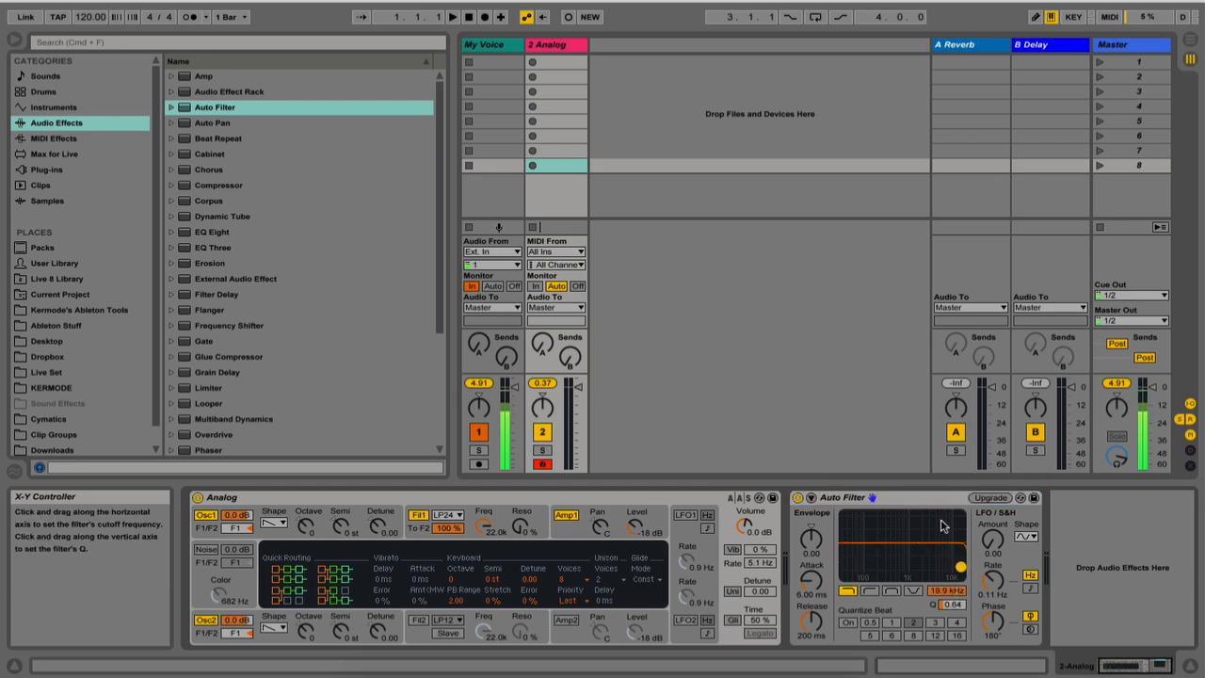
pyautogui.moveTo(957, 591)
pyautogui.mouseDown()
pyautogui.moveTo(958, 659)
pyautogui.moveTo(958, 584)
pyautogui.mouseUp()
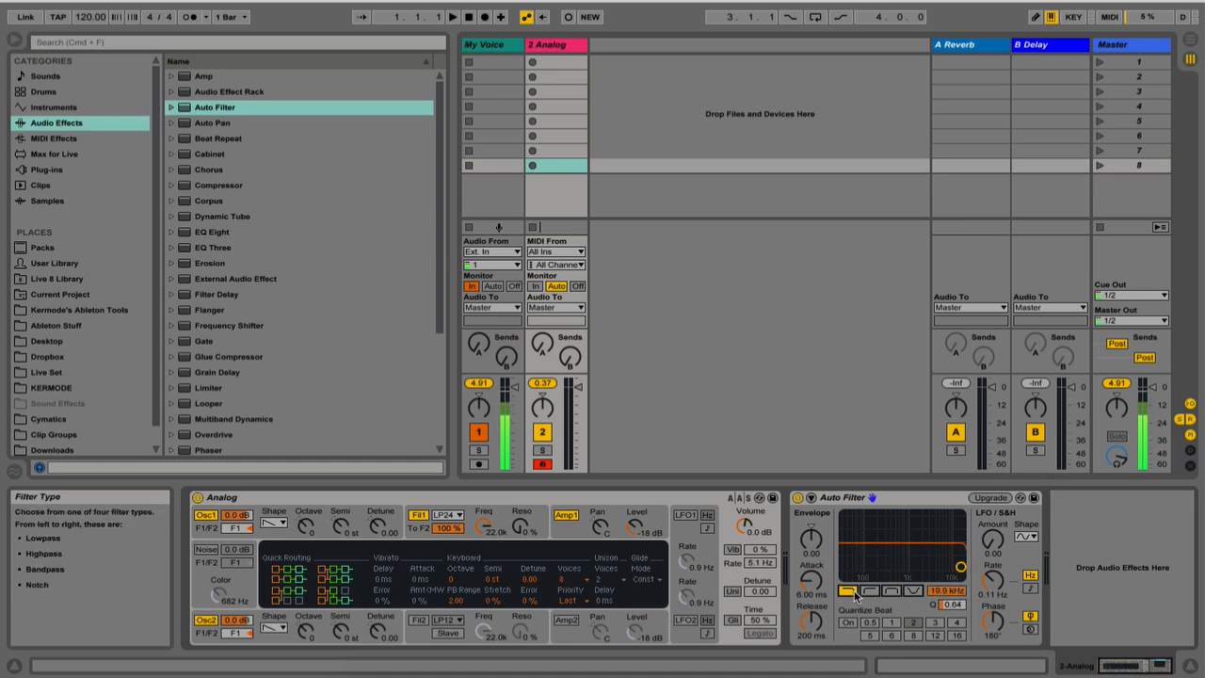
pyautogui.moveTo(947, 592)
pyautogui.mouseDown()
pyautogui.moveTo(947, 623)
pyautogui.moveTo(948, 597)
pyautogui.mouseUp()
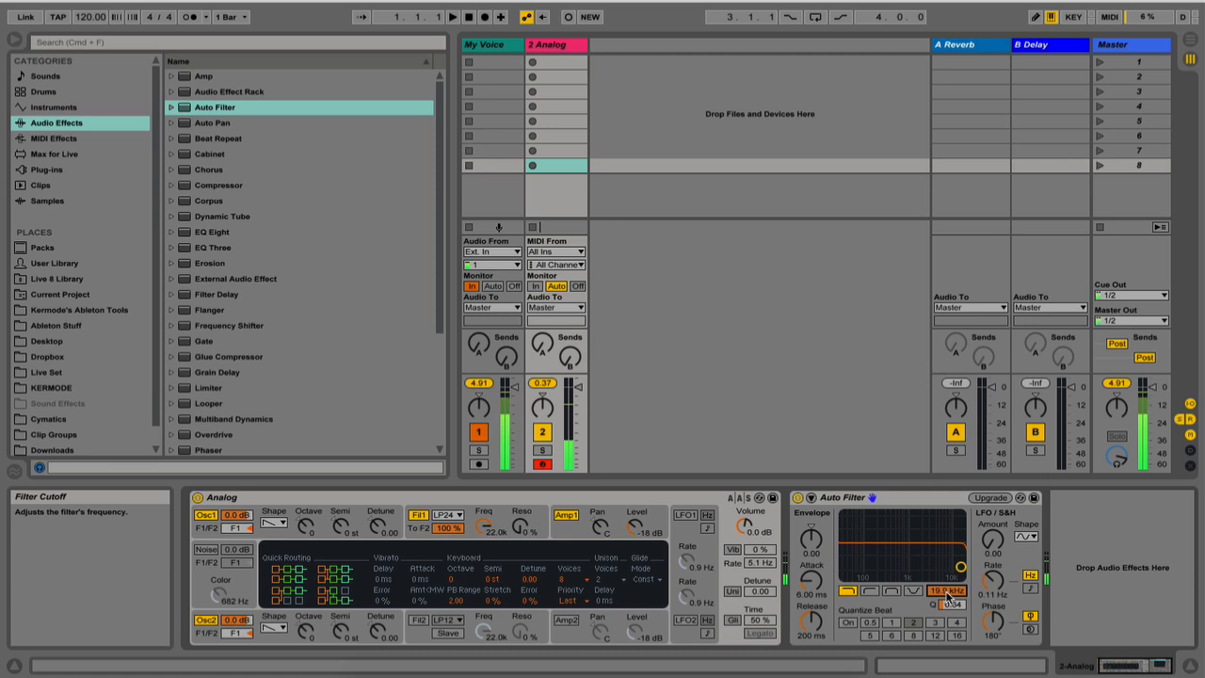
pyautogui.moveTo(961, 567); pyautogui.dragTo(952, 610)
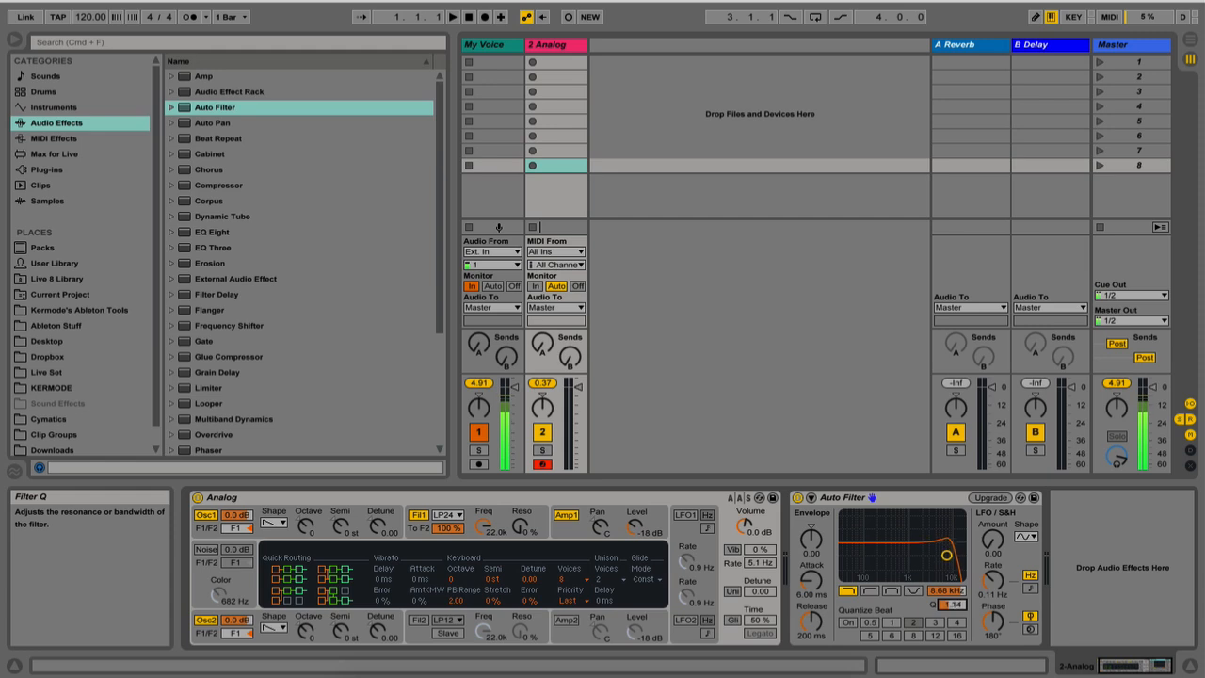
pyautogui.moveTo(955, 603)
pyautogui.mouseDown()
pyautogui.moveTo(954, 570)
pyautogui.moveTo(954, 603)
pyautogui.mouseUp()
pyautogui.moveTo(951, 591); pyautogui.dragTo(954, 589)
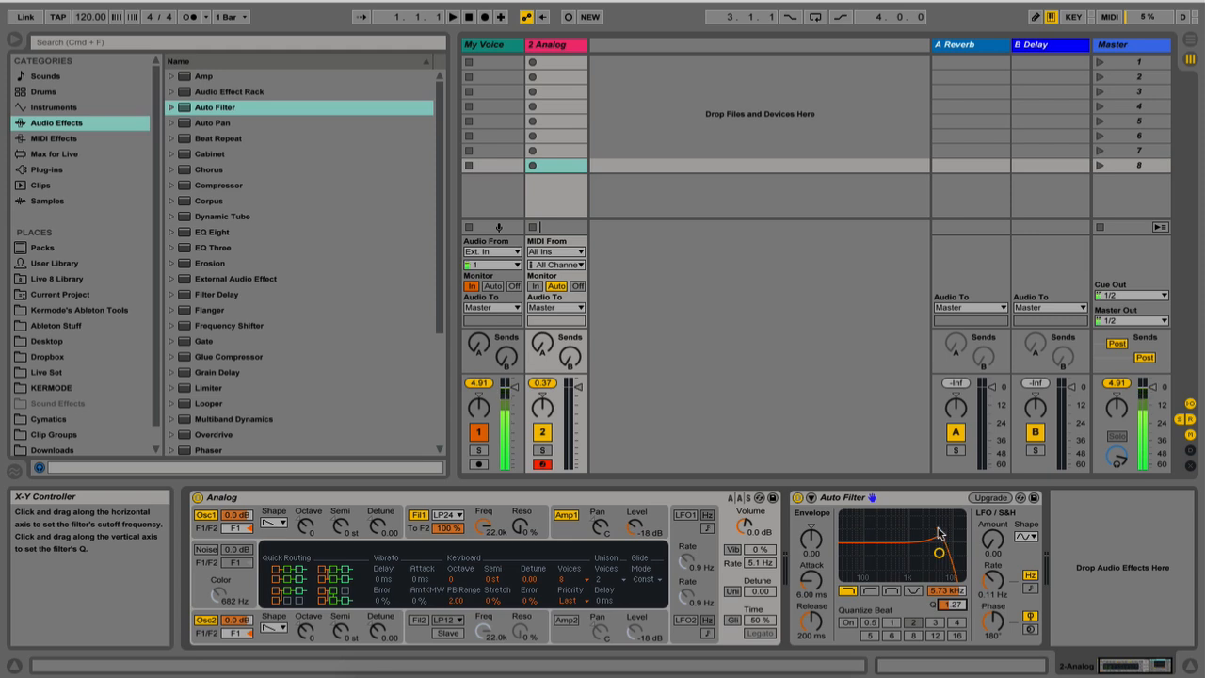
# Step: Try the Auto Filter at 168 Hz with Q 3.00, and set the cutoff to 152 Hz with Q 0.68
pyautogui.moveTo(948, 548); pyautogui.dragTo(951, 629)
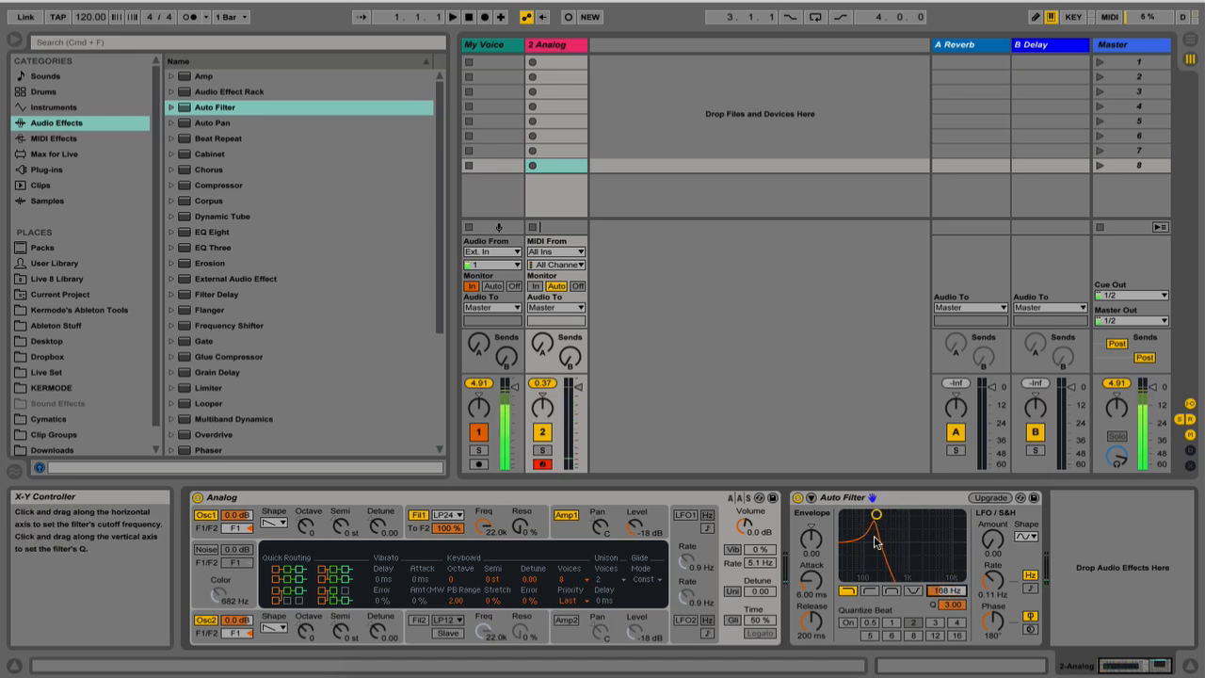
pyautogui.moveTo(957, 601); pyautogui.dragTo(956, 638)
pyautogui.moveTo(952, 590)
pyautogui.mouseDown()
pyautogui.moveTo(952, 513)
pyautogui.moveTo(948, 606)
pyautogui.mouseUp()
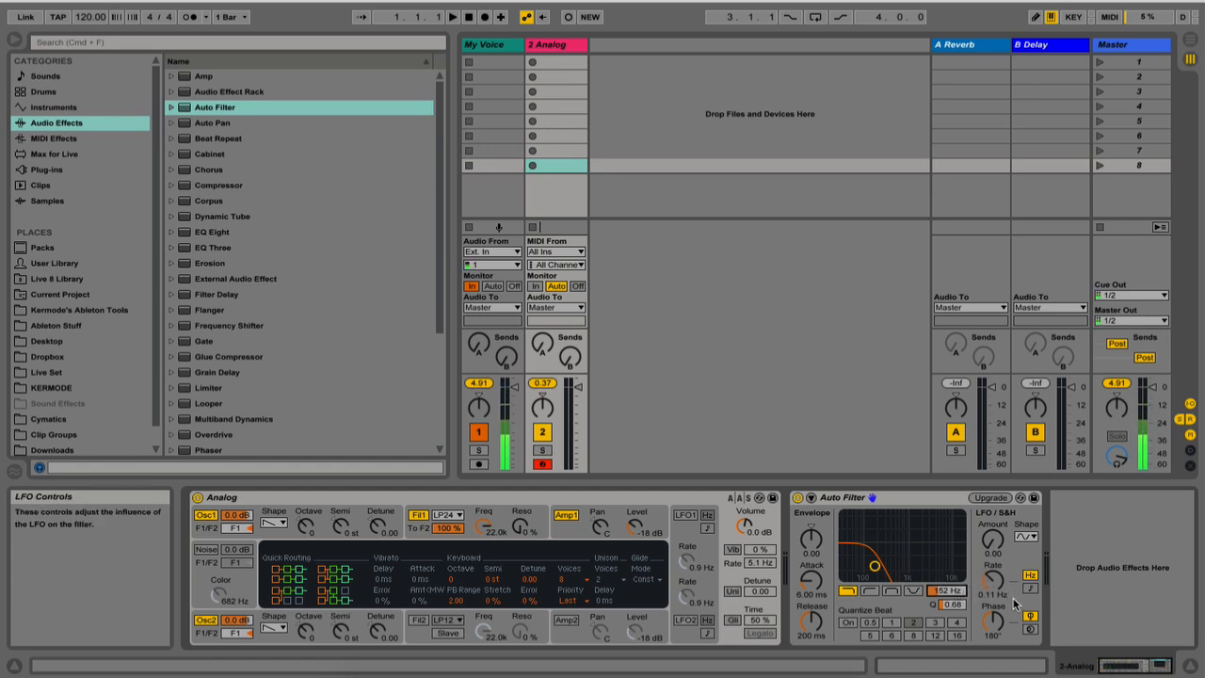
# Step: Set the Auto Filter's LFO amount to 30.0 and choose the sine wave as its LFO shape
pyautogui.moveTo(994, 544)
pyautogui.mouseDown()
pyautogui.moveTo(1004, 523)
pyautogui.moveTo(993, 529)
pyautogui.mouseUp()
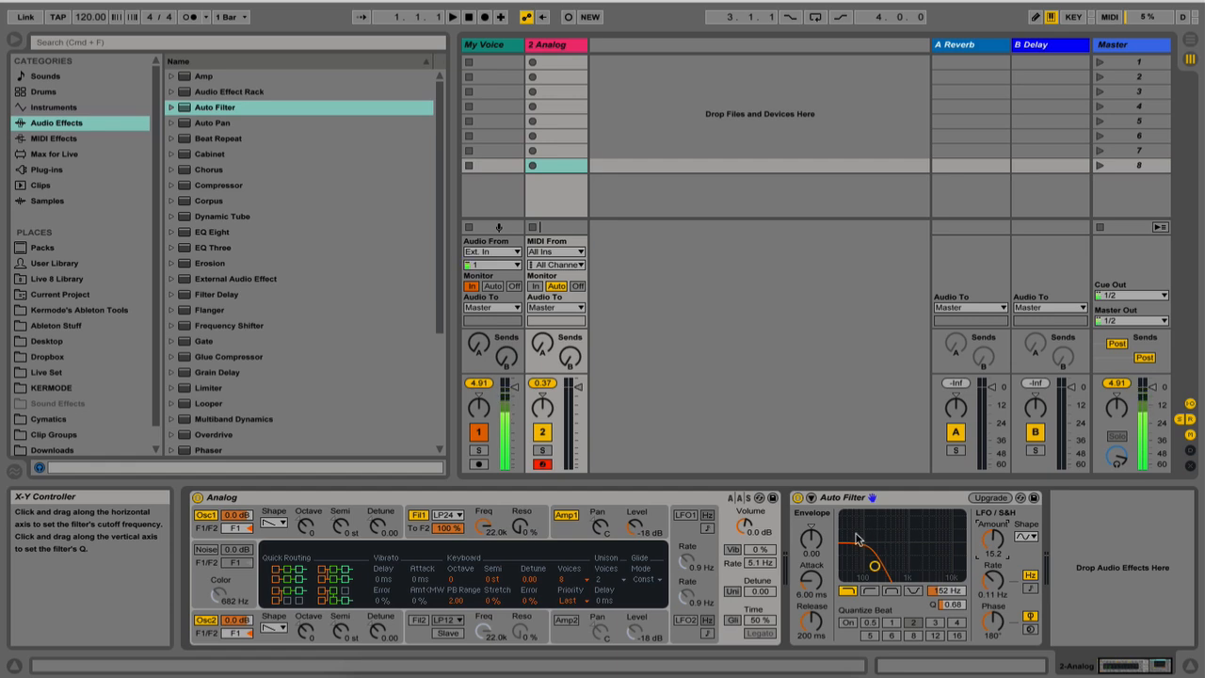
pyautogui.moveTo(980, 537); pyautogui.dragTo(980, 509)
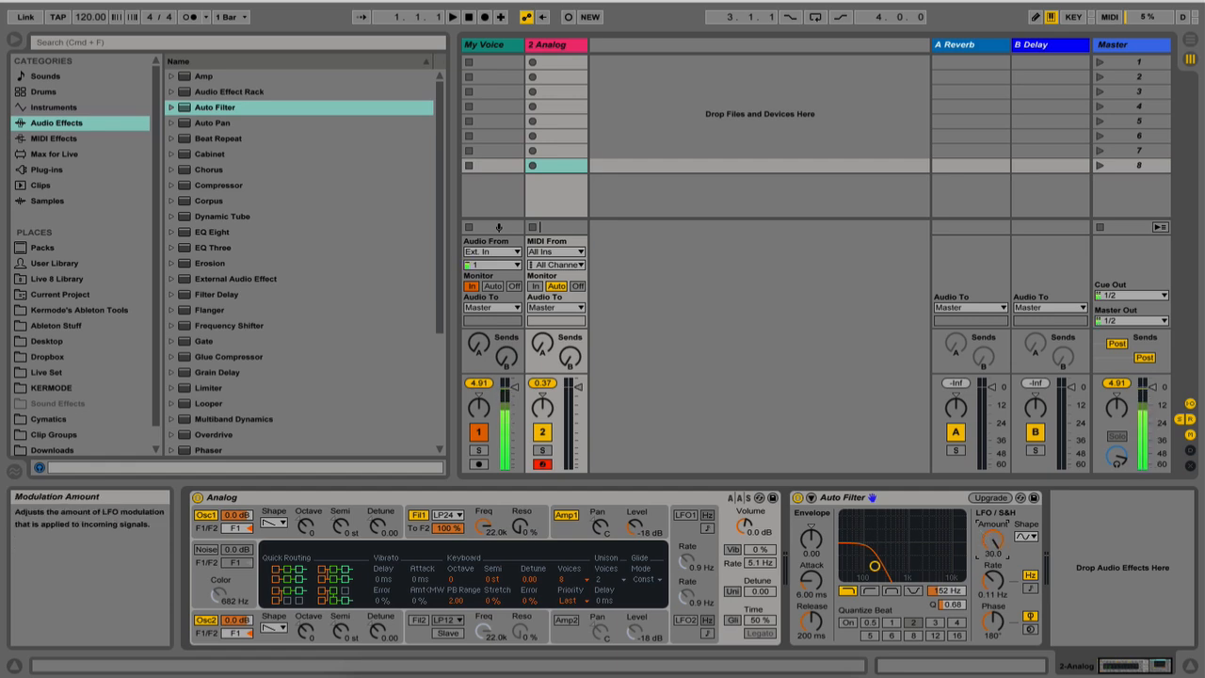
pyautogui.click(1026, 536)
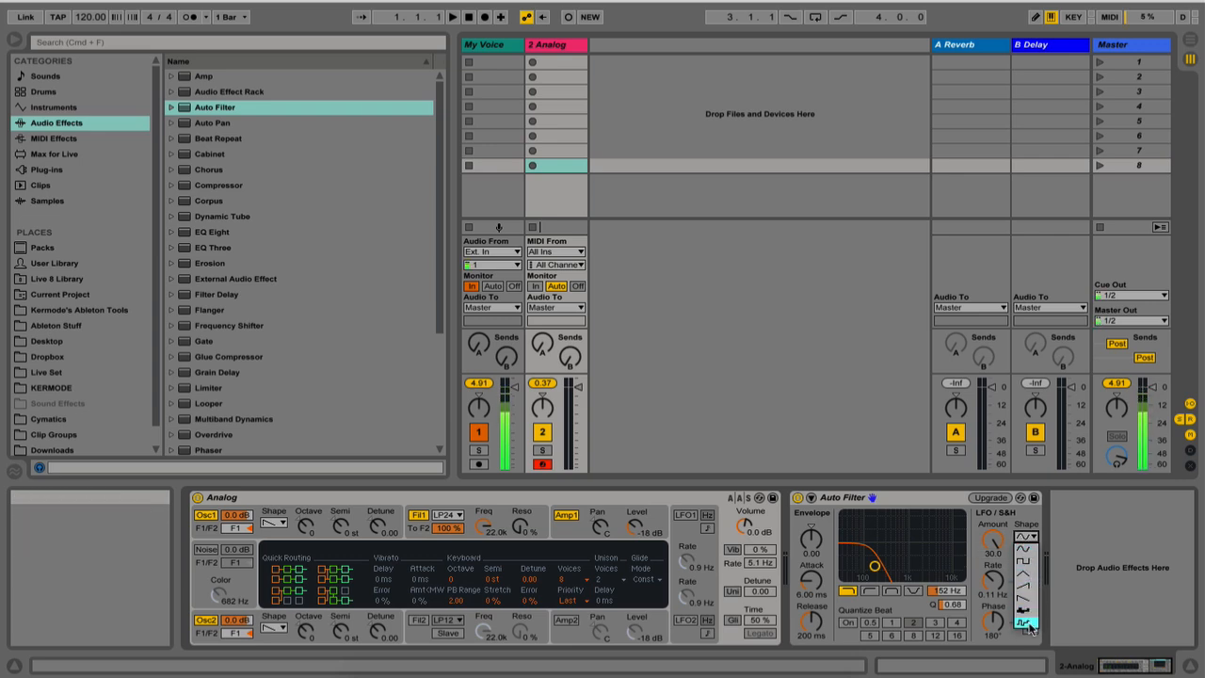
pyautogui.click(1025, 550)
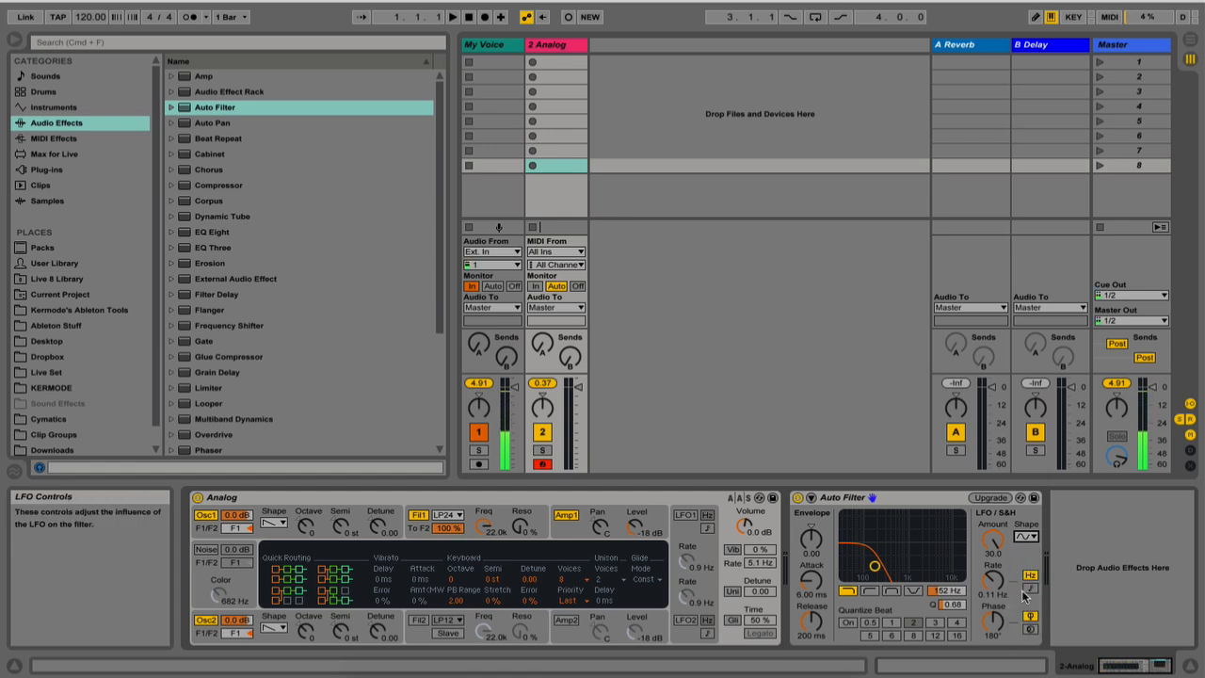
# Step: Lower the LFO rate to 0.03 Hz and switch the rate from Hertz to tempo-synced beat divisions
pyautogui.moveTo(993, 578); pyautogui.dragTo(993, 517)
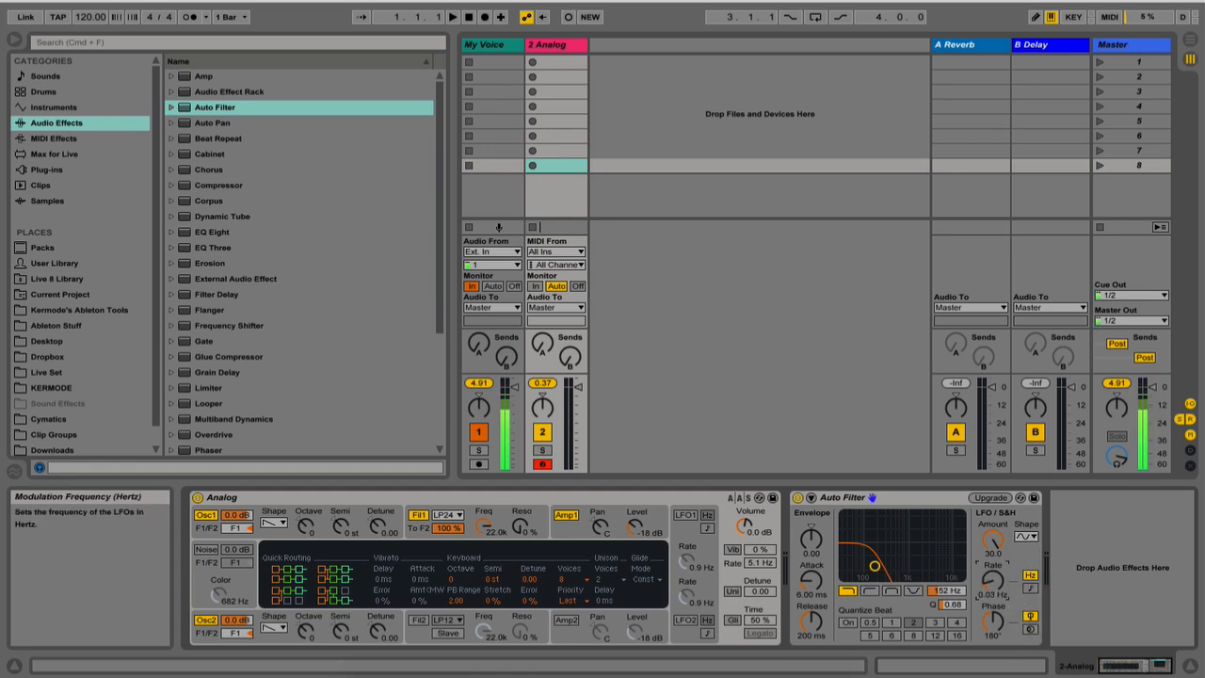
pyautogui.click(1031, 589)
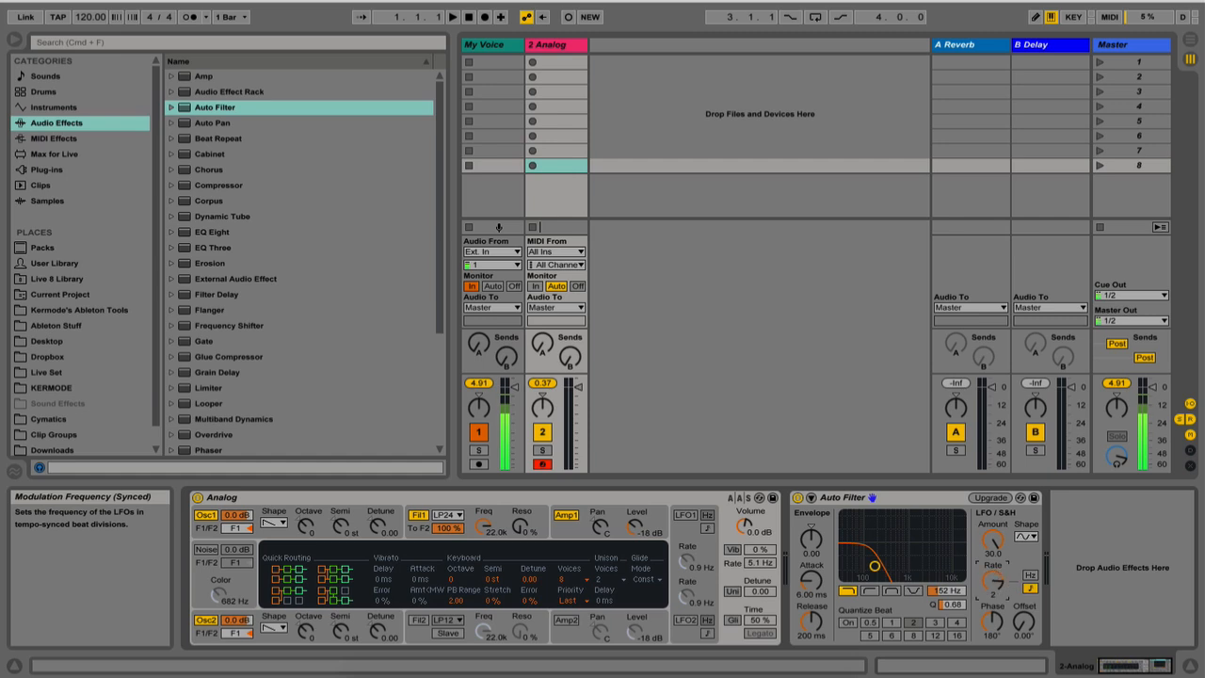
# Step: Set the Auto Filter's LFO phase to 0.00°, and raise the filter cutoff to about 2.14 kHz with Q 2.45
pyautogui.click(1000, 635)
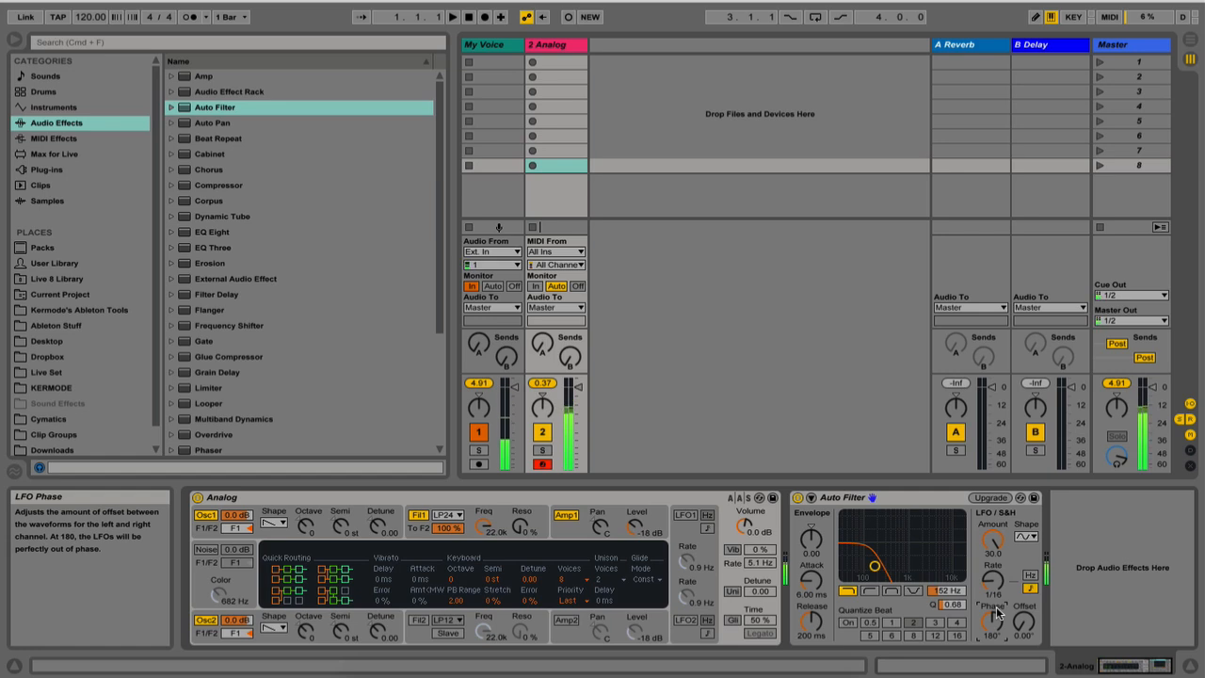
pyautogui.moveTo(990, 628); pyautogui.dragTo(990, 673)
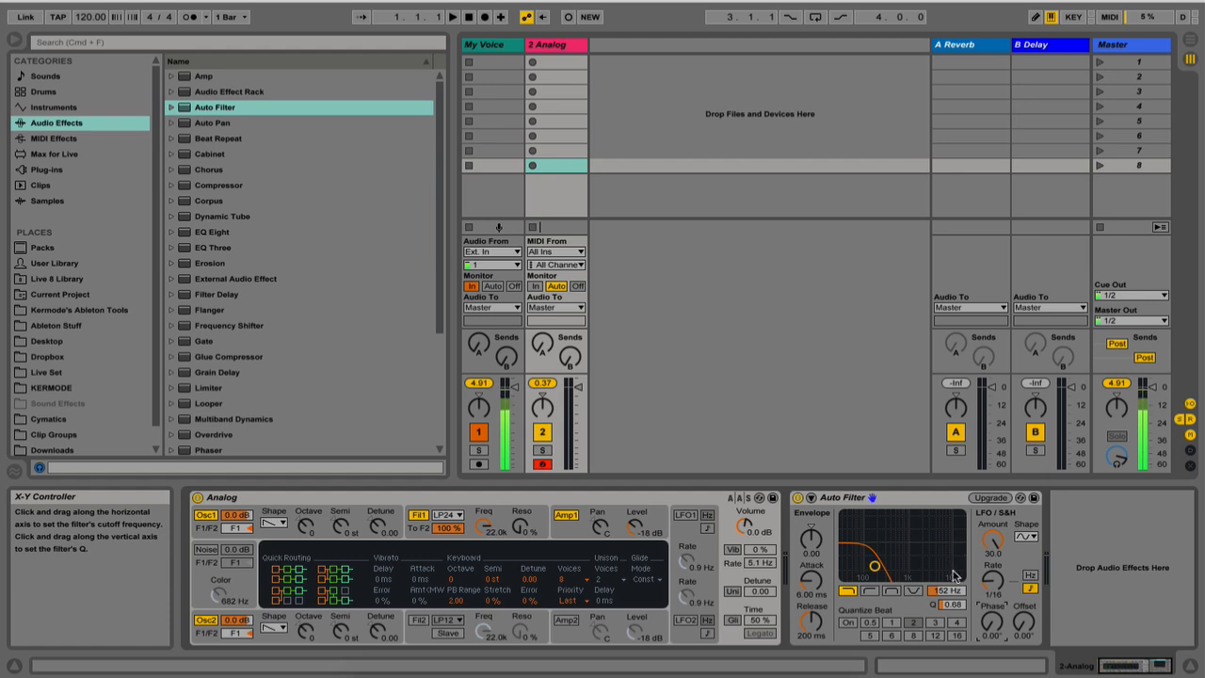
pyautogui.moveTo(949, 590); pyautogui.dragTo(949, 537)
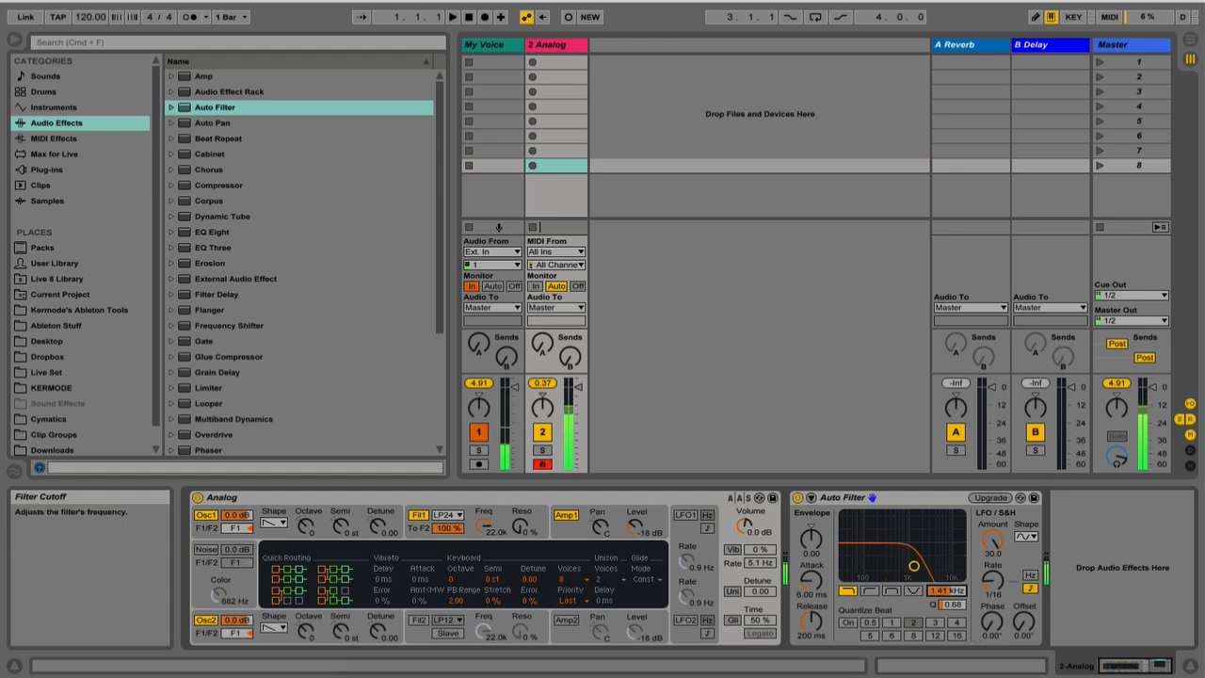
pyautogui.moveTo(954, 607); pyautogui.dragTo(955, 565)
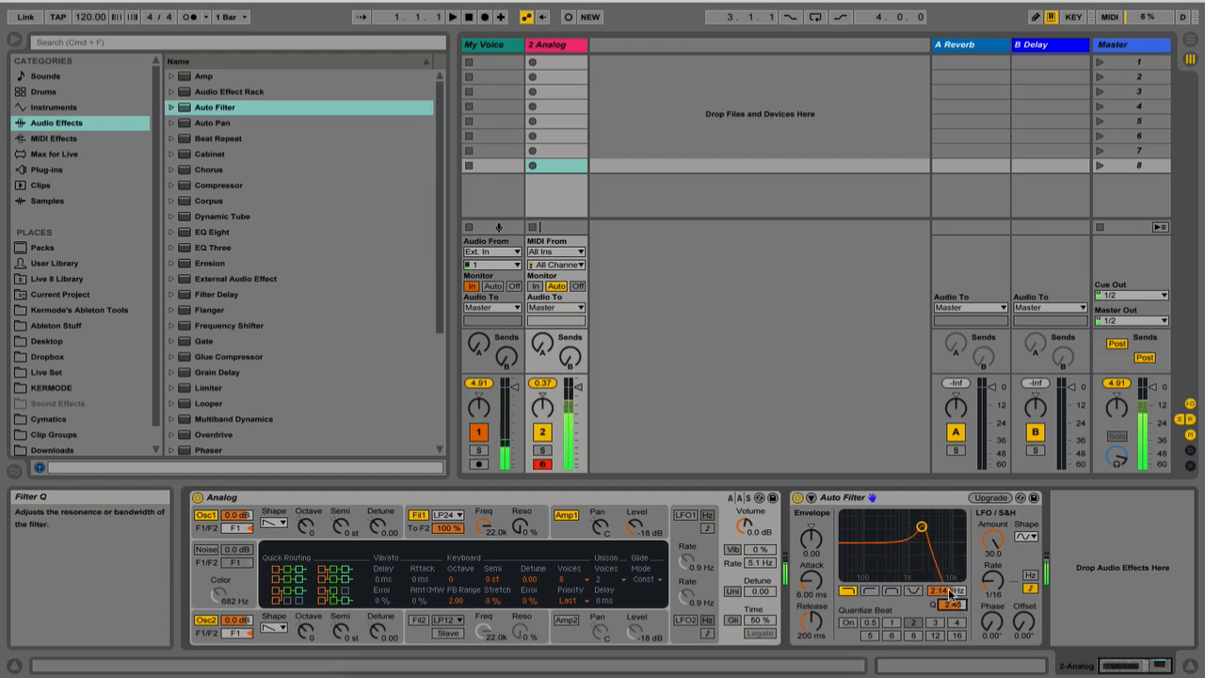
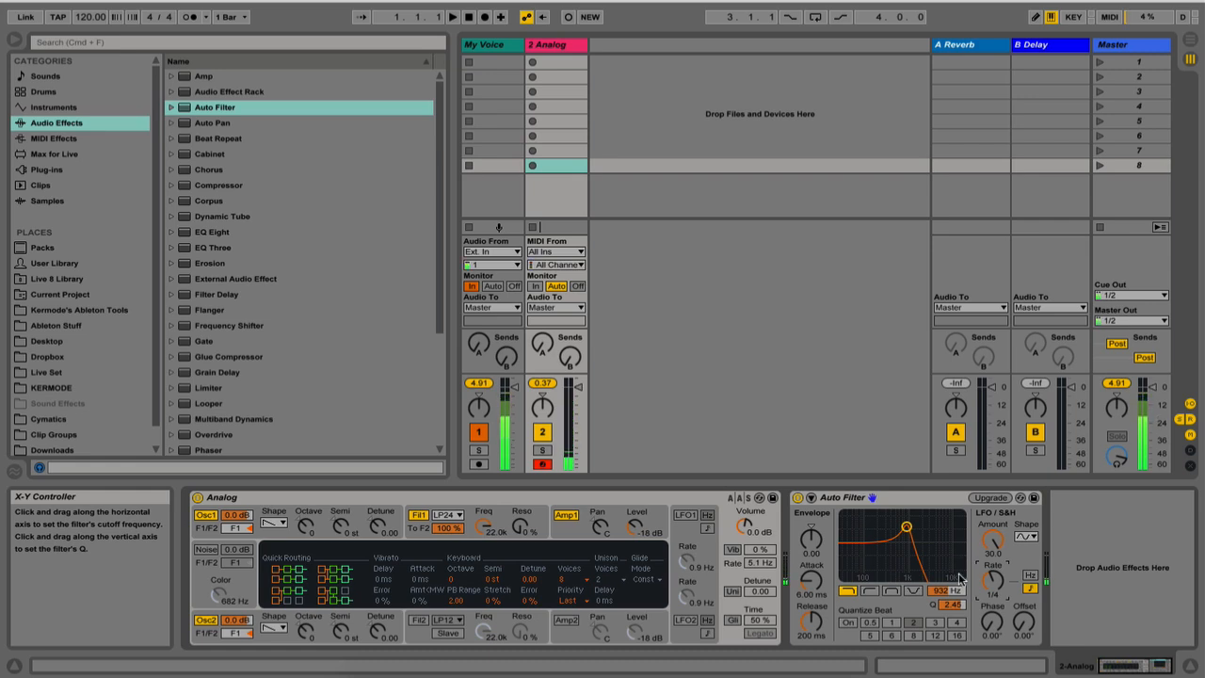
# Step: Remove the Auto Filter from the Analog track and load EQ Eight after the Analog instrument in its place
pyautogui.click(911, 499)
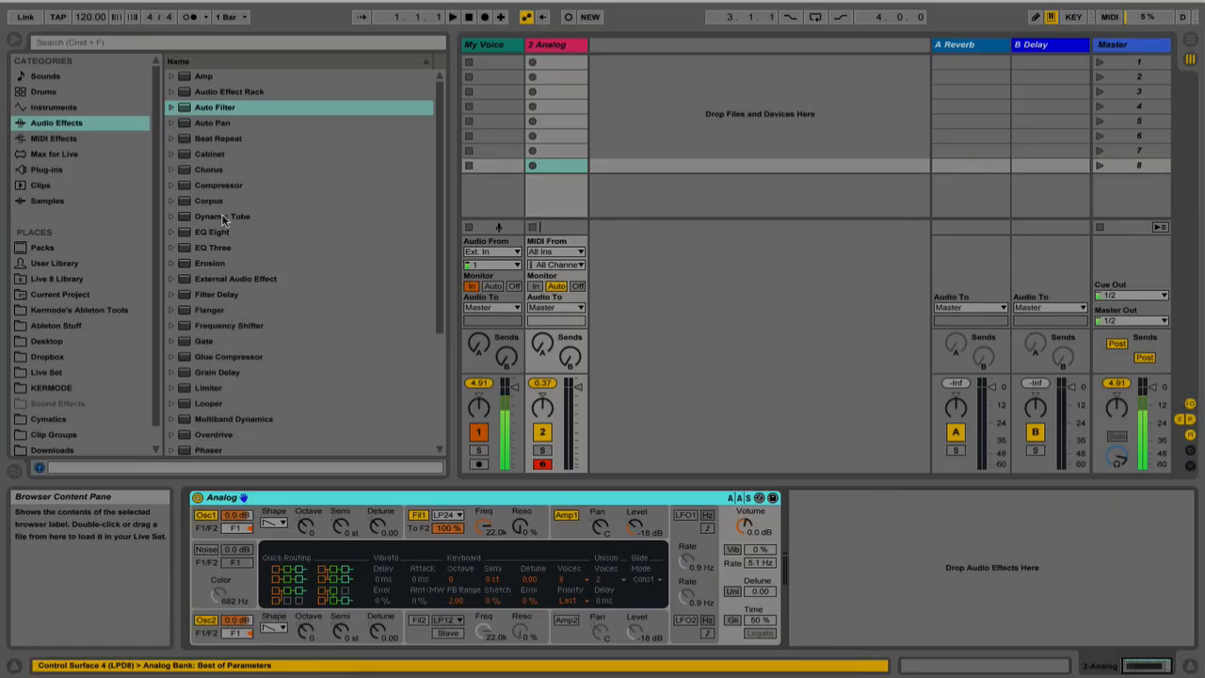
pyautogui.moveTo(212, 231); pyautogui.dragTo(883, 538)
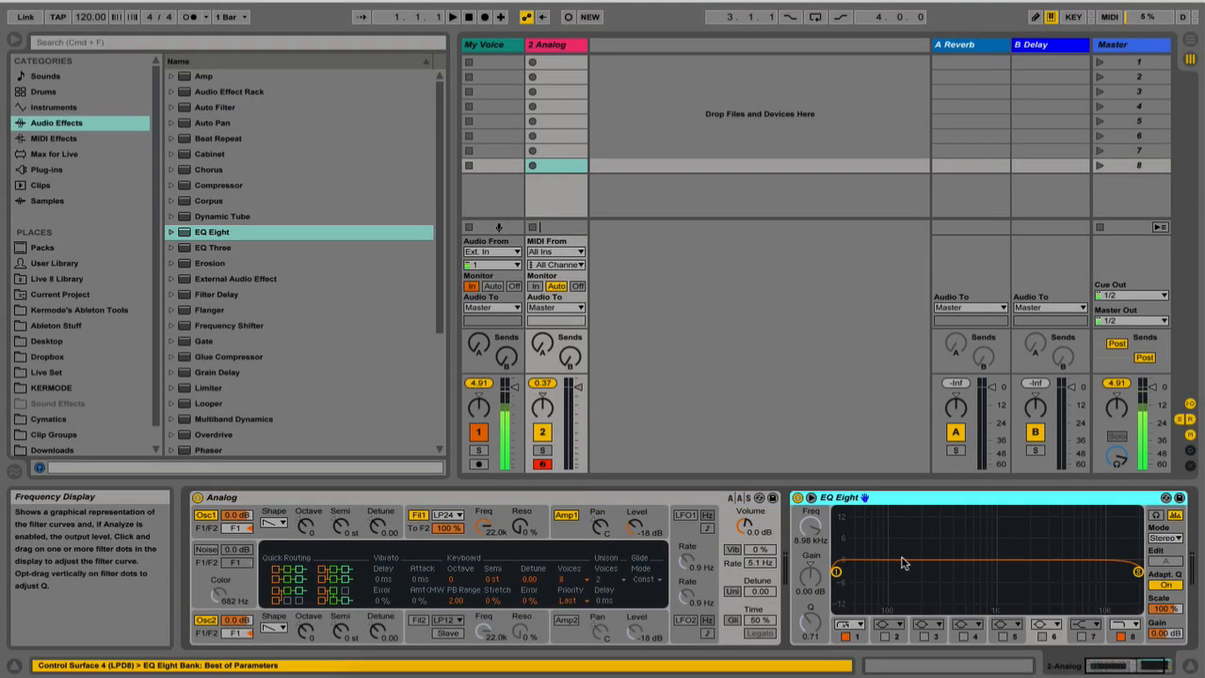
# Step: Disable EQ Eight's bands 1 and 8 and enable band 2 as a bell filter at about 411 Hz
pyautogui.click(1124, 638)
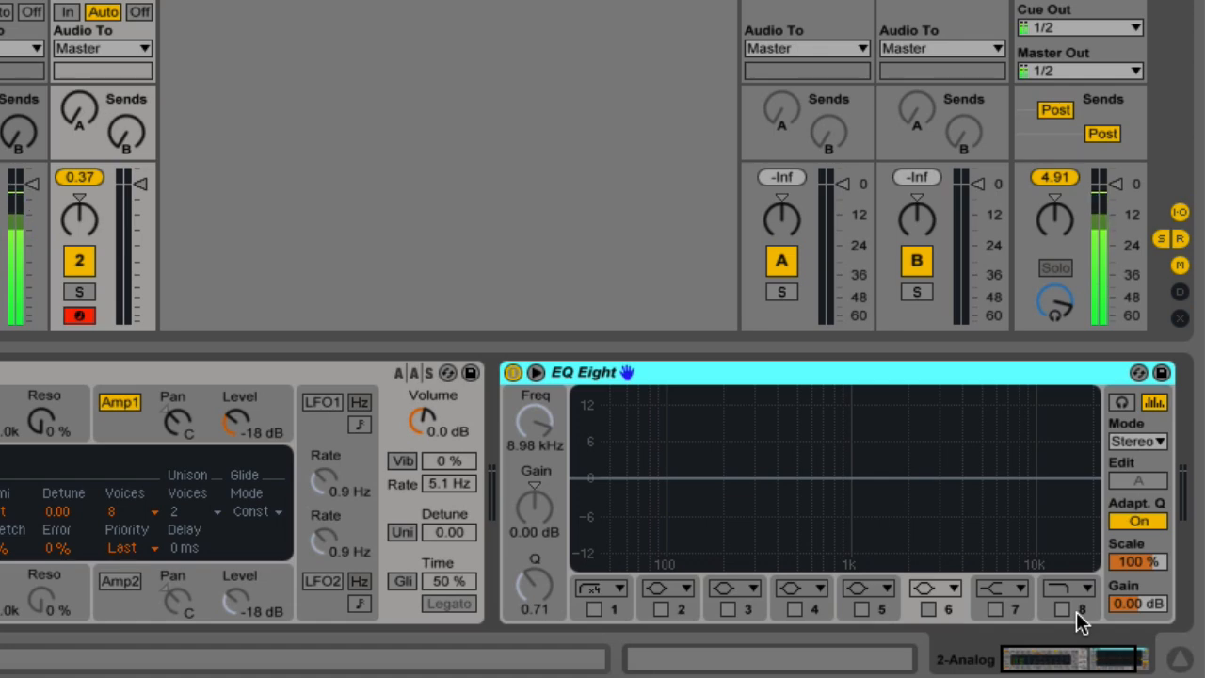
pyautogui.click(661, 610)
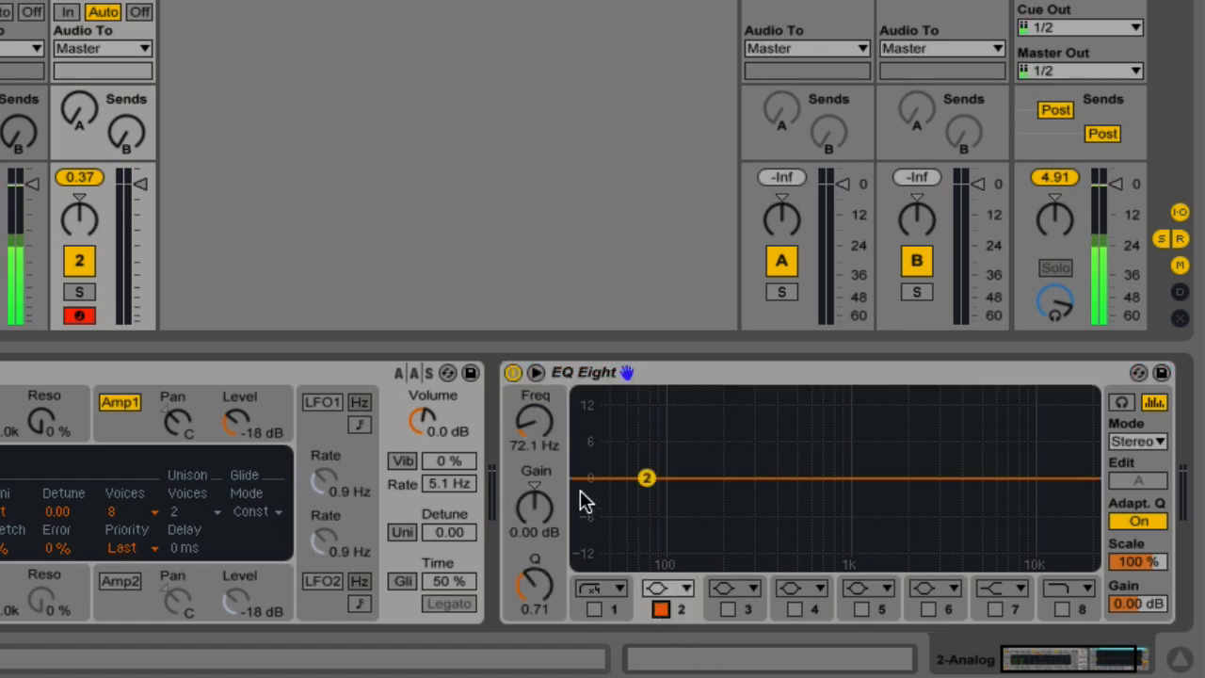
pyautogui.moveTo(540, 429); pyautogui.dragTo(540, 397)
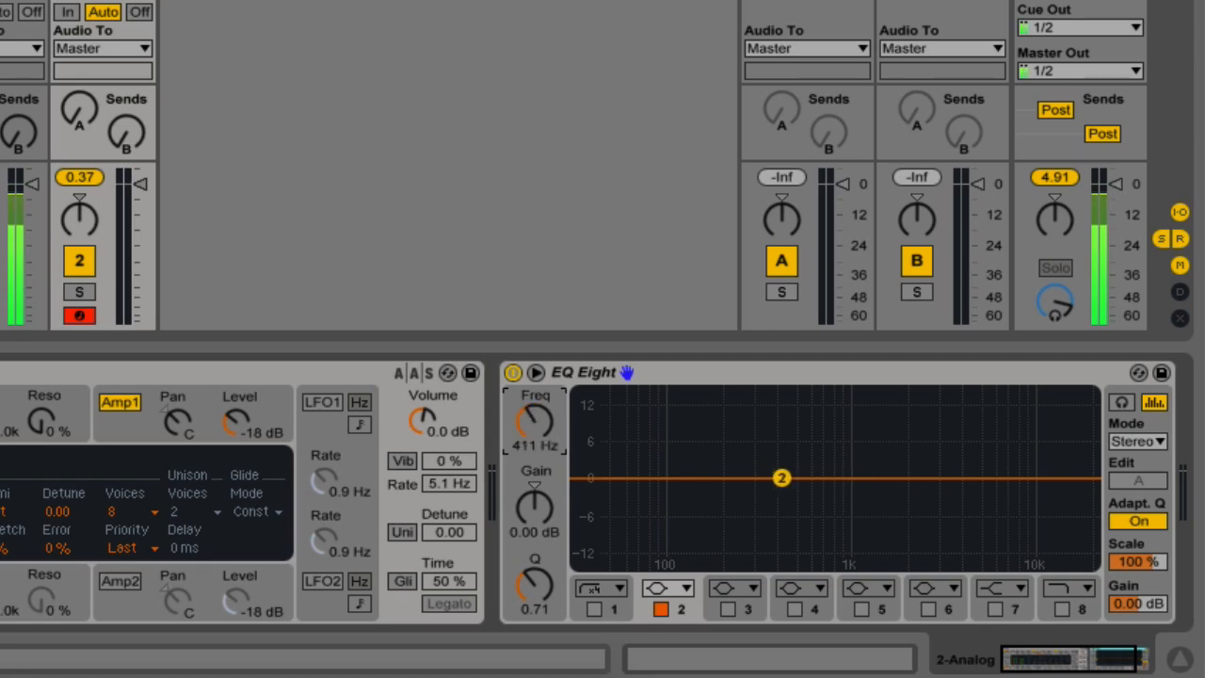
pyautogui.click(668, 588)
pyautogui.click(668, 588)
pyautogui.click(668, 588)
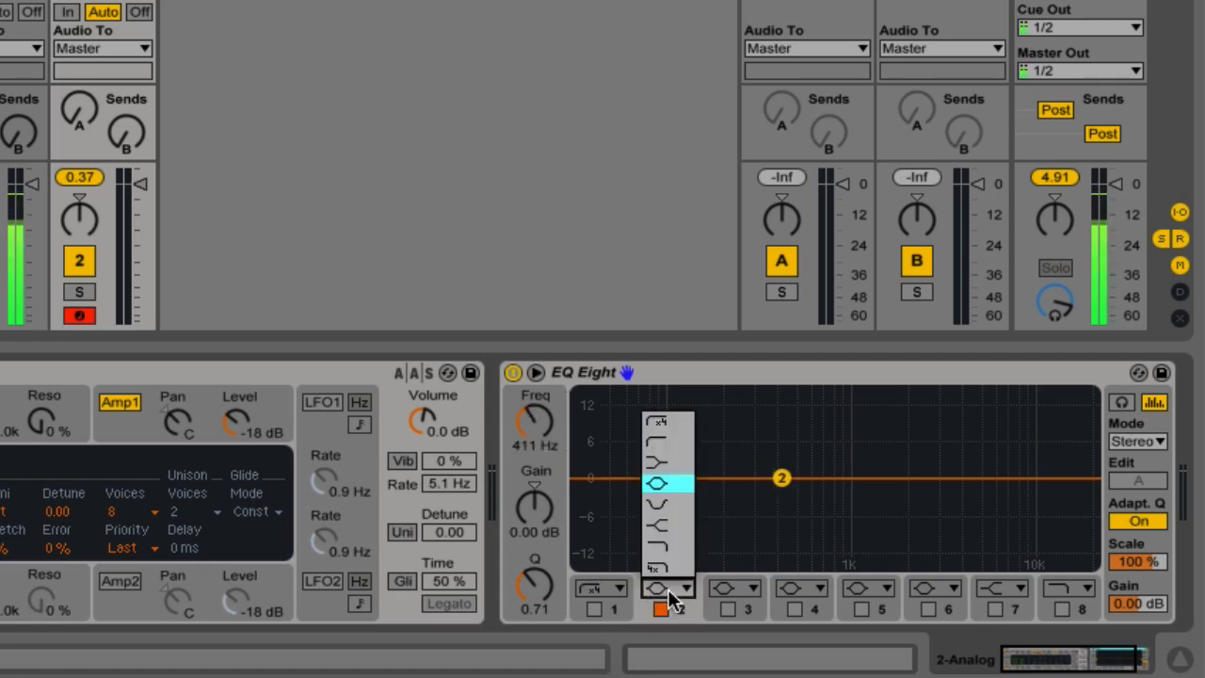
pyautogui.click(660, 485)
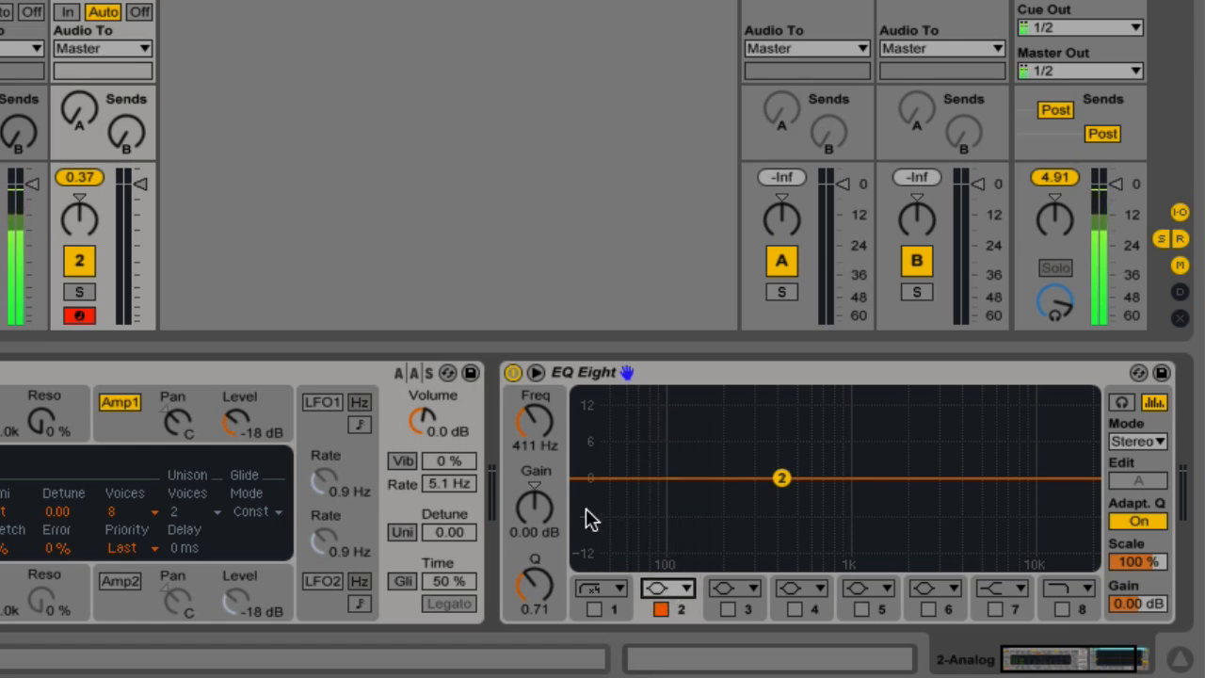
# Step: Sweep band 2's gain from -15.0 dB up to 15.0 dB and lower its frequency to about 261 Hz
pyautogui.moveTo(537, 514); pyautogui.dragTo(538, 604)
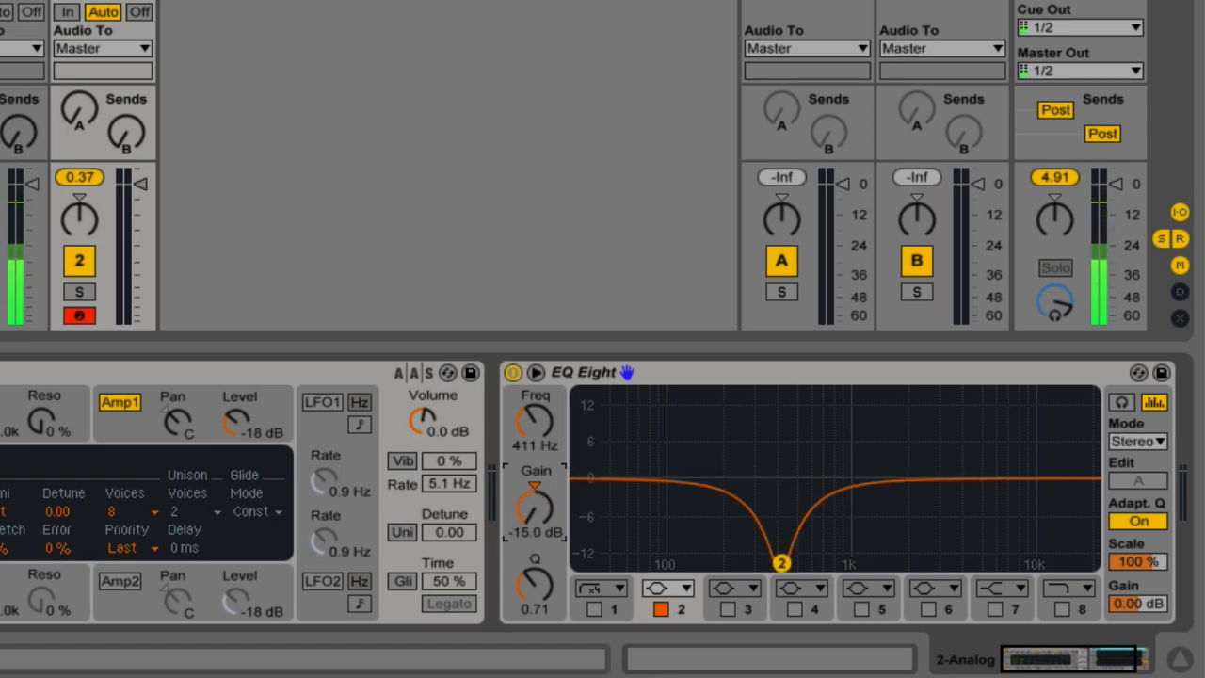
pyautogui.moveTo(538, 604); pyautogui.dragTo(538, 423)
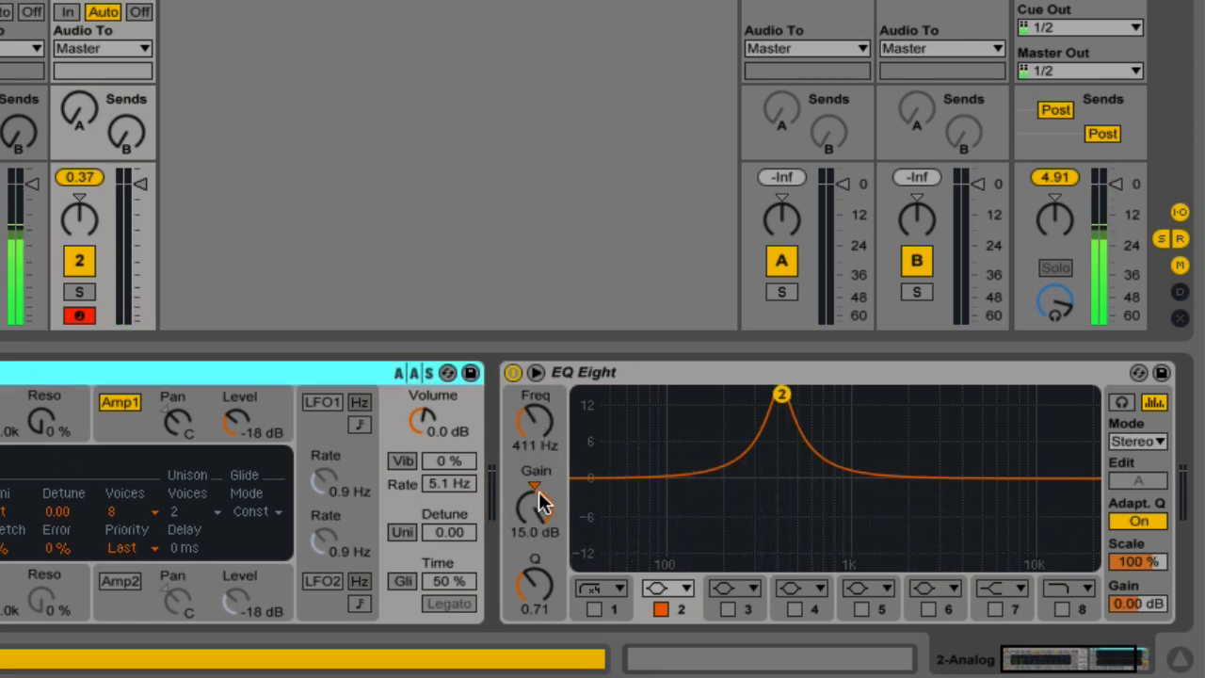
pyautogui.moveTo(536, 517)
pyautogui.mouseDown()
pyautogui.moveTo(535, 673)
pyautogui.moveTo(534, 508)
pyautogui.mouseUp()
pyautogui.moveTo(528, 447)
pyautogui.mouseDown()
pyautogui.moveTo(528, 377)
pyautogui.moveTo(528, 484)
pyautogui.moveTo(528, 410)
pyautogui.moveTo(528, 452)
pyautogui.moveTo(524, 437)
pyautogui.mouseUp()
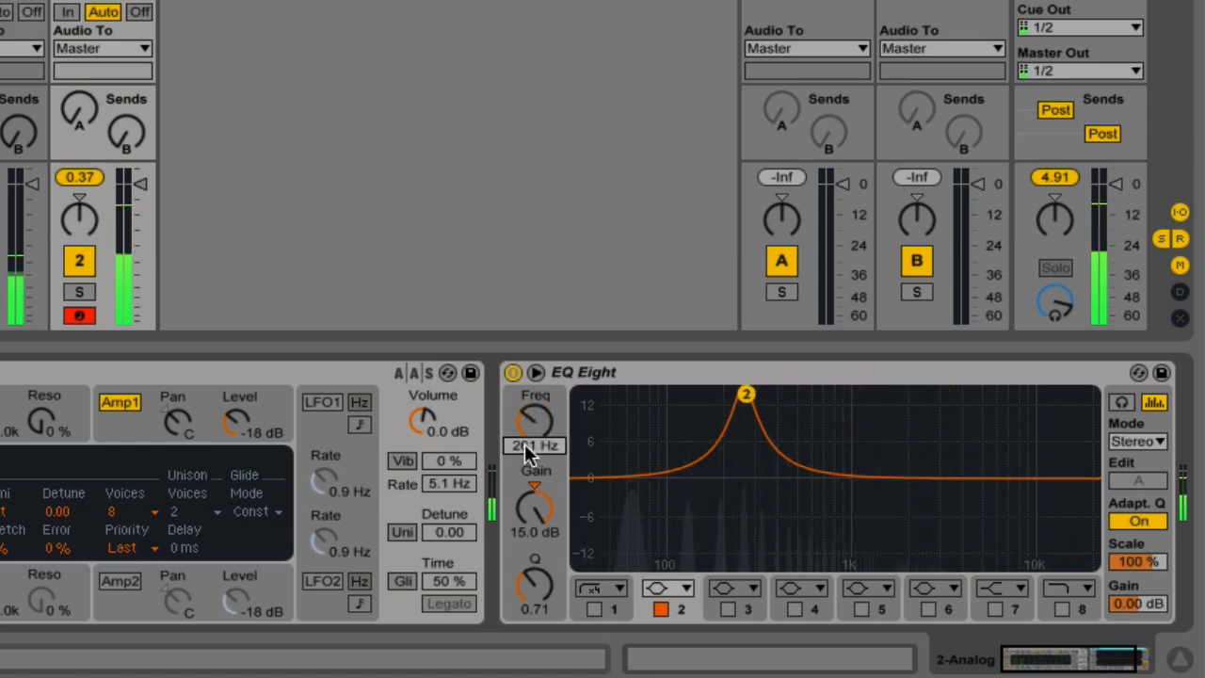
# Step: Compare band 2's Q at 18.0 and 0.24, ending on a narrow -15.0 dB cut at about 62 Hz with Q 18.0
pyautogui.moveTo(534, 584); pyautogui.dragTo(533, 509)
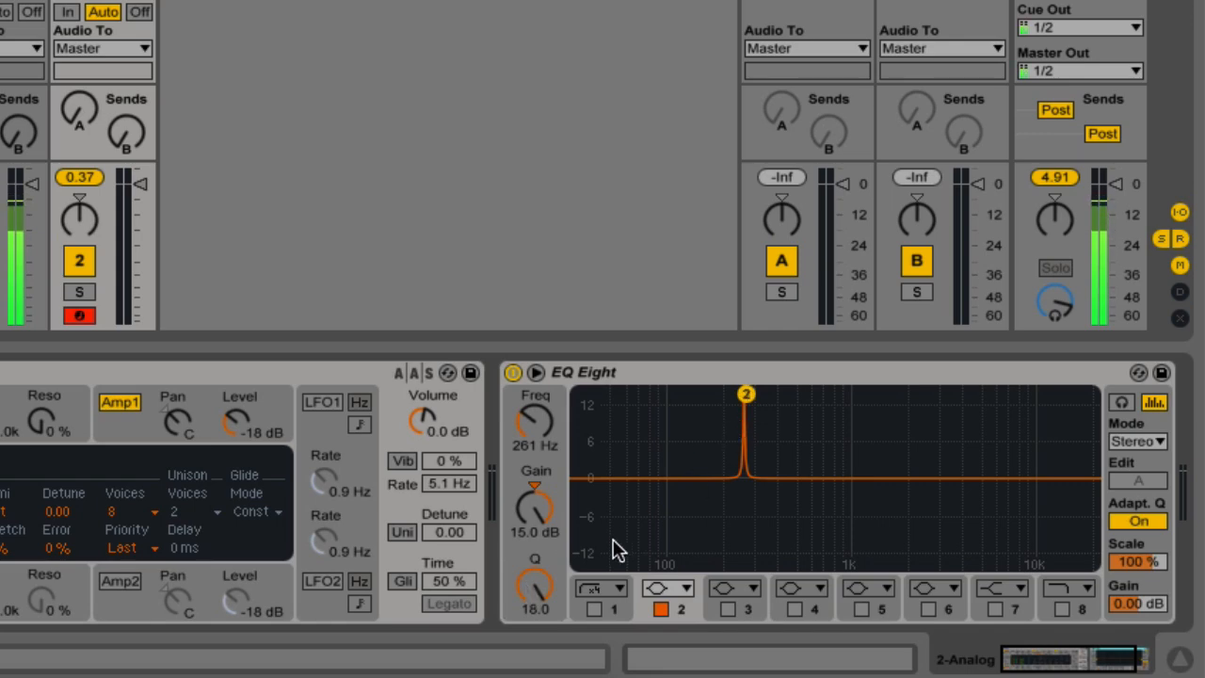
pyautogui.moveTo(533, 603); pyautogui.dragTo(533, 654)
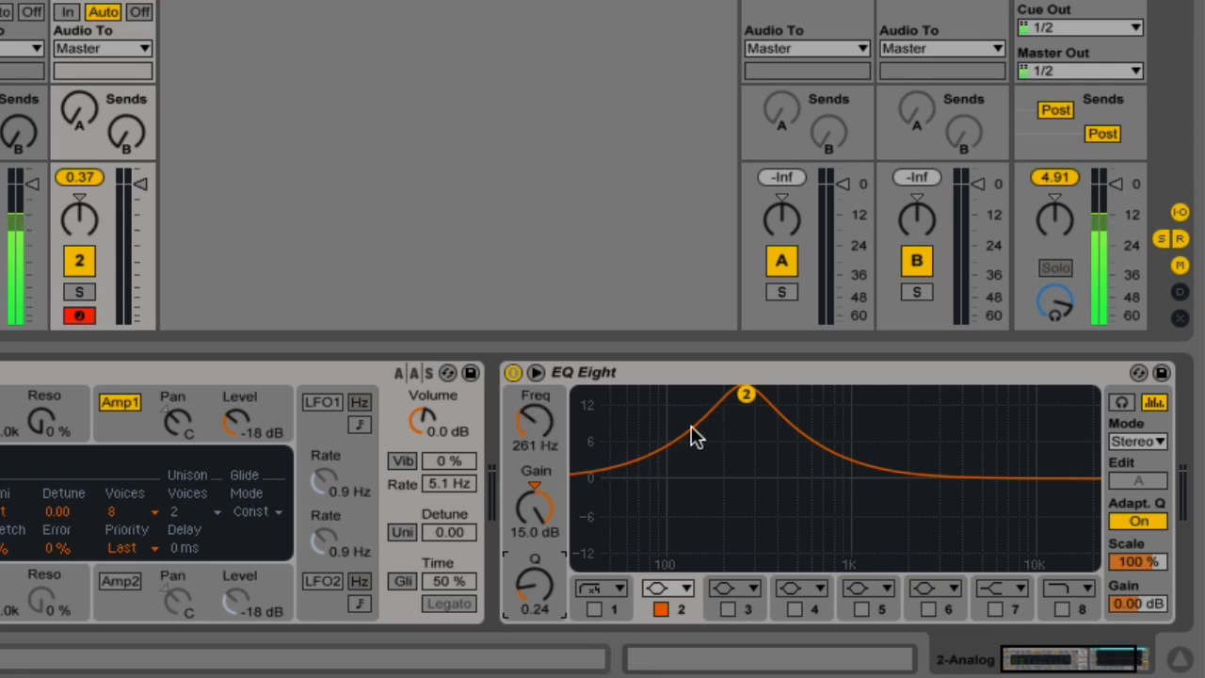
pyautogui.moveTo(746, 394); pyautogui.dragTo(687, 393)
pyautogui.moveTo(532, 584); pyautogui.dragTo(533, 513)
pyautogui.moveTo(517, 429)
pyautogui.mouseDown()
pyautogui.moveTo(518, 443)
pyautogui.moveTo(517, 296)
pyautogui.moveTo(518, 420)
pyautogui.mouseUp()
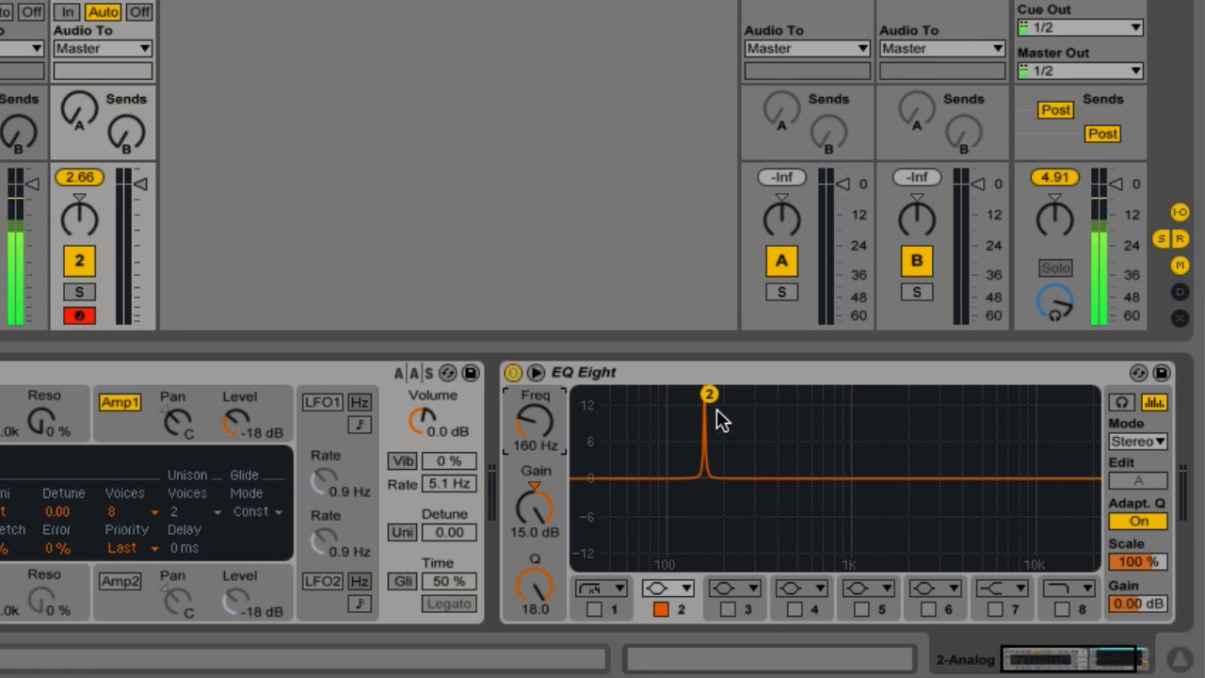
pyautogui.moveTo(709, 393)
pyautogui.mouseDown()
pyautogui.moveTo(723, 562)
pyautogui.moveTo(737, 560)
pyautogui.moveTo(633, 562)
pyautogui.mouseUp()
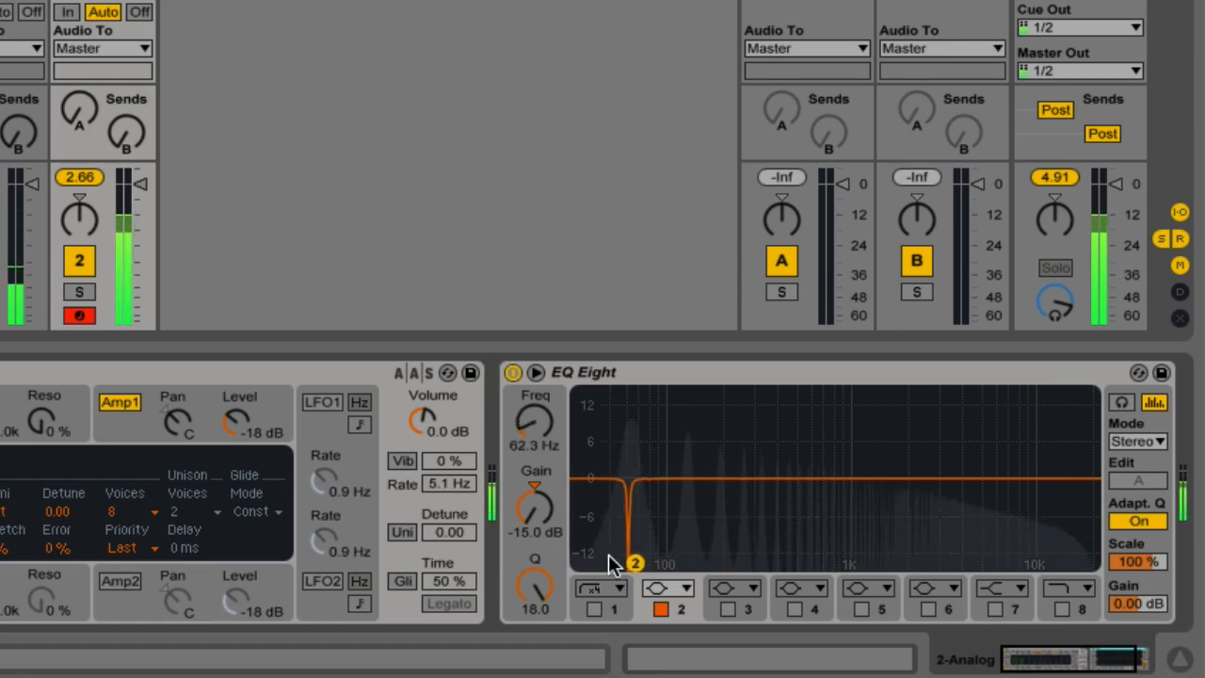
# Step: Reshape band 2 into a wide boost of about 8.80 dB at 3.35 kHz with Q 0.44
pyautogui.moveTo(537, 586); pyautogui.dragTo(538, 635)
pyautogui.moveTo(636, 563)
pyautogui.mouseDown()
pyautogui.moveTo(744, 550)
pyautogui.moveTo(748, 563)
pyautogui.moveTo(944, 429)
pyautogui.mouseUp()
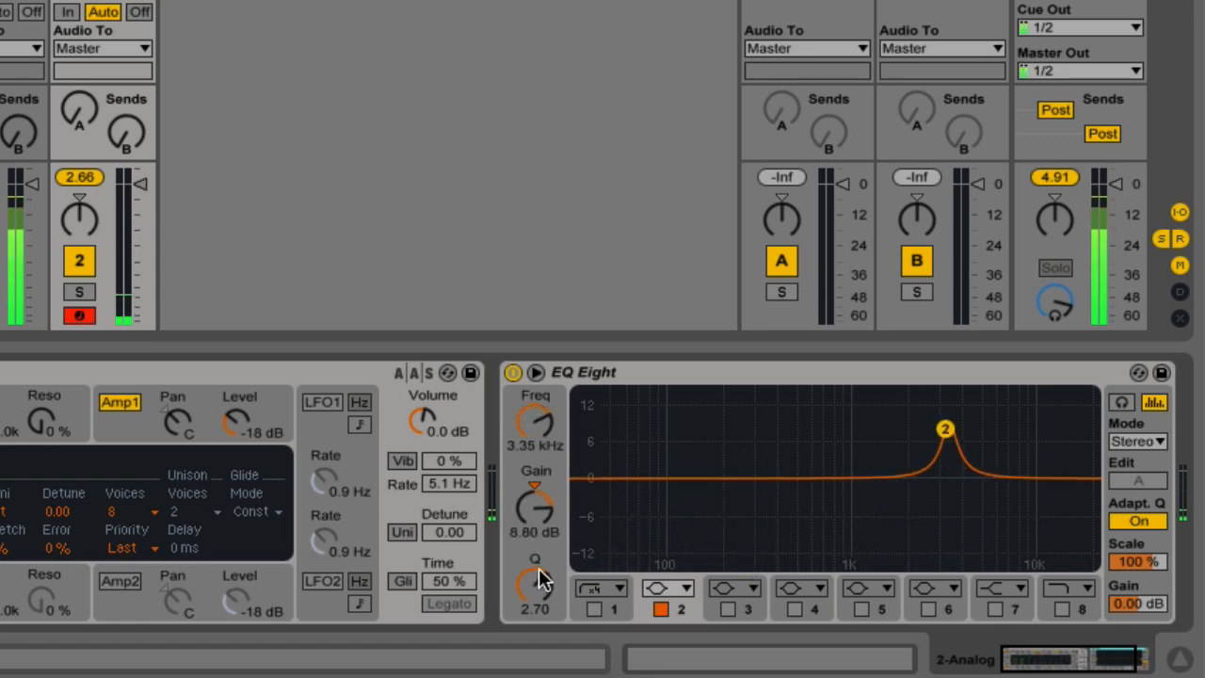
pyautogui.moveTo(549, 561); pyautogui.dragTo(536, 575)
# Step: Enable bands 3 to 6, cutting with 3 and 4, boosting with 5, and cutting -15.0 dB at about 5.39 kHz with 6
pyautogui.click(727, 609)
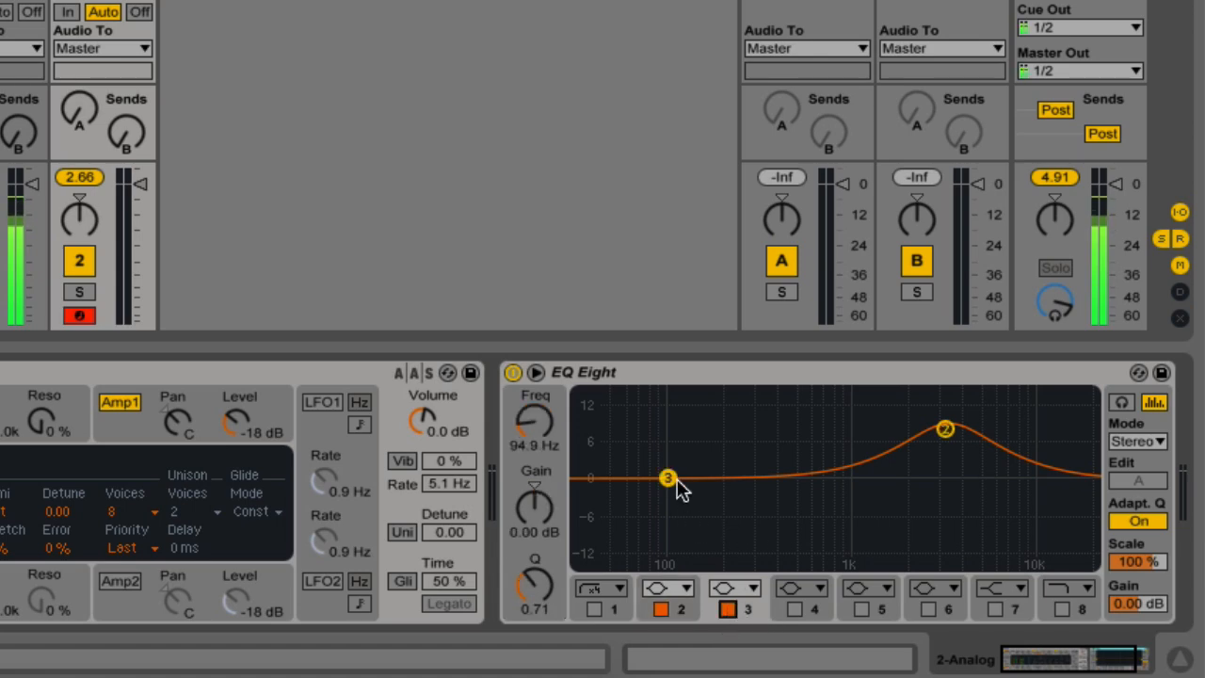
pyautogui.moveTo(670, 479); pyautogui.dragTo(694, 534)
pyautogui.click(795, 609)
pyautogui.click(861, 609)
pyautogui.moveTo(911, 478); pyautogui.dragTo(742, 404)
pyautogui.click(928, 609)
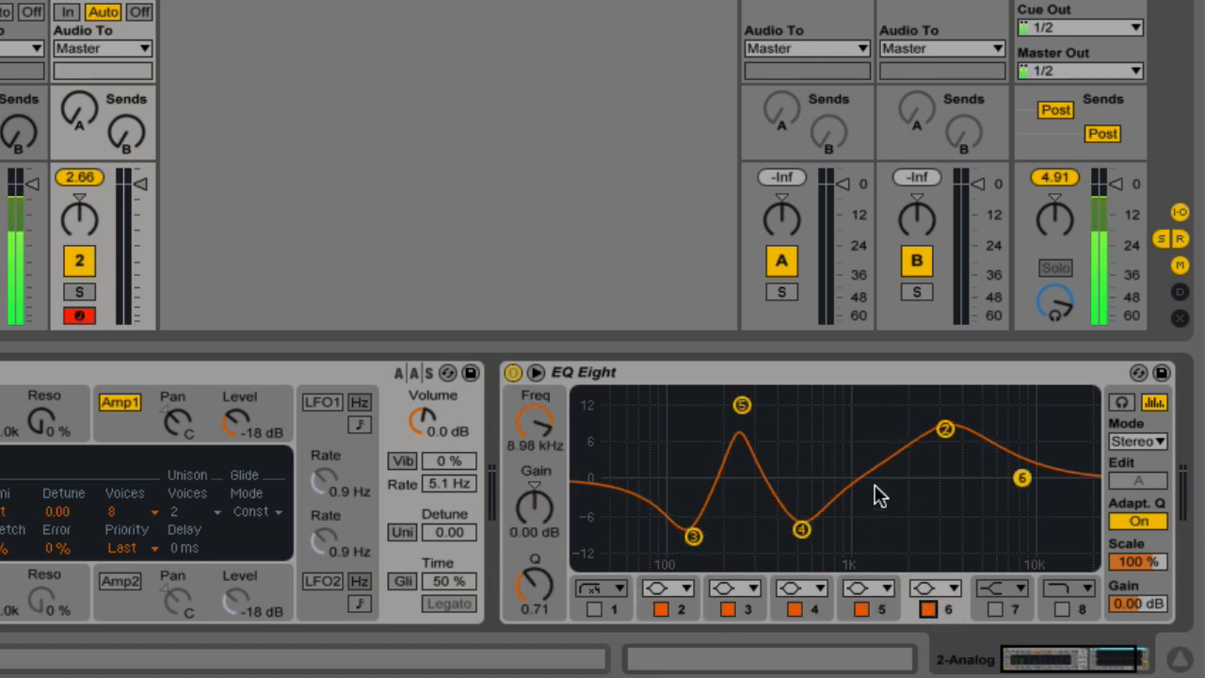
pyautogui.moveTo(1022, 478)
pyautogui.mouseDown()
pyautogui.moveTo(1005, 539)
pyautogui.moveTo(982, 563)
pyautogui.mouseUp()
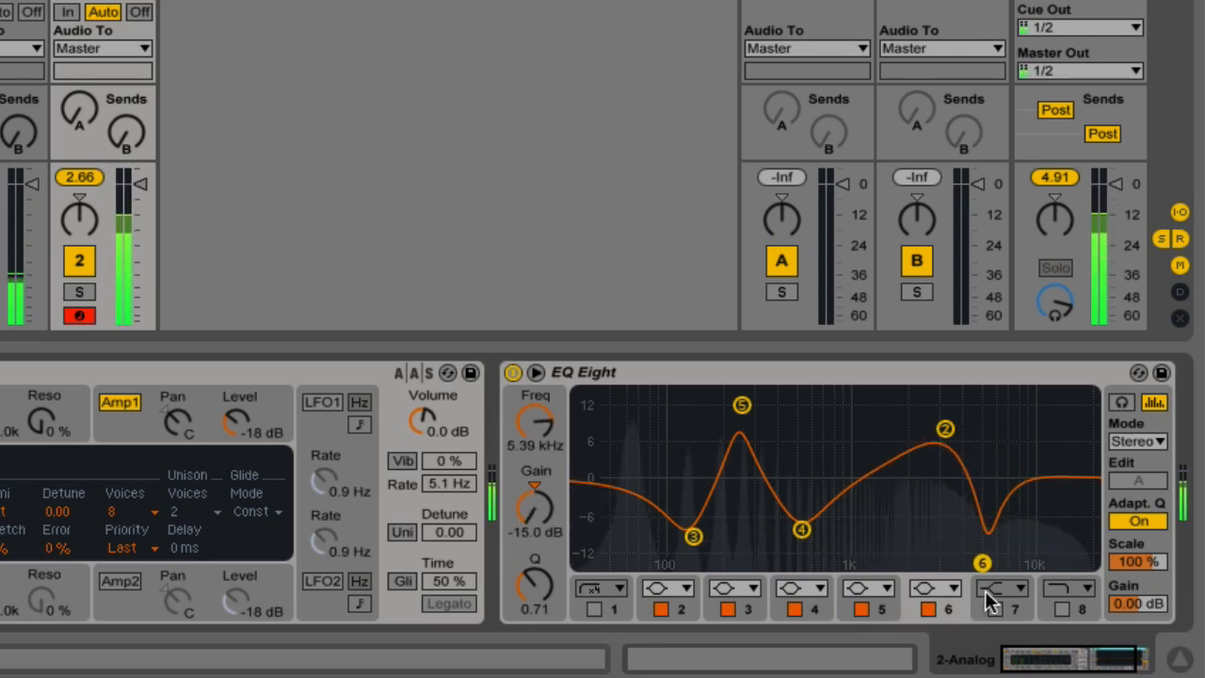
# Step: Bypass and reactivate EQ Eight twice to compare the sound with and without the equalization
pyautogui.click(513, 372)
pyautogui.click(513, 372)
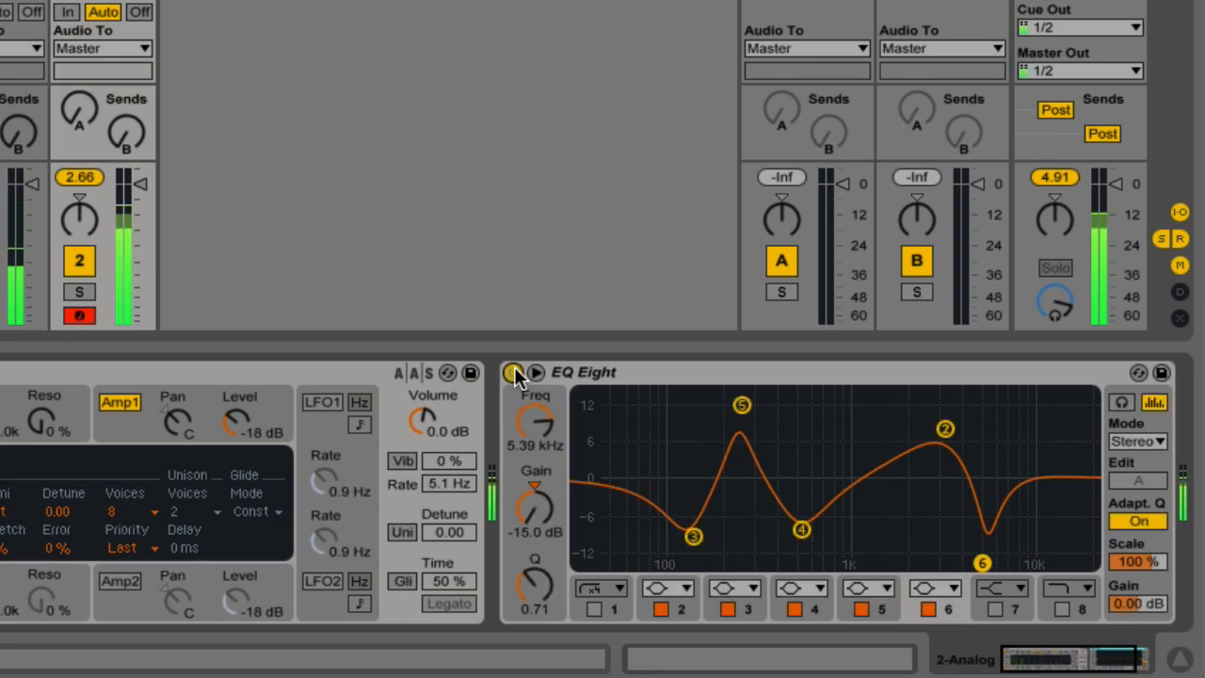
pyautogui.click(513, 372)
pyautogui.click(513, 372)
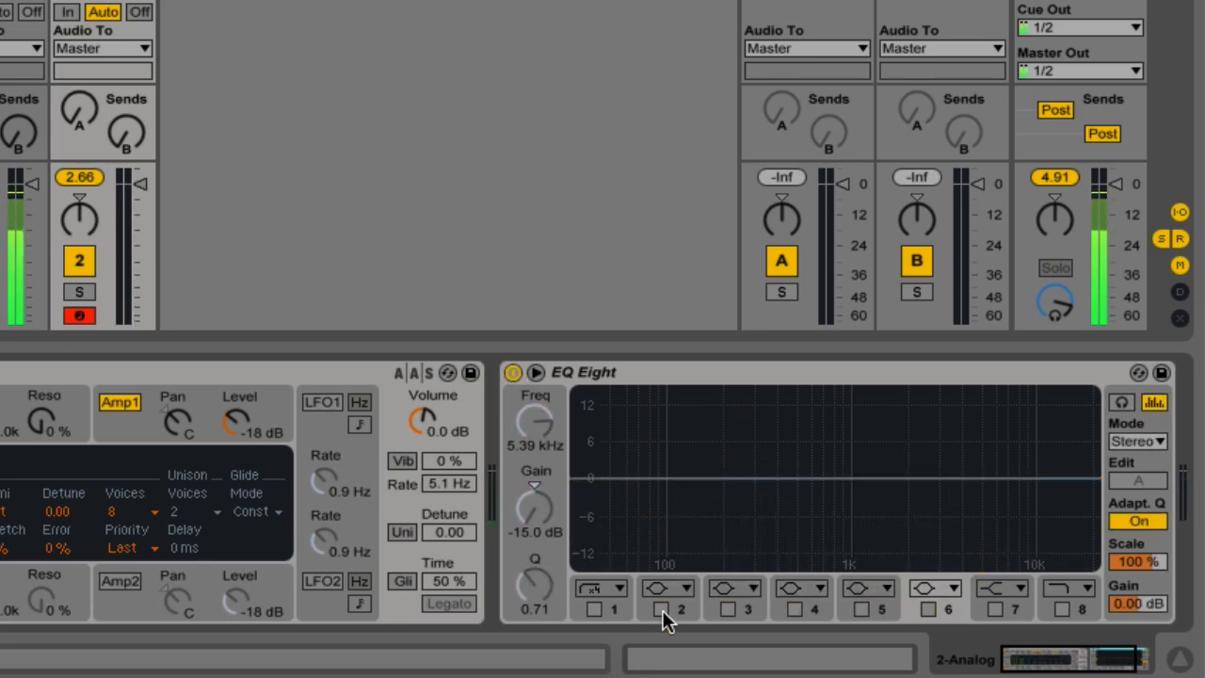
# Step: Leave only band 2 enabled, change it to the steep x4 low cut and lower its frequency to about 449 Hz
pyautogui.click(662, 610)
pyautogui.click(665, 586)
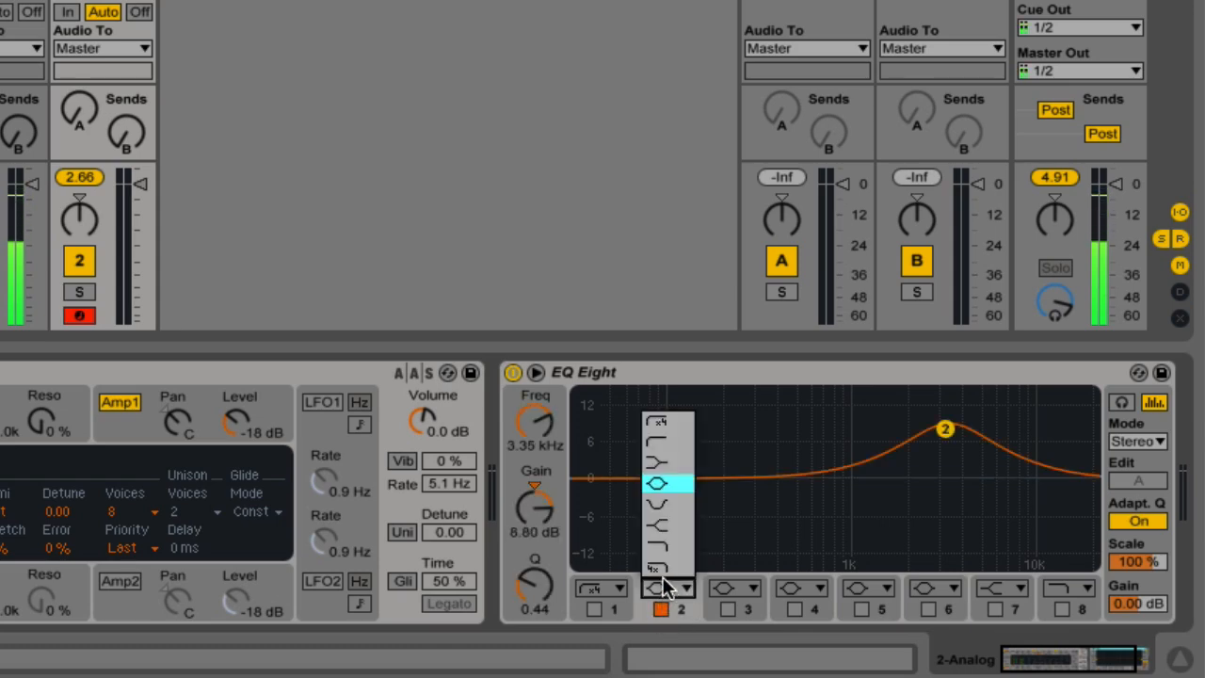
pyautogui.click(664, 422)
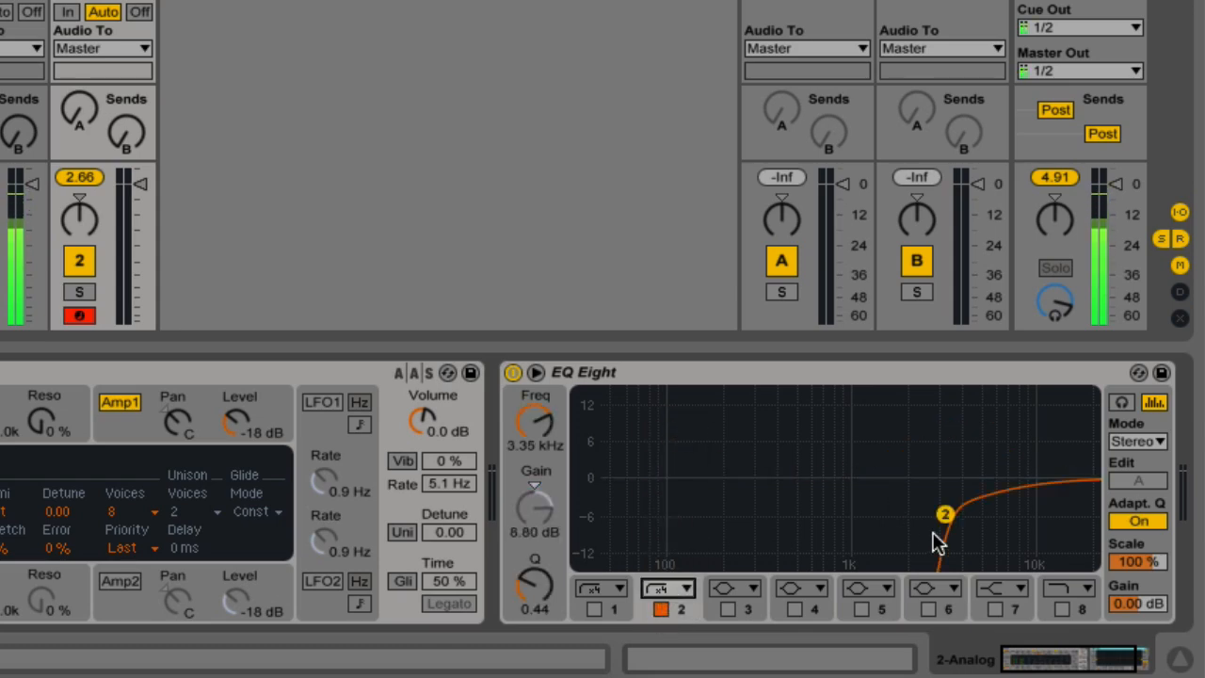
pyautogui.moveTo(945, 514); pyautogui.dragTo(788, 498)
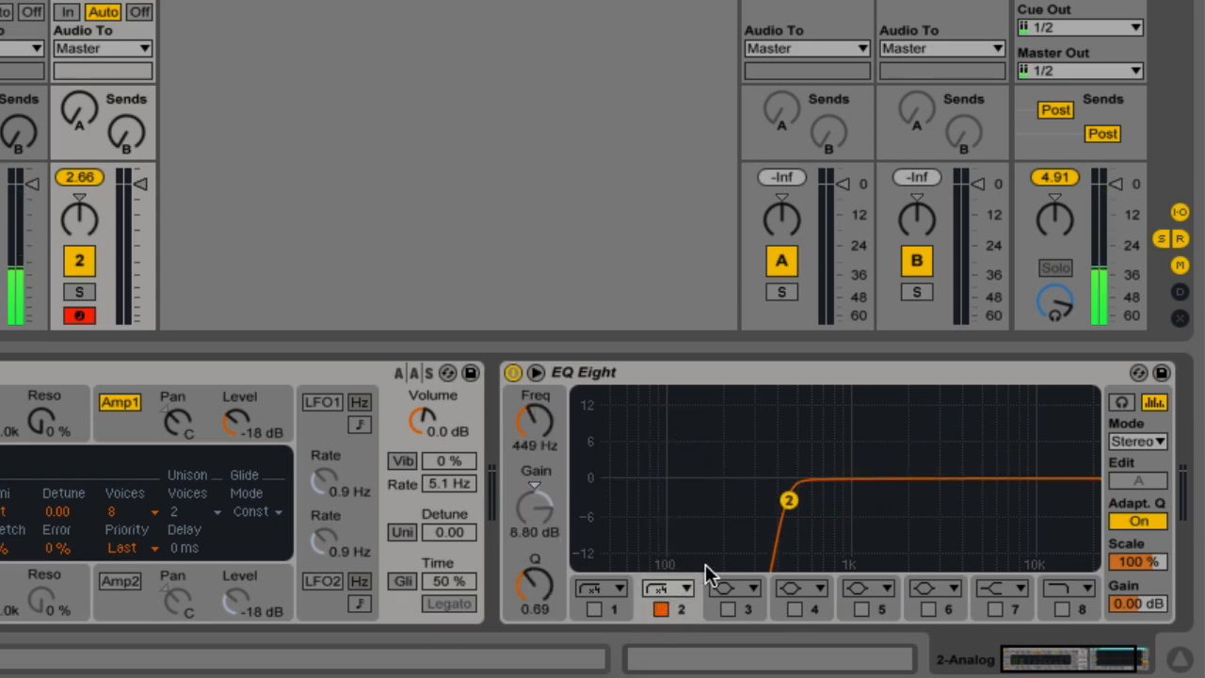
# Step: Change band 2 to the gentler low cut and raise its frequency to about 671 Hz
pyautogui.click(680, 585)
pyautogui.click(675, 441)
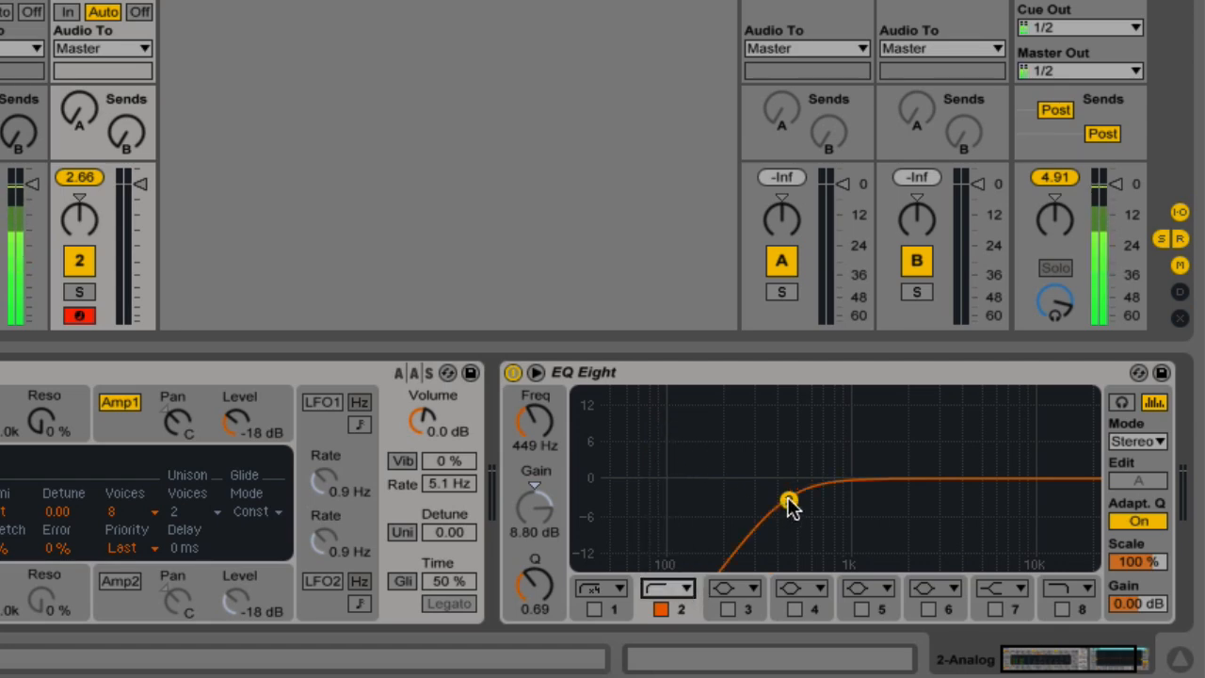
pyautogui.click(690, 590)
pyautogui.click(674, 432)
pyautogui.click(661, 588)
pyautogui.click(653, 439)
pyautogui.moveTo(786, 498); pyautogui.dragTo(820, 495)
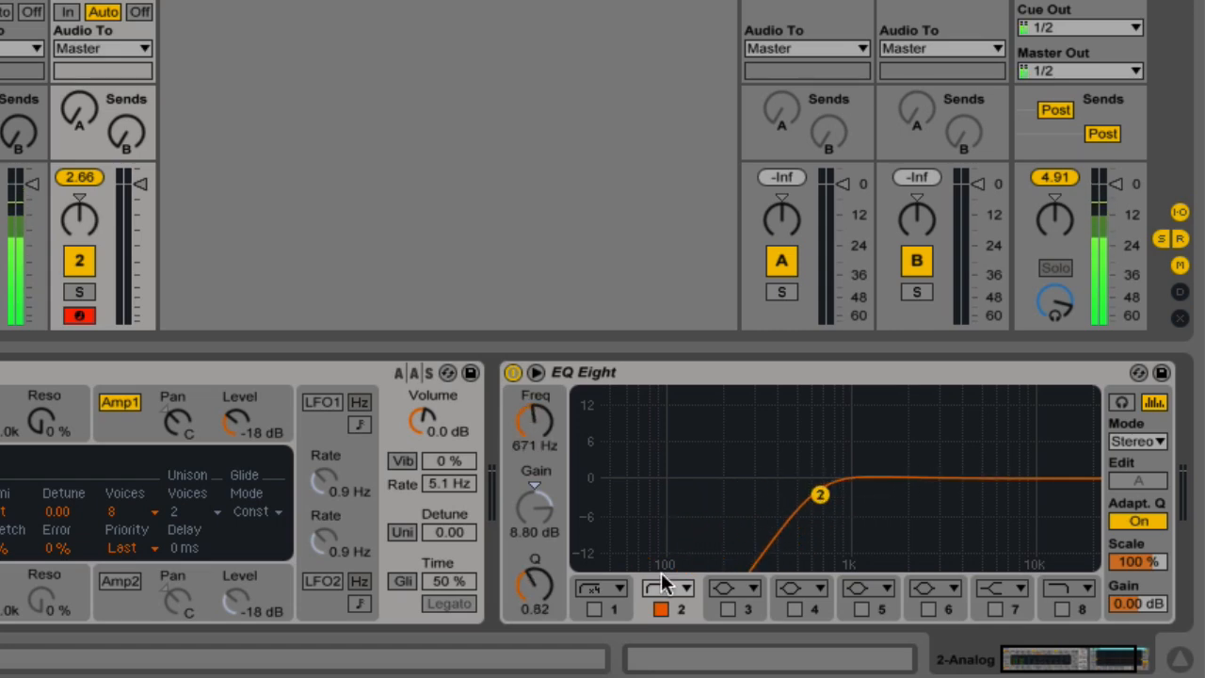
# Step: Compare the gentle and steep x4 high cut types on band 2, ending on the gentle high cut
pyautogui.click(656, 582)
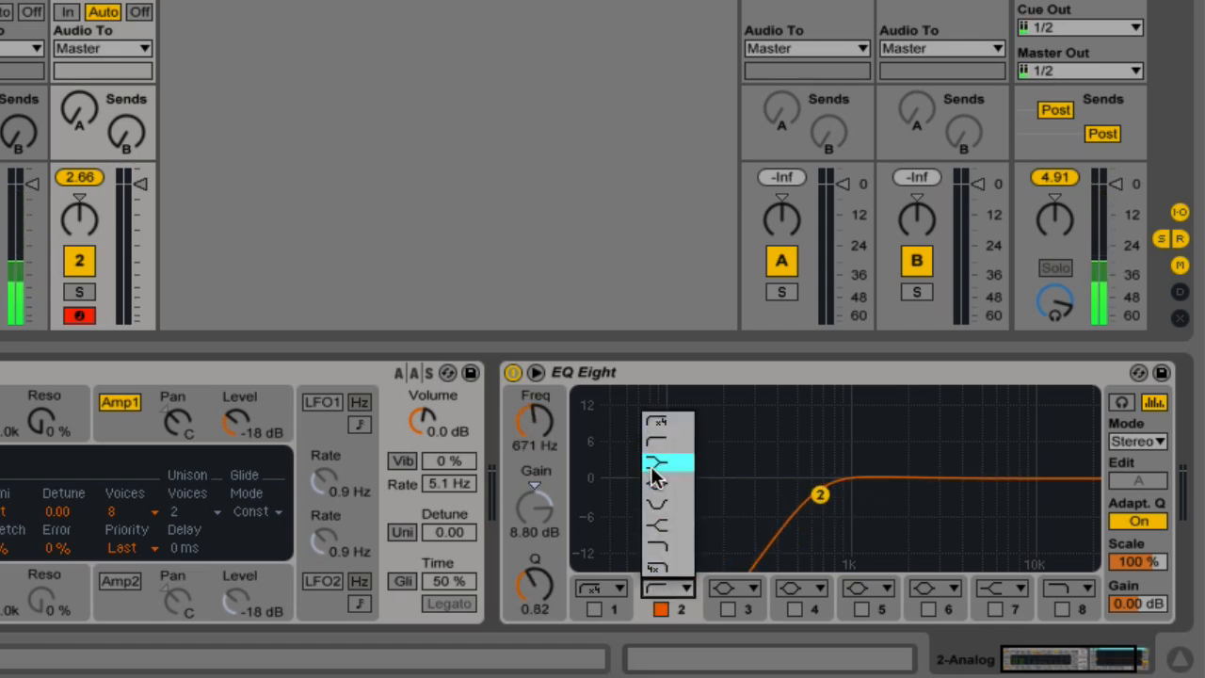
pyautogui.click(664, 542)
pyautogui.click(687, 584)
pyautogui.click(658, 565)
pyautogui.click(671, 587)
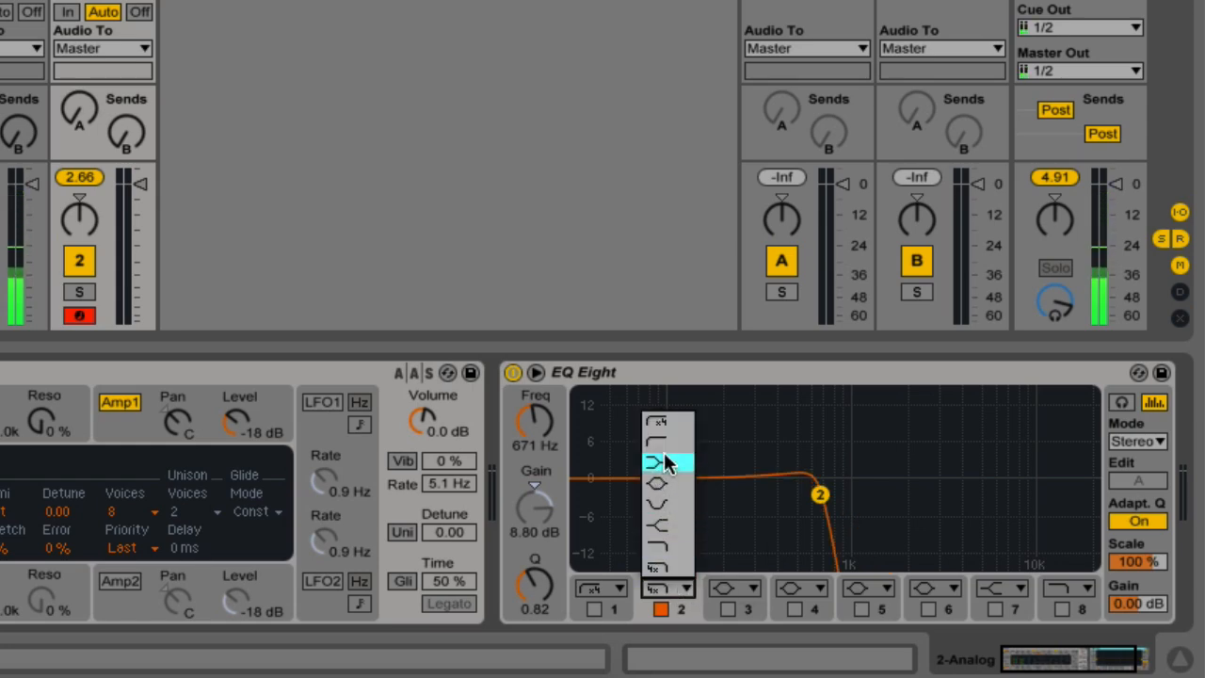
pyautogui.click(664, 462)
pyautogui.click(688, 435)
pyautogui.click(670, 584)
pyautogui.click(663, 546)
pyautogui.click(674, 585)
pyautogui.click(669, 552)
# Step: Change band 2 to a notch filter at about 341 Hz with Q 2.29 and raise its gain to 15.0 dB
pyautogui.click(669, 585)
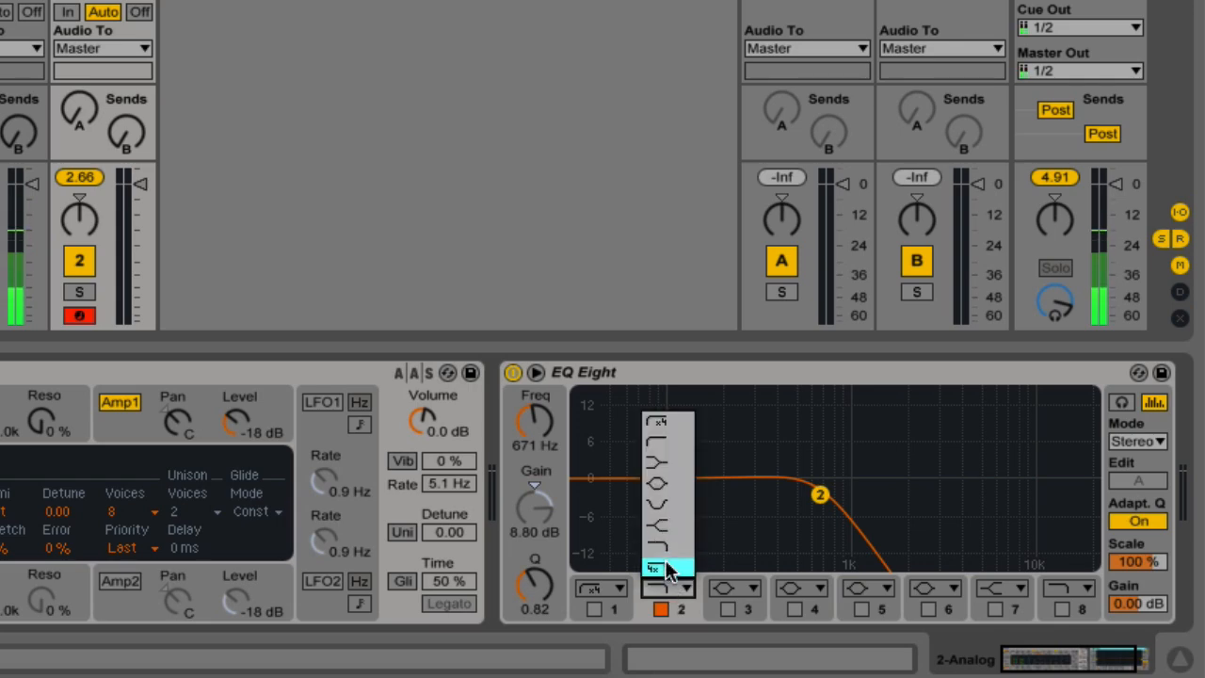
pyautogui.click(675, 509)
pyautogui.moveTo(817, 499); pyautogui.dragTo(816, 474)
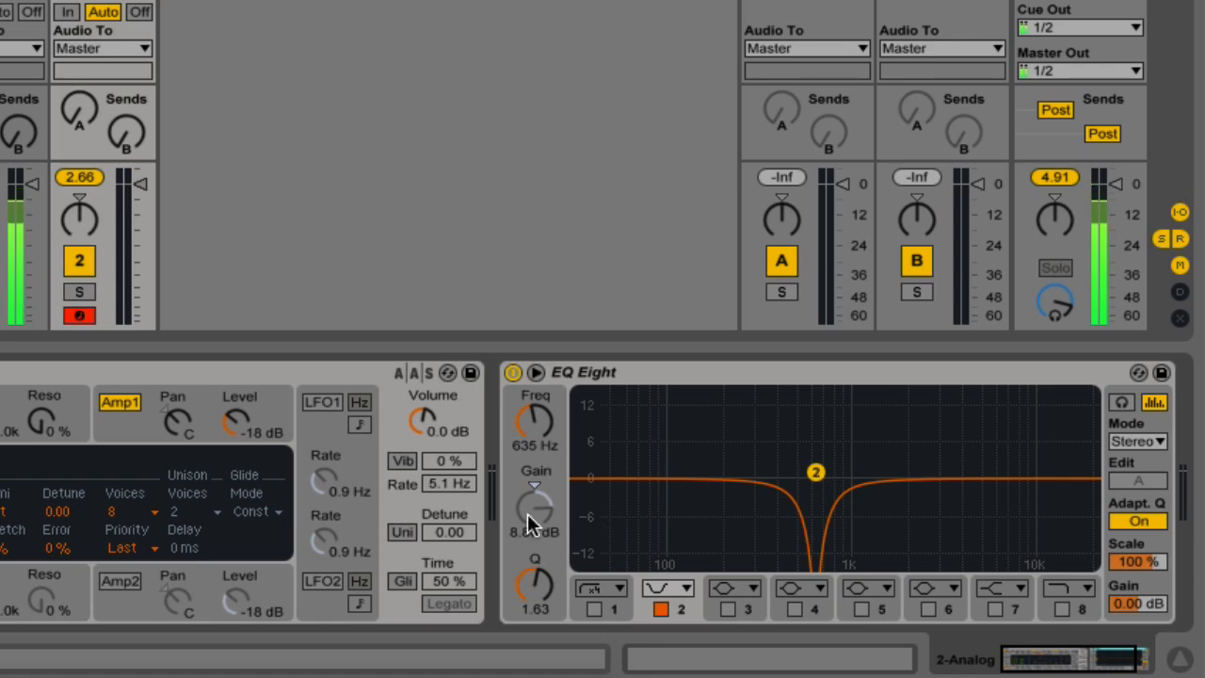
pyautogui.moveTo(535, 509)
pyautogui.mouseDown()
pyautogui.moveTo(534, 576)
pyautogui.moveTo(535, 485)
pyautogui.mouseUp()
pyautogui.moveTo(819, 475); pyautogui.dragTo(765, 460)
# Step: Change band 2 to a high shelf at about 534 Hz with about 7.03 dB of gain
pyautogui.click(683, 587)
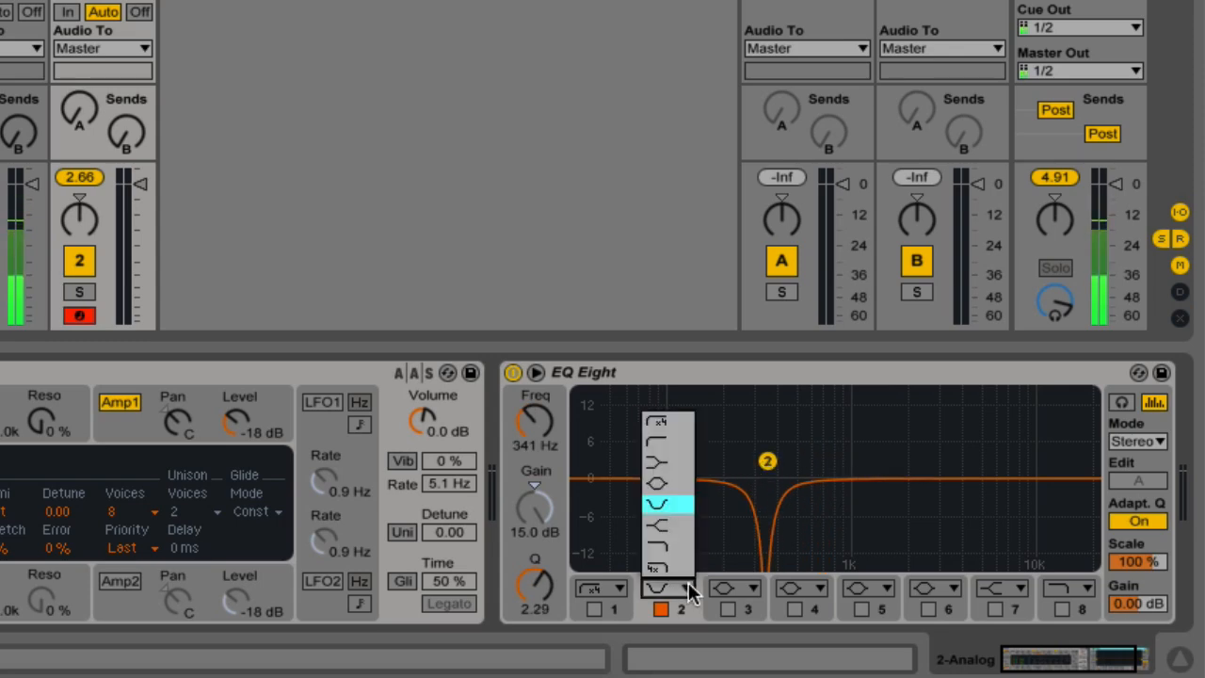
pyautogui.click(674, 525)
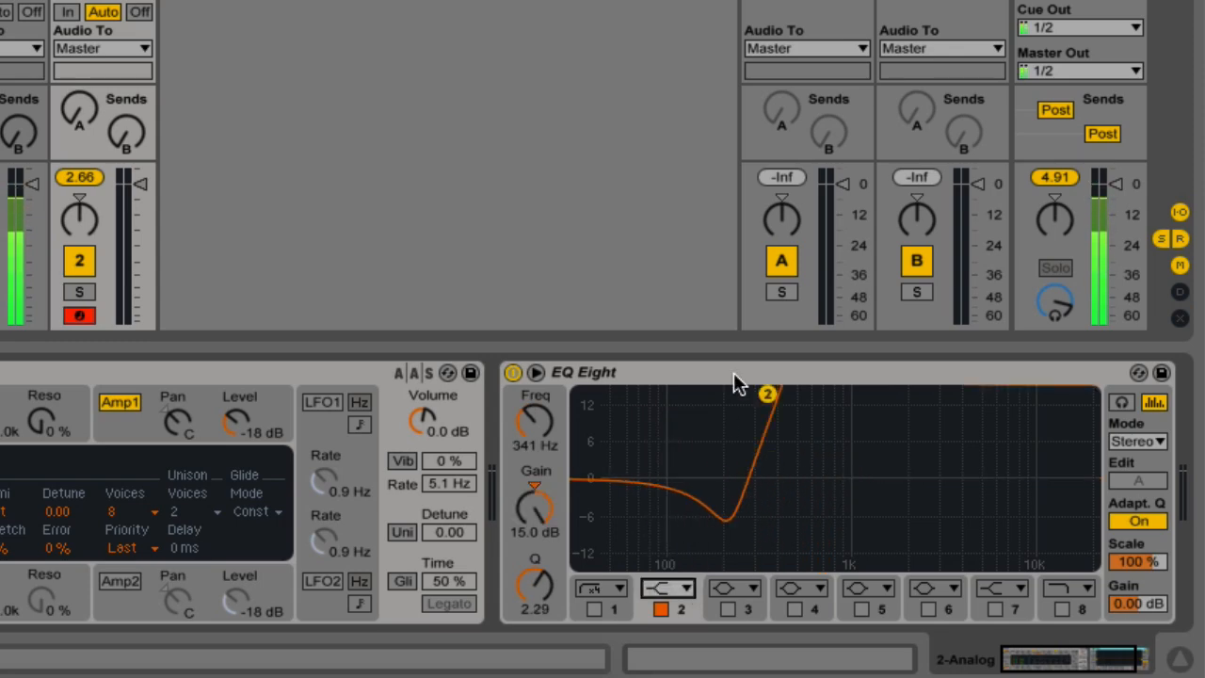
pyautogui.moveTo(765, 396); pyautogui.dragTo(789, 445)
pyautogui.moveTo(534, 420); pyautogui.dragTo(535, 416)
pyautogui.moveTo(540, 535)
pyautogui.mouseDown()
pyautogui.moveTo(540, 522)
pyautogui.moveTo(541, 621)
pyautogui.moveTo(541, 527)
pyautogui.mouseUp()
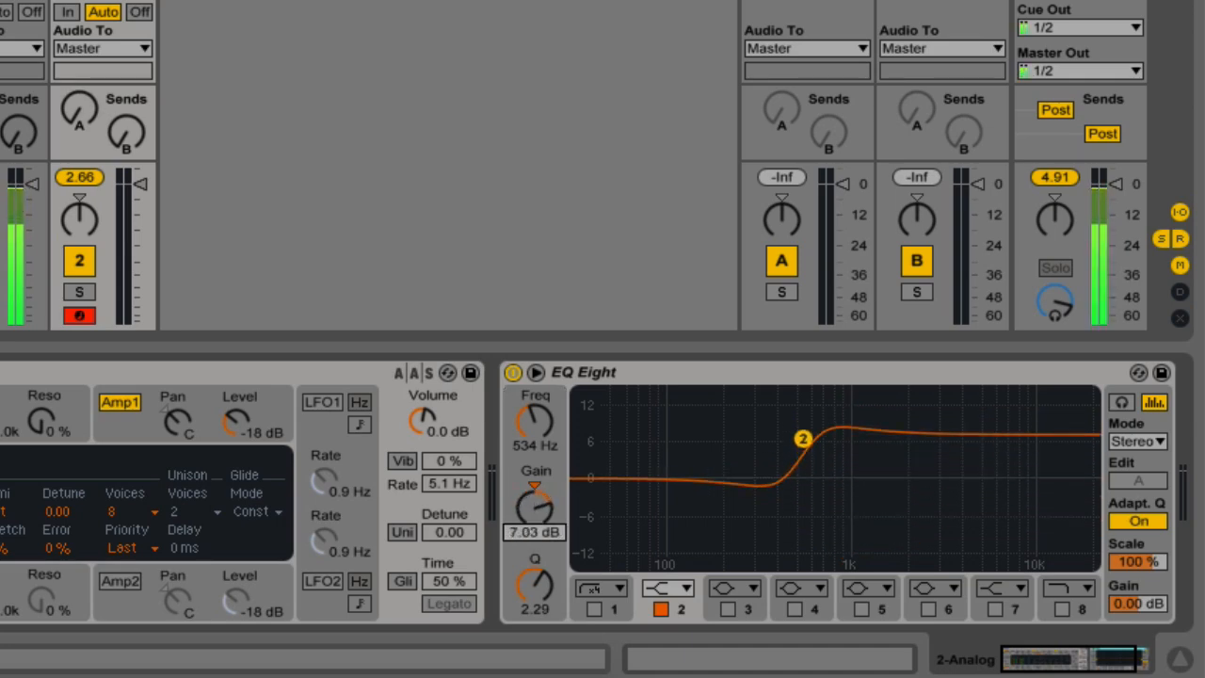
# Step: Switch band 2 to the low shelf for comparison and return it to the high shelf
pyautogui.click(661, 588)
pyautogui.click(664, 464)
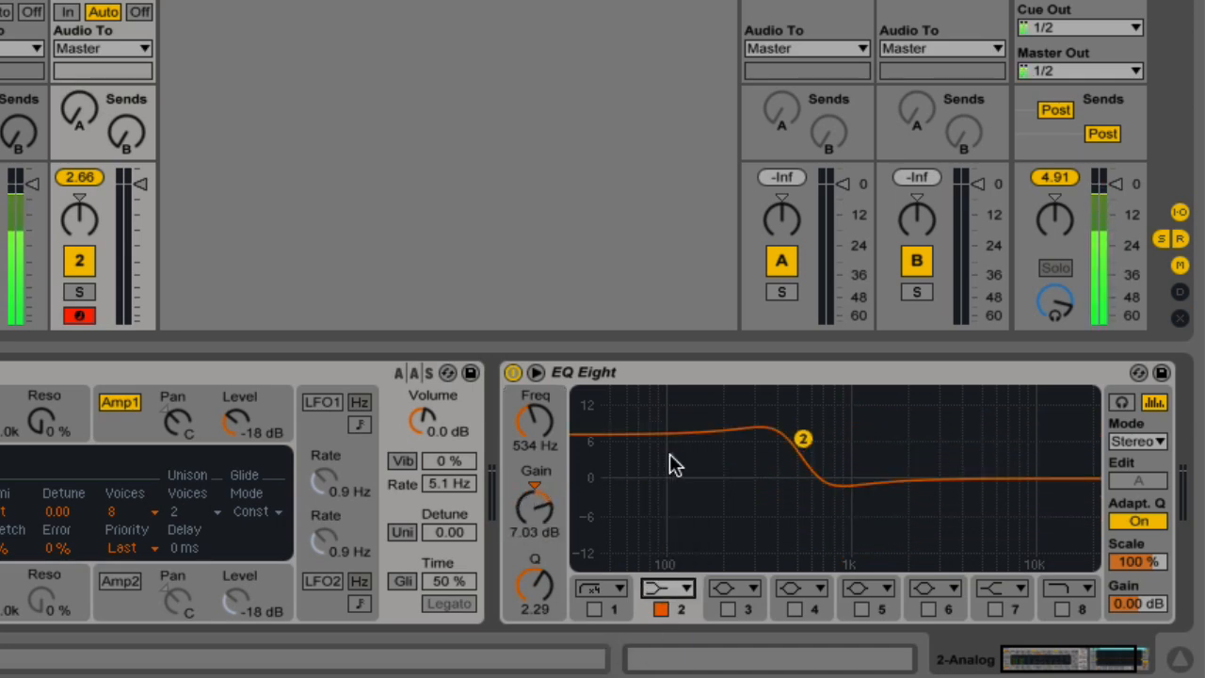
pyautogui.click(668, 586)
pyautogui.click(668, 524)
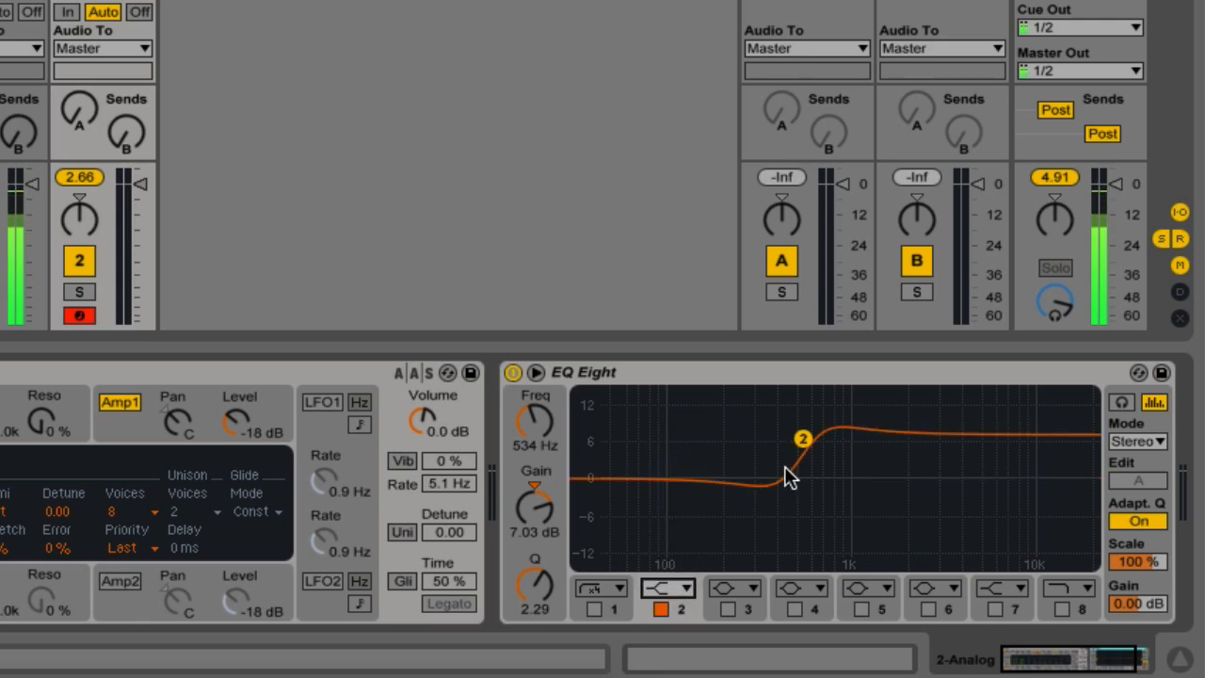
# Step: Move the band 2 high shelf to about 335 Hz at 7.31 dB and raise its Q to 18.0
pyautogui.moveTo(802, 439); pyautogui.dragTo(765, 437)
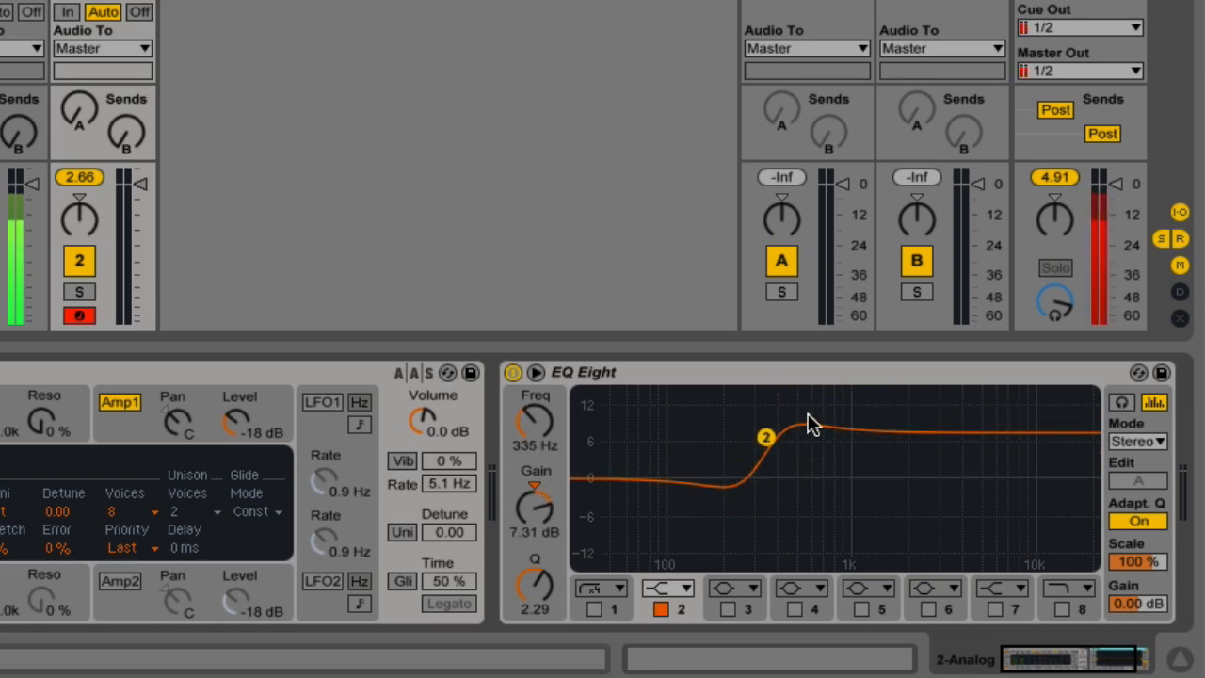
pyautogui.moveTo(547, 597); pyautogui.dragTo(547, 509)
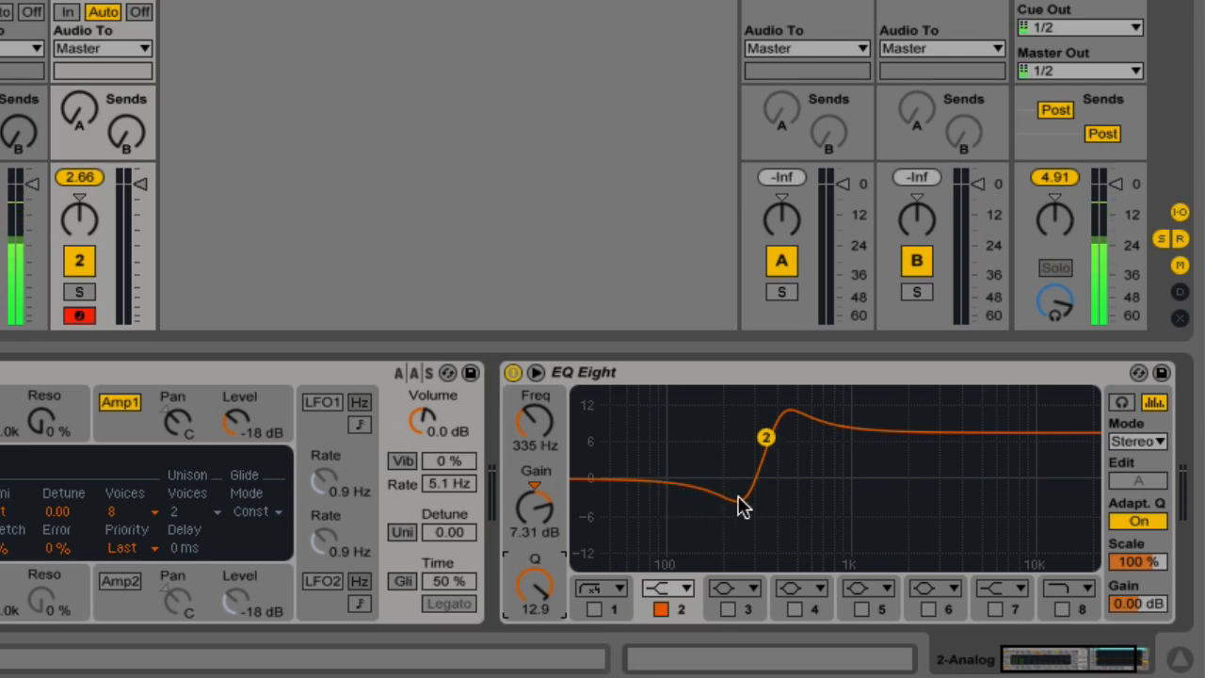
pyautogui.moveTo(546, 594)
pyautogui.mouseDown()
pyautogui.moveTo(546, 670)
pyautogui.moveTo(546, 588)
pyautogui.mouseUp()
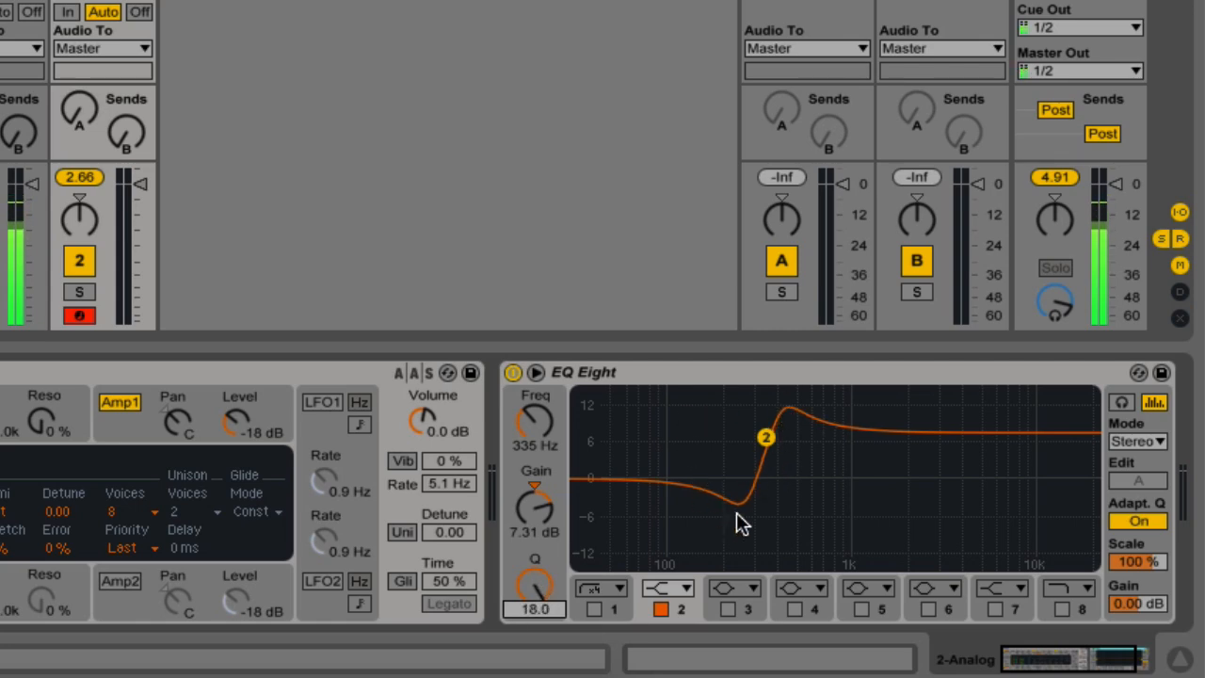
# Step: Move the band 2 high shelf to about 279 Hz at -2.85 dB and turn the band off
pyautogui.moveTo(766, 437); pyautogui.dragTo(752, 494)
pyautogui.click(661, 609)
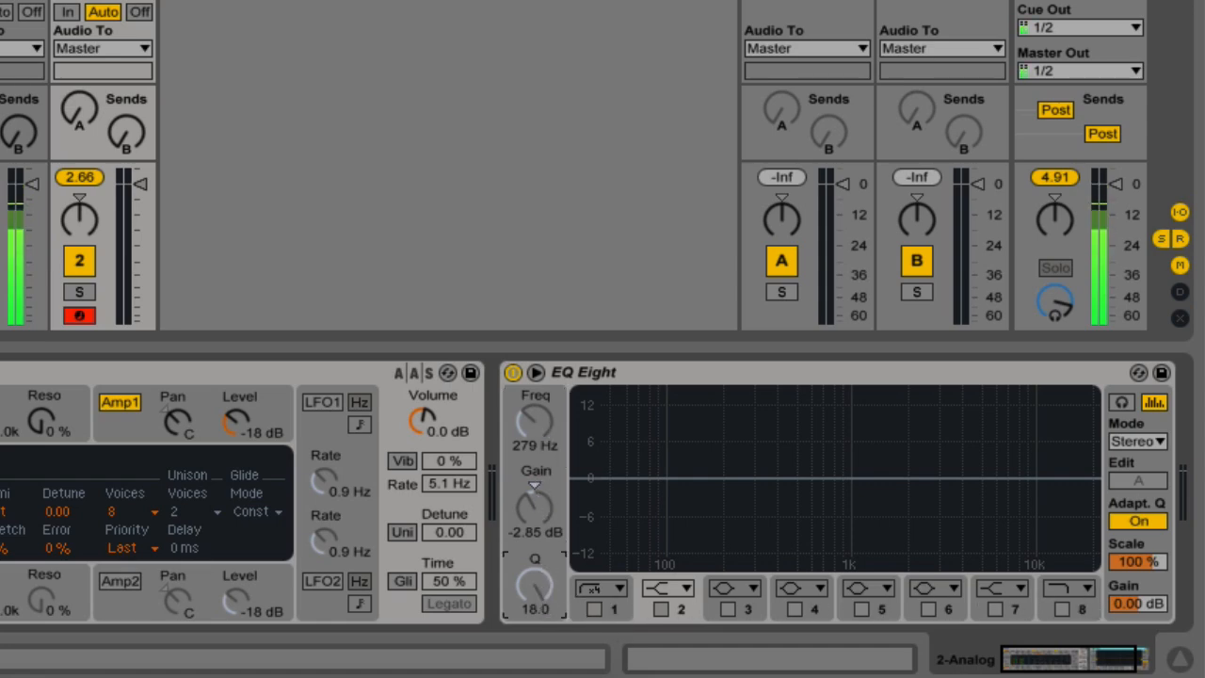
# Step: Enable band 5 and audition it in isolation while moving it to about 158 Hz at -14.0 dB, ending with audition off
pyautogui.click(1122, 402)
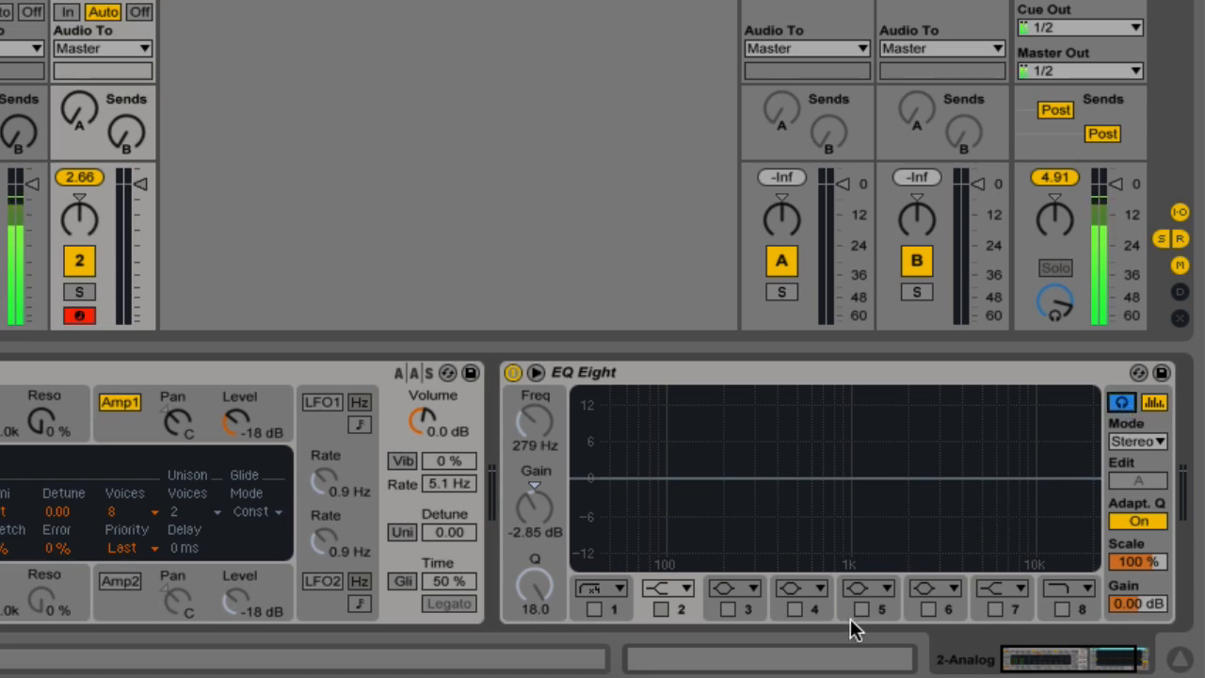
pyautogui.click(861, 609)
pyautogui.moveTo(746, 416); pyautogui.dragTo(708, 558)
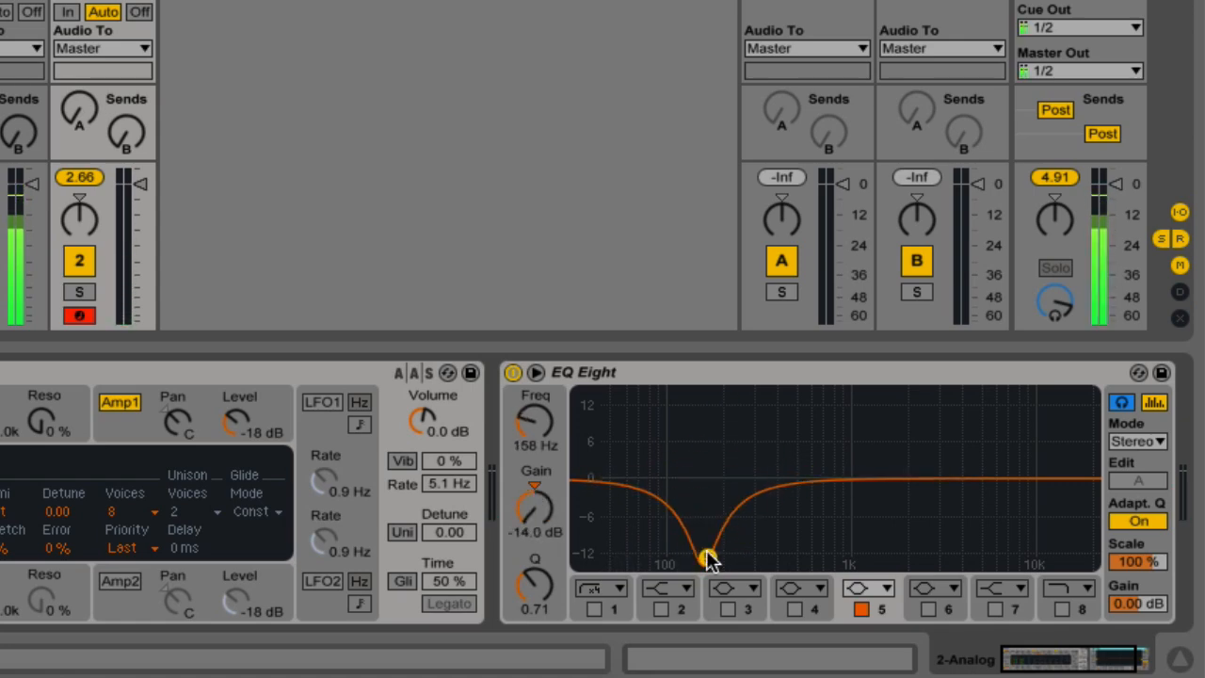
pyautogui.click(1127, 401)
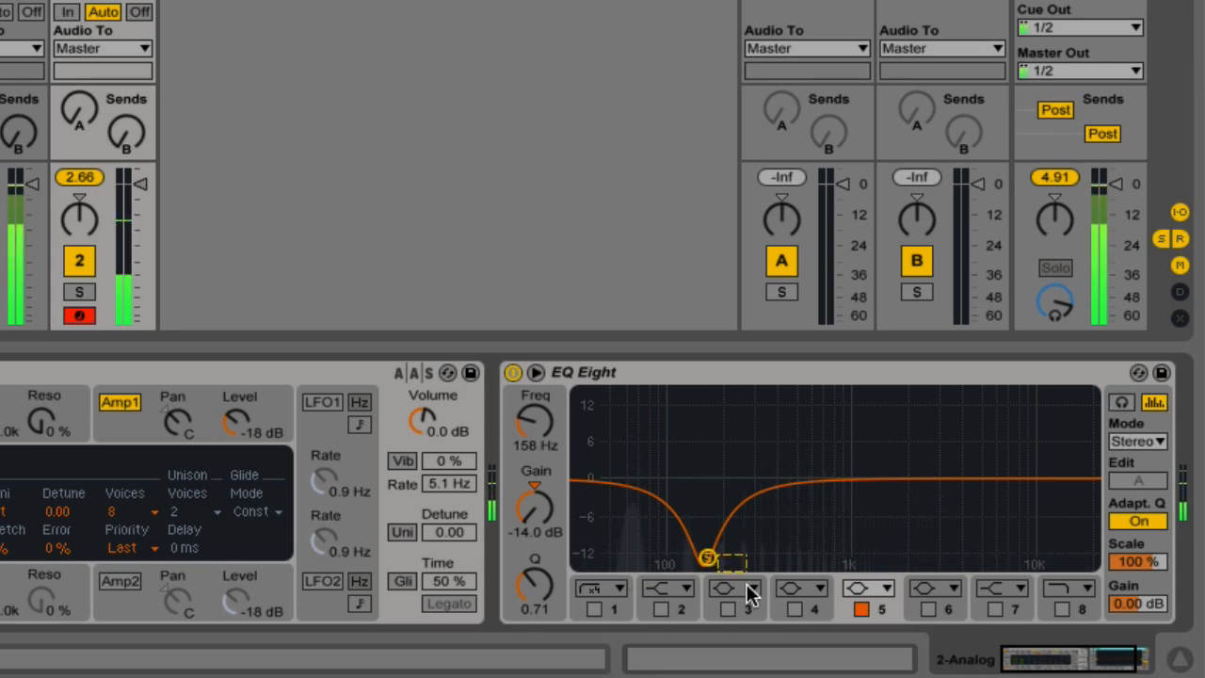
# Step: Move band 5 to about 1.97 kHz at -15.0 dB, and audition it while sweeping down to about 194 Hz
pyautogui.moveTo(712, 559); pyautogui.dragTo(904, 562)
pyautogui.click(1117, 404)
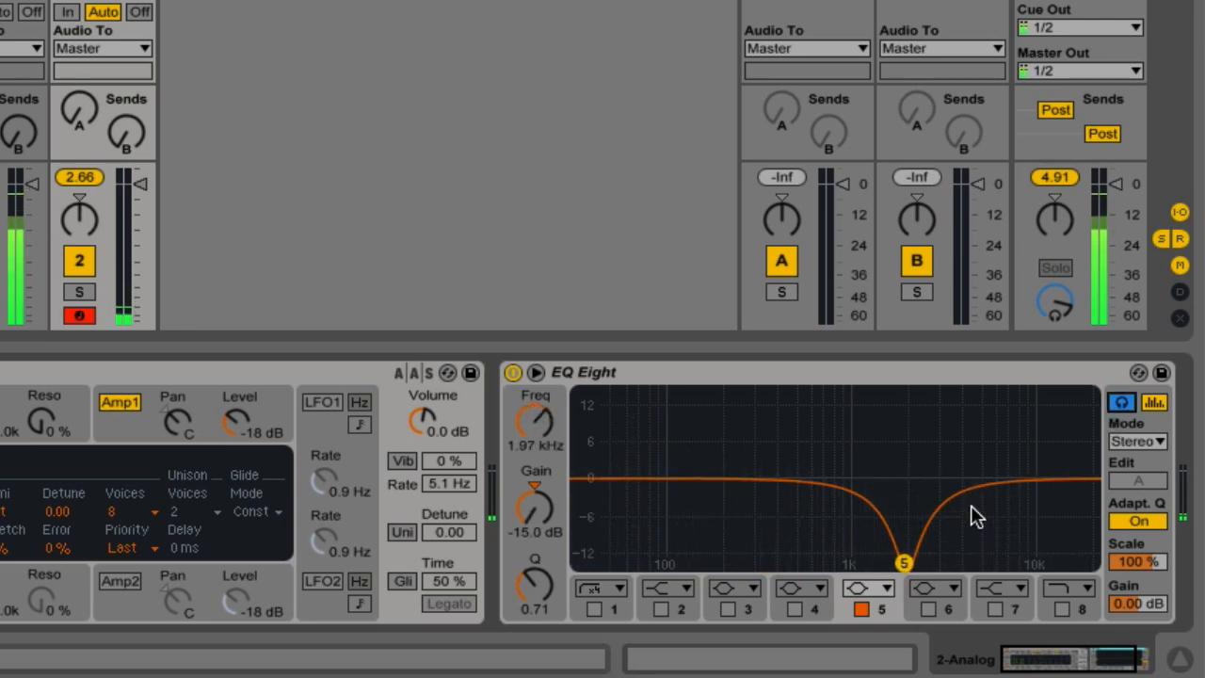
pyautogui.moveTo(904, 563); pyautogui.dragTo(723, 563)
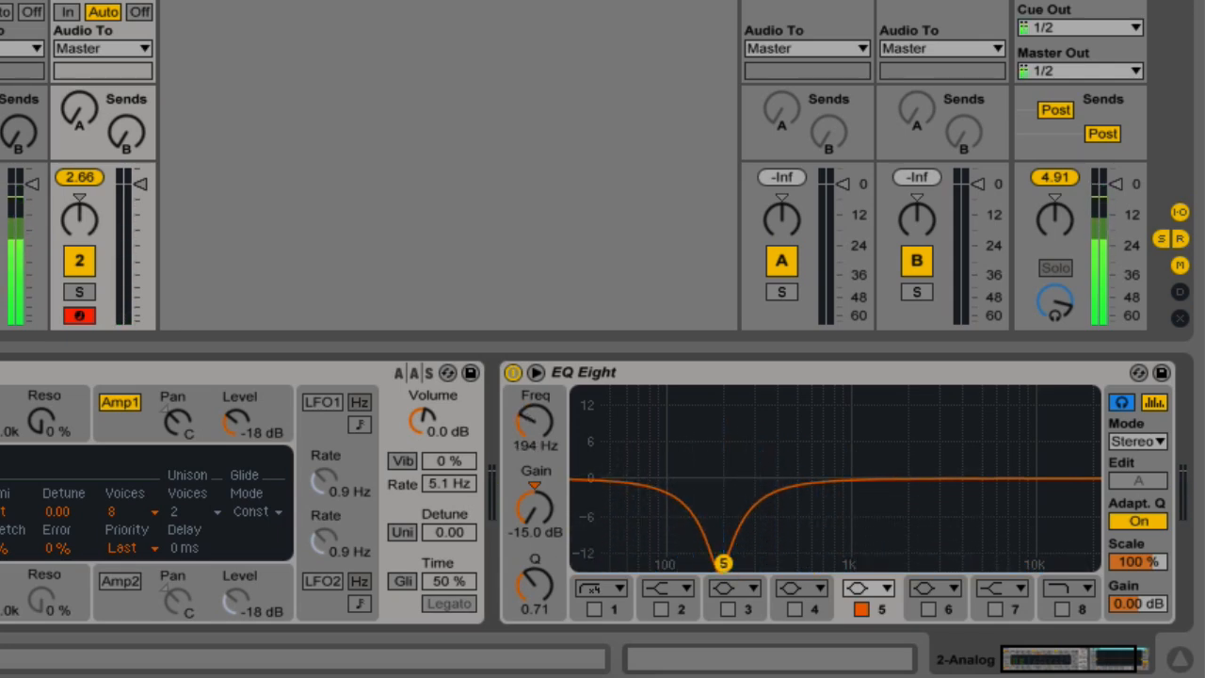
# Step: Toggle the spectrum analyzer for comparison, leaving it on, and turn band 5 off
pyautogui.click(1154, 403)
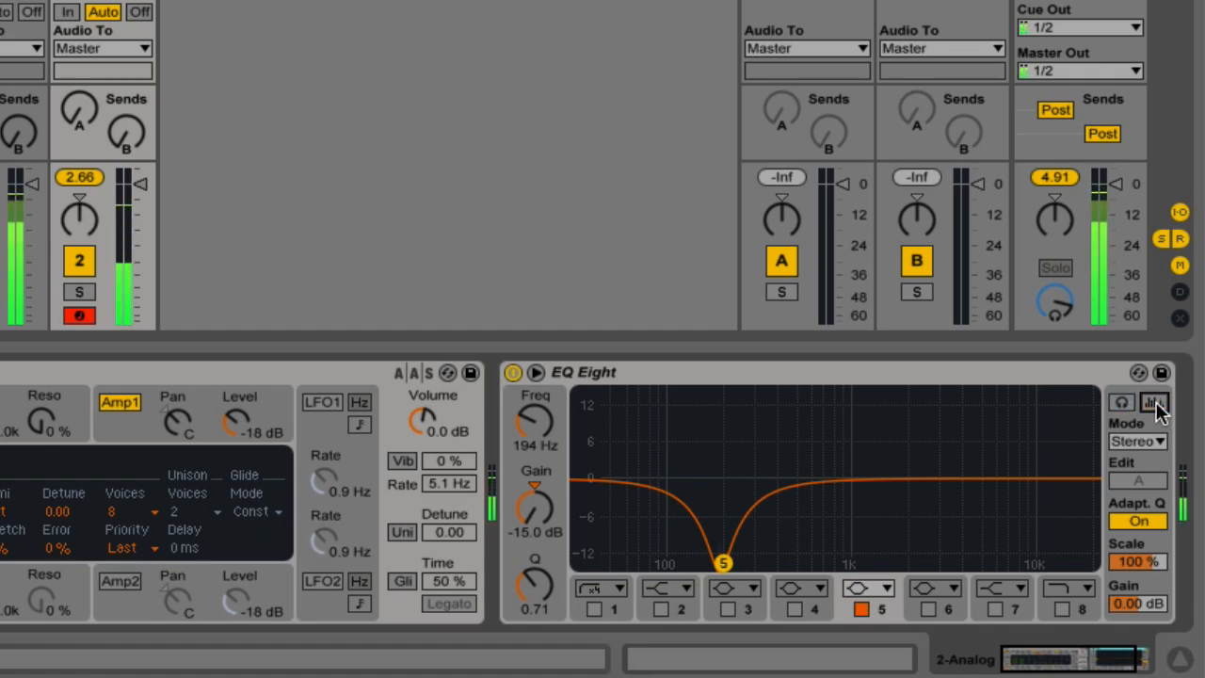
pyautogui.click(1154, 403)
pyautogui.click(1154, 403)
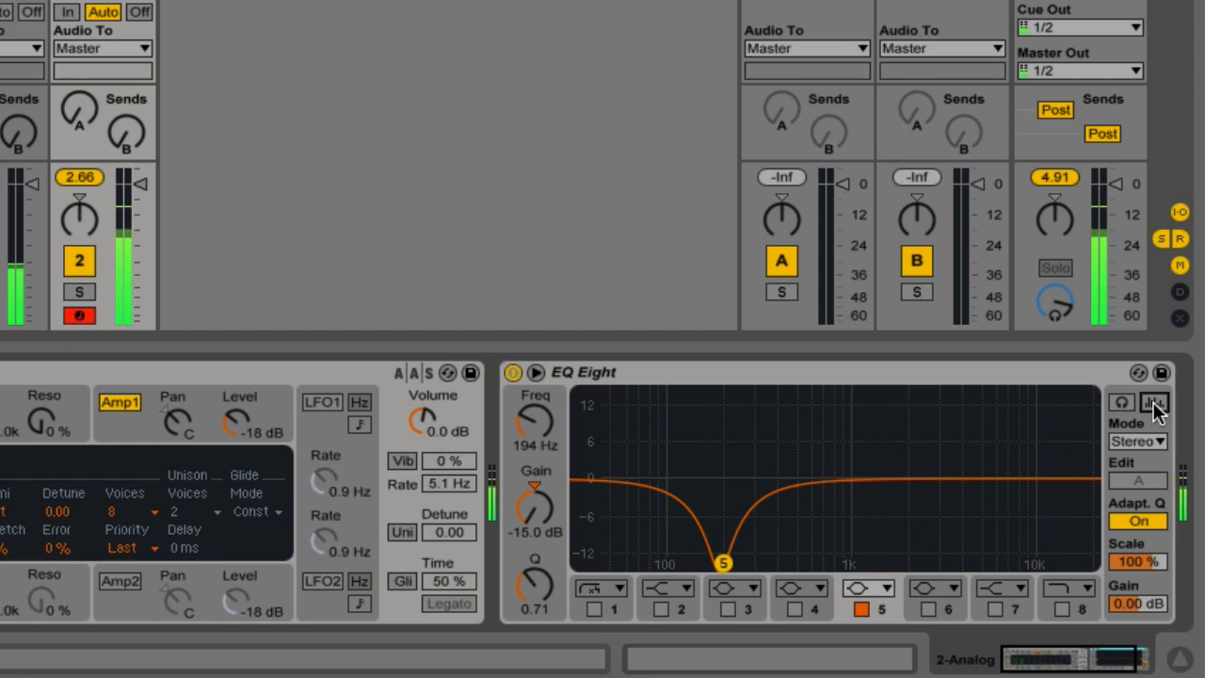
pyautogui.click(1155, 404)
pyautogui.click(861, 609)
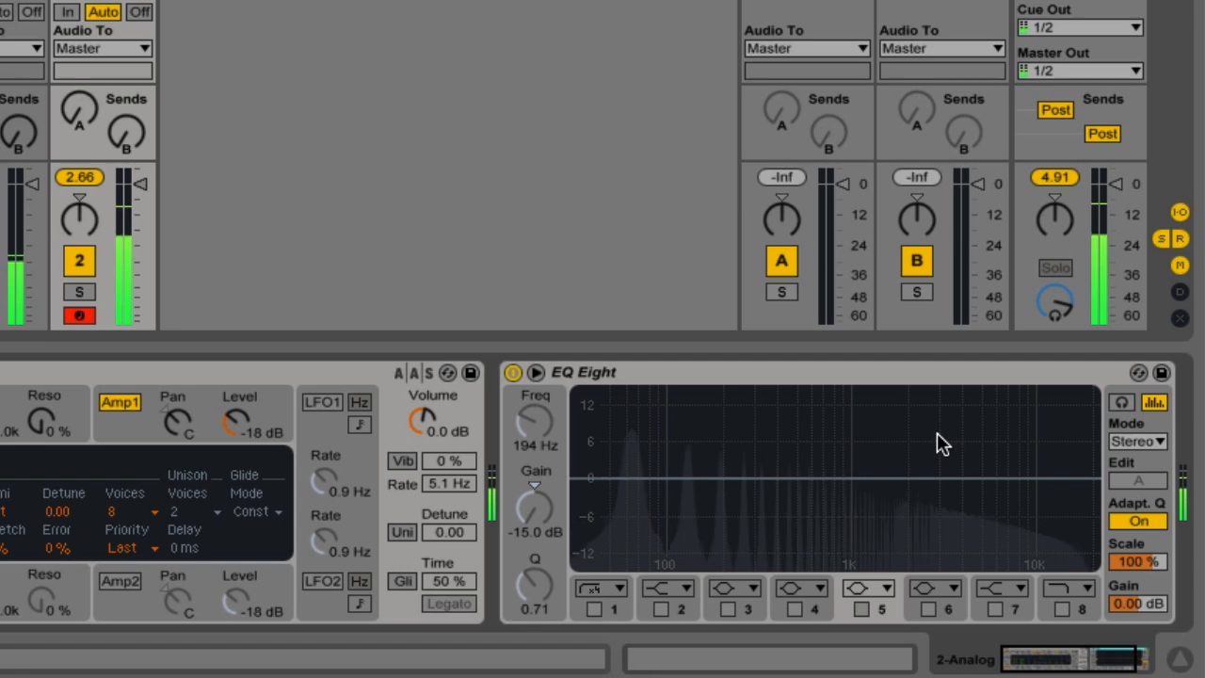
# Step: Set the EQ to L/R mode and select the right channel for editing
pyautogui.click(1133, 441)
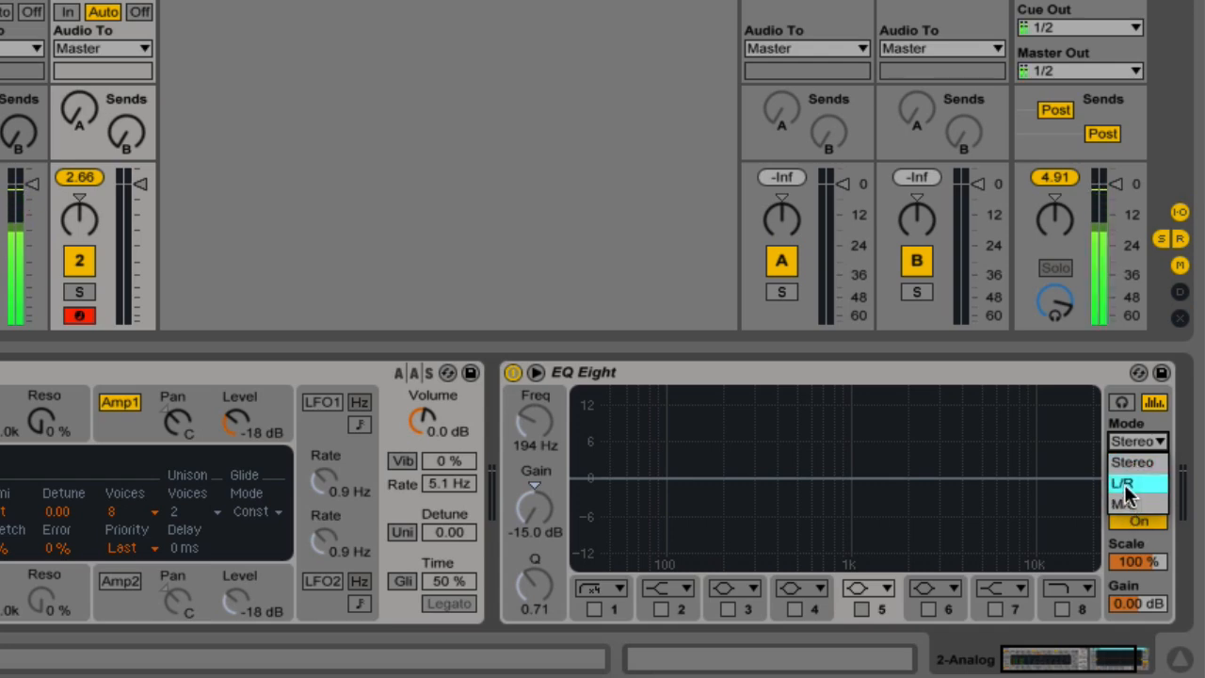
pyautogui.click(1122, 483)
pyautogui.click(1125, 481)
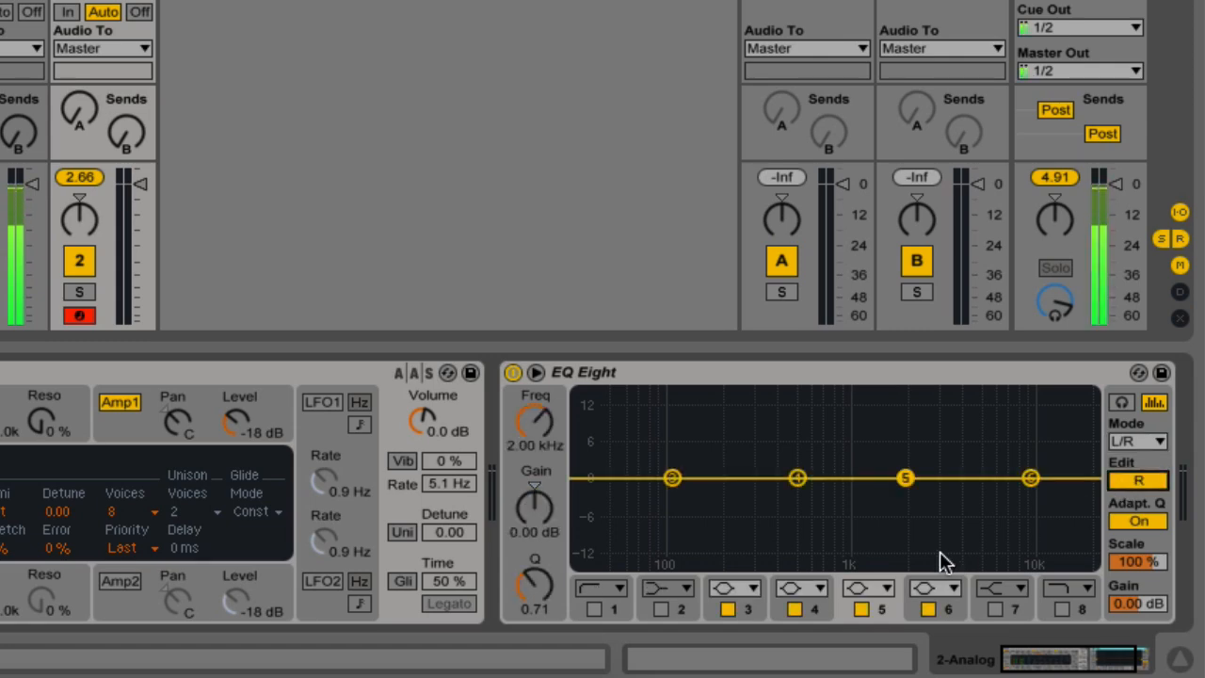
# Step: On the right channel, set band 5 to about 2.28 kHz/-15.0 dB, band 4 to 898 Hz/15.0 dB and band 3 to 150 Hz/-14.0 dB
pyautogui.moveTo(904, 479); pyautogui.dragTo(914, 562)
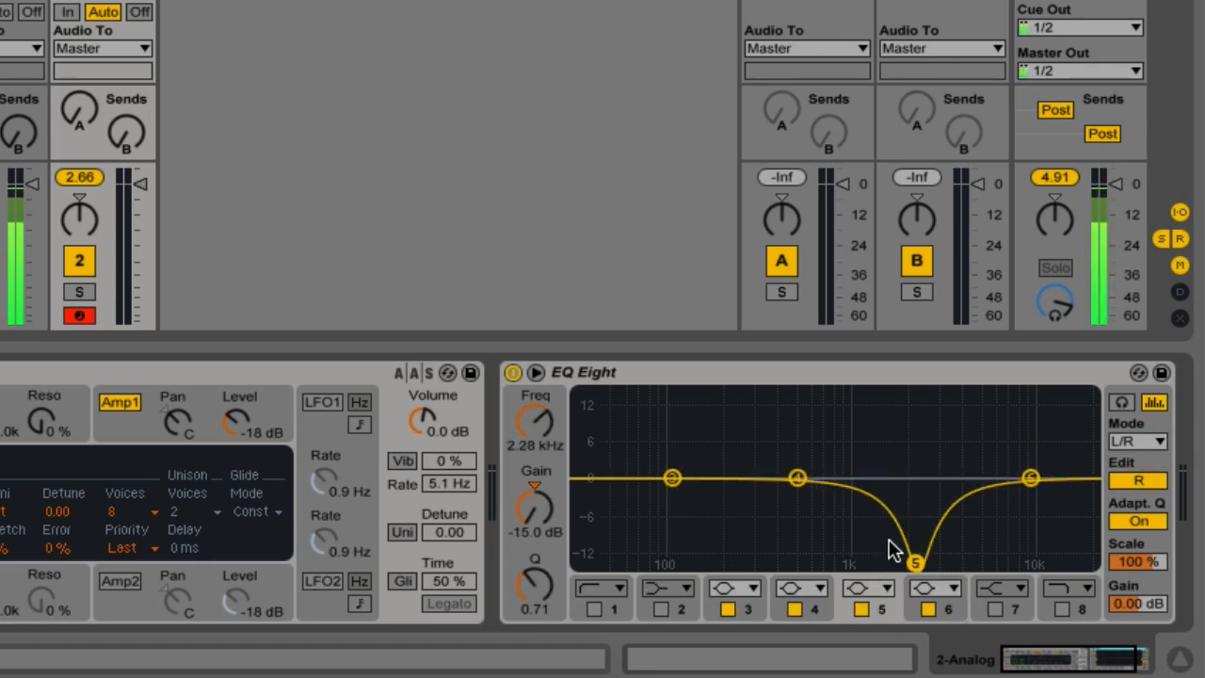
pyautogui.moveTo(797, 478); pyautogui.dragTo(842, 393)
pyautogui.moveTo(671, 478); pyautogui.dragTo(703, 558)
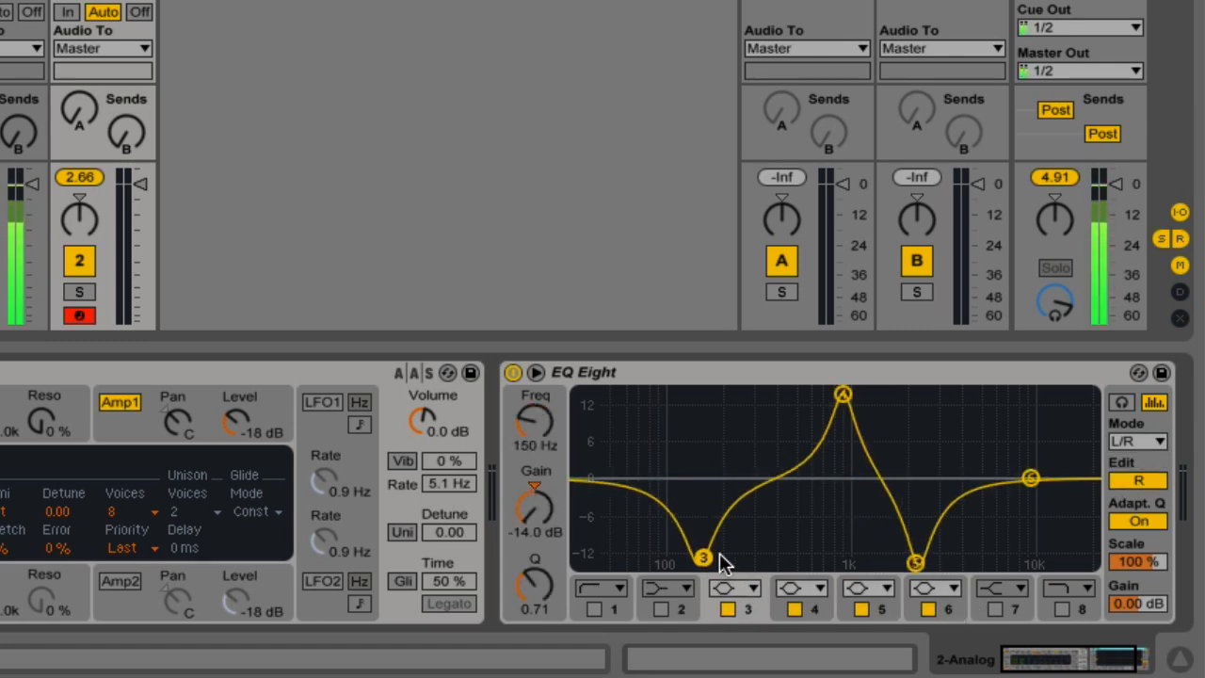
# Step: On the left channel, enable band 5 at about 167 Hz/8.55 dB, band 3 at 569 Hz/-15.0 dB and band 4 at 3.00 kHz/12.5 dB
pyautogui.click(1125, 481)
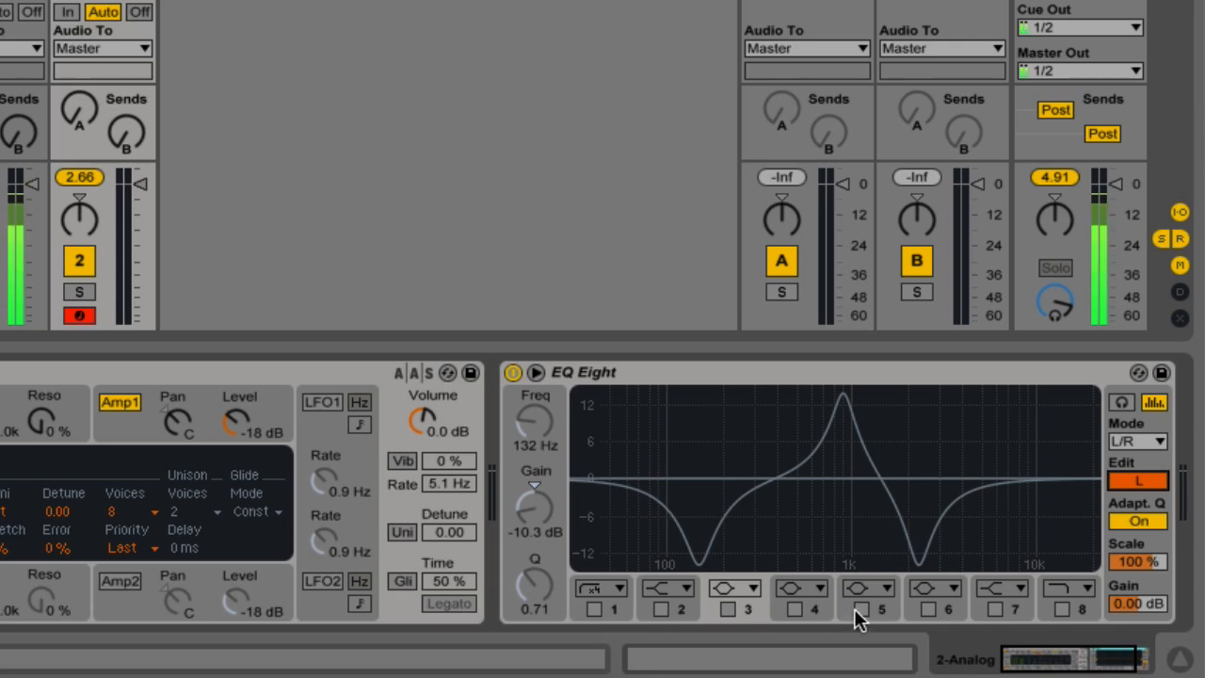
pyautogui.click(861, 609)
pyautogui.moveTo(721, 557); pyautogui.dragTo(712, 430)
pyautogui.click(734, 610)
pyautogui.moveTo(699, 538); pyautogui.dragTo(939, 410)
pyautogui.click(794, 609)
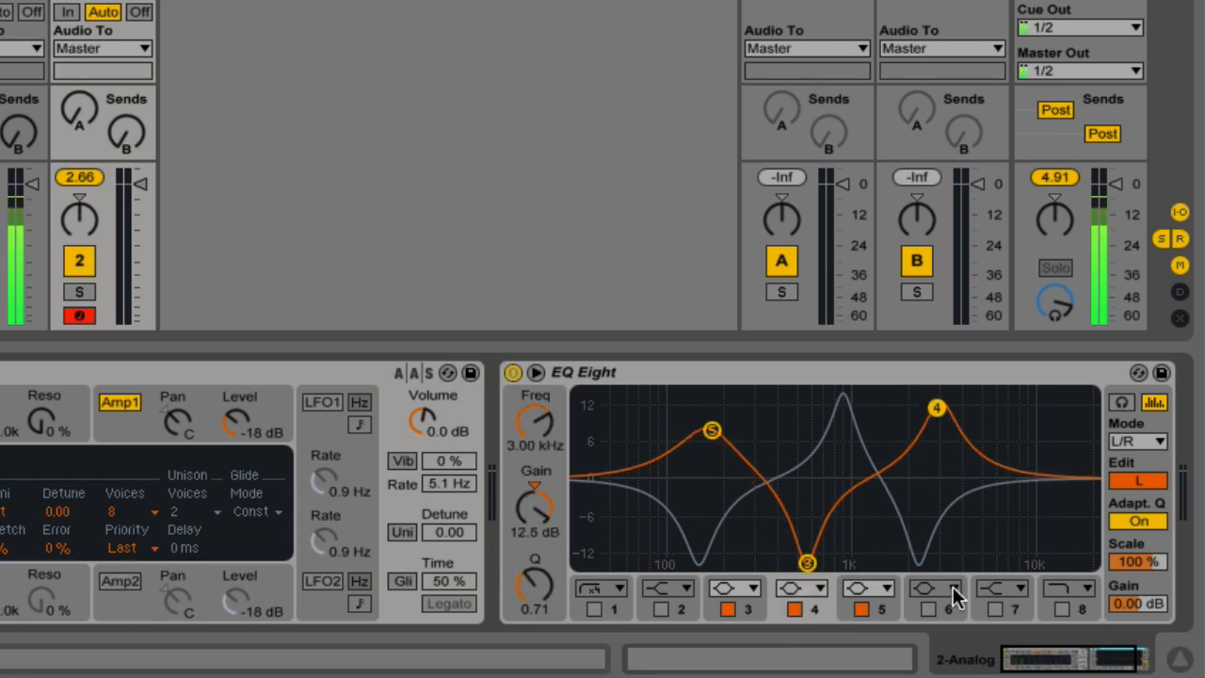
# Step: Alternate editing between the left and right channels to compare their EQ curves, ending on the right channel
pyautogui.click(1140, 478)
pyautogui.click(1140, 478)
pyautogui.click(1140, 478)
pyautogui.click(1140, 478)
pyautogui.click(1141, 478)
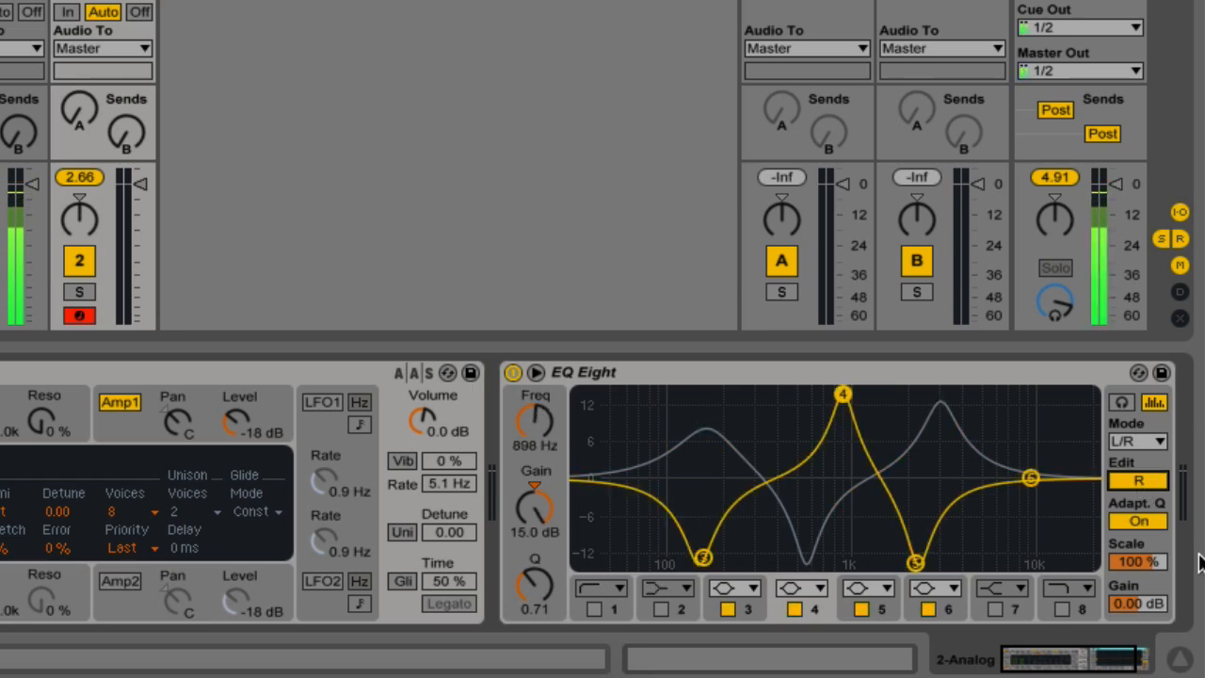
pyautogui.click(1140, 481)
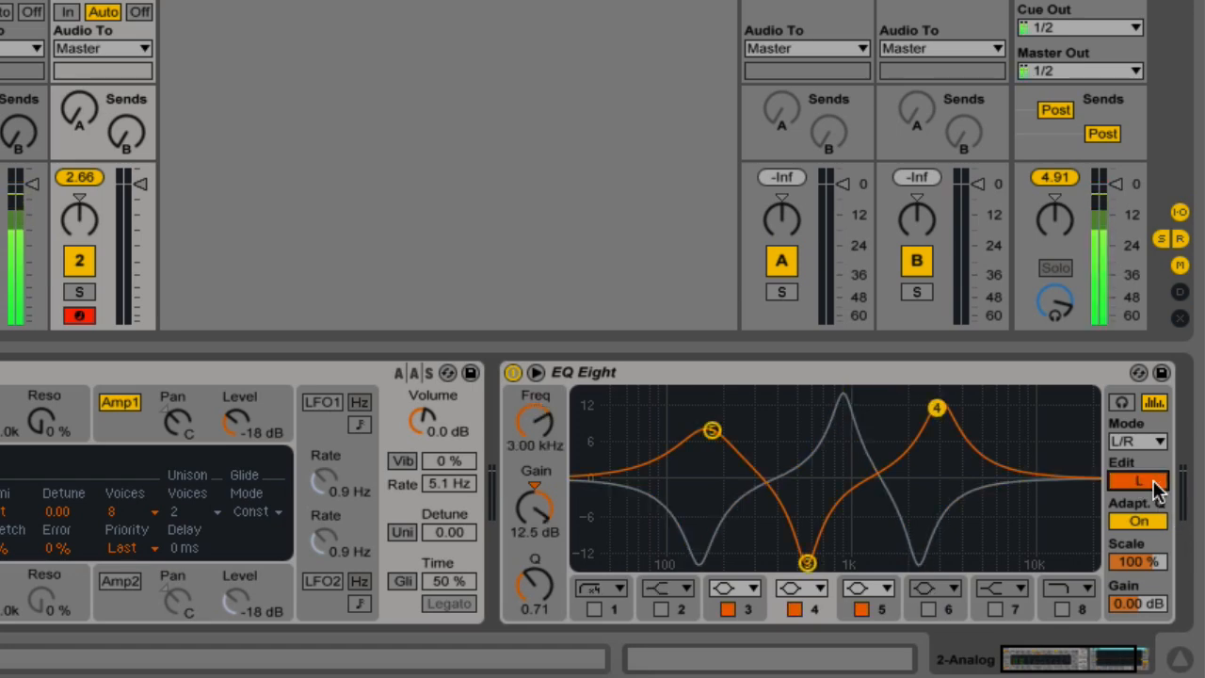
pyautogui.click(1140, 480)
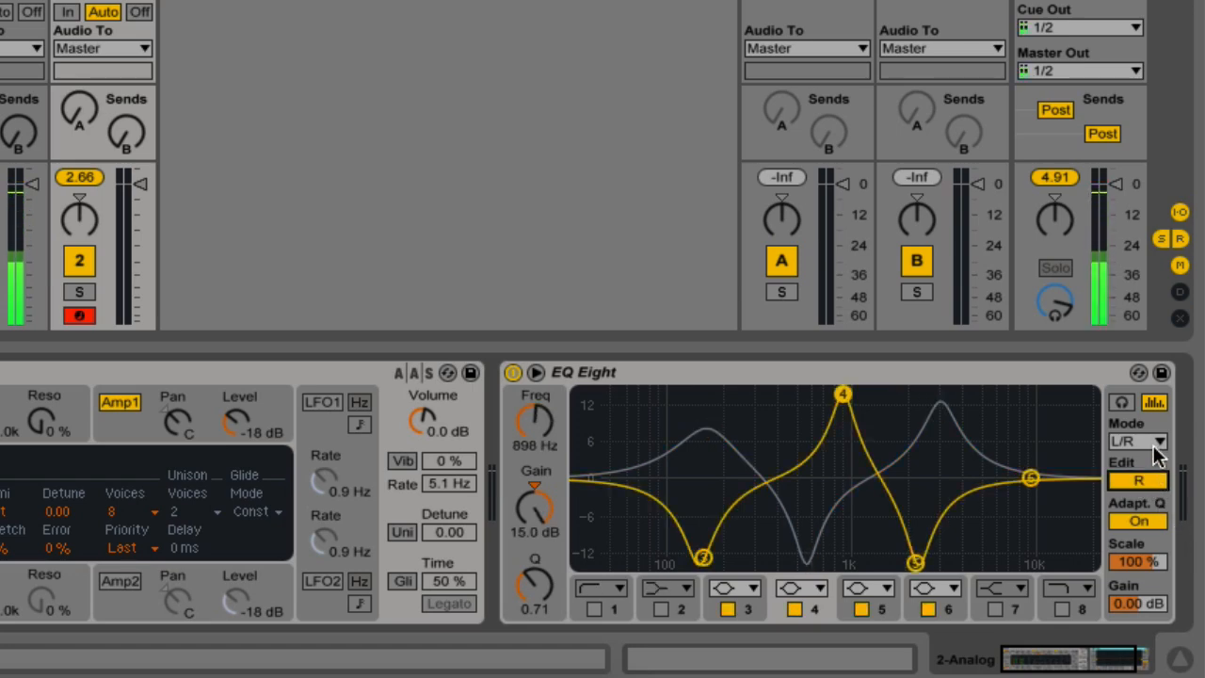
# Step: Set the EQ to M/S mode and alternate between the mid and side curves, ending on mid
pyautogui.click(1152, 442)
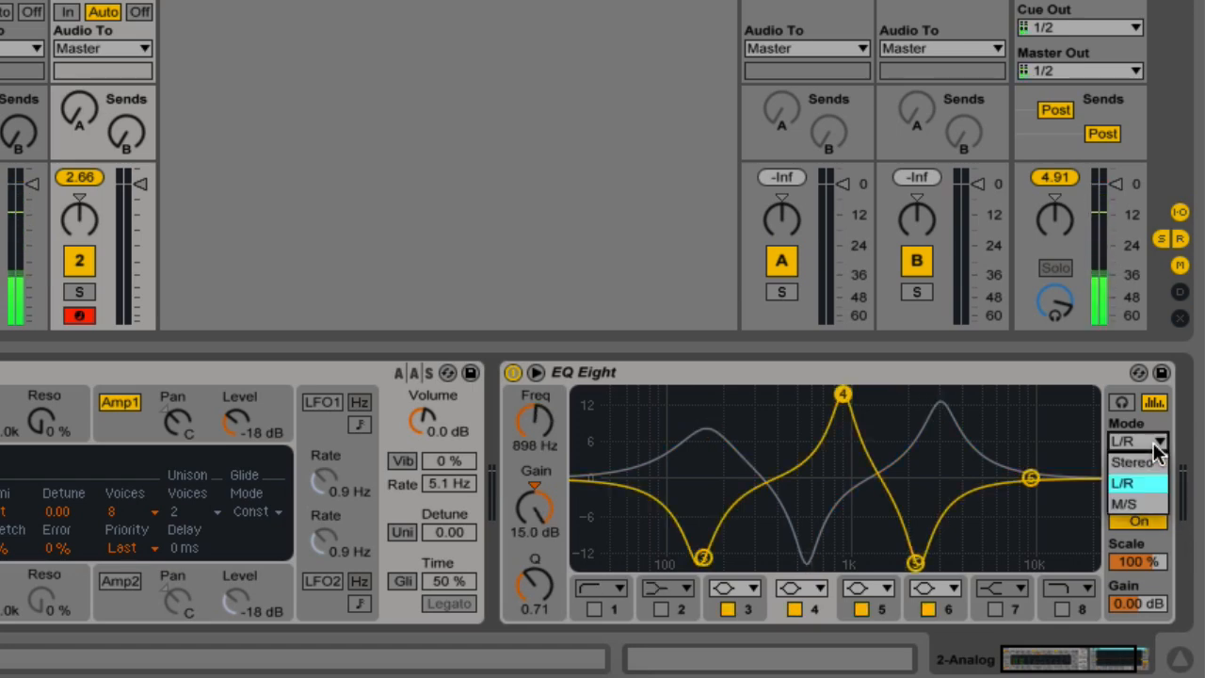
pyautogui.click(1129, 504)
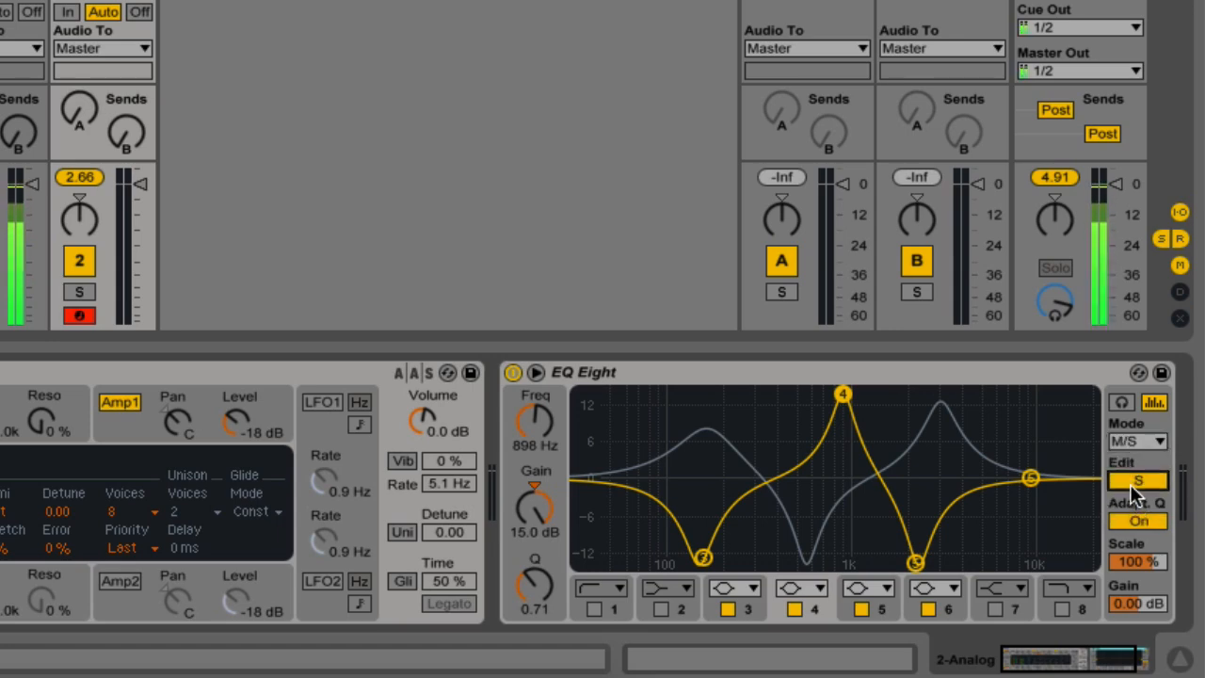
pyautogui.click(1129, 482)
pyautogui.click(1122, 471)
pyautogui.click(1122, 471)
pyautogui.click(1123, 475)
pyautogui.click(1125, 479)
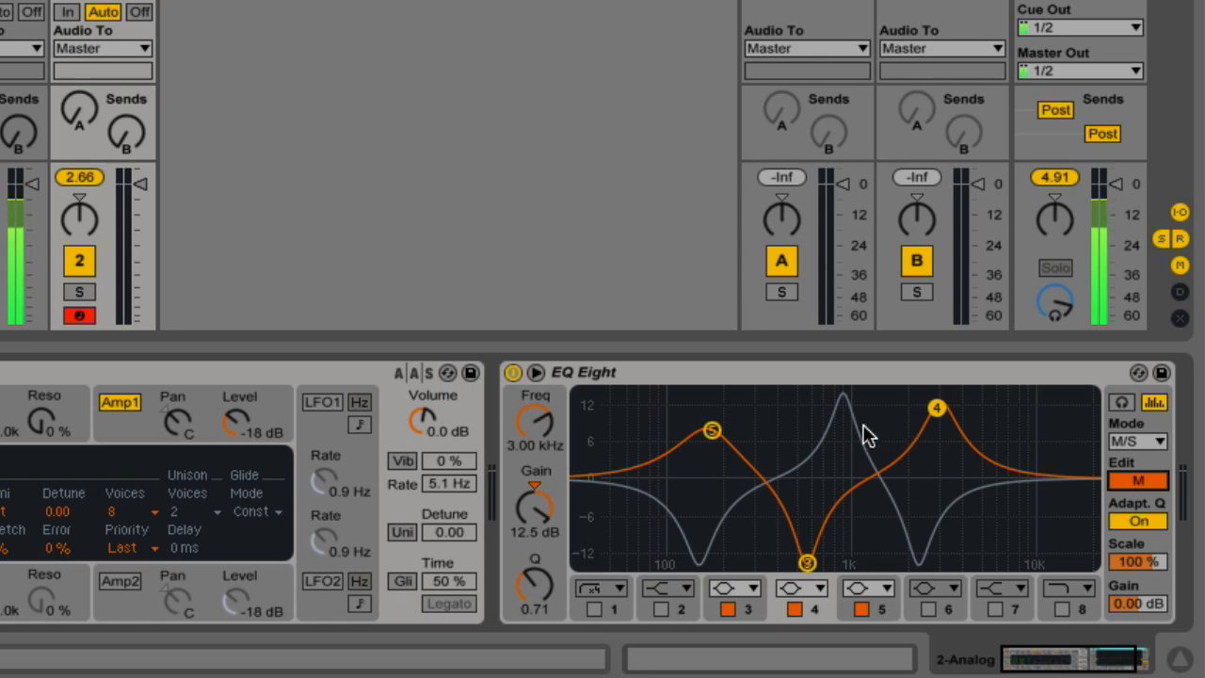
pyautogui.click(1125, 484)
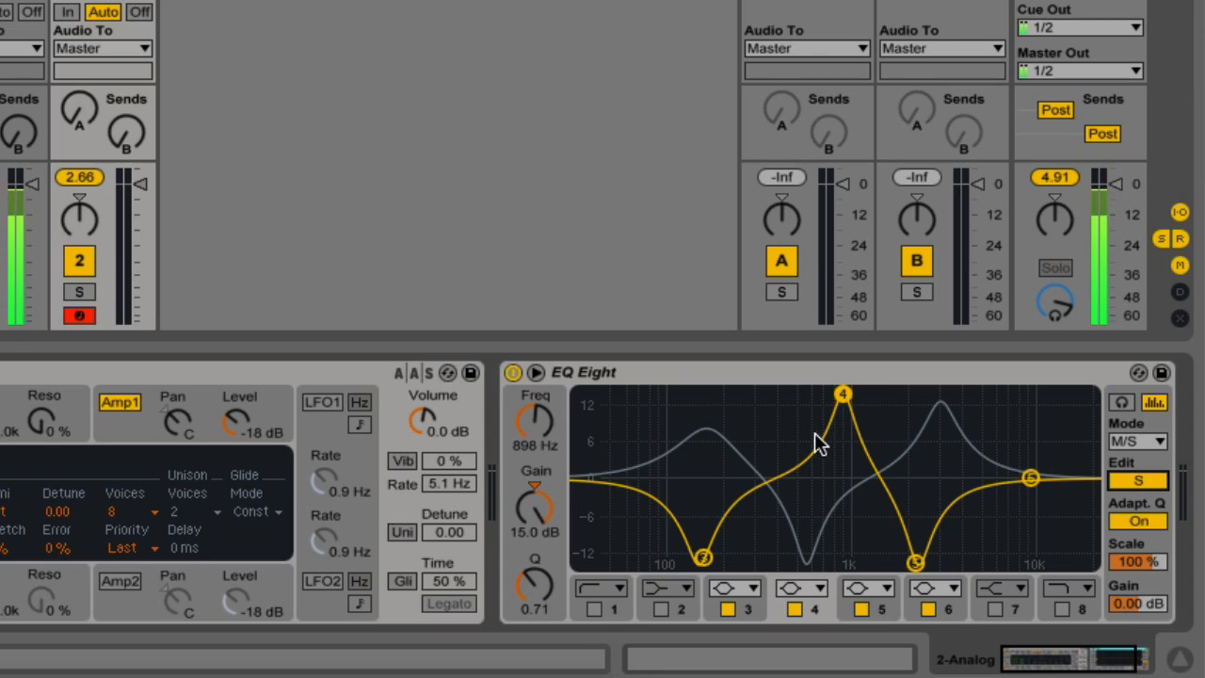
pyautogui.click(1141, 482)
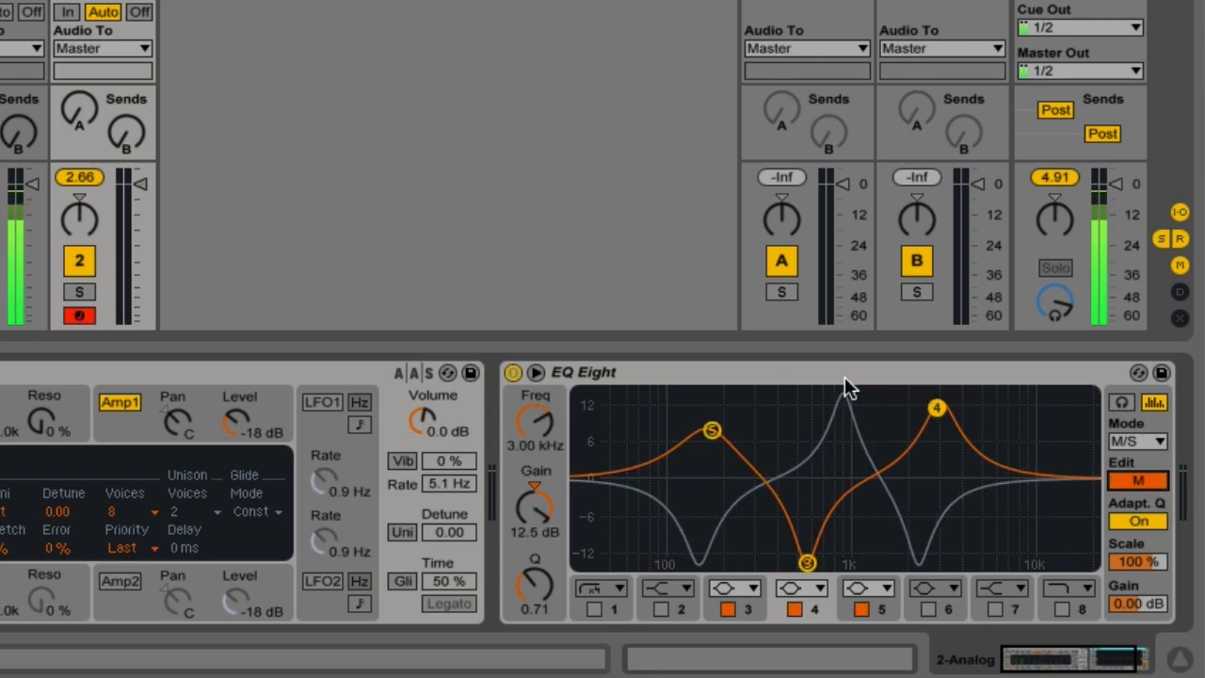
# Step: Compare the mid and side curves again, return the EQ to Stereo mode and turn Adaptive Q off
pyautogui.click(1127, 478)
pyautogui.click(1127, 478)
pyautogui.click(1127, 478)
pyautogui.click(1127, 478)
pyautogui.click(1127, 479)
pyautogui.click(1127, 478)
pyautogui.click(1127, 479)
pyautogui.click(1127, 478)
pyautogui.click(1127, 478)
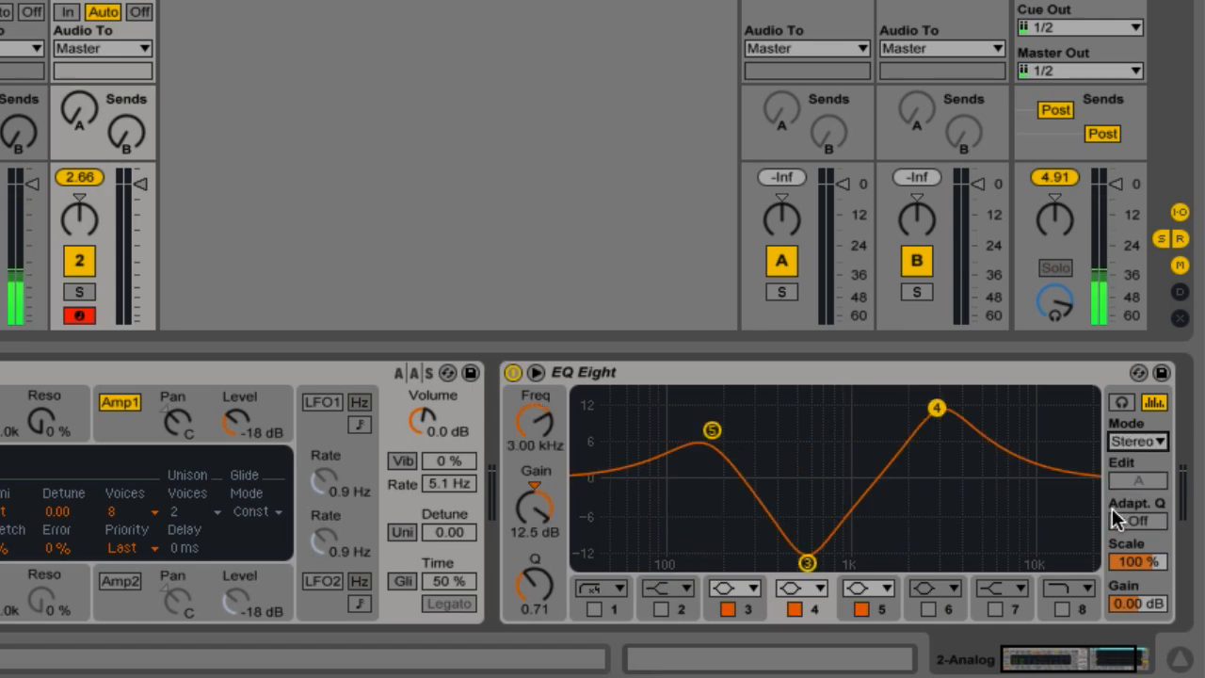
# Step: Toggle Adaptive Q for comparison, leaving it off, and set band 4 to about 1.77 kHz with 15.0 dB gain and Q 9.31
pyautogui.click(1136, 522)
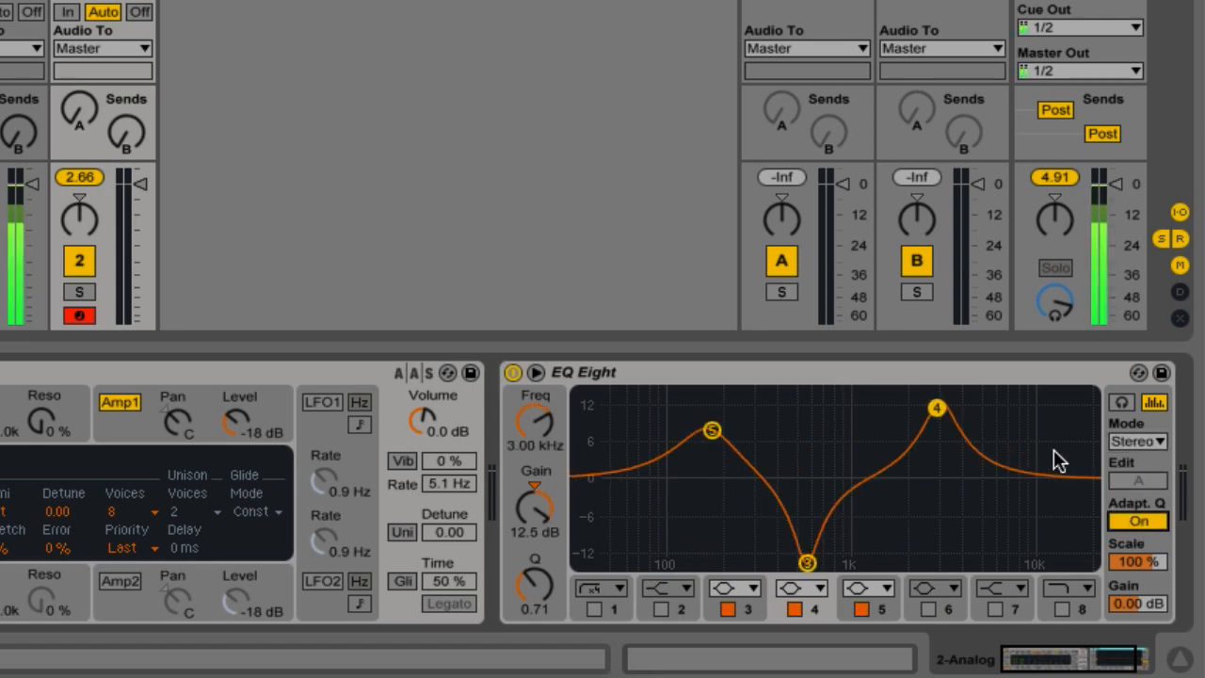
pyautogui.moveTo(938, 411); pyautogui.dragTo(900, 422)
pyautogui.click(1120, 523)
pyautogui.moveTo(534, 586); pyautogui.dragTo(534, 528)
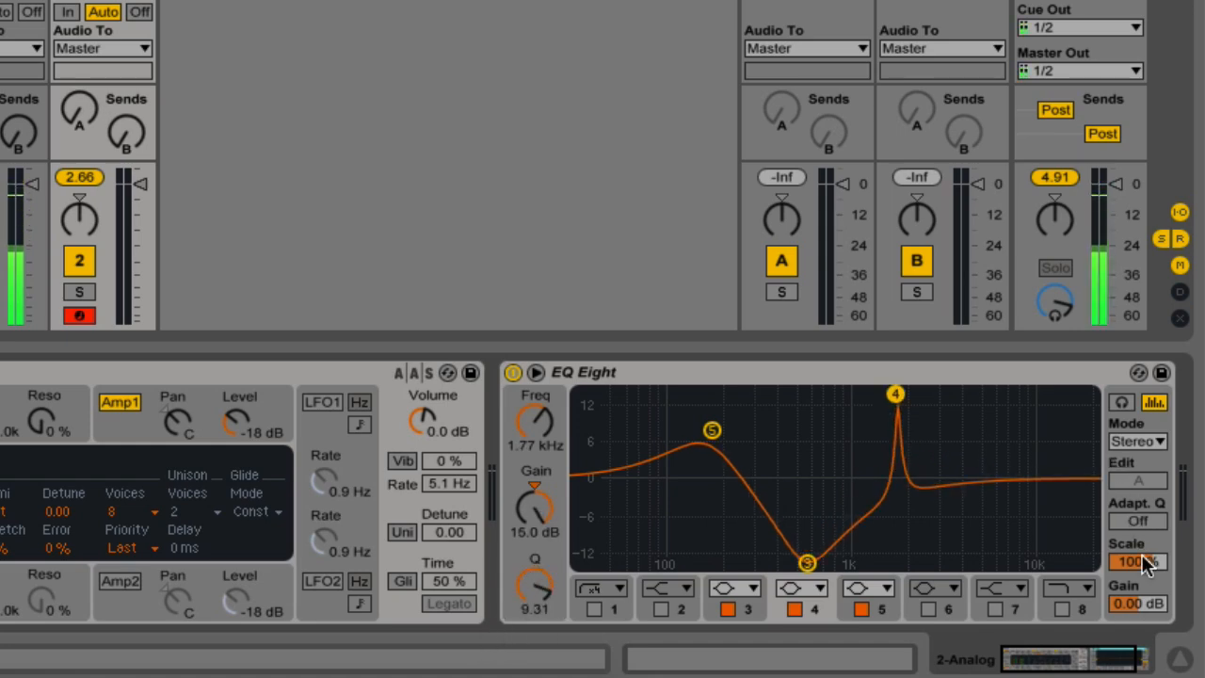
# Step: Raise the EQ's Scale to 147% and enable band 6 at about 5.39 kHz with -15.0 dB gain
pyautogui.moveTo(1146, 562); pyautogui.dragTo(1147, 532)
pyautogui.click(928, 608)
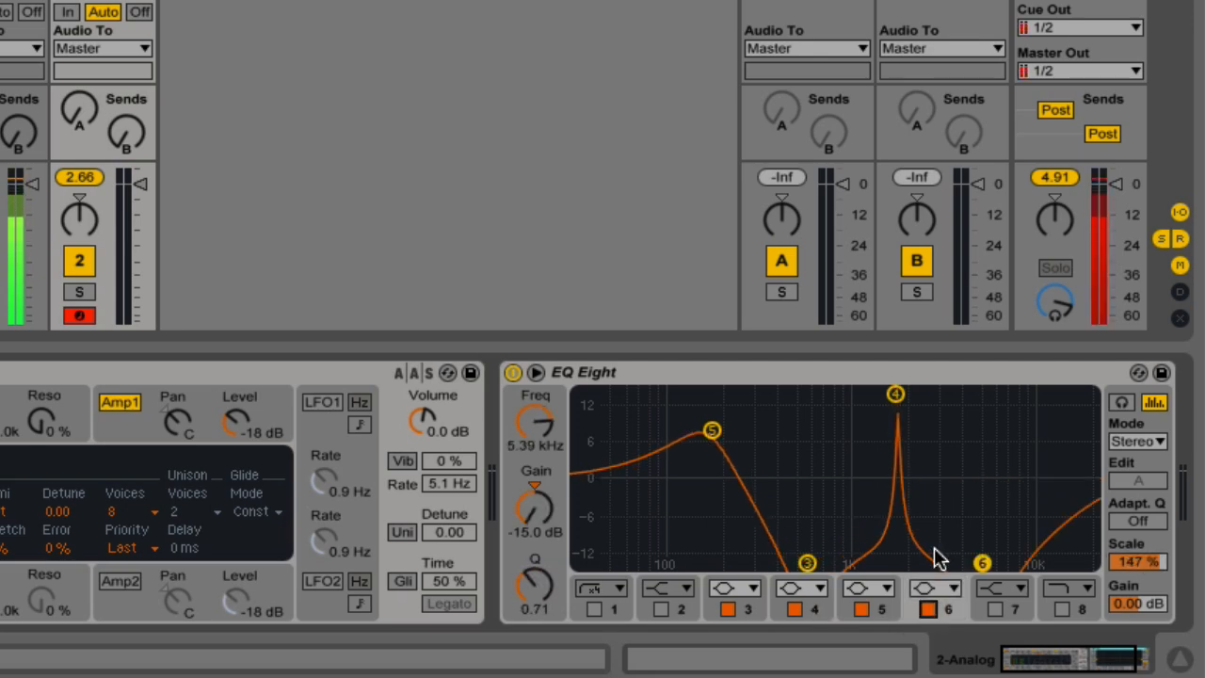
# Step: Enable band 2, move it to about 91.5 Hz at -3.84 dB and raise the Scale to 200%
pyautogui.click(661, 608)
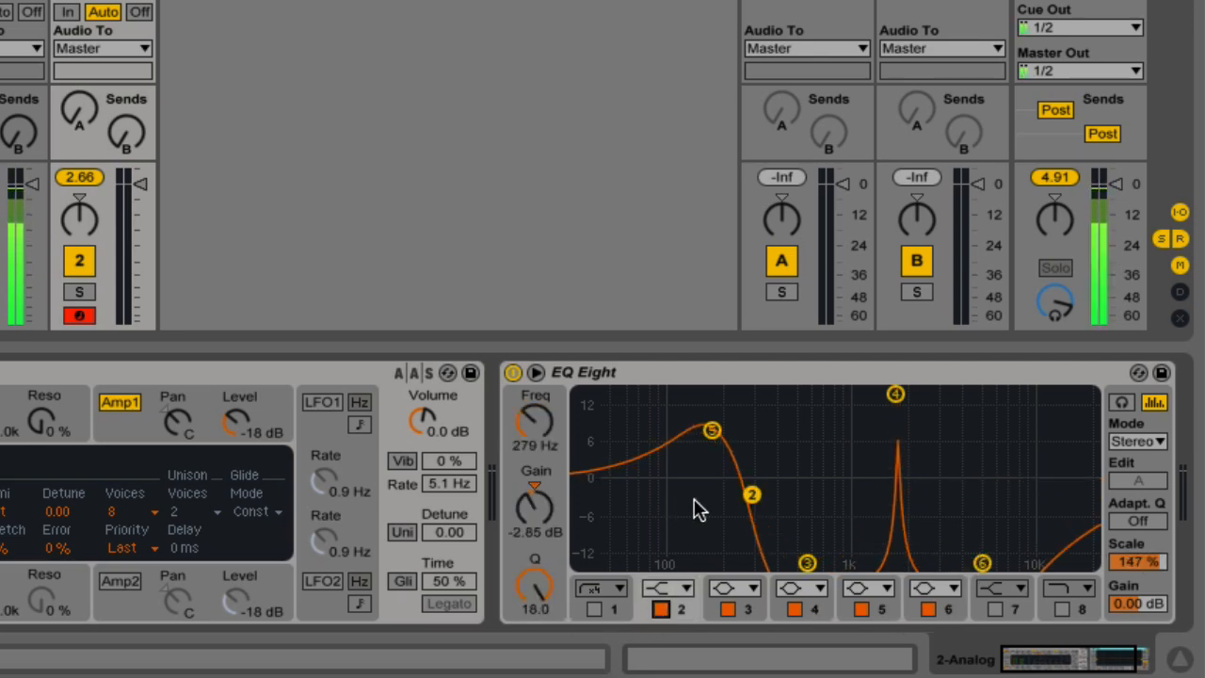
pyautogui.moveTo(753, 499); pyautogui.dragTo(665, 500)
pyautogui.moveTo(1139, 563); pyautogui.dragTo(1139, 530)
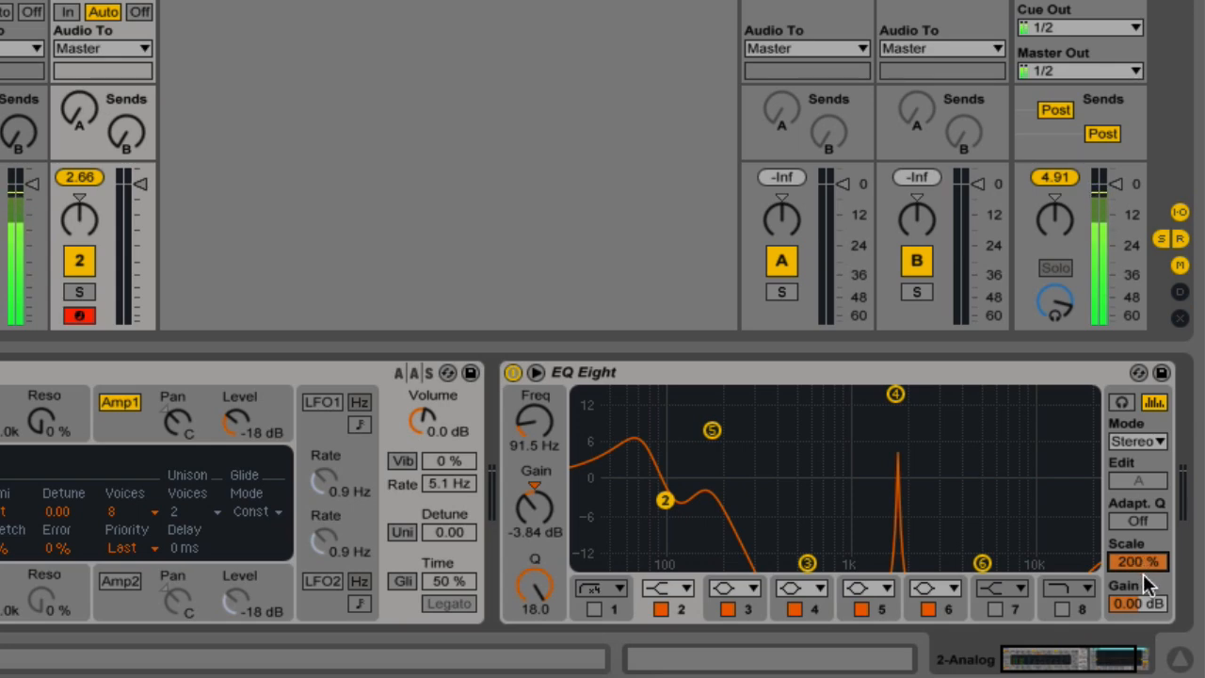
# Step: Lower the EQ's Scale to 119% and set its global output Gain to 2.44 dB
pyautogui.click(1139, 601)
pyautogui.moveTo(1137, 559)
pyautogui.mouseDown()
pyautogui.moveTo(1138, 659)
pyautogui.moveTo(1137, 559)
pyautogui.mouseUp()
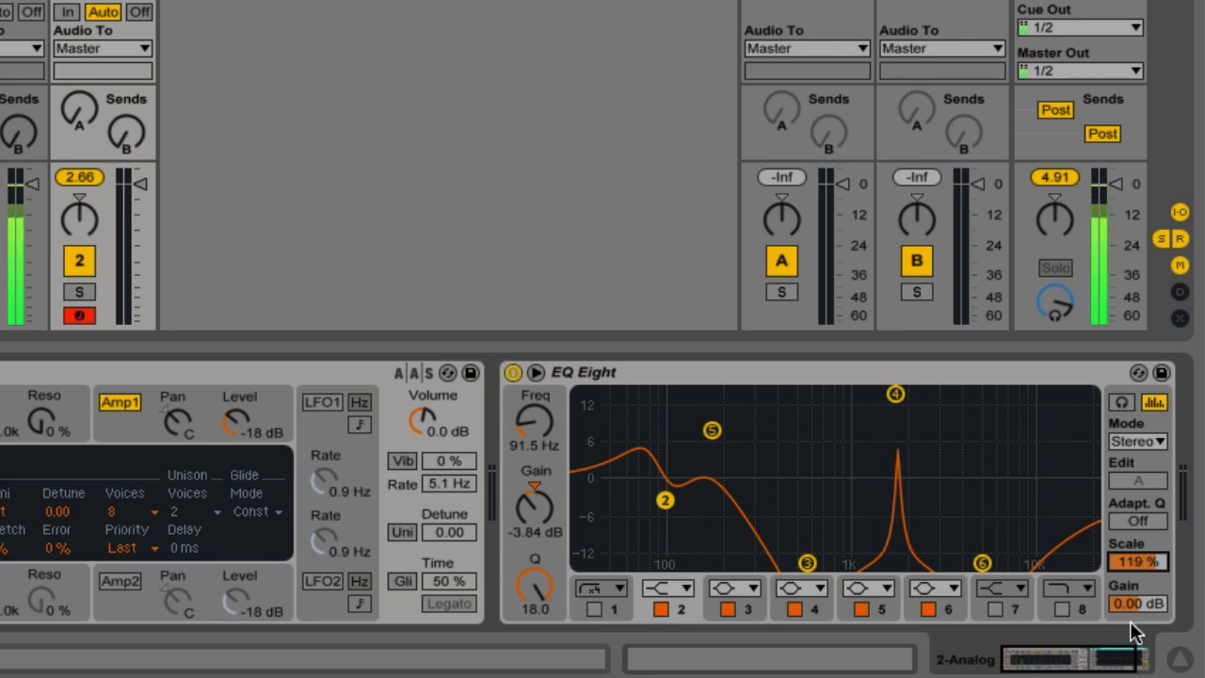
pyautogui.click(1144, 599)
pyautogui.write('31')
pyautogui.press('Return')
pyautogui.moveTo(1139, 604); pyautogui.dragTo(1139, 650)
pyautogui.moveTo(1139, 604); pyautogui.dragTo(1140, 574)
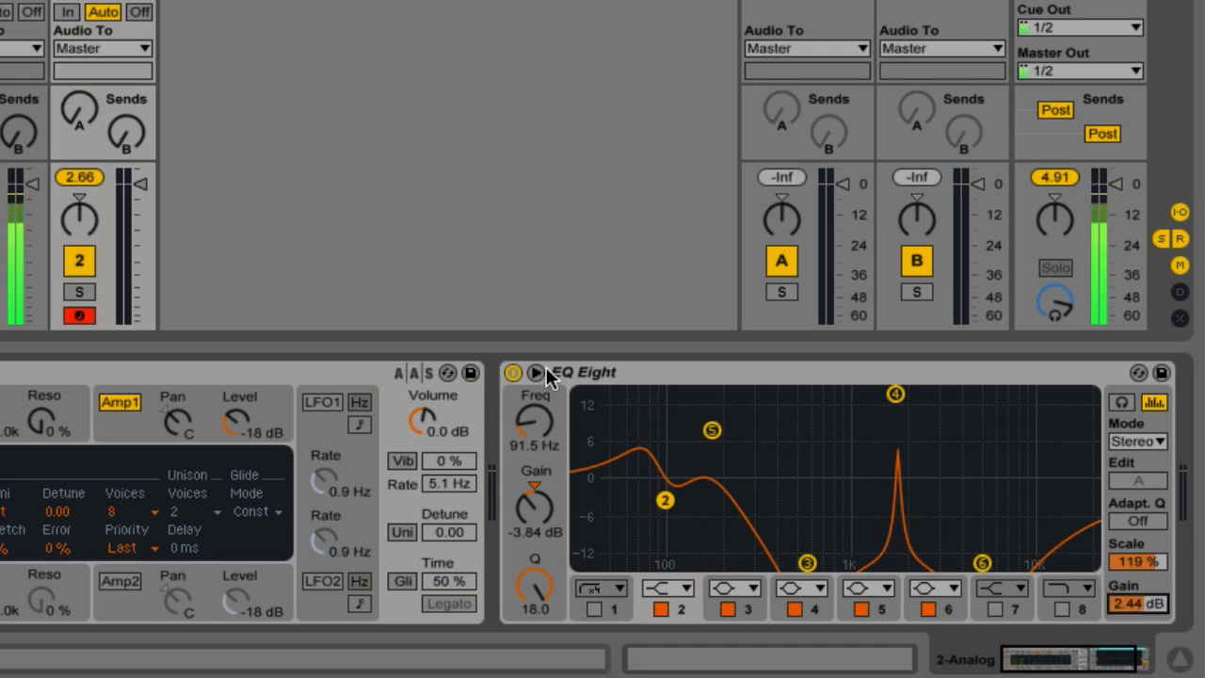
# Step: Expand and enlarge the EQ curve display, move band 4 to about 1.04 kHz at 14.9 dB and collapse the display again
pyautogui.doubleClick(810, 487)
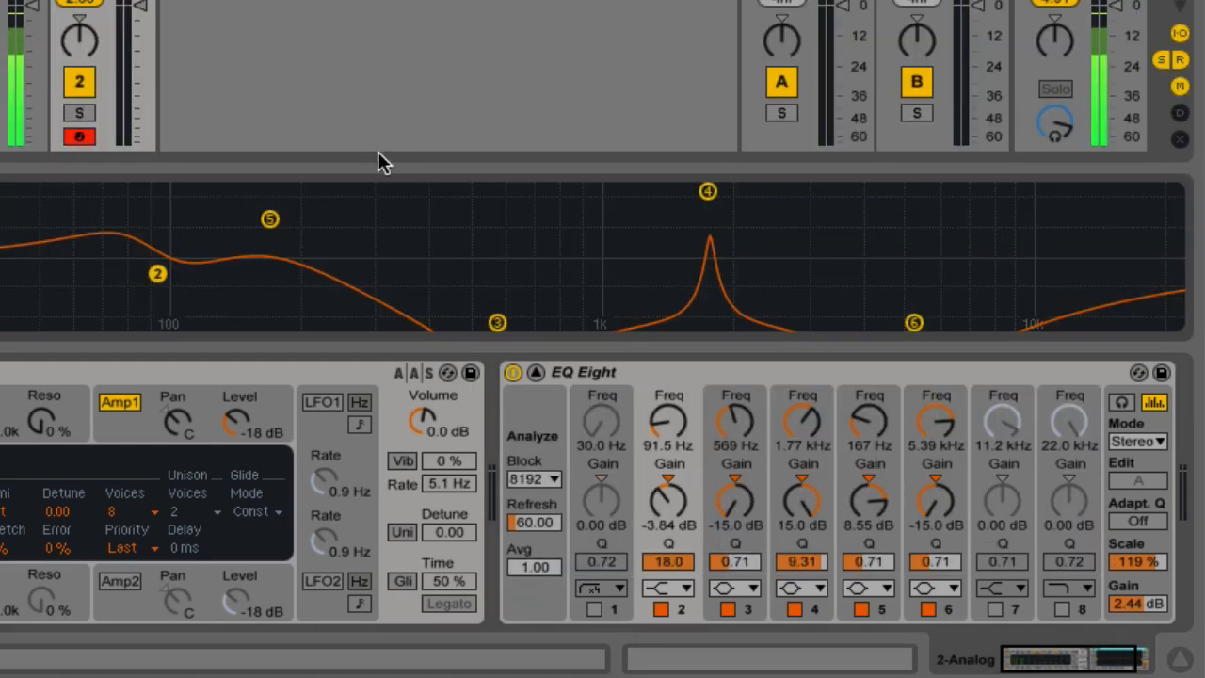
pyautogui.moveTo(394, 167); pyautogui.dragTo(382, 0)
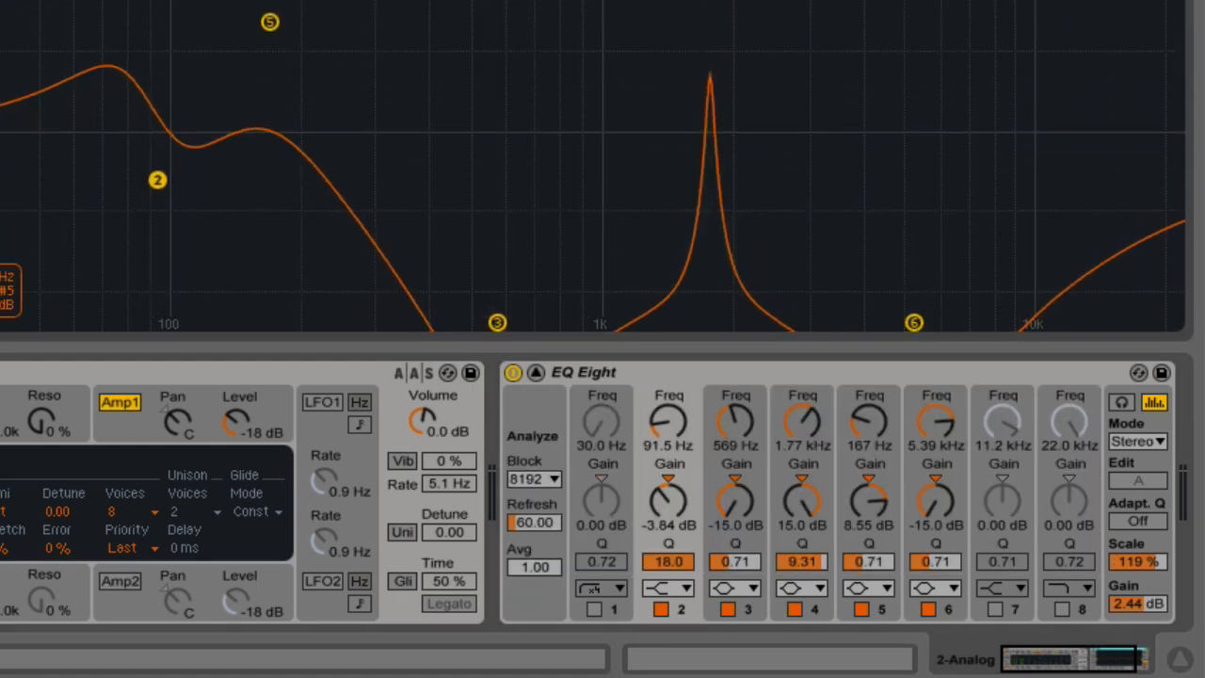
pyautogui.moveTo(710, 0); pyautogui.dragTo(700, 295)
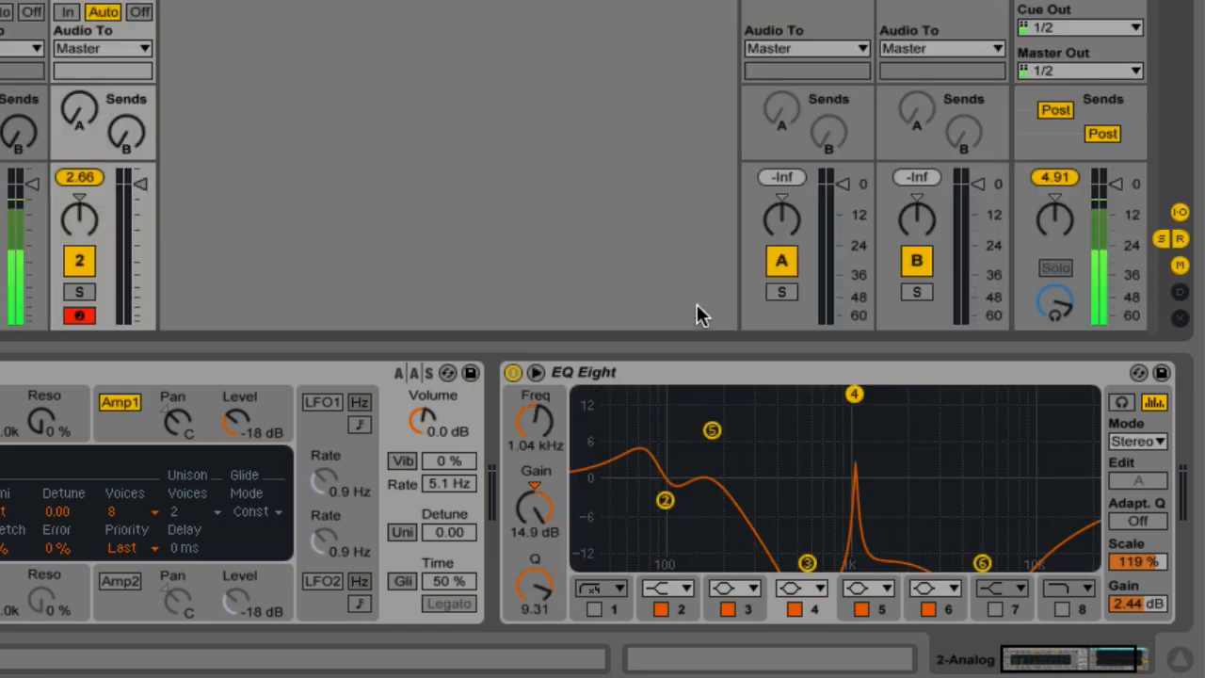
# Step: Delete the EQ Eight device from the Analog track
pyautogui.click(713, 377)
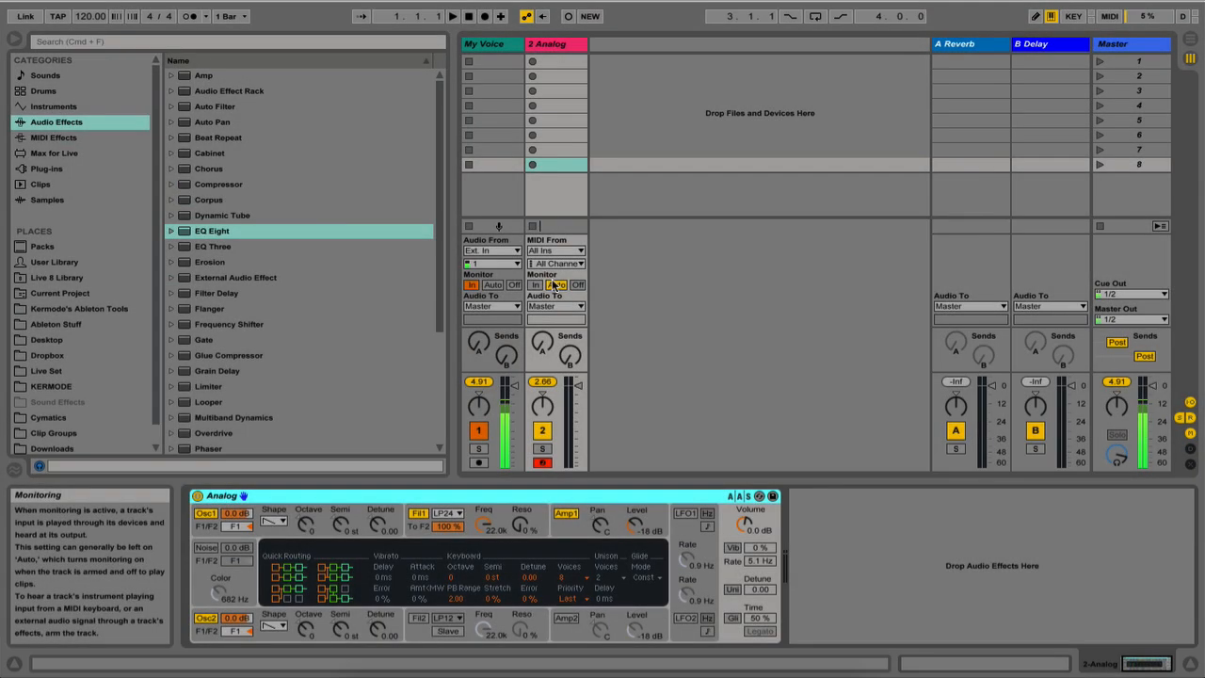
# Step: Add a Compressor after the Analog instrument and try different thresholds, ending at -12.3 dB
pyautogui.moveTo(225, 185); pyautogui.dragTo(863, 530)
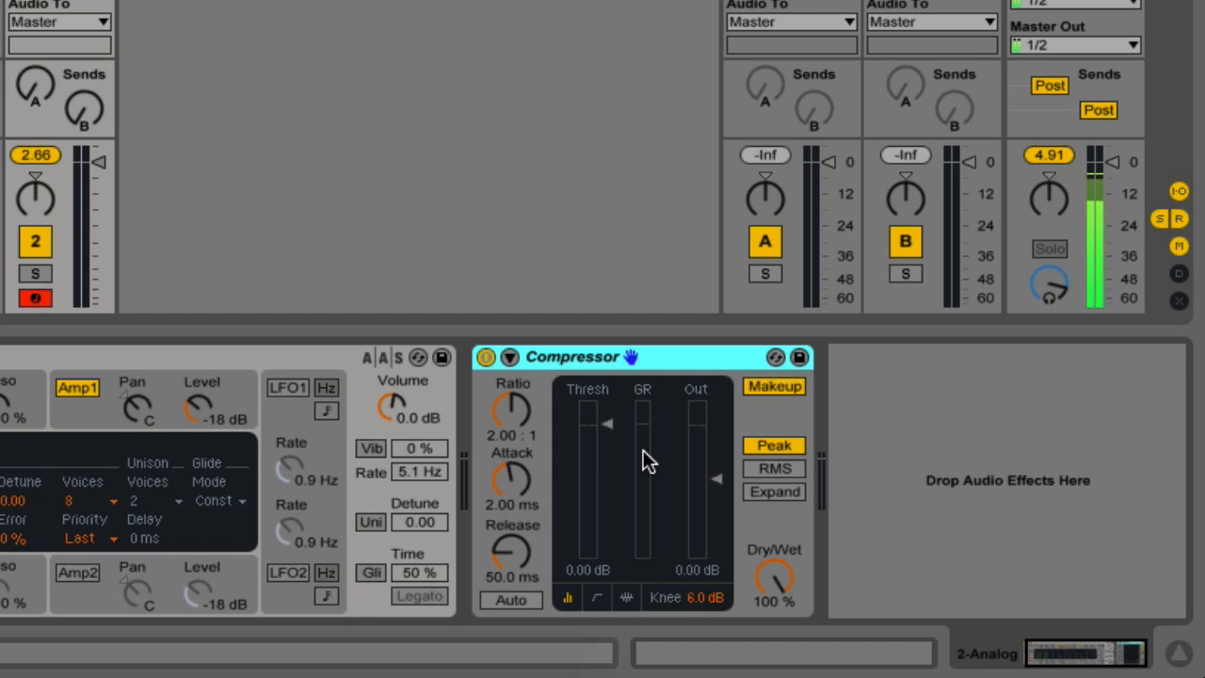
pyautogui.moveTo(613, 430); pyautogui.dragTo(607, 478)
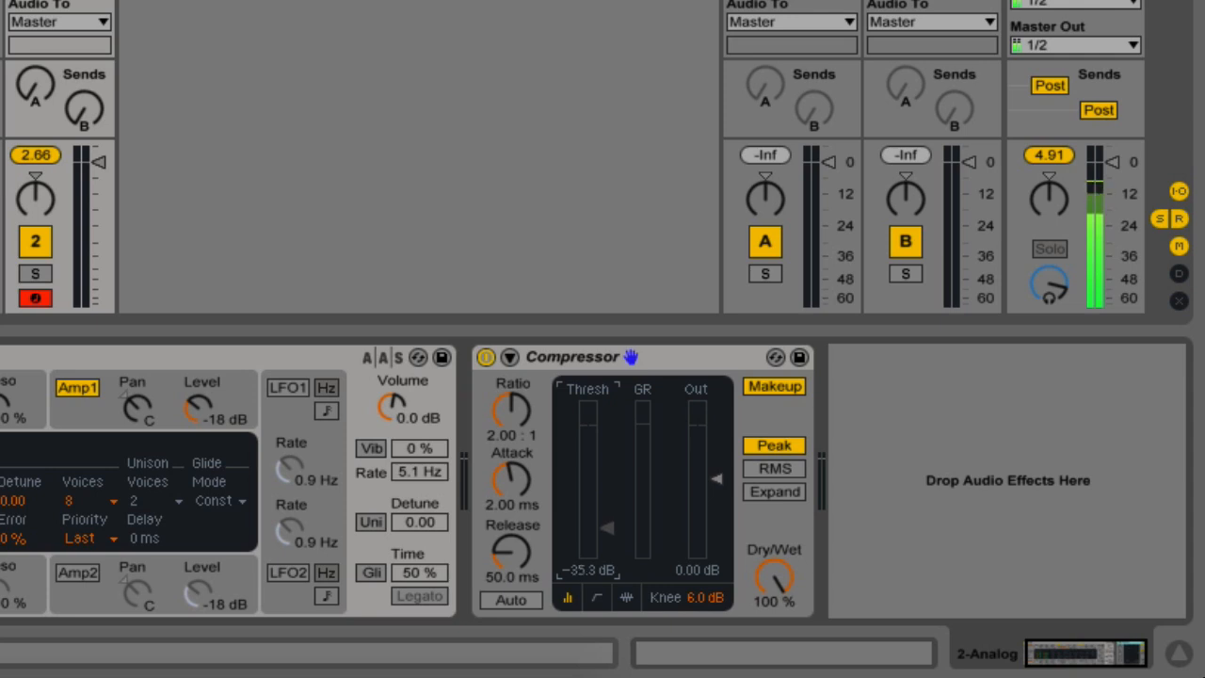
pyautogui.moveTo(607, 492); pyautogui.dragTo(607, 471)
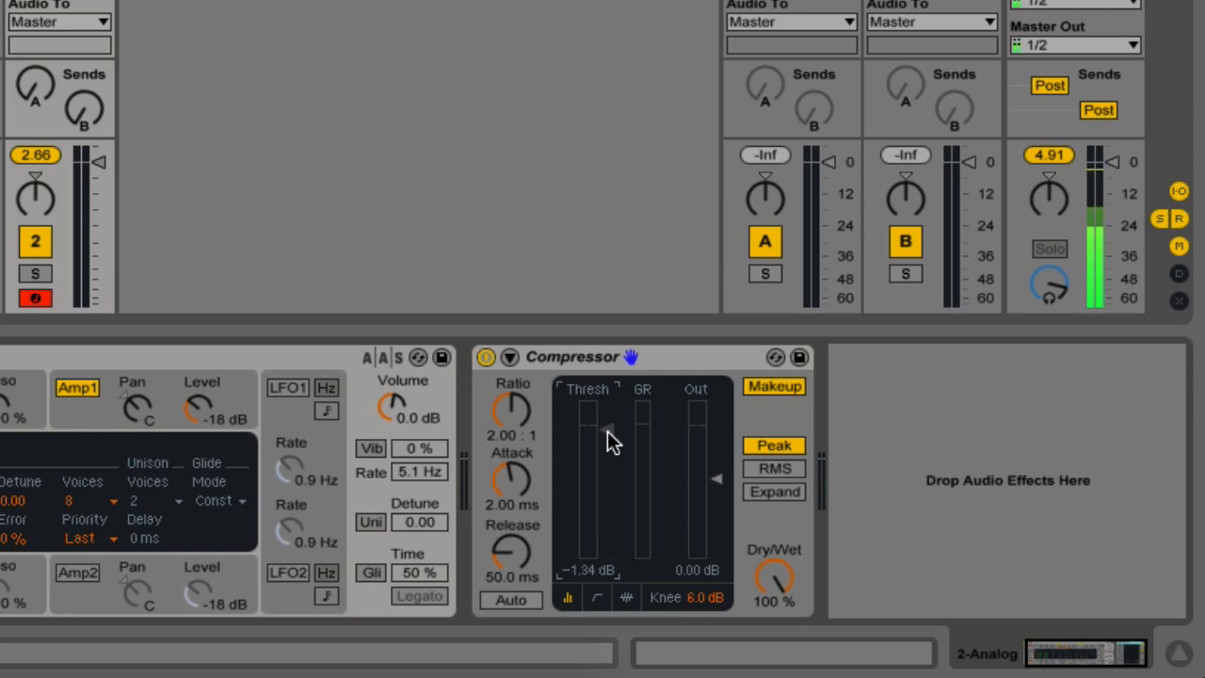
pyautogui.moveTo(610, 440)
pyautogui.mouseDown()
pyautogui.moveTo(610, 565)
pyautogui.moveTo(603, 424)
pyautogui.moveTo(604, 459)
pyautogui.mouseUp()
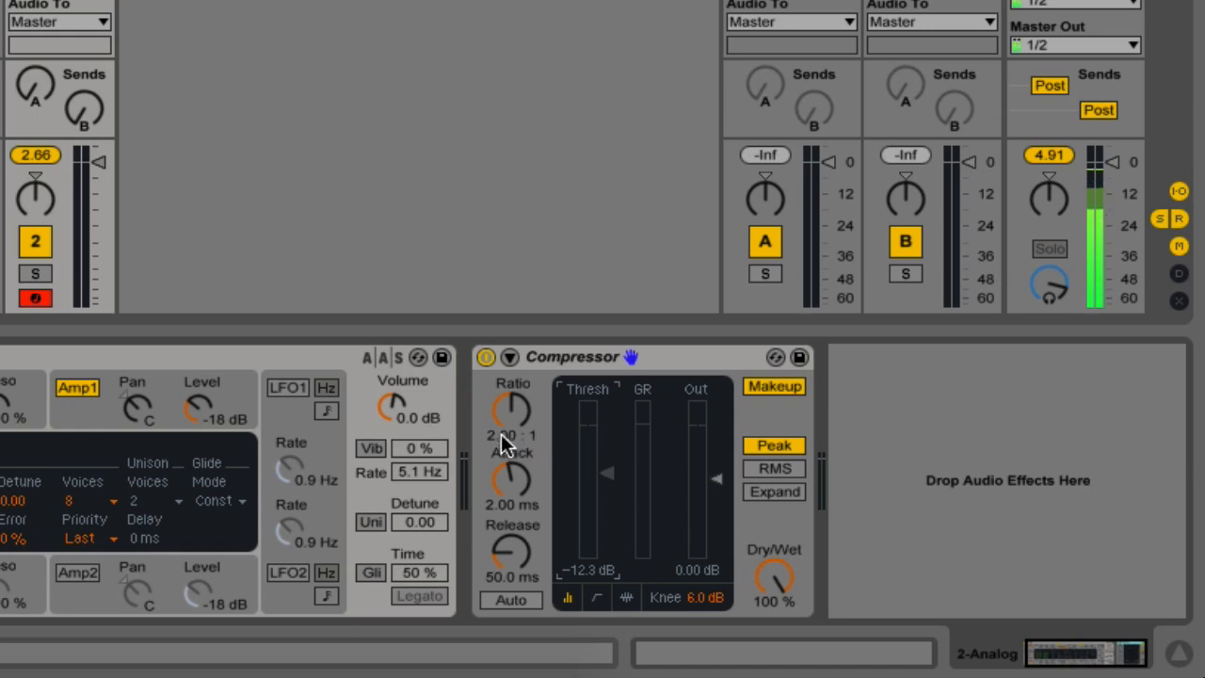
# Step: Set the Compressor's ratio to 6.00 : 1 and lower its threshold to -42.8 dB
pyautogui.moveTo(532, 437); pyautogui.dragTo(532, 414)
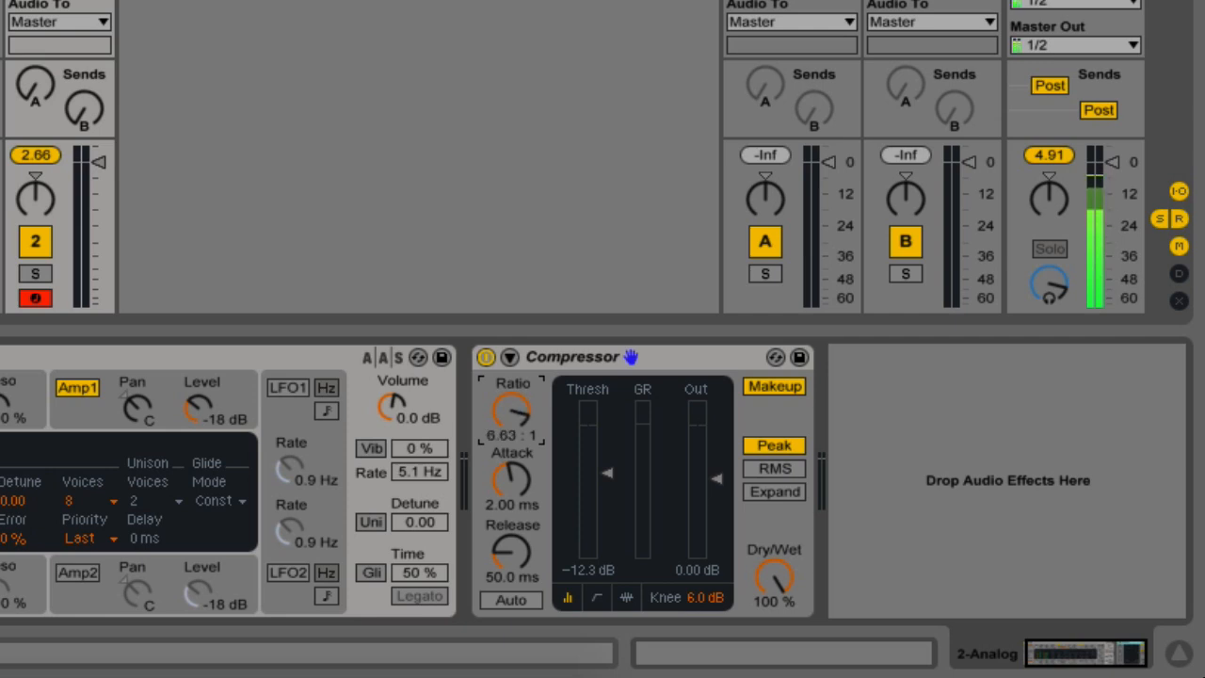
pyautogui.moveTo(511, 413); pyautogui.dragTo(512, 418)
pyautogui.click(610, 476)
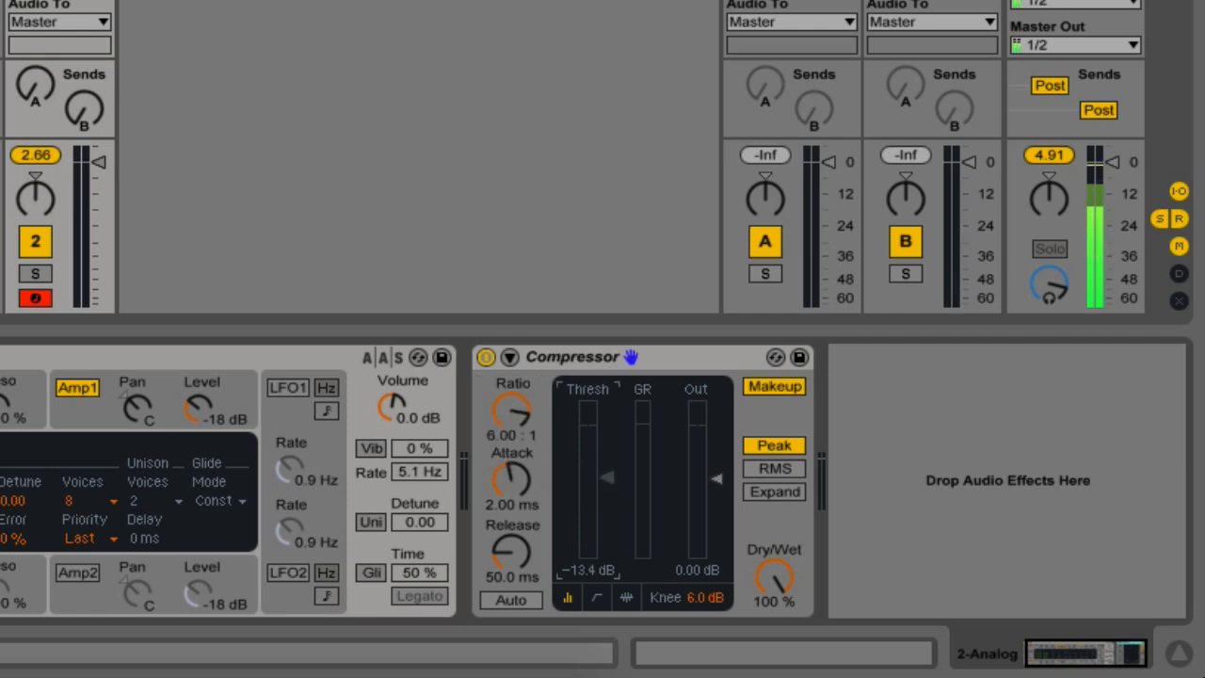
pyautogui.moveTo(606, 492); pyautogui.dragTo(602, 498)
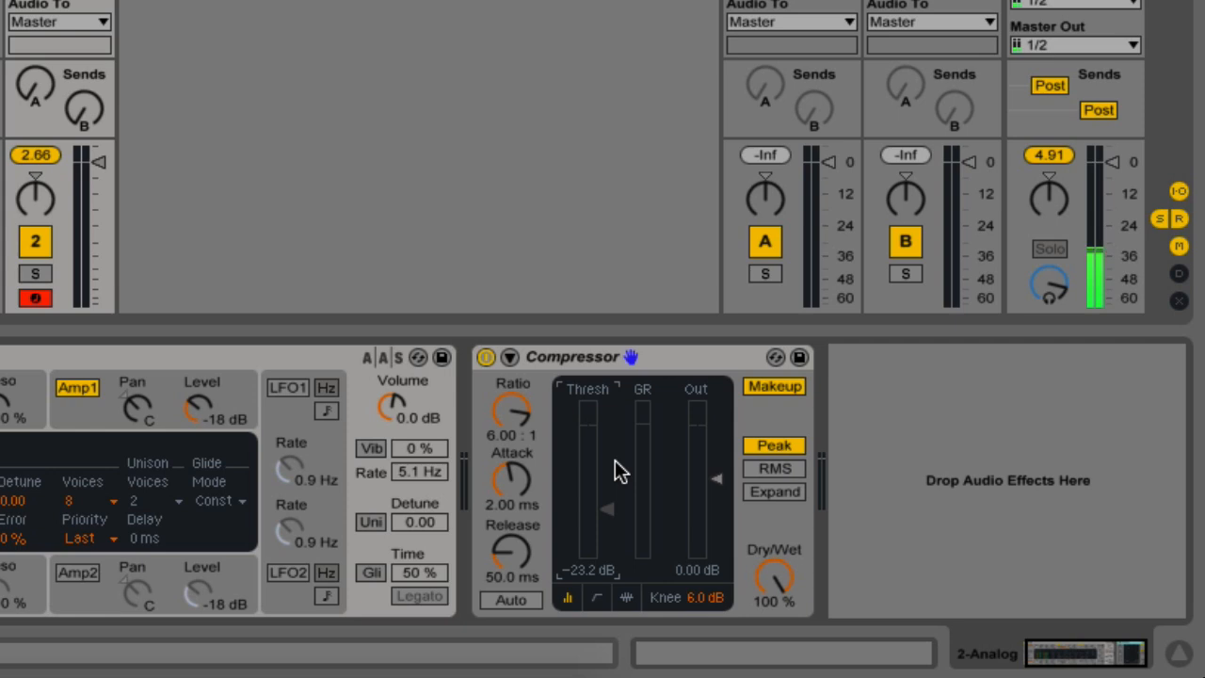
pyautogui.moveTo(613, 500)
pyautogui.mouseDown()
pyautogui.moveTo(613, 559)
pyautogui.moveTo(583, 498)
pyautogui.moveTo(607, 513)
pyautogui.moveTo(597, 537)
pyautogui.mouseUp()
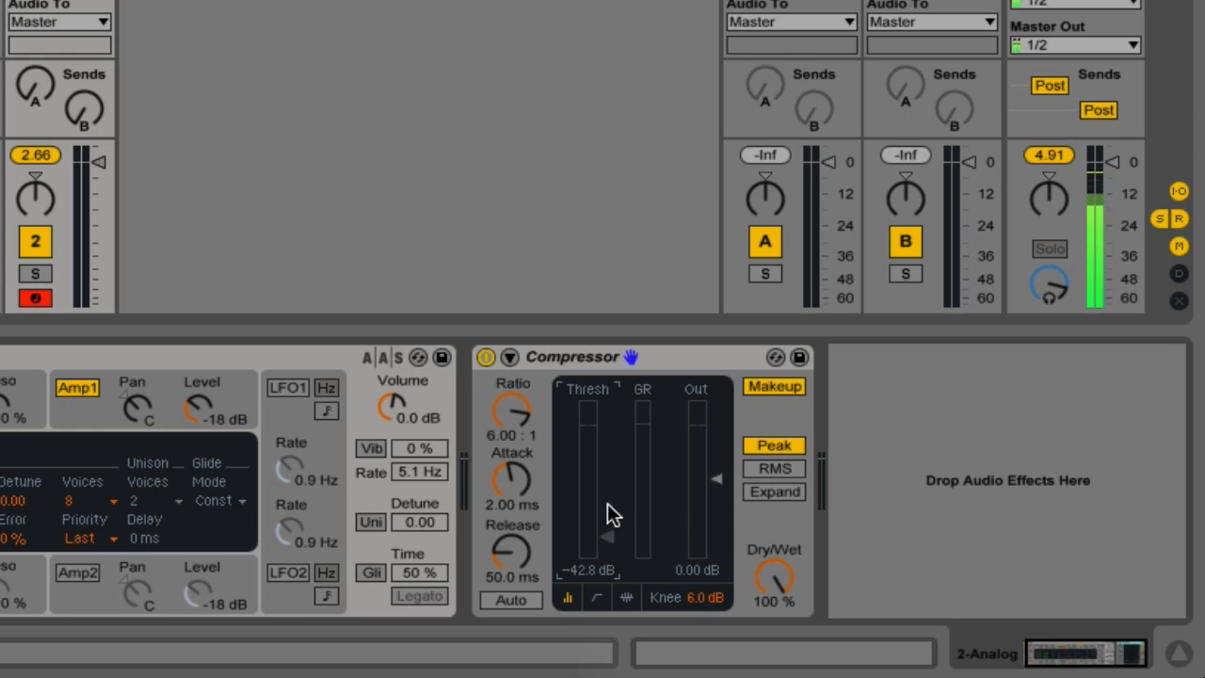
# Step: Try Compressor attack times of 0.02 ms and 340 ms, ending at 0.01 ms, and set the release to 11.8 ms
pyautogui.moveTo(518, 503)
pyautogui.mouseDown()
pyautogui.moveTo(519, 455)
pyautogui.moveTo(519, 509)
pyautogui.moveTo(530, 500)
pyautogui.mouseUp()
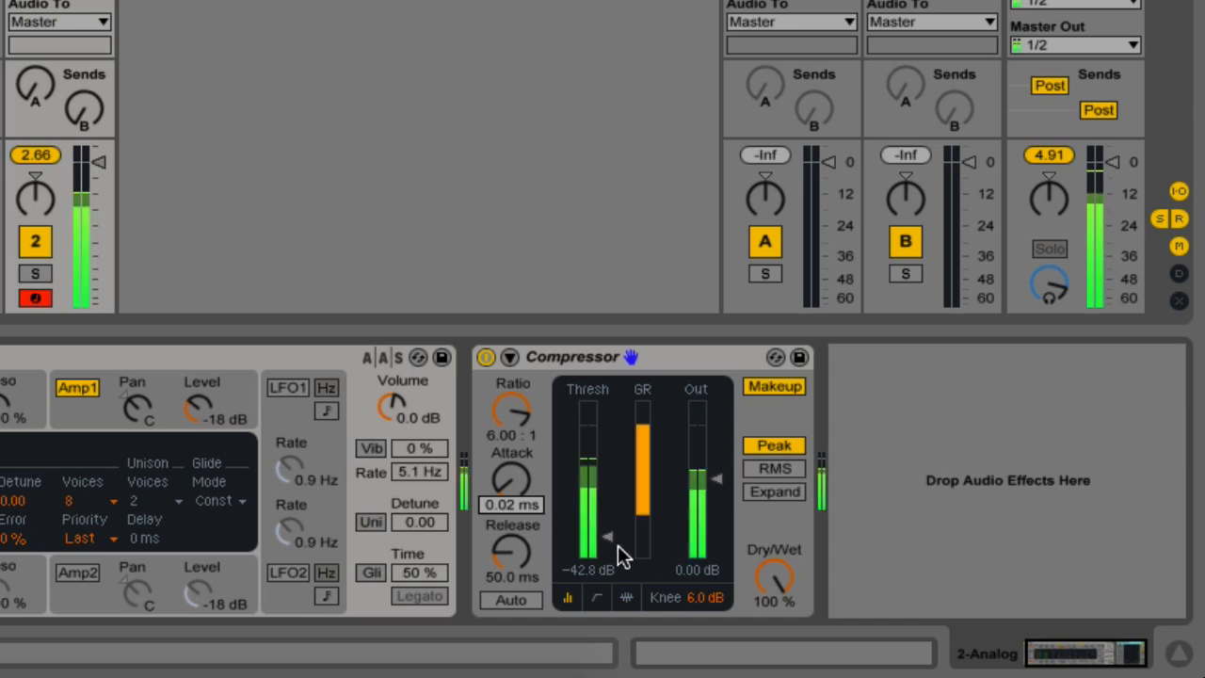
pyautogui.moveTo(516, 505); pyautogui.dragTo(516, 463)
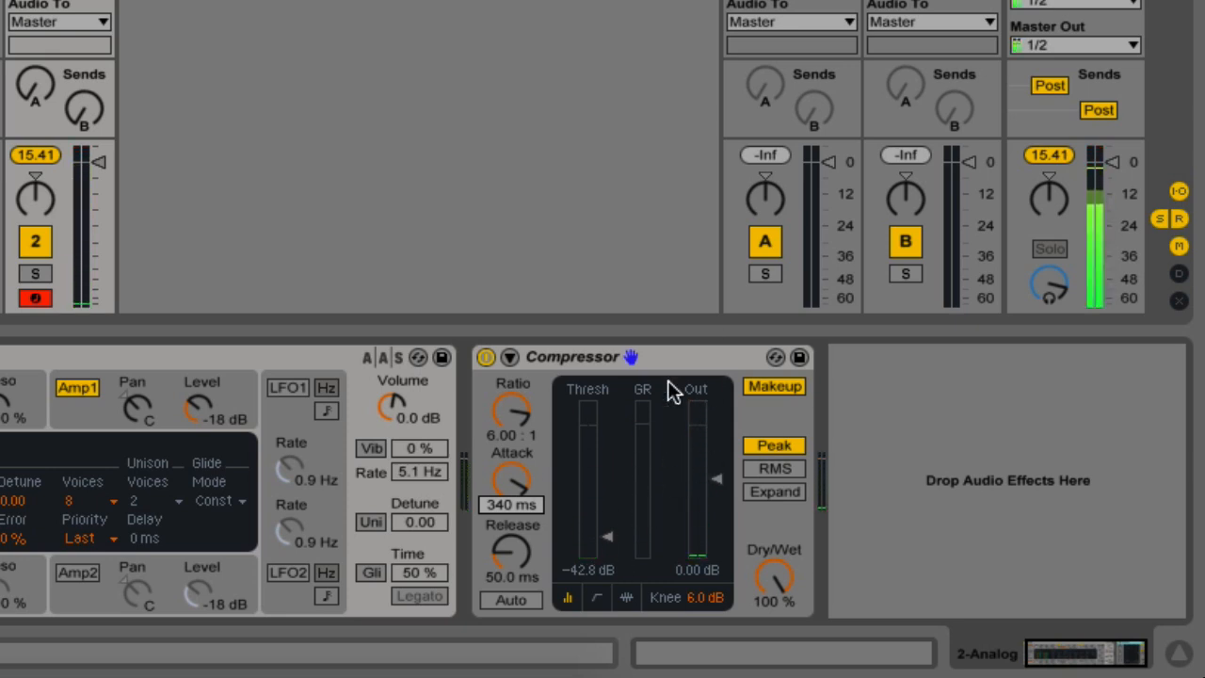
pyautogui.moveTo(510, 486); pyautogui.dragTo(505, 612)
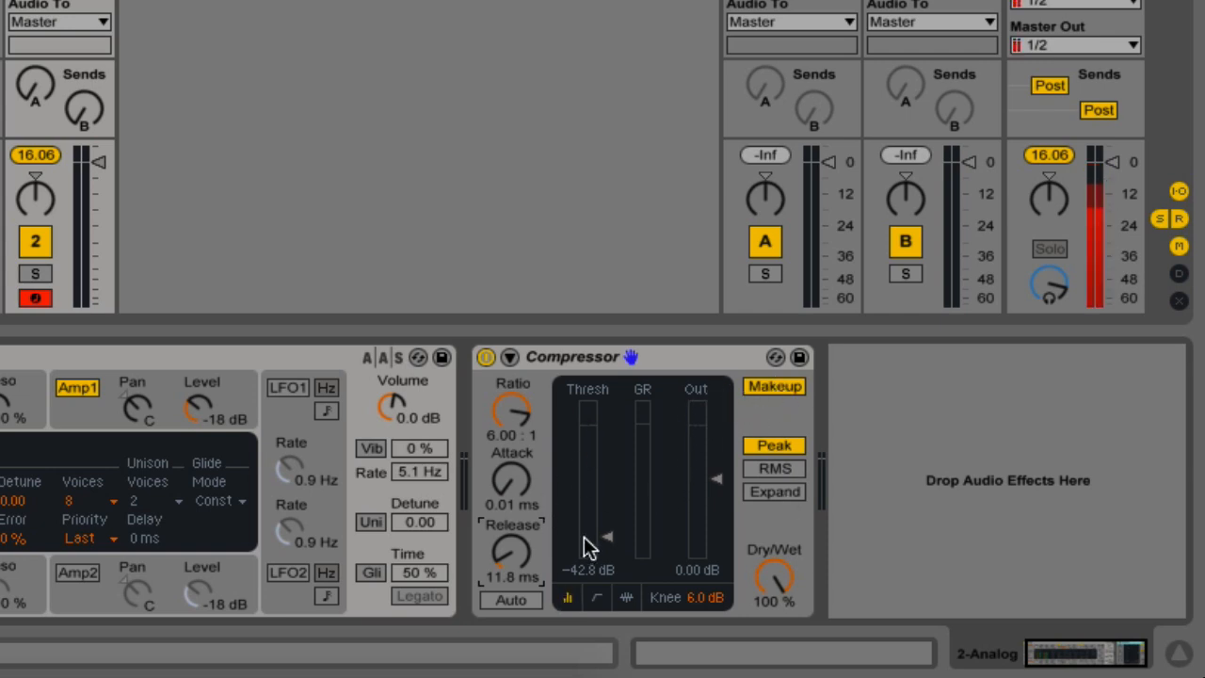
# Step: Turn off the Compressor's automatic Makeup gain and raise its output to 23.4 dB
pyautogui.click(763, 387)
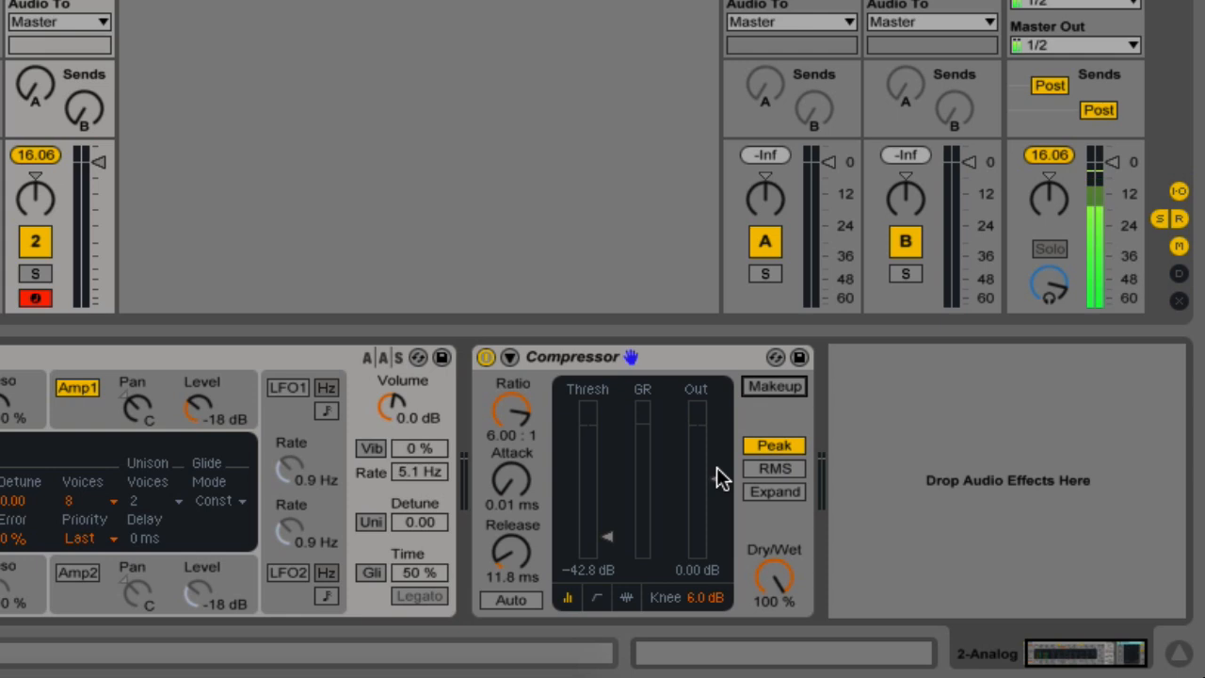
pyautogui.moveTo(722, 462); pyautogui.dragTo(698, 427)
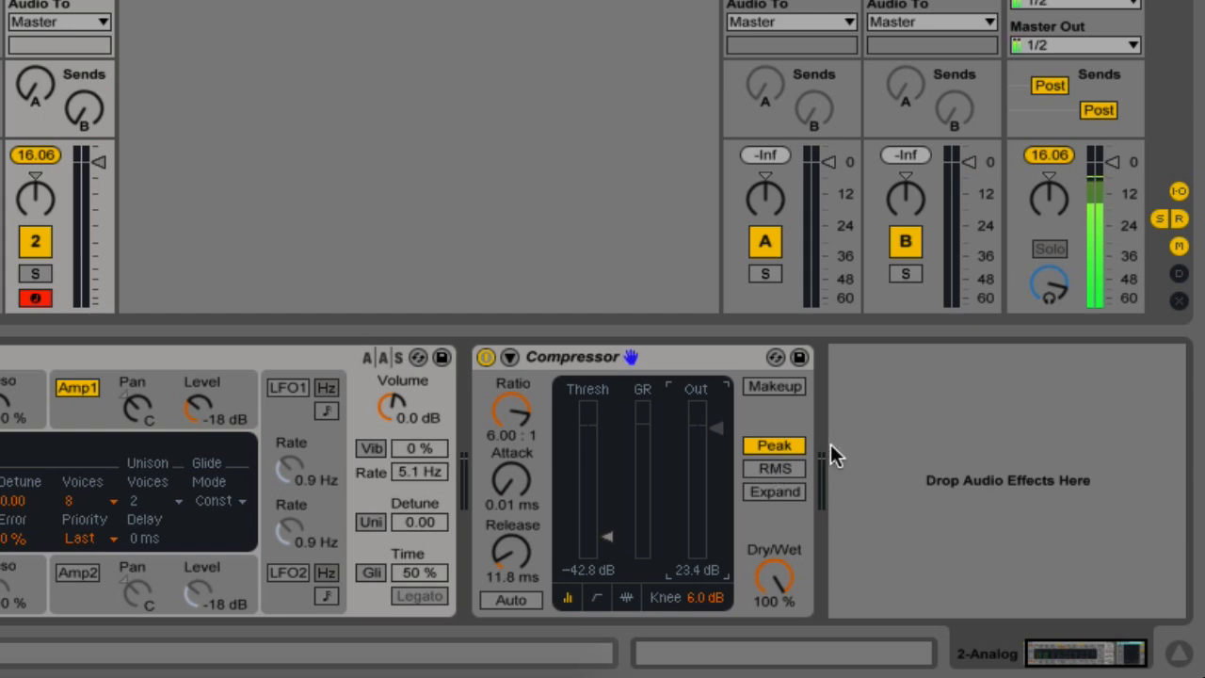
# Step: Try Expand mode at 1 : 1.17 with a -57.9 dB threshold, return to Peak mode and set the output to 6.94 dB
pyautogui.click(763, 492)
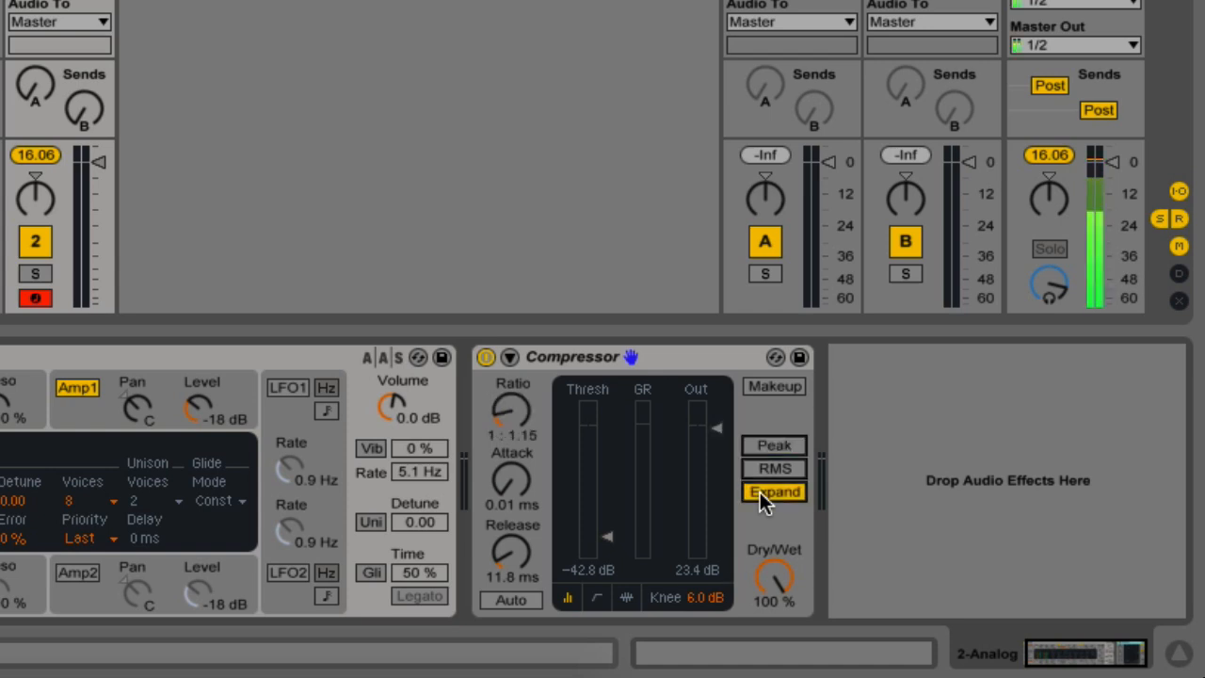
pyautogui.click(595, 544)
pyautogui.moveTo(608, 543)
pyautogui.mouseDown()
pyautogui.moveTo(608, 465)
pyautogui.moveTo(607, 551)
pyautogui.mouseUp()
pyautogui.moveTo(512, 406)
pyautogui.mouseDown()
pyautogui.moveTo(511, 386)
pyautogui.moveTo(511, 406)
pyautogui.mouseUp()
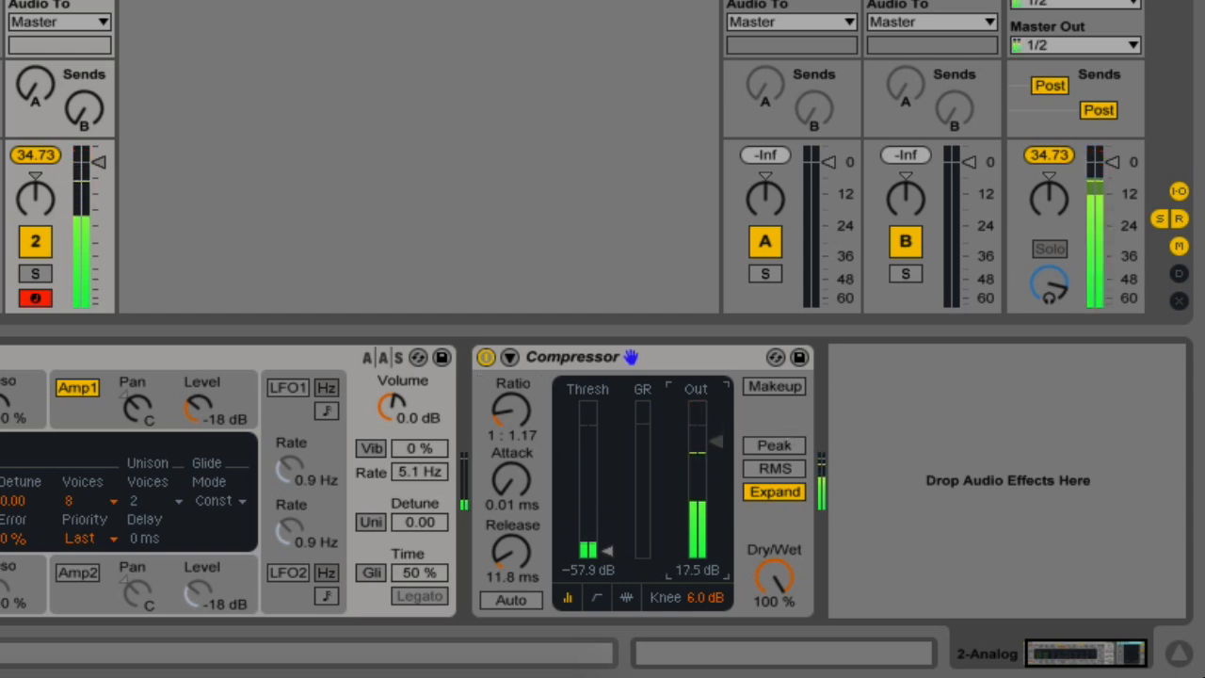
pyautogui.click(755, 445)
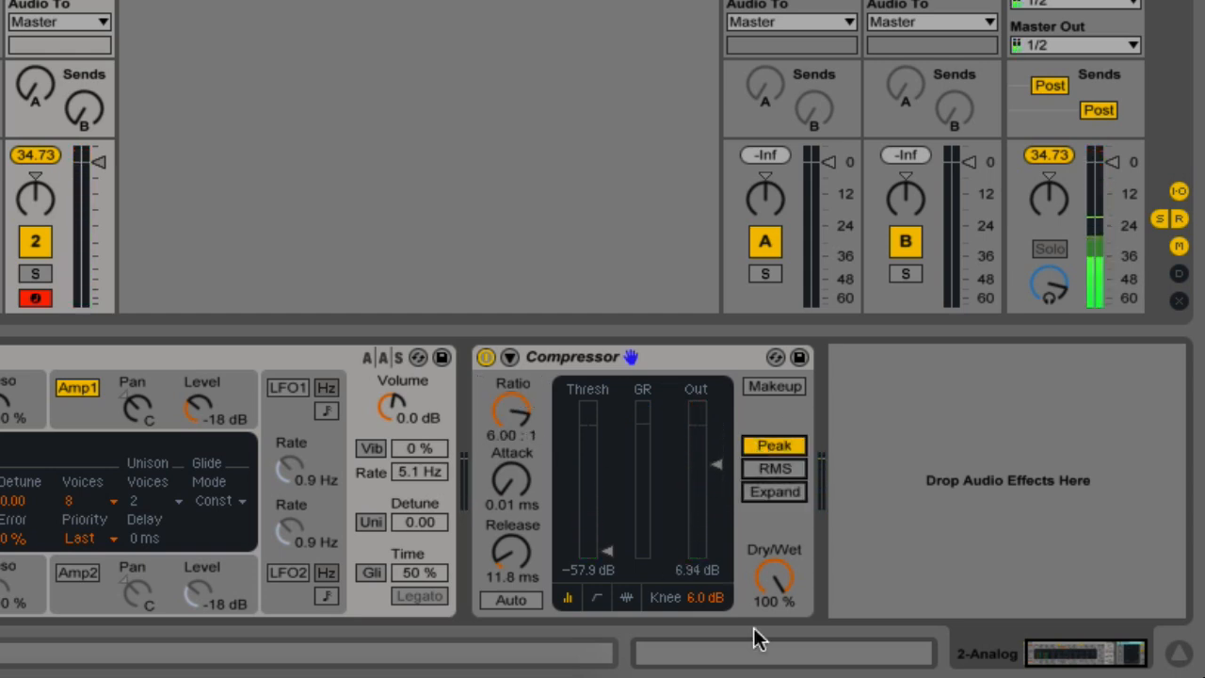
pyautogui.moveTo(770, 581)
pyautogui.mouseDown()
pyautogui.moveTo(770, 674)
pyautogui.moveTo(770, 575)
pyautogui.moveTo(772, 585)
pyautogui.mouseUp()
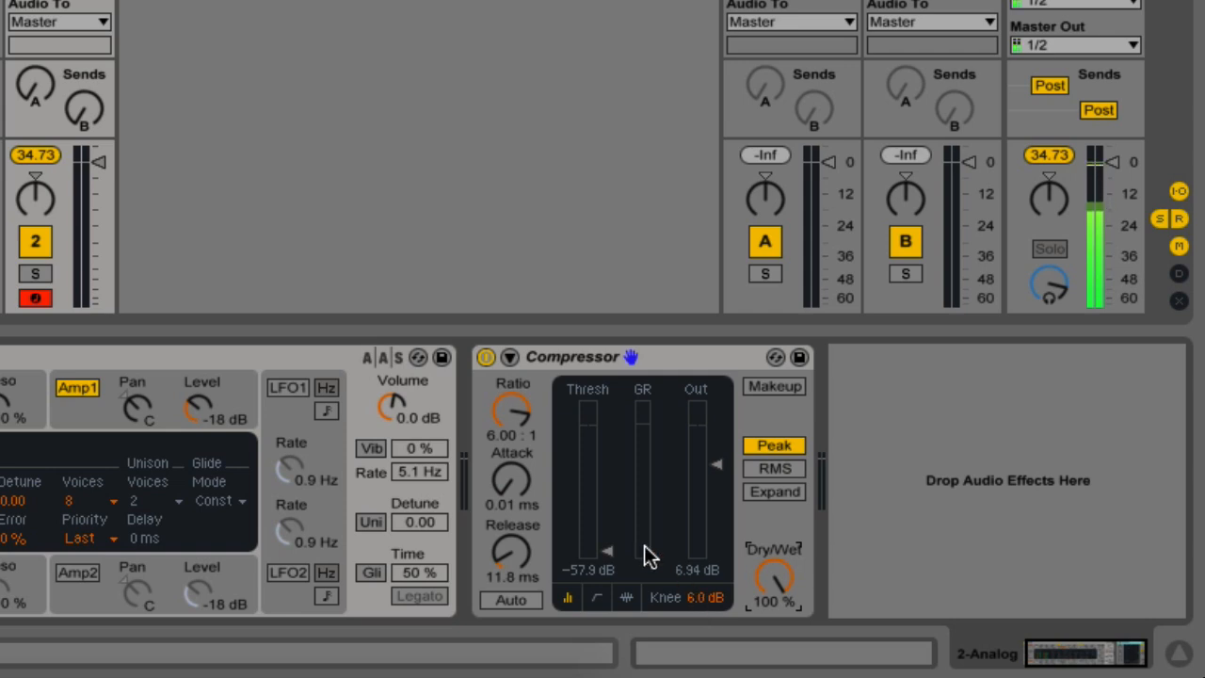
# Step: Raise the Compressor's threshold to -13.1 dB and switch its display to the transfer curve view
pyautogui.moveTo(611, 551); pyautogui.dragTo(602, 532)
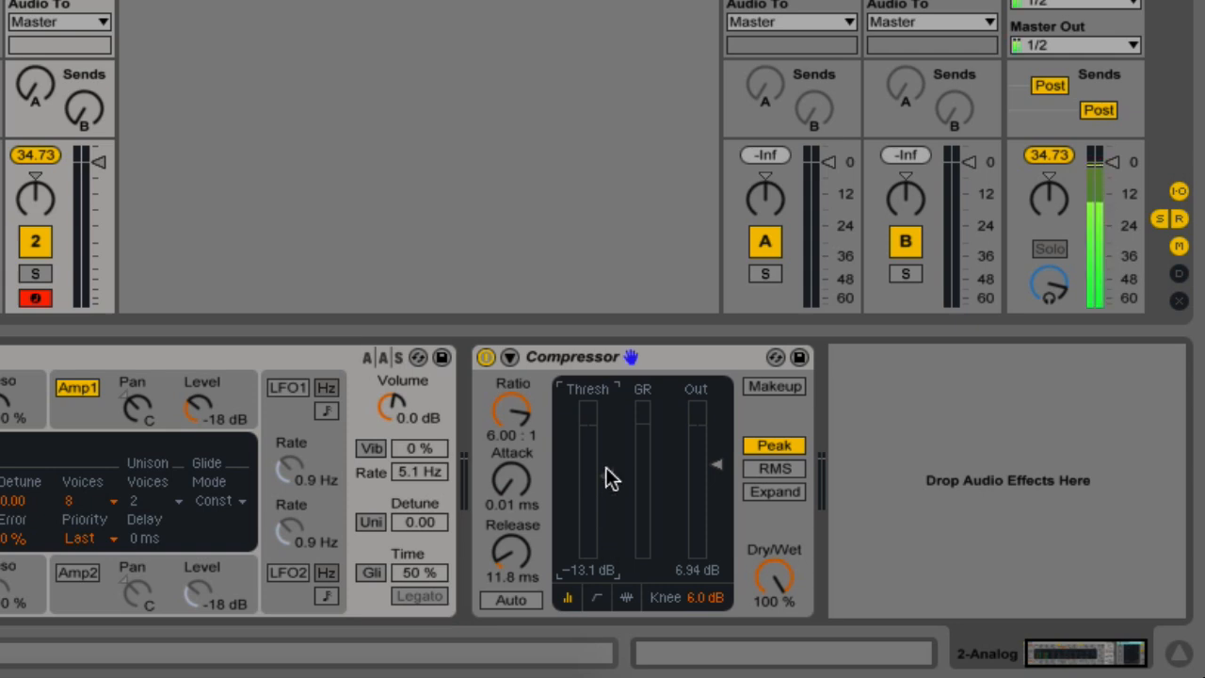
pyautogui.click(598, 597)
pyautogui.click(569, 600)
pyautogui.click(596, 598)
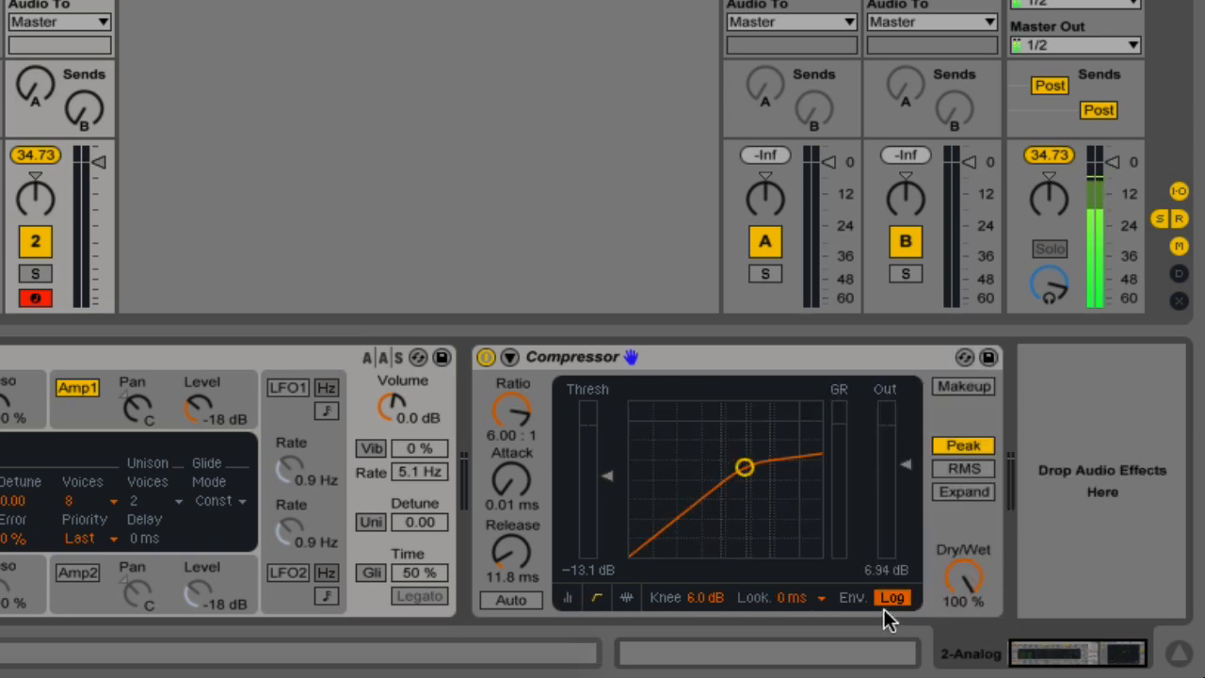
# Step: Try a hard knee of 0.0 dB on the transfer curve and set the Knee to 18 dB
pyautogui.moveTo(702, 608)
pyautogui.mouseDown()
pyautogui.moveTo(701, 564)
pyautogui.moveTo(701, 612)
pyautogui.mouseUp()
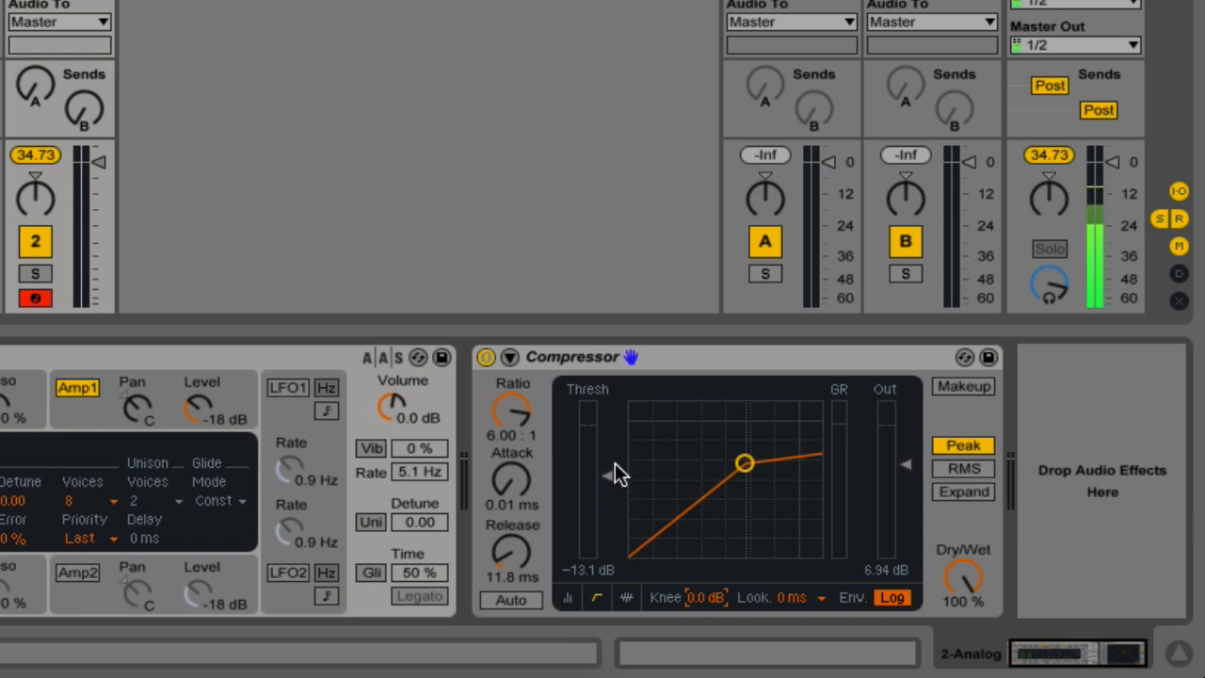
pyautogui.moveTo(700, 601); pyautogui.dragTo(700, 565)
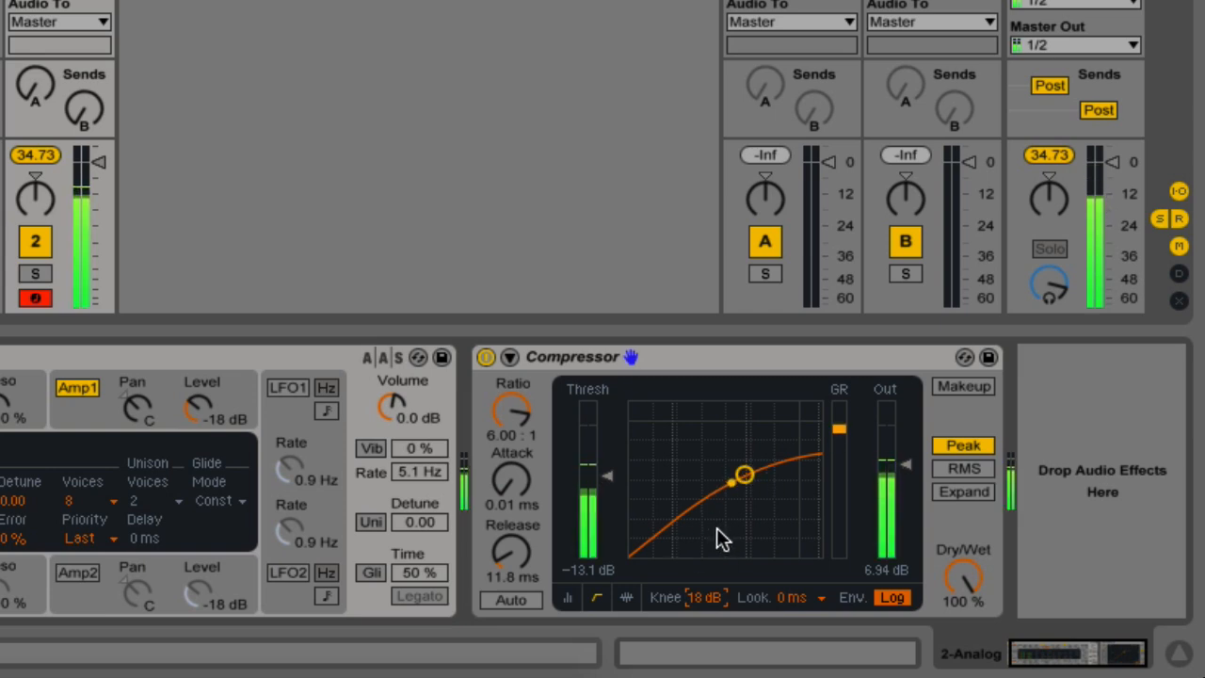
pyautogui.click(704, 597)
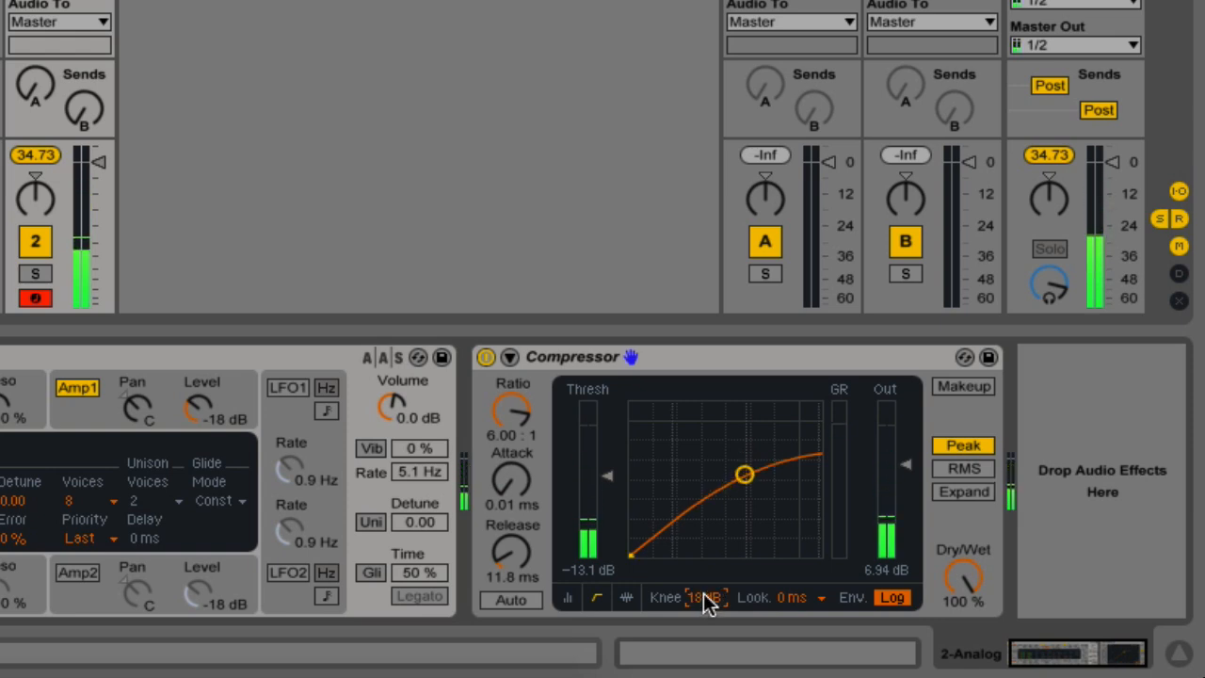
# Step: Review the Lookahead choices, keeping 0 ms, and switch the Compressor's envelope mode to Lin
pyautogui.click(787, 596)
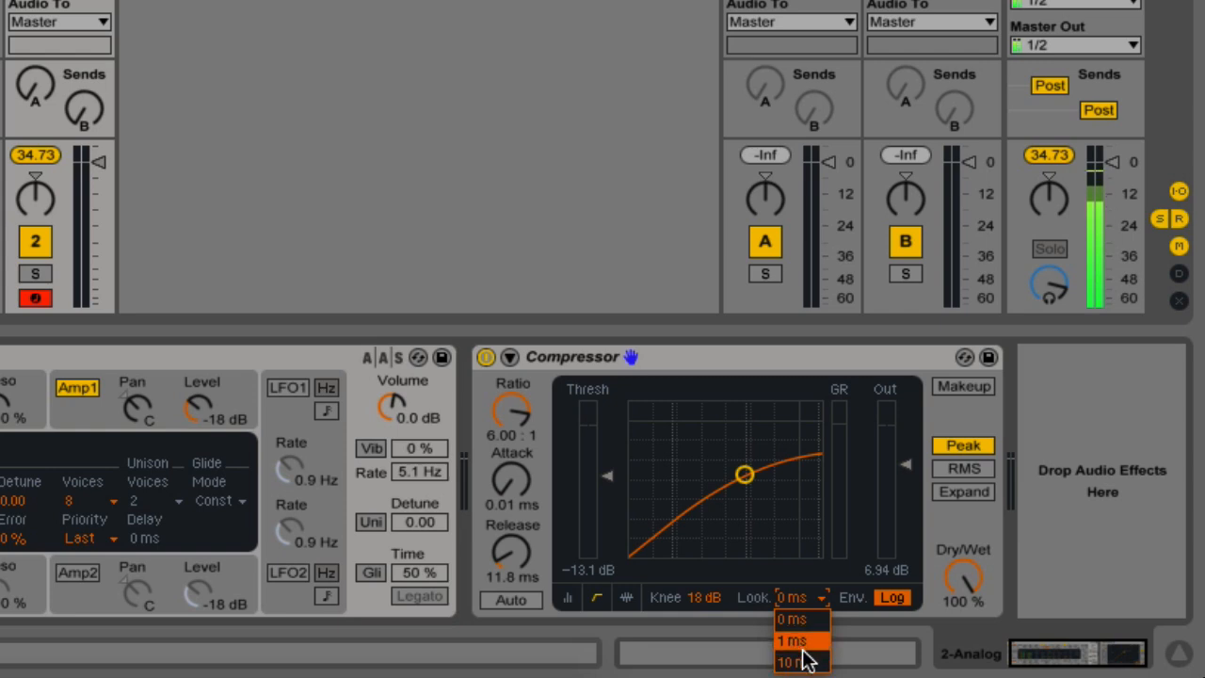
pyautogui.click(808, 602)
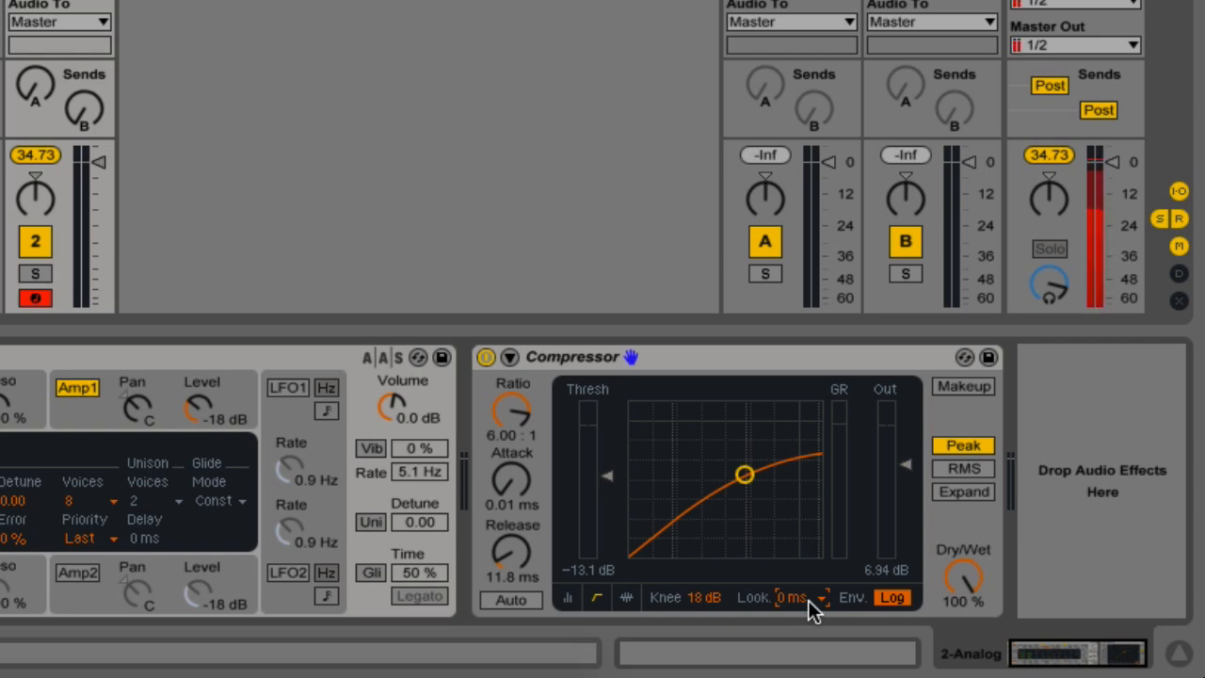
pyautogui.click(802, 600)
pyautogui.click(799, 602)
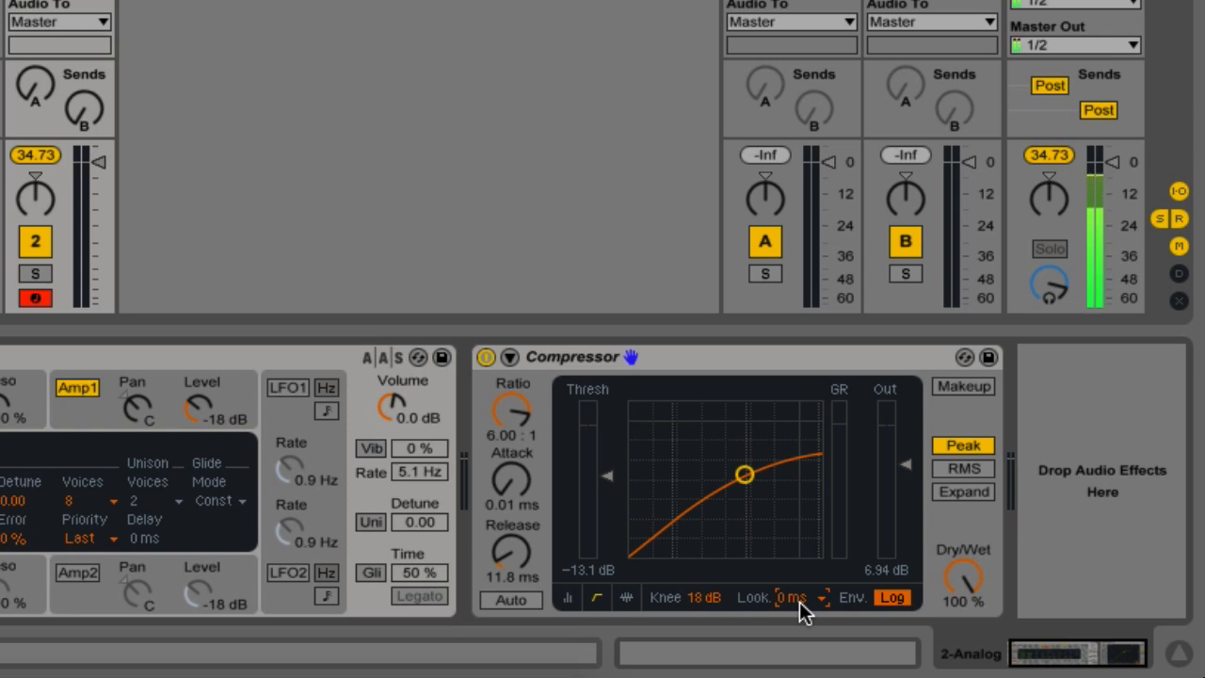
pyautogui.click(799, 601)
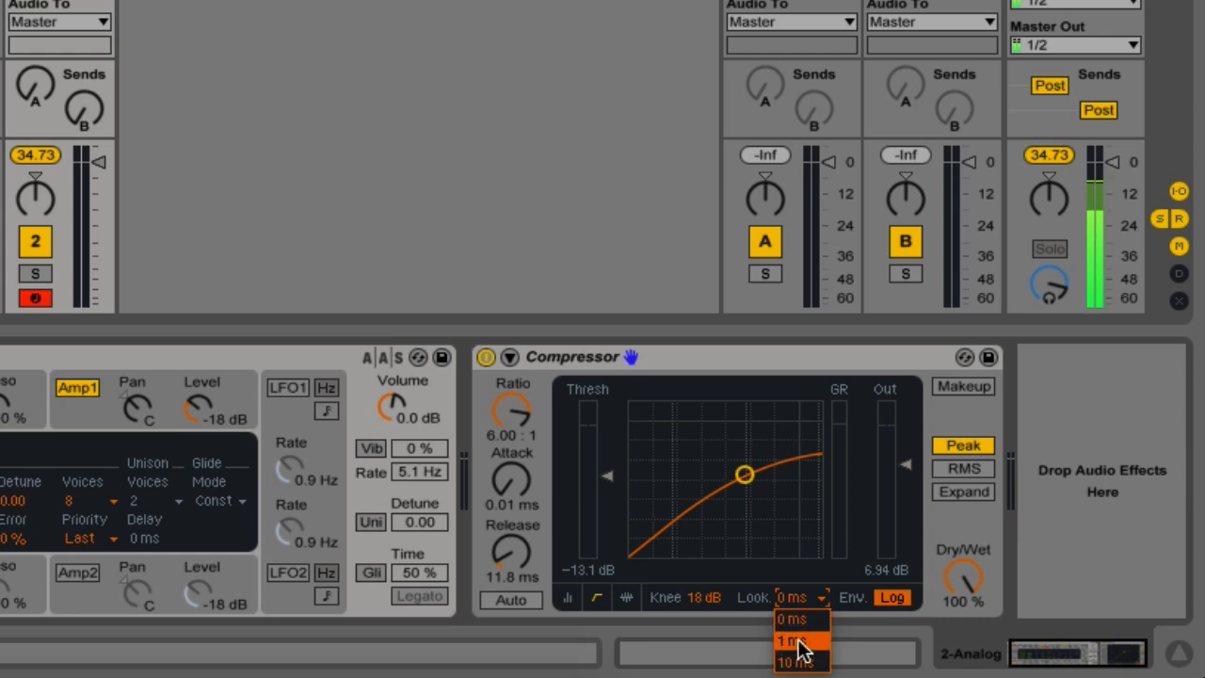
pyautogui.click(806, 614)
pyautogui.click(888, 597)
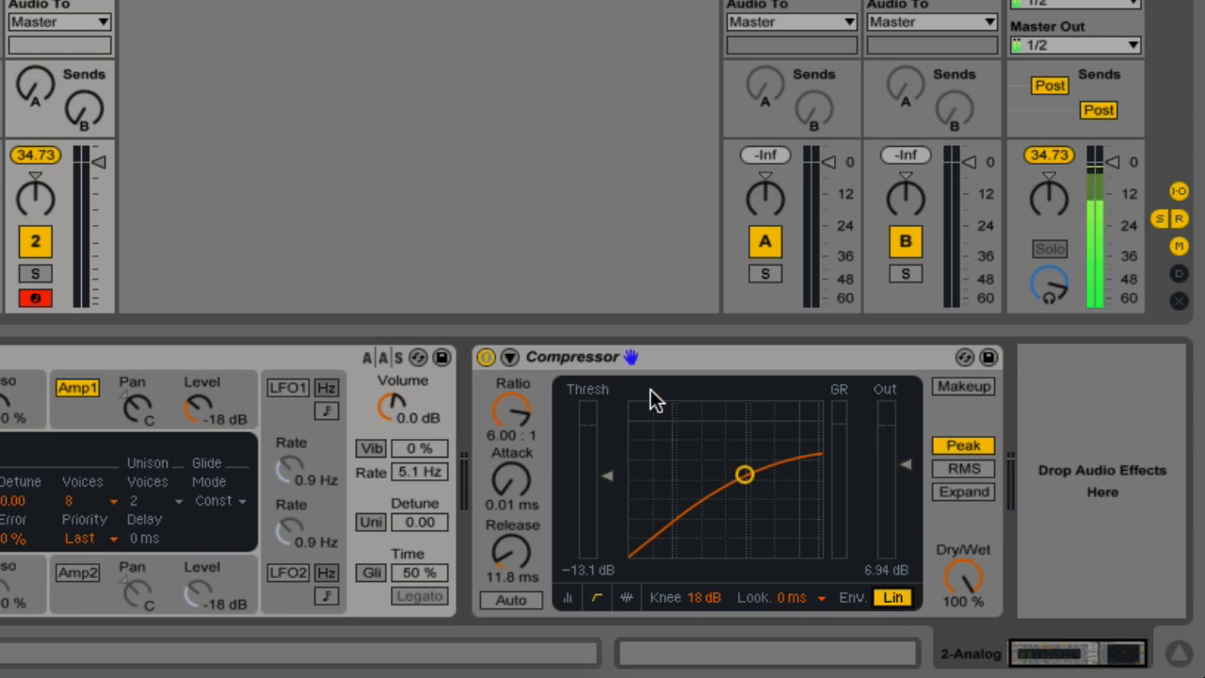
# Step: Unfold the Compressor's sidechain section and set the threshold to -13.8 dB
pyautogui.click(509, 358)
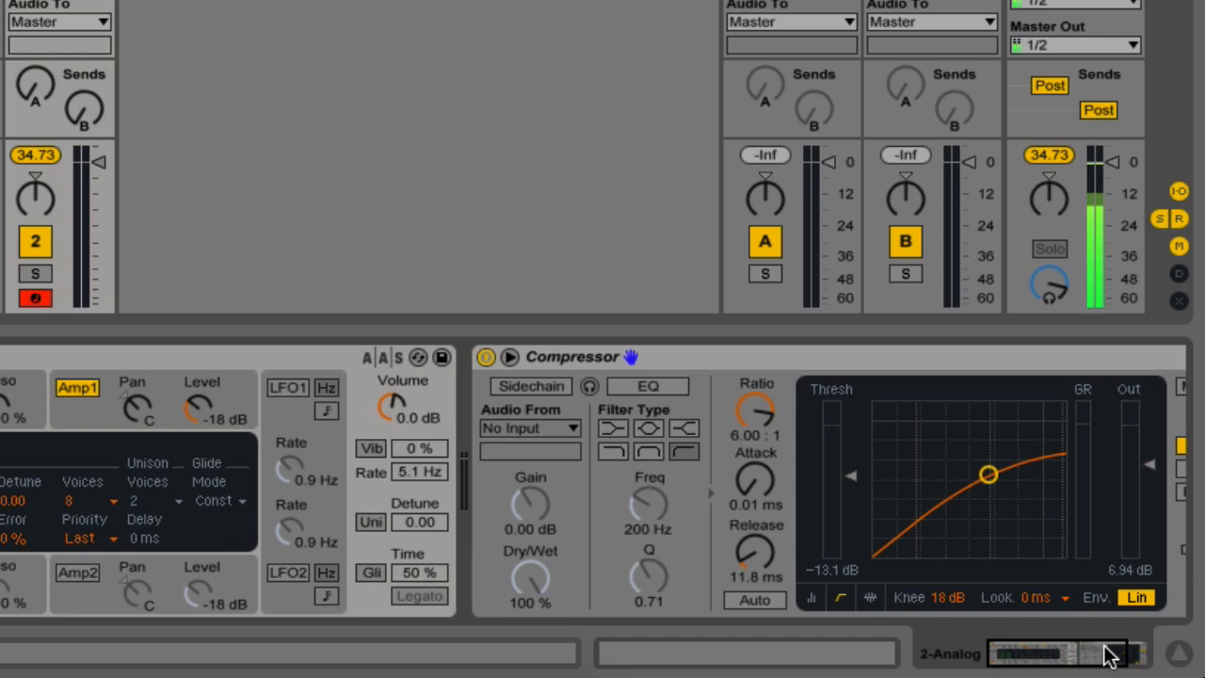
pyautogui.moveTo(1109, 656); pyautogui.dragTo(1129, 656)
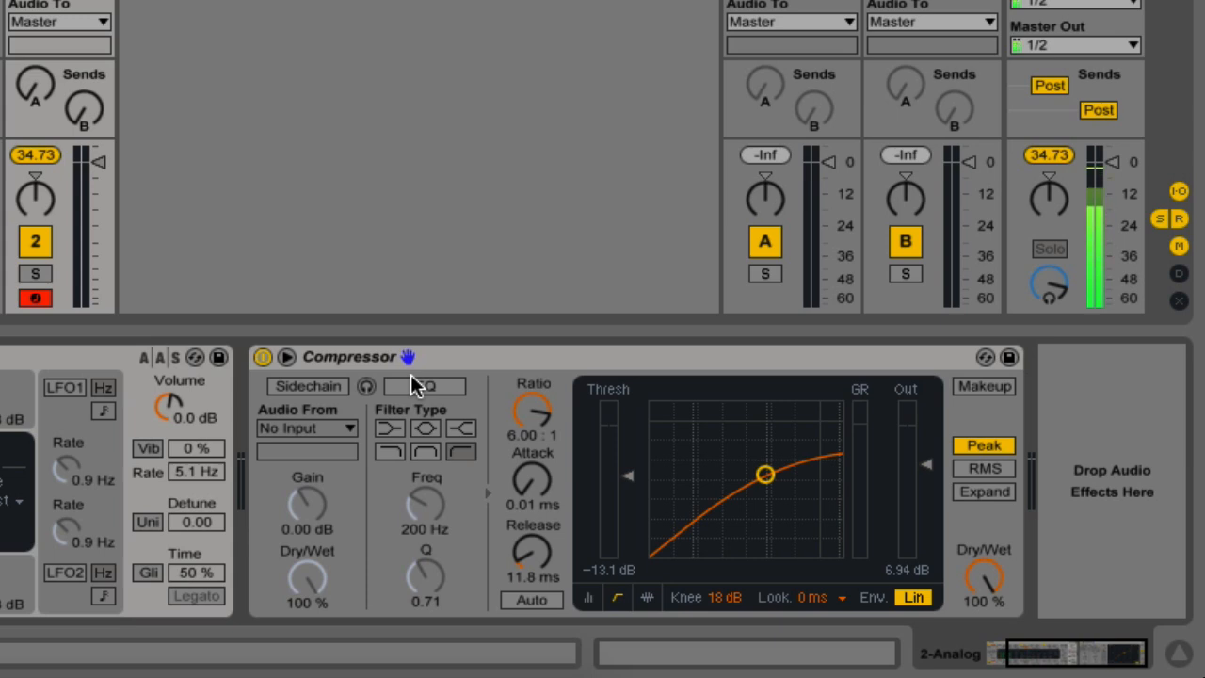
pyautogui.moveTo(630, 474); pyautogui.dragTo(628, 479)
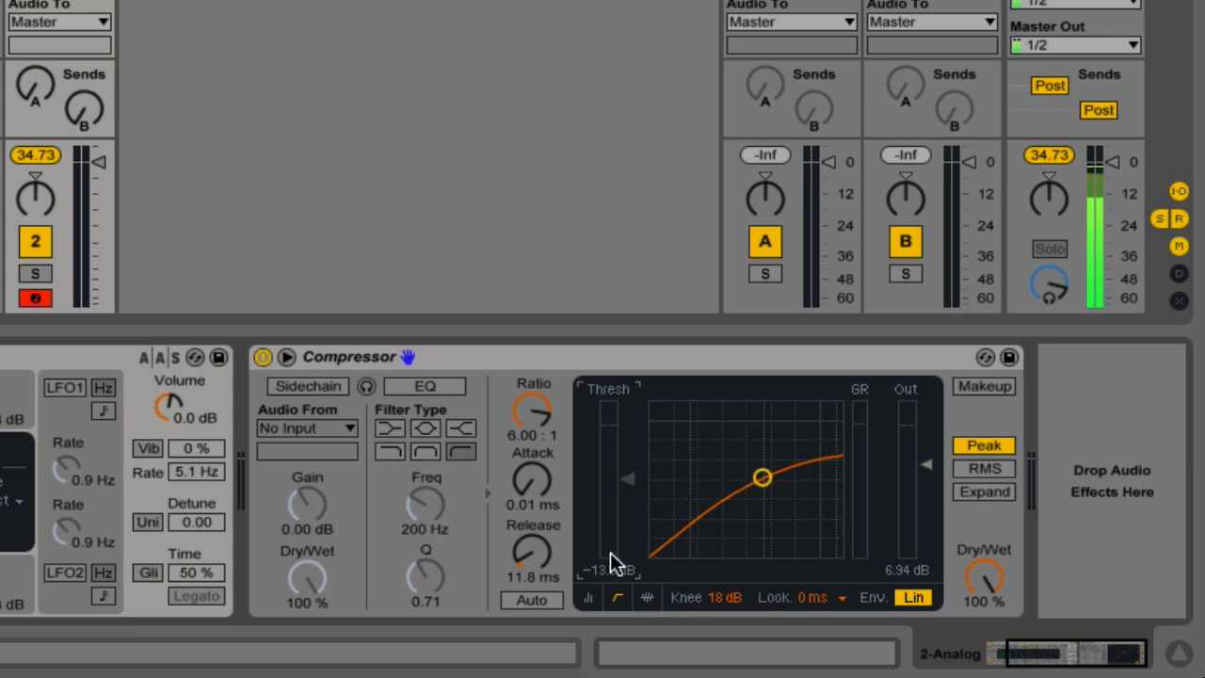
# Step: Find "Cymatics - Grime Kick 1.wav" in the Cymatics Grime Drums kicks and place it on a new arrangement audio track at bar 17
pyautogui.click(54, 360)
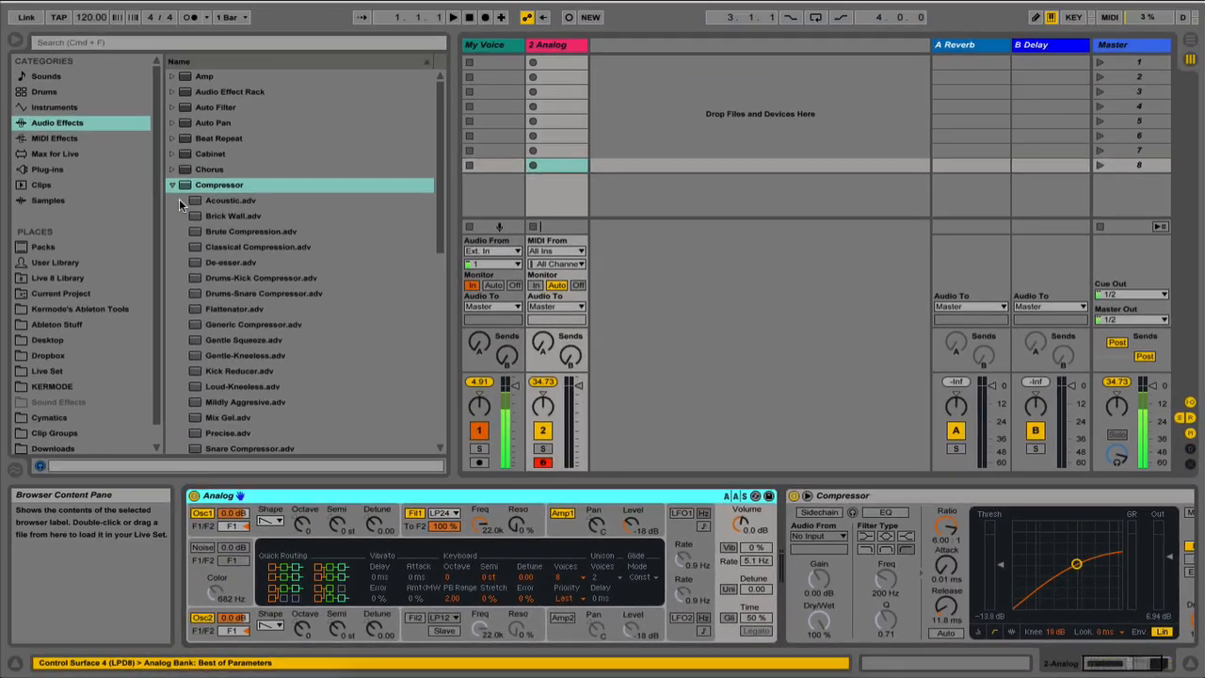
pyautogui.click(56, 417)
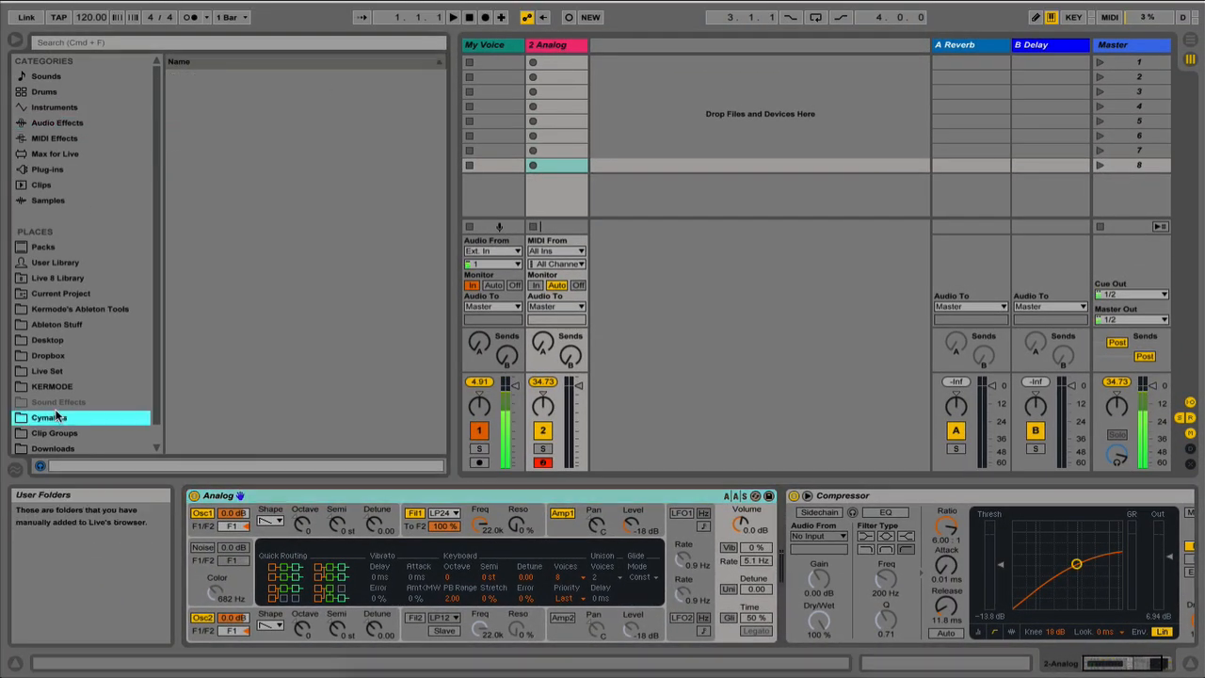
pyautogui.click(184, 92)
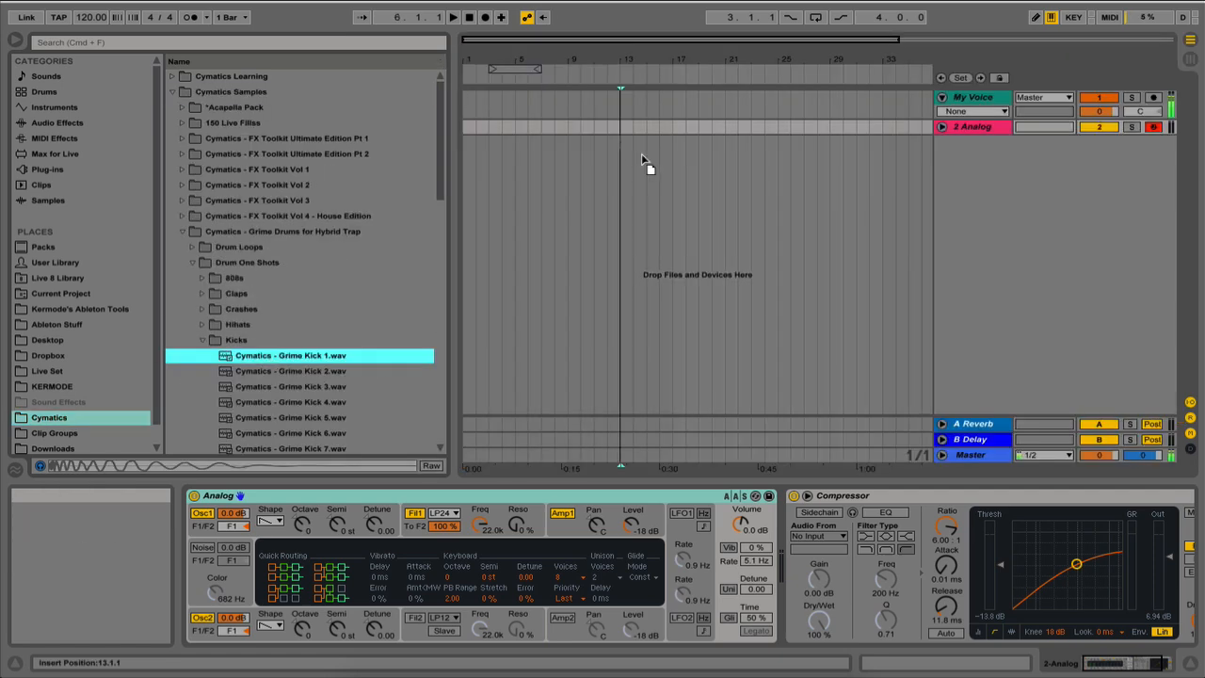
pyautogui.moveTo(645, 166); pyautogui.dragTo(673, 159)
# Step: Duplicate the kick clip into four quarter-note hits in bar 17, play them, and repeat the pattern in bar 18
pyautogui.moveTo(683, 60); pyautogui.dragTo(681, 123)
pyautogui.moveTo(651, 167); pyautogui.dragTo(707, 168)
pyautogui.press('super+d')
pyautogui.press('super+d')
pyautogui.press('super+d')
pyautogui.click(634, 167)
pyautogui.press('space')
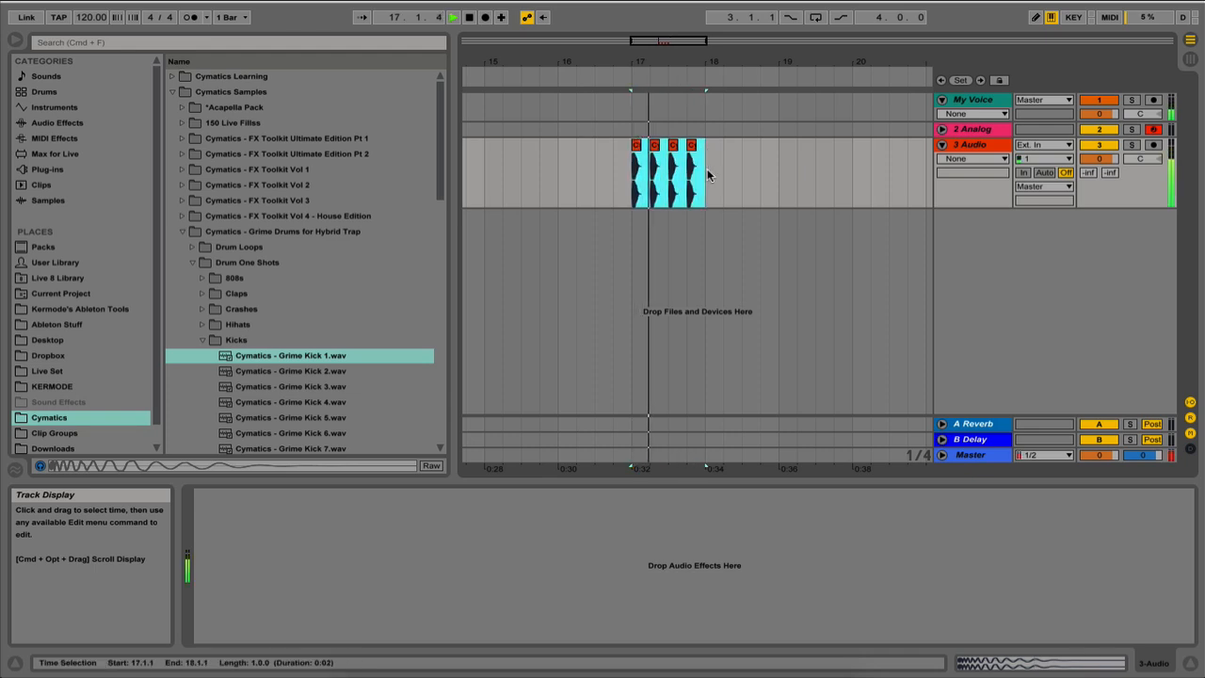
pyautogui.press('super+d')
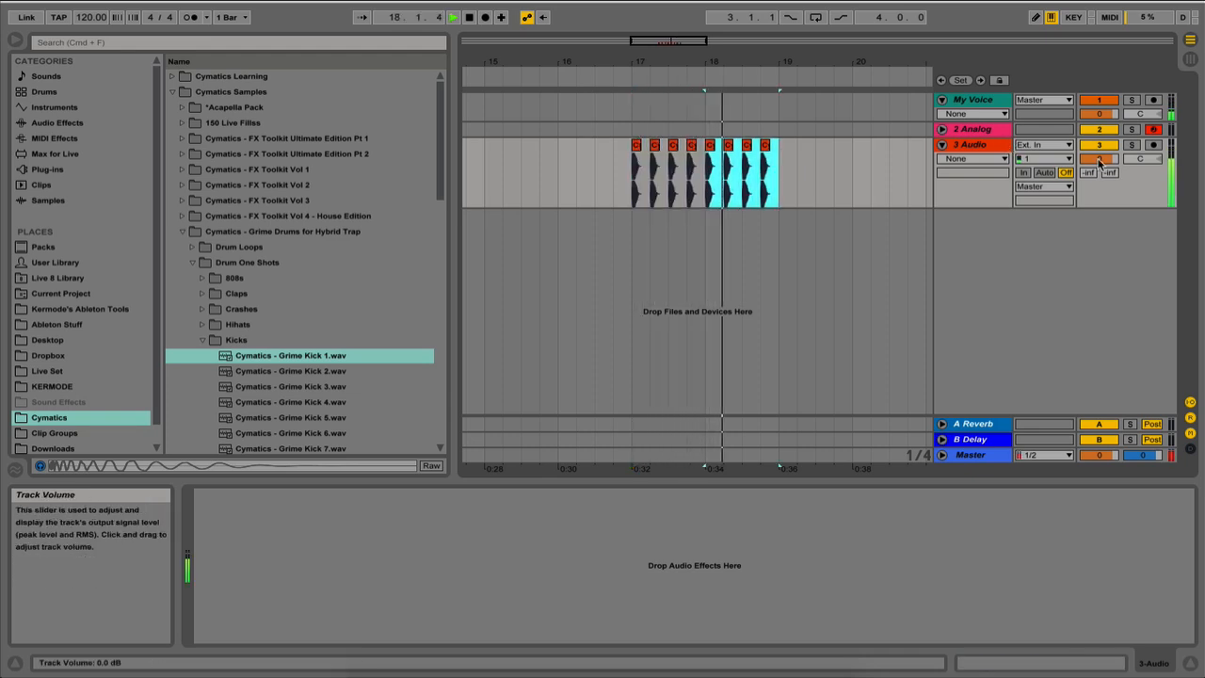
# Step: Lower the kick track's volume to -4.8 dB and create a two-bar MIDI clip at bar 17 on the Analog track
pyautogui.moveTo(1099, 158); pyautogui.dragTo(1098, 202)
pyautogui.press('space')
pyautogui.moveTo(632, 129); pyautogui.dragTo(772, 129)
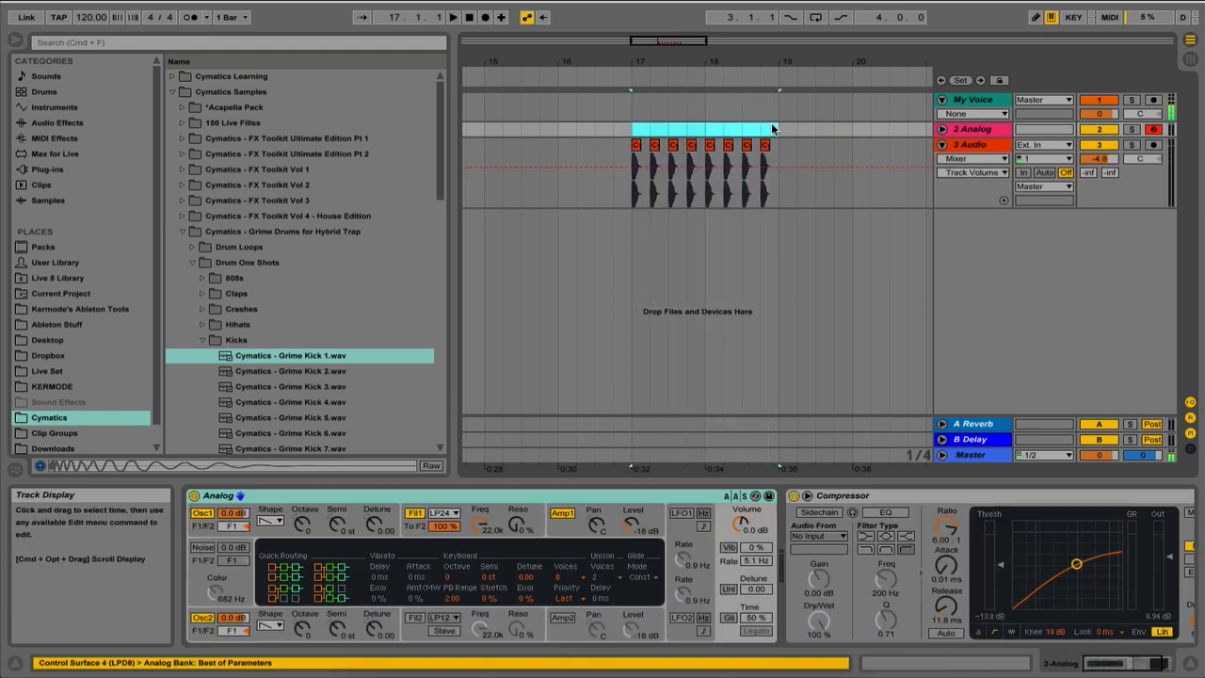
pyautogui.press('super+shift+m')
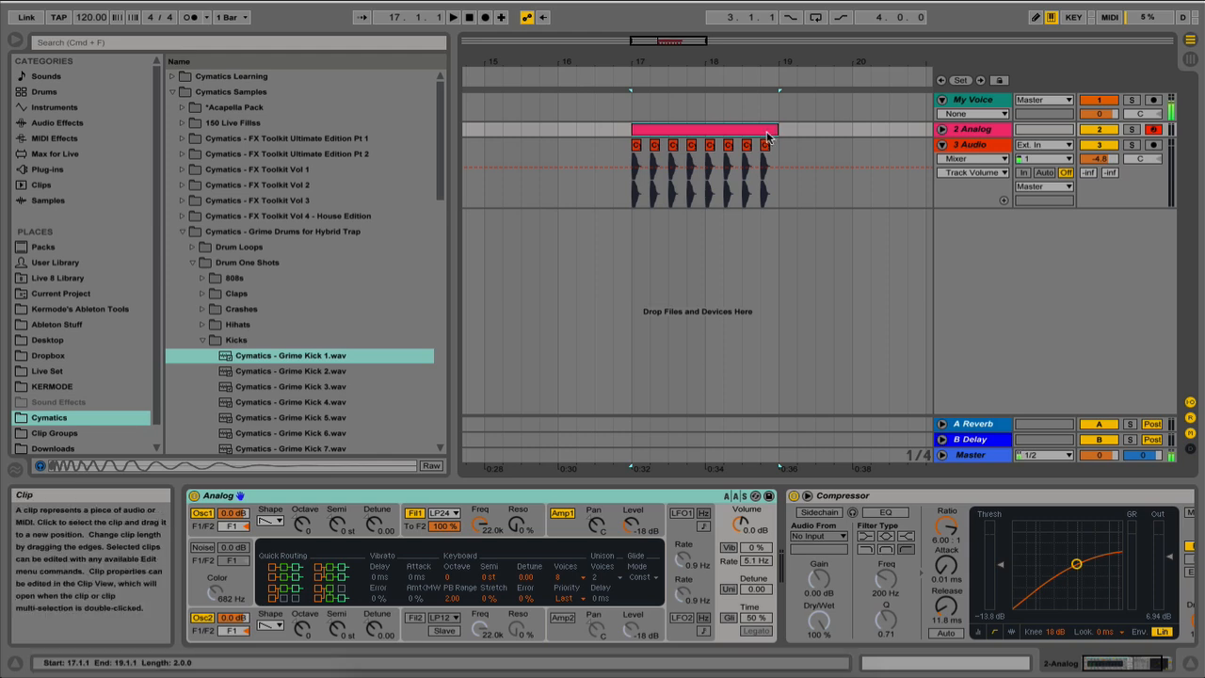
pyautogui.doubleClick(767, 132)
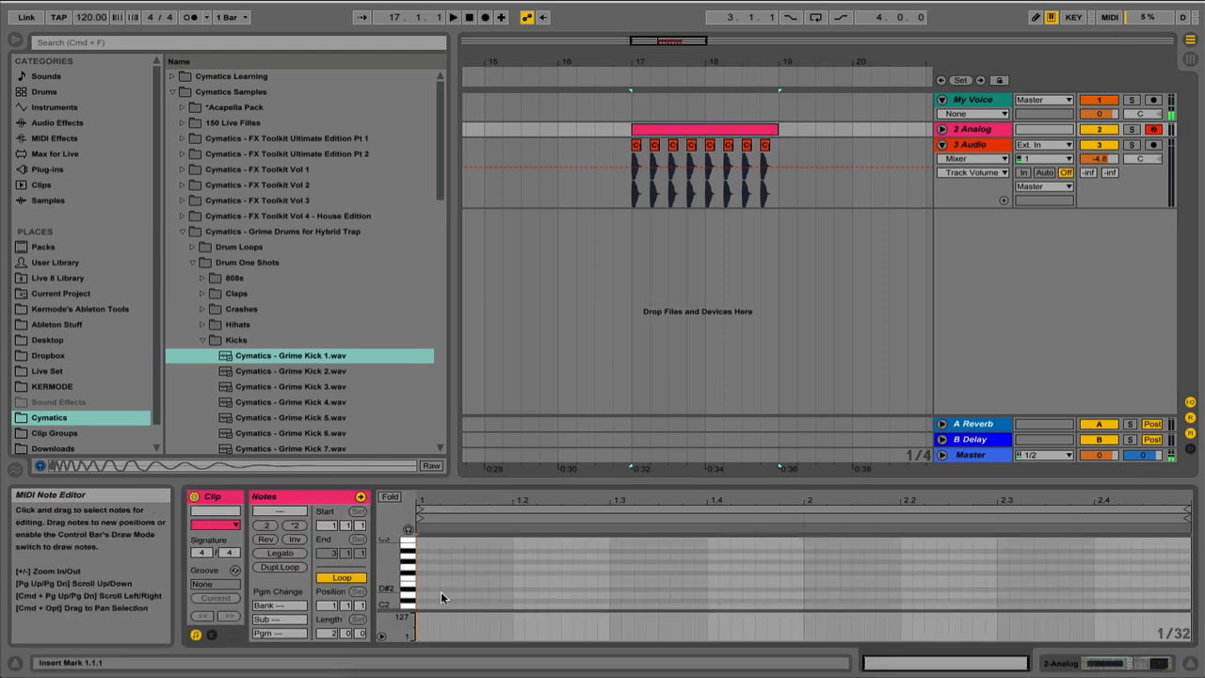
# Step: Fill the two-bar MIDI clip with repeated quarter-note E2 notes and transpose them all down one octave to E1
pyautogui.moveTo(426, 583)
pyautogui.mouseDown()
pyautogui.moveTo(585, 587)
pyautogui.moveTo(513, 586)
pyautogui.mouseUp()
pyautogui.press('space')
pyautogui.press('super+d')
pyautogui.press('super+d')
pyautogui.press('super+d')
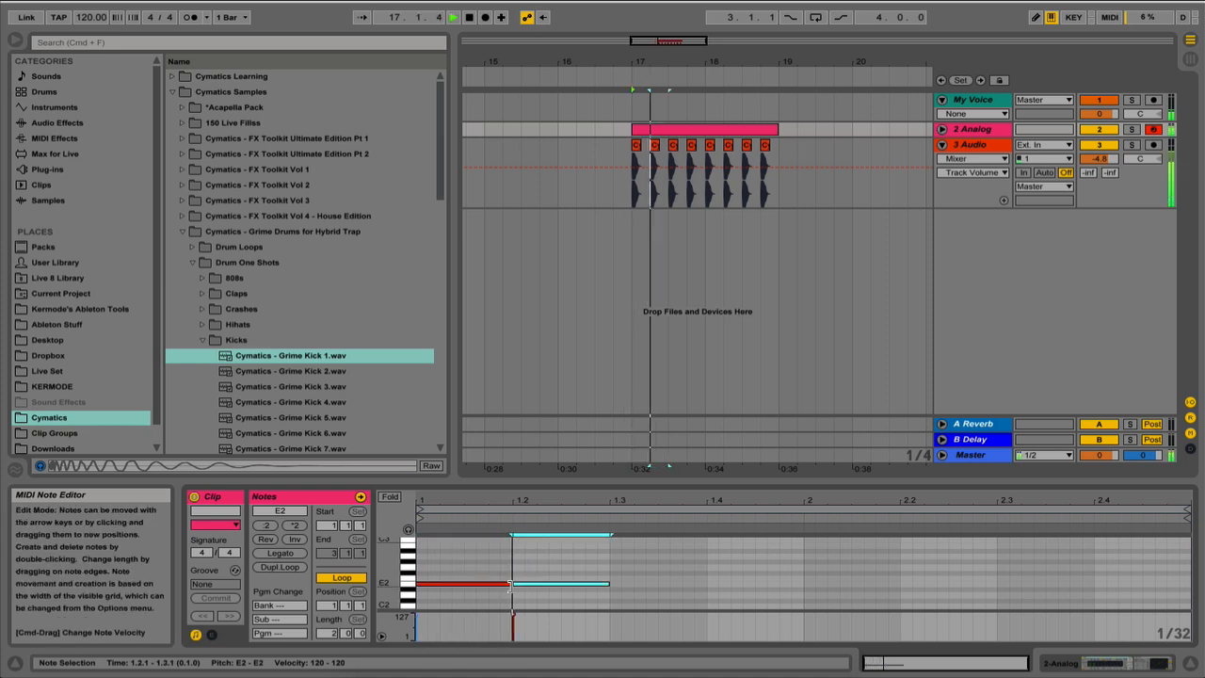
pyautogui.press('super+d')
pyautogui.press('super+d')
pyautogui.press('super+d')
pyautogui.press('super+d')
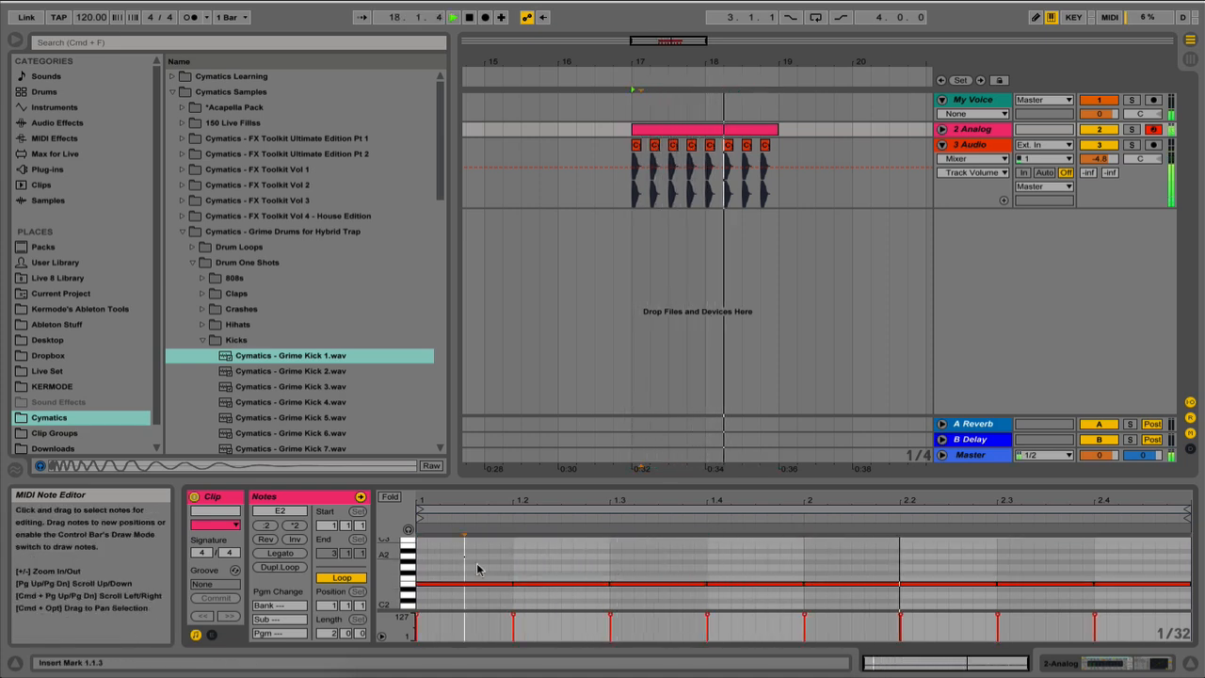
pyautogui.moveTo(463, 559); pyautogui.dragTo(1189, 665)
pyautogui.hotkey('shift', 'Down')
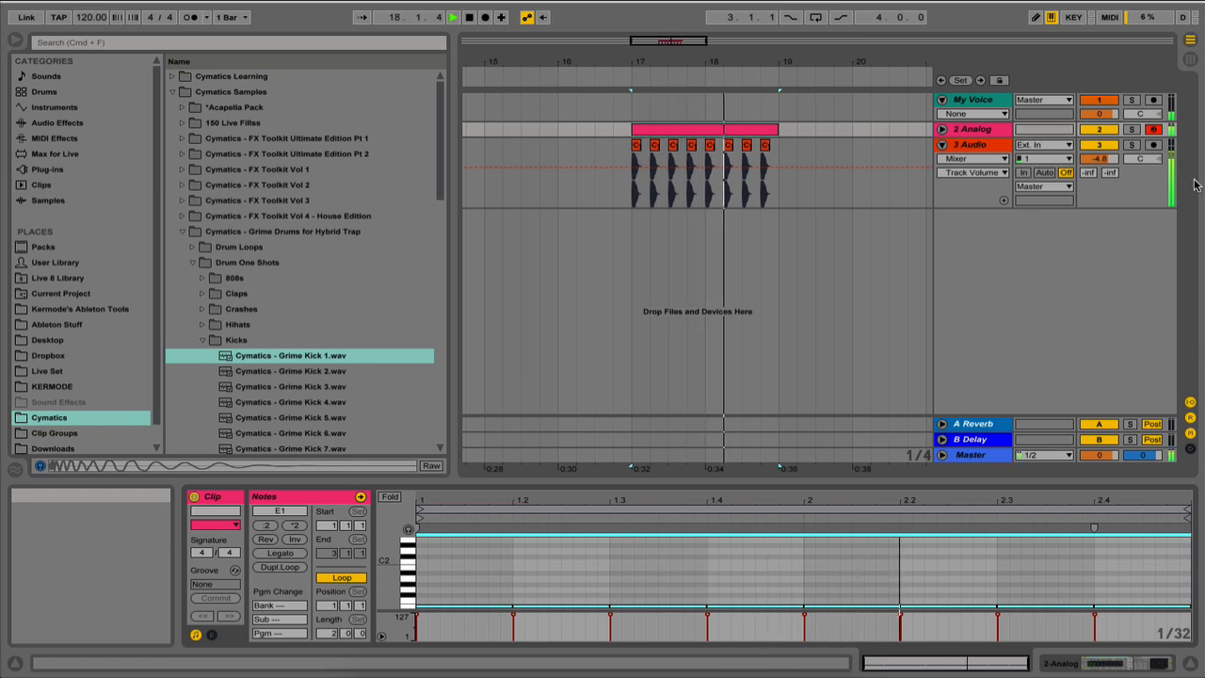
# Step: Select the first beat of bar 17 on the kick track and show the Analog track's complete Compressor device
pyautogui.click(713, 143)
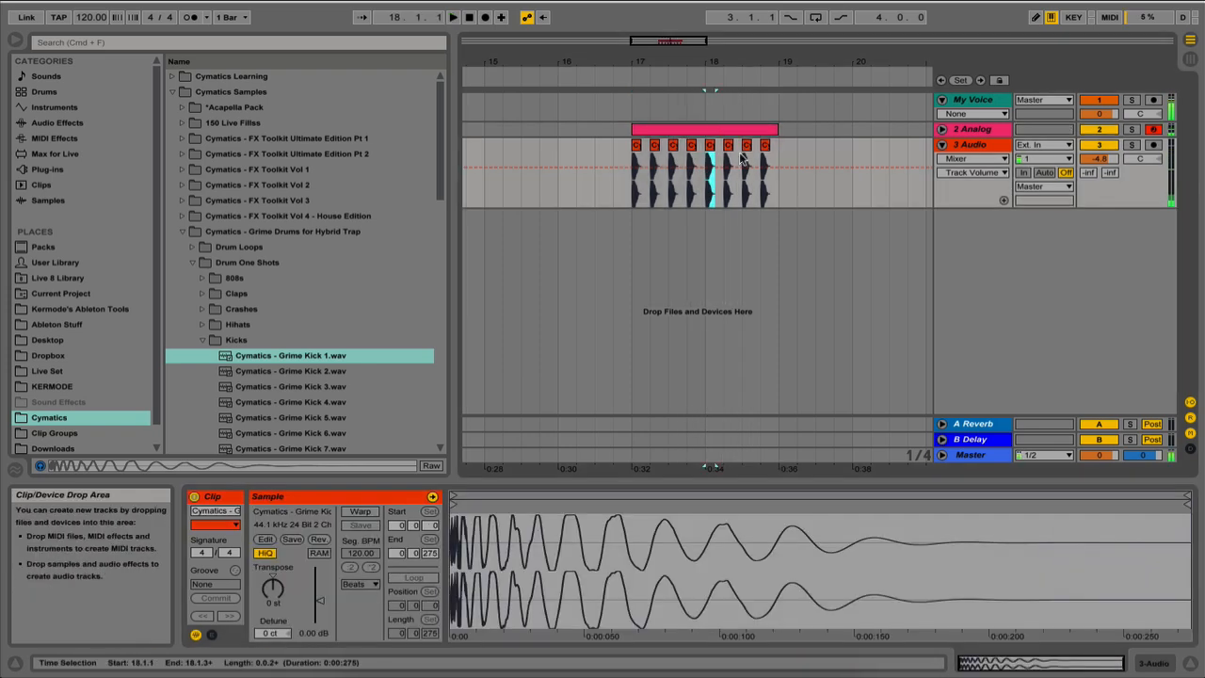
pyautogui.click(979, 129)
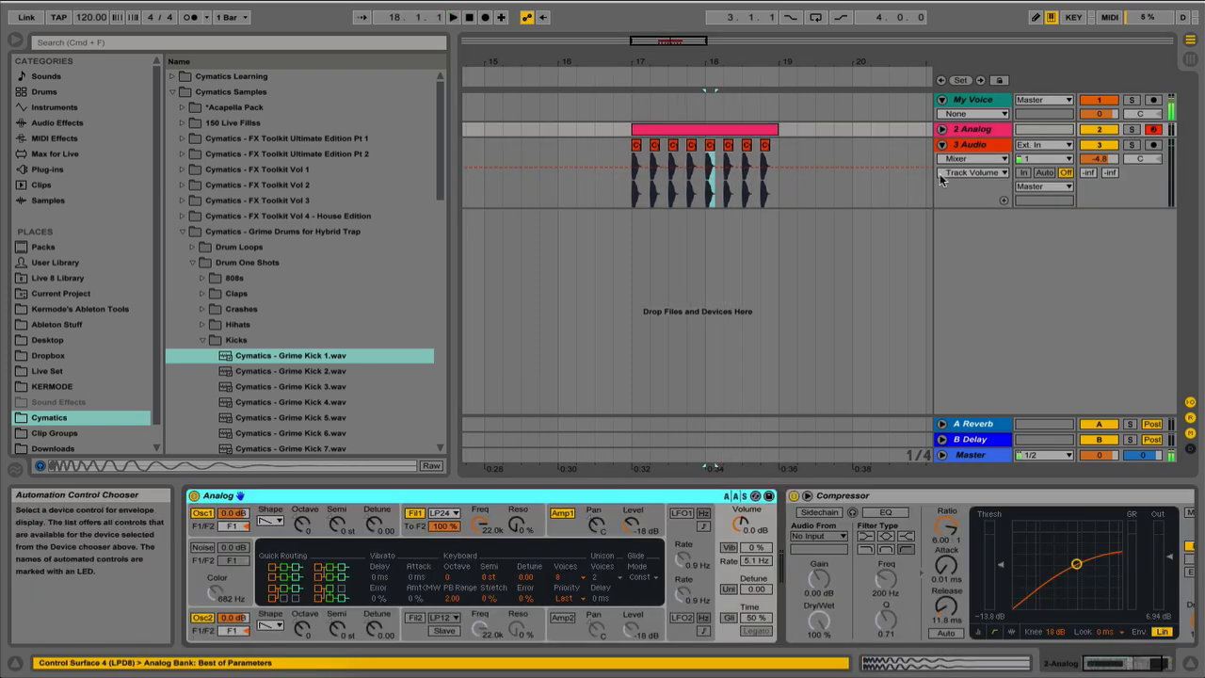
pyautogui.click(629, 202)
pyautogui.moveTo(632, 201); pyautogui.dragTo(650, 194)
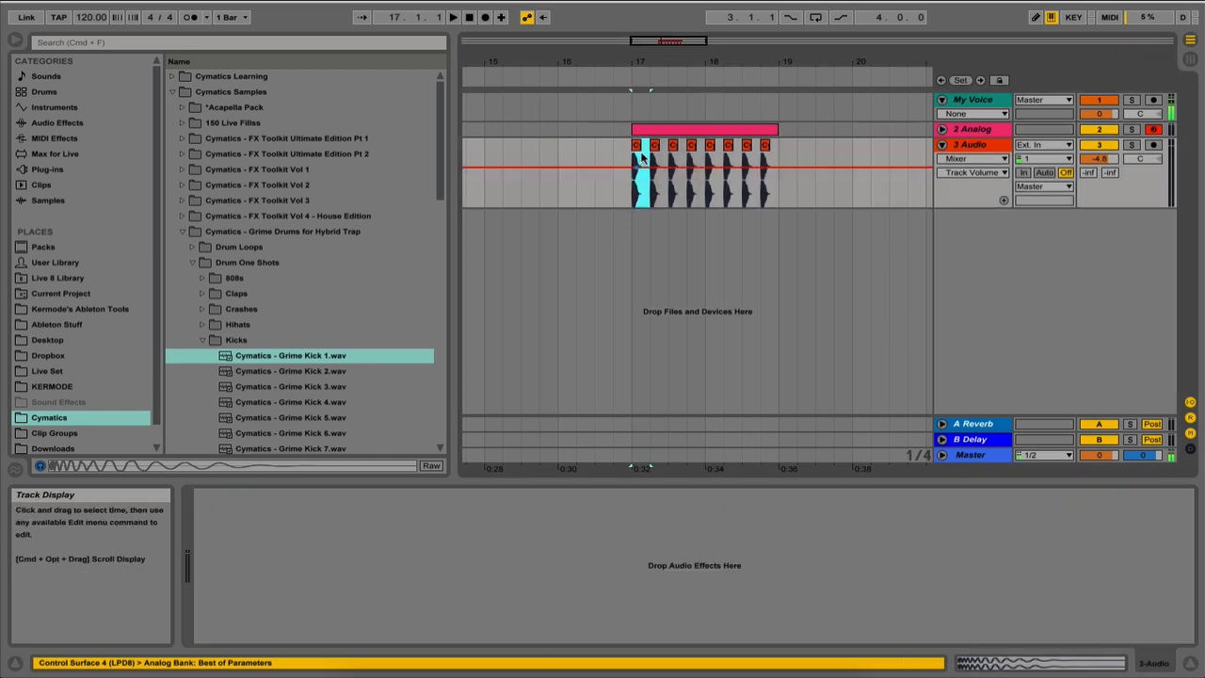
pyautogui.moveTo(646, 64); pyautogui.dragTo(647, 84)
pyautogui.click(612, 129)
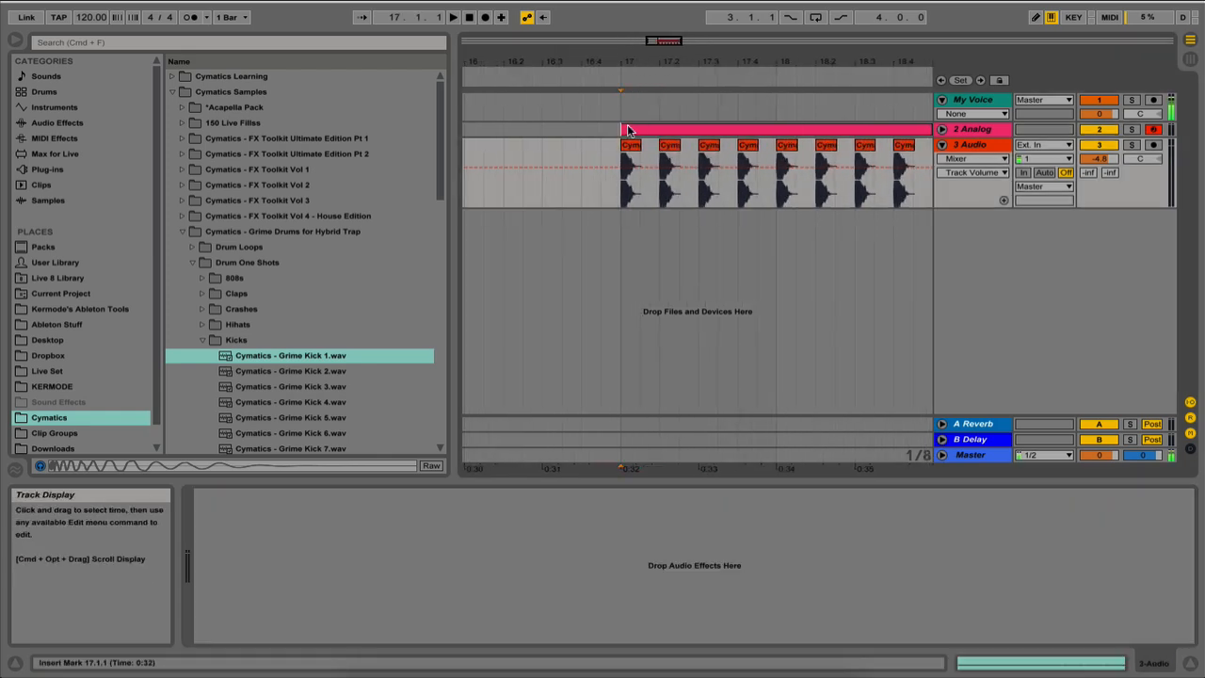
pyautogui.click(657, 198)
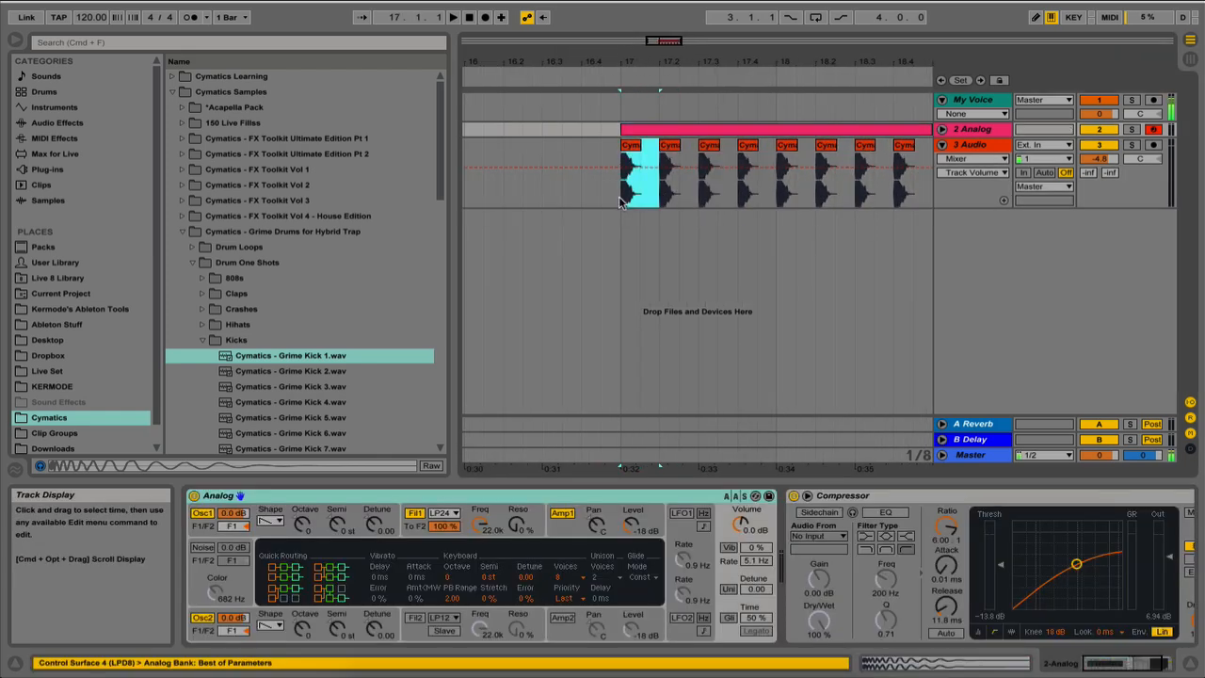
pyautogui.click(974, 129)
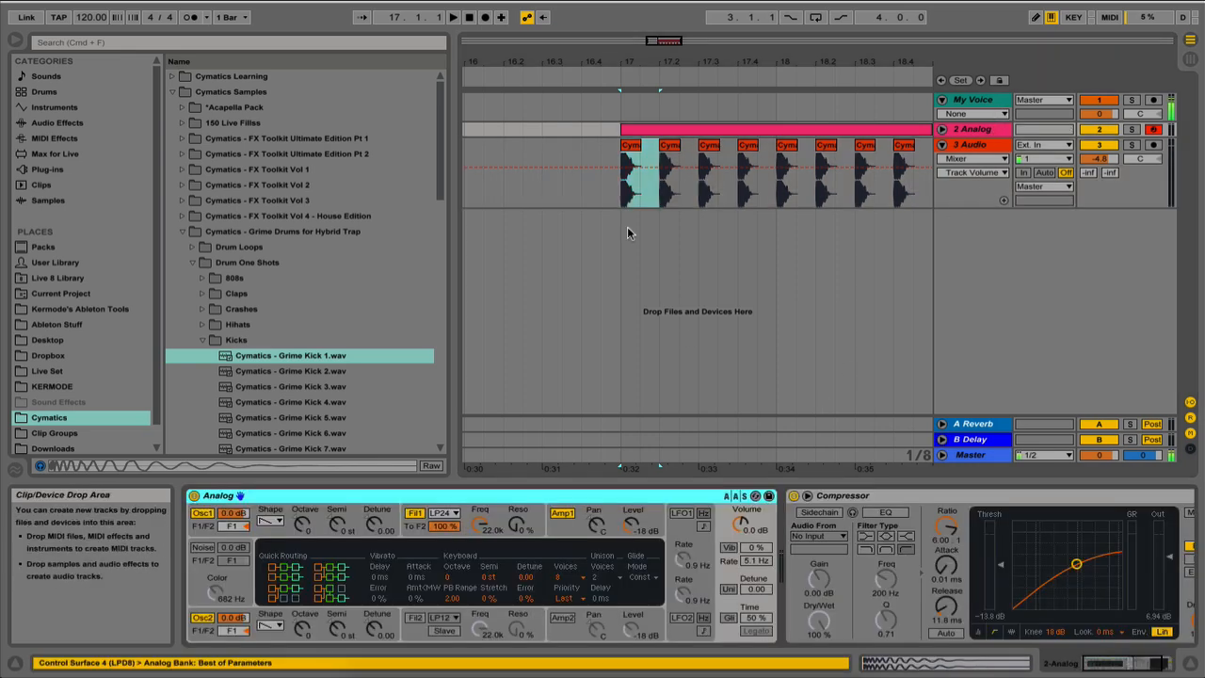
pyautogui.click(623, 201)
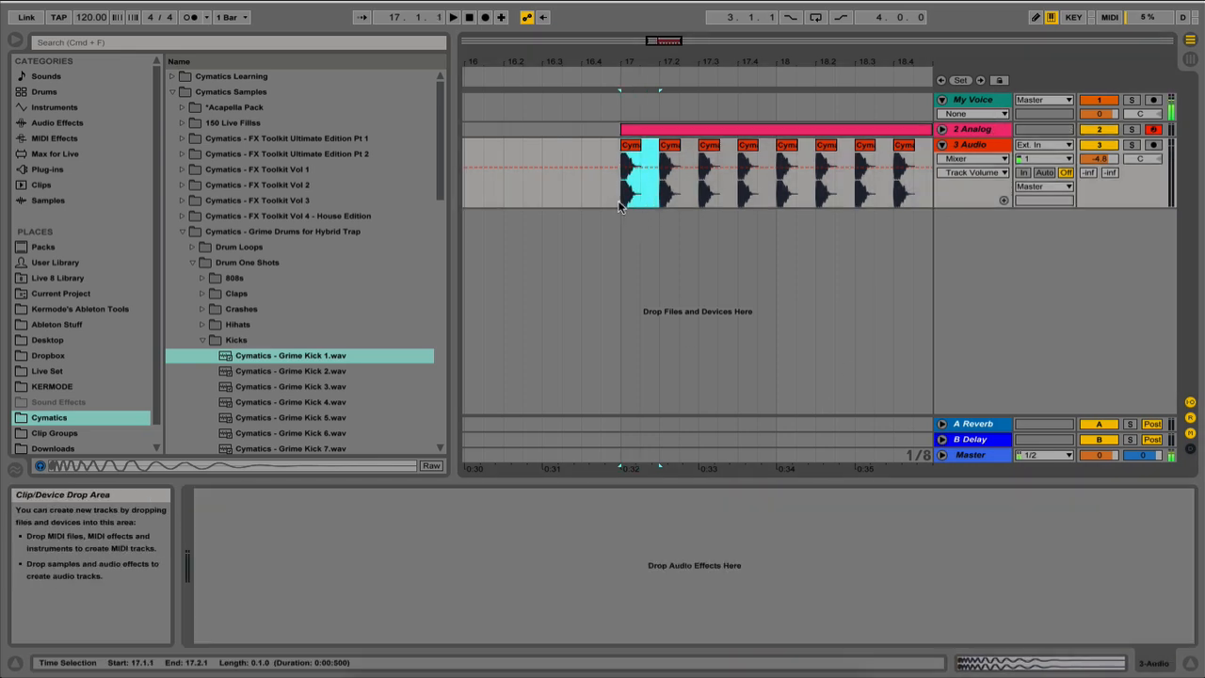
pyautogui.click(993, 134)
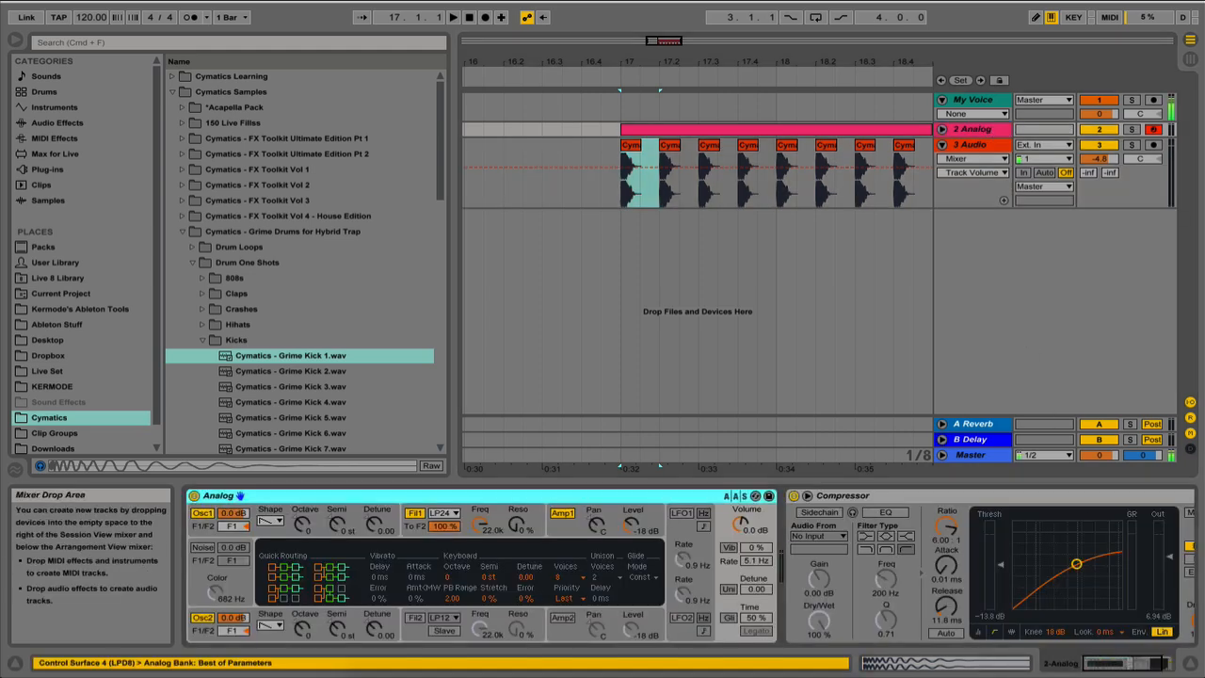
pyautogui.moveTo(1159, 664); pyautogui.dragTo(1167, 664)
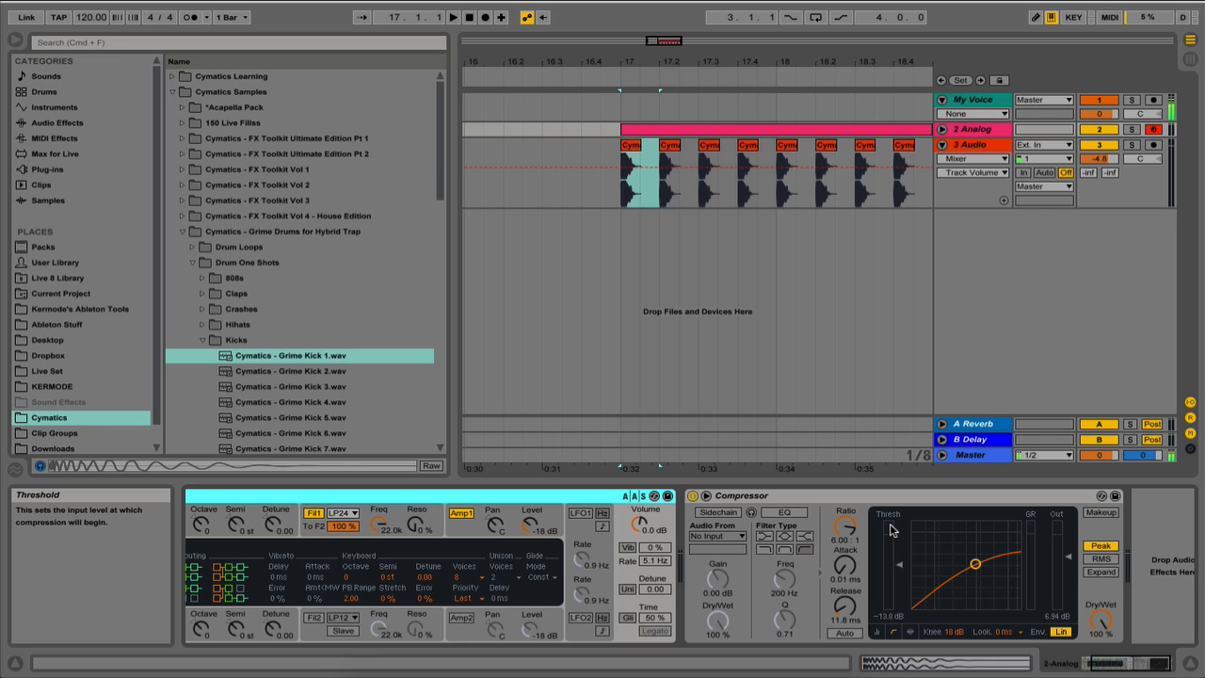
# Step: Enable the Compressor's sidechain and take its input from 3-Audio at the Pre FX tap point
pyautogui.click(728, 515)
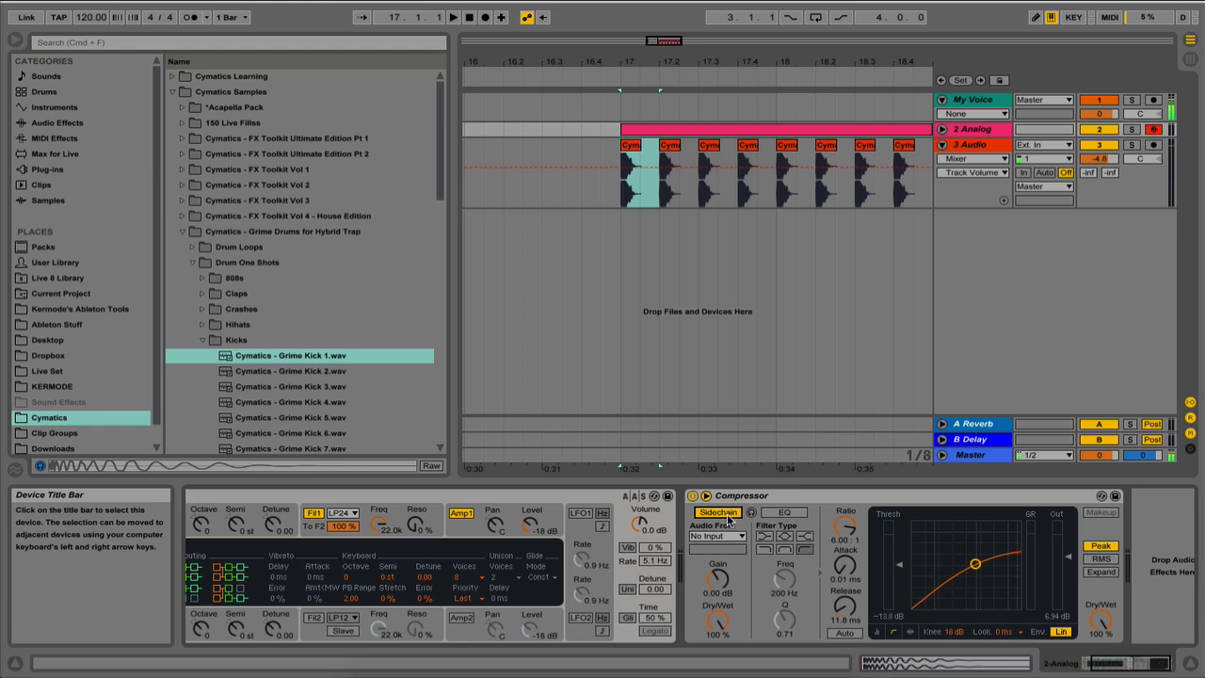
pyautogui.click(728, 535)
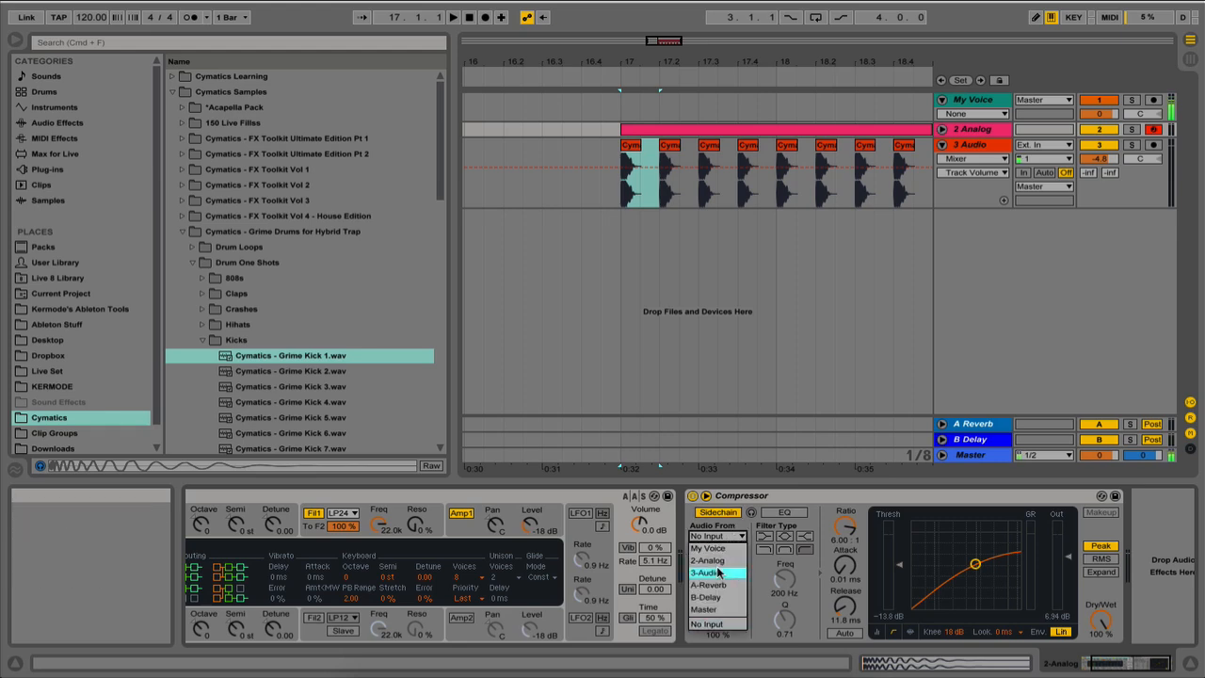
pyautogui.click(719, 573)
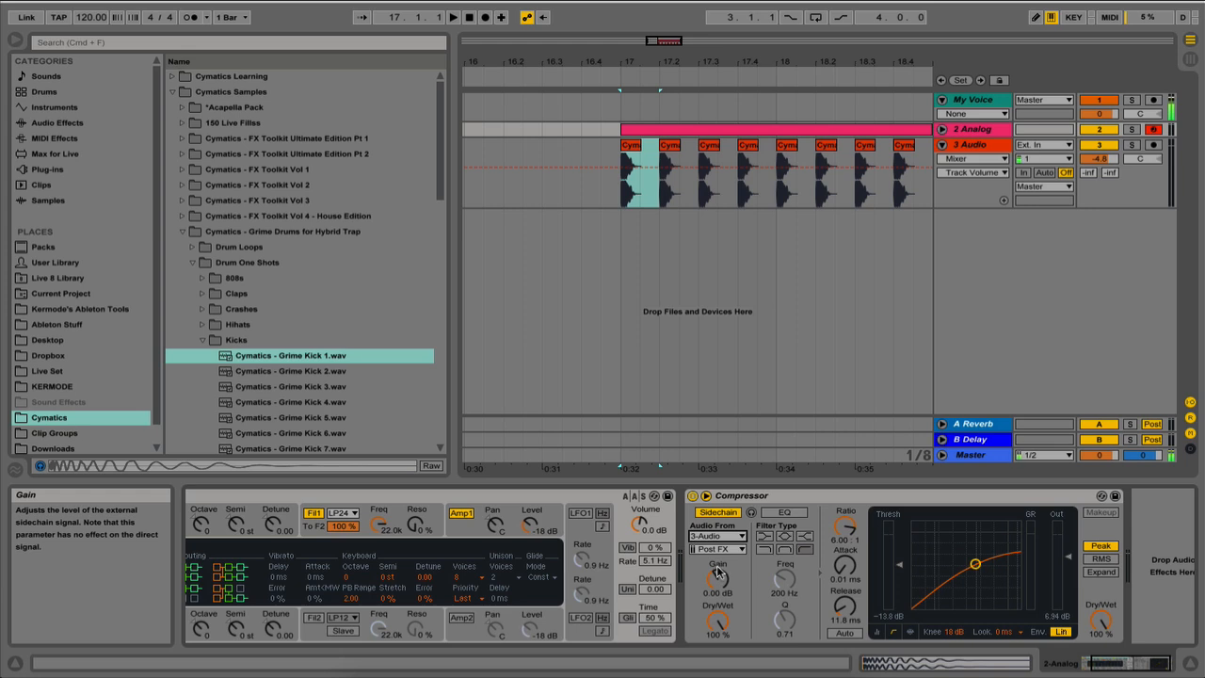
pyautogui.click(738, 554)
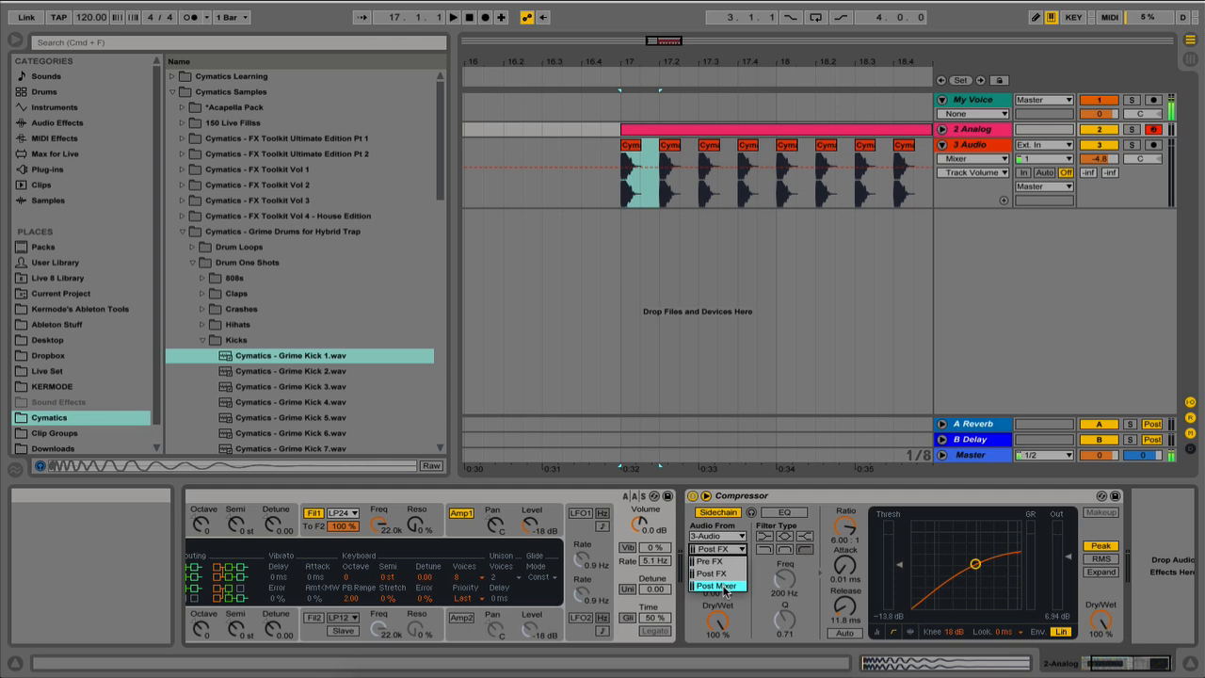
pyautogui.click(727, 561)
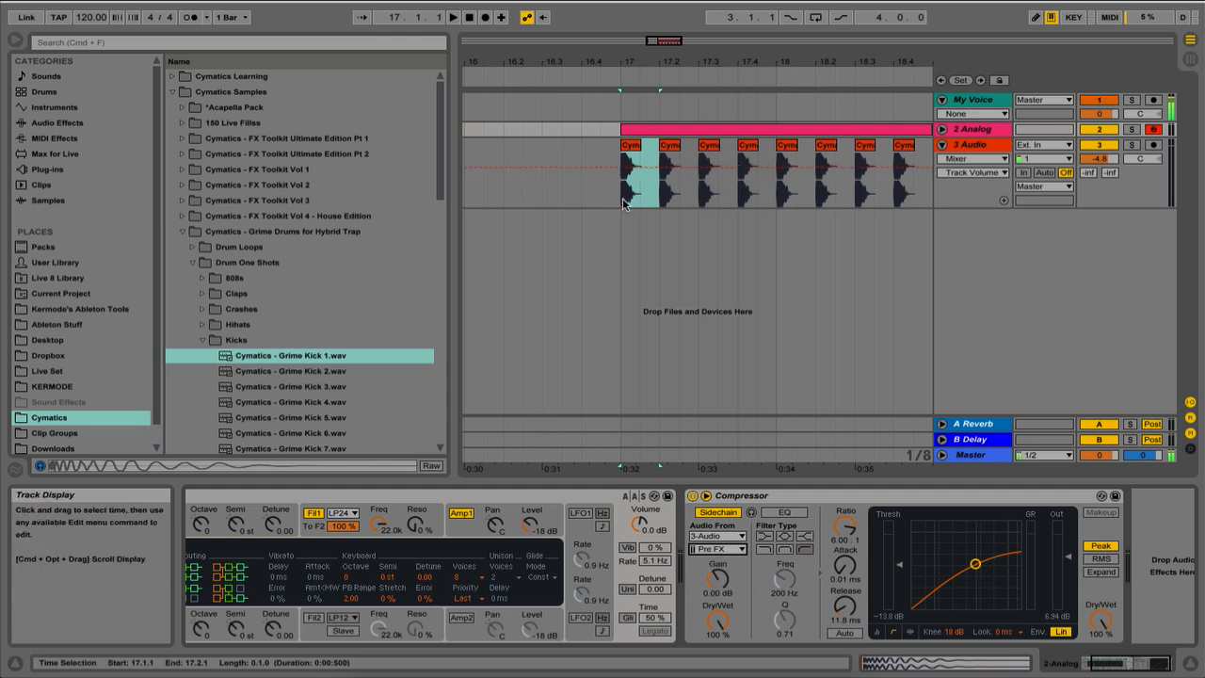
# Step: Keep the sidechain gain at 0.00 dB, set threshold to -inf dB and release to 27.7 ms, and audition the ducking from bar 17
pyautogui.moveTo(718, 591); pyautogui.dragTo(718, 617)
pyautogui.doubleClick(717, 590)
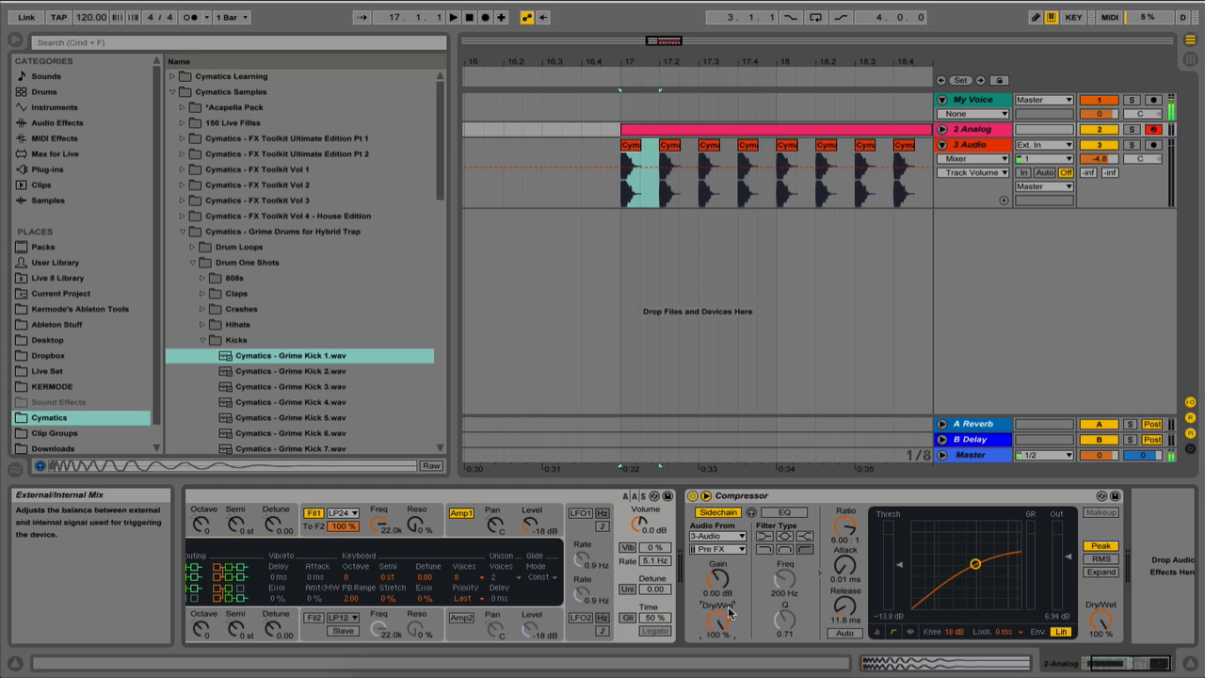
pyautogui.moveTo(898, 565); pyautogui.dragTo(845, 611)
pyautogui.press('space')
pyautogui.press('space')
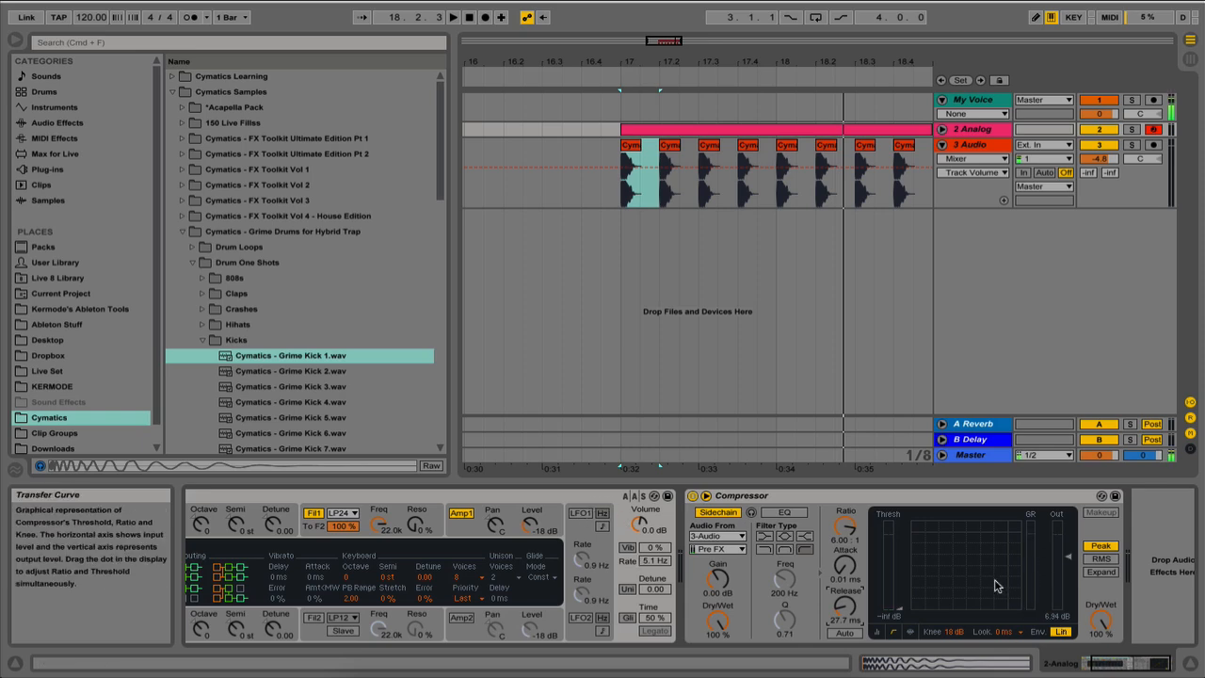
pyautogui.press('space')
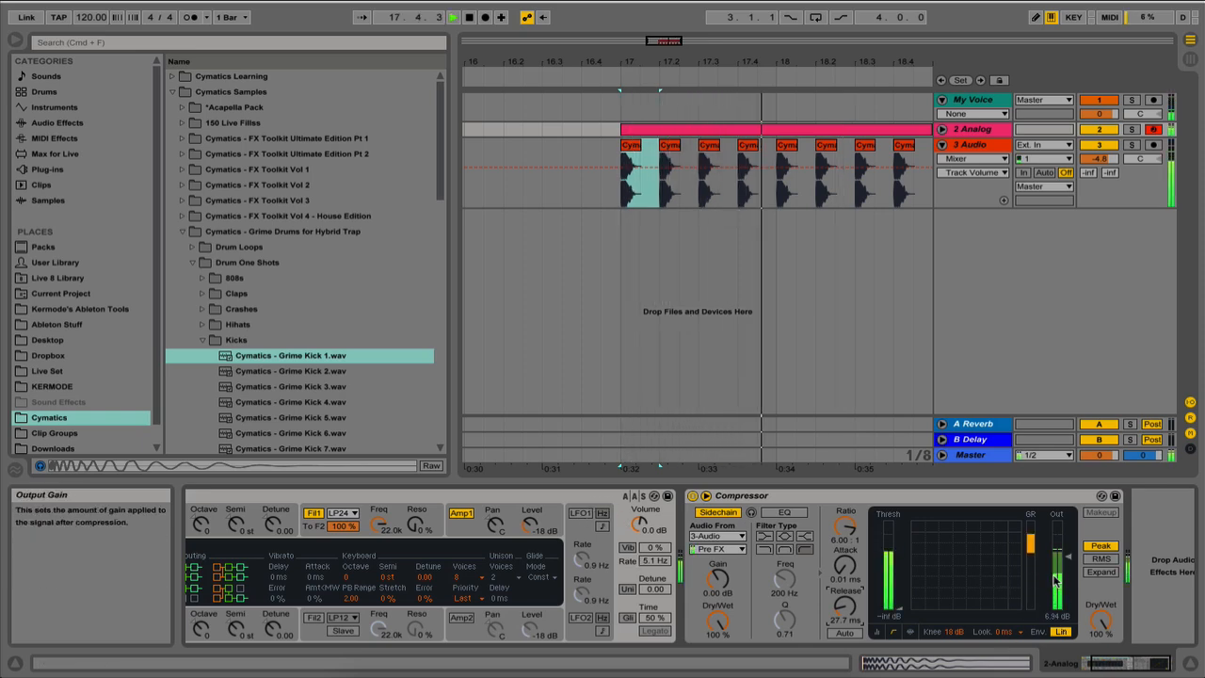
pyautogui.press('space')
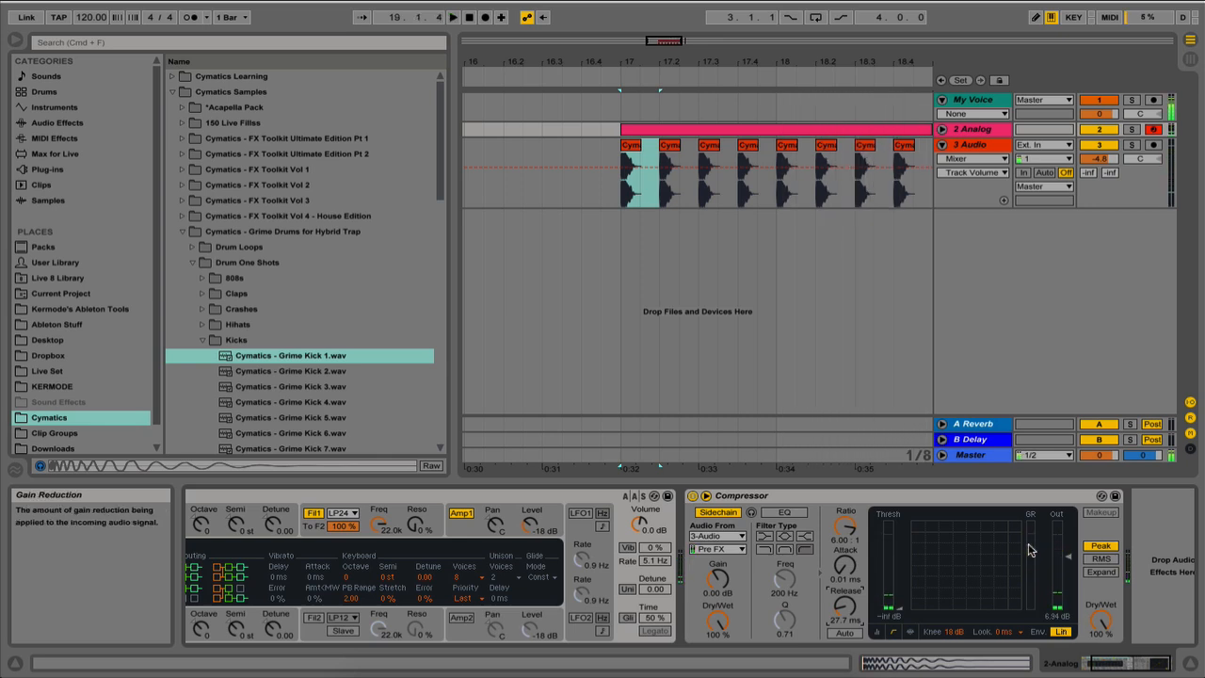
# Step: Turn on the sidechain EQ, raise its high-pass filter frequency to 15.0 kHz, and play the kick and synth together
pyautogui.click(784, 513)
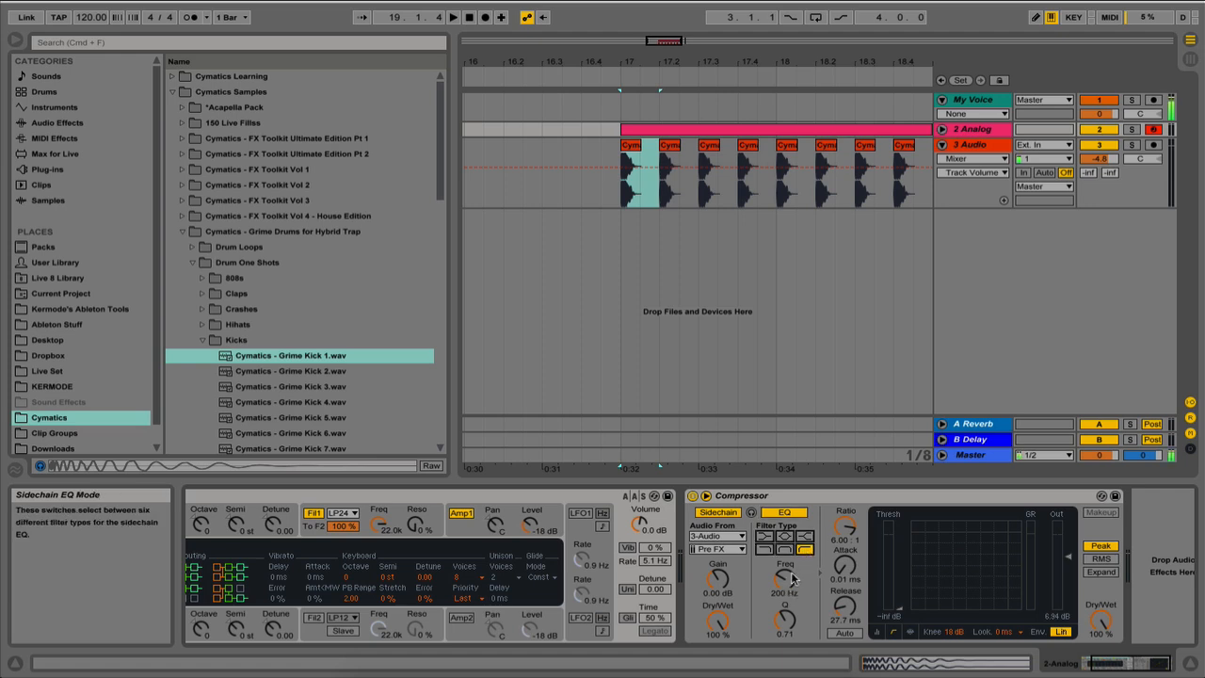
pyautogui.moveTo(784, 579)
pyautogui.mouseDown()
pyautogui.moveTo(784, 555)
pyautogui.moveTo(784, 569)
pyautogui.mouseUp()
pyautogui.press('space')
pyautogui.press('space')
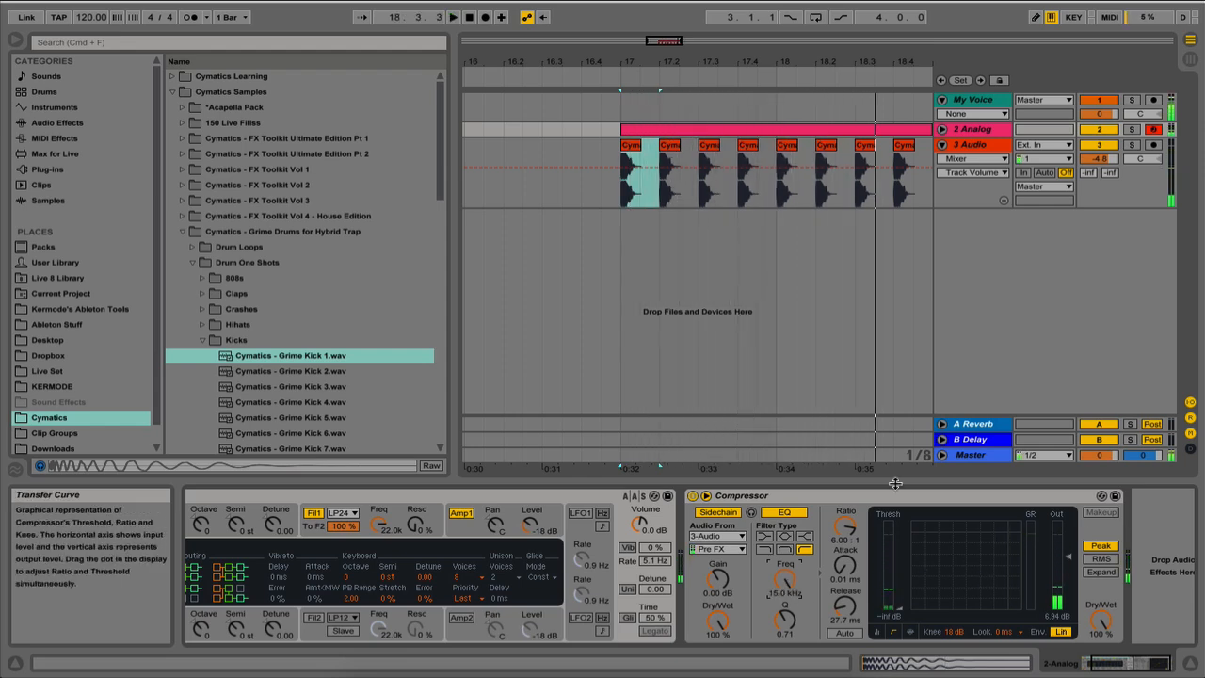
# Step: Compare playback with the sidechain EQ bypassed and switch the EQ back on
pyautogui.click(785, 513)
pyautogui.press('space')
pyautogui.press('space')
pyautogui.click(785, 514)
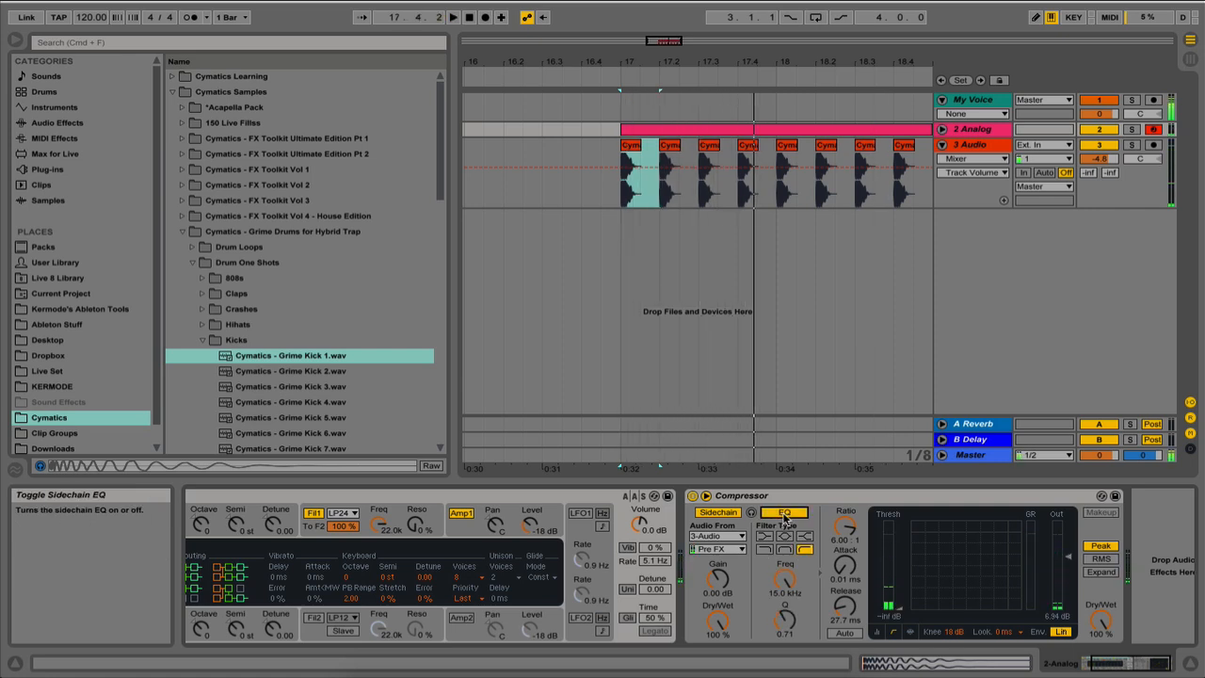
# Step: Audition the sidechain EQ as a low-pass at 13.6 kHz and as a band-pass swept down to 30.0 Hz and back up
pyautogui.moveTo(782, 581); pyautogui.dragTo(782, 629)
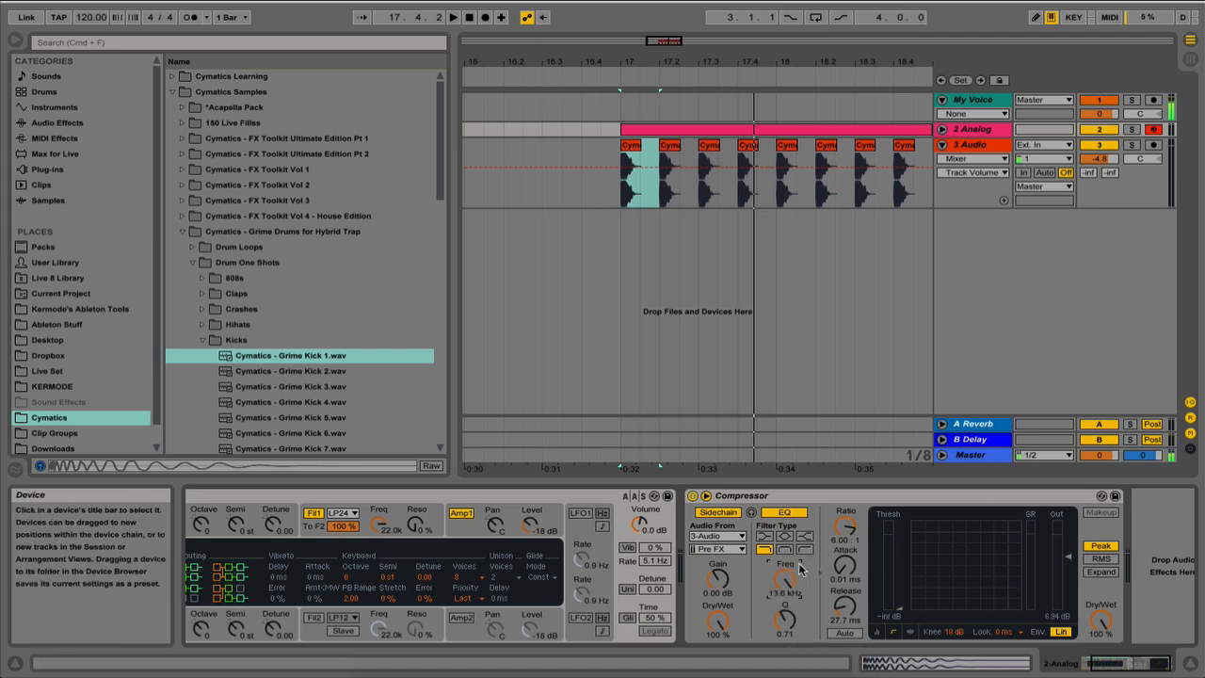
pyautogui.press('space')
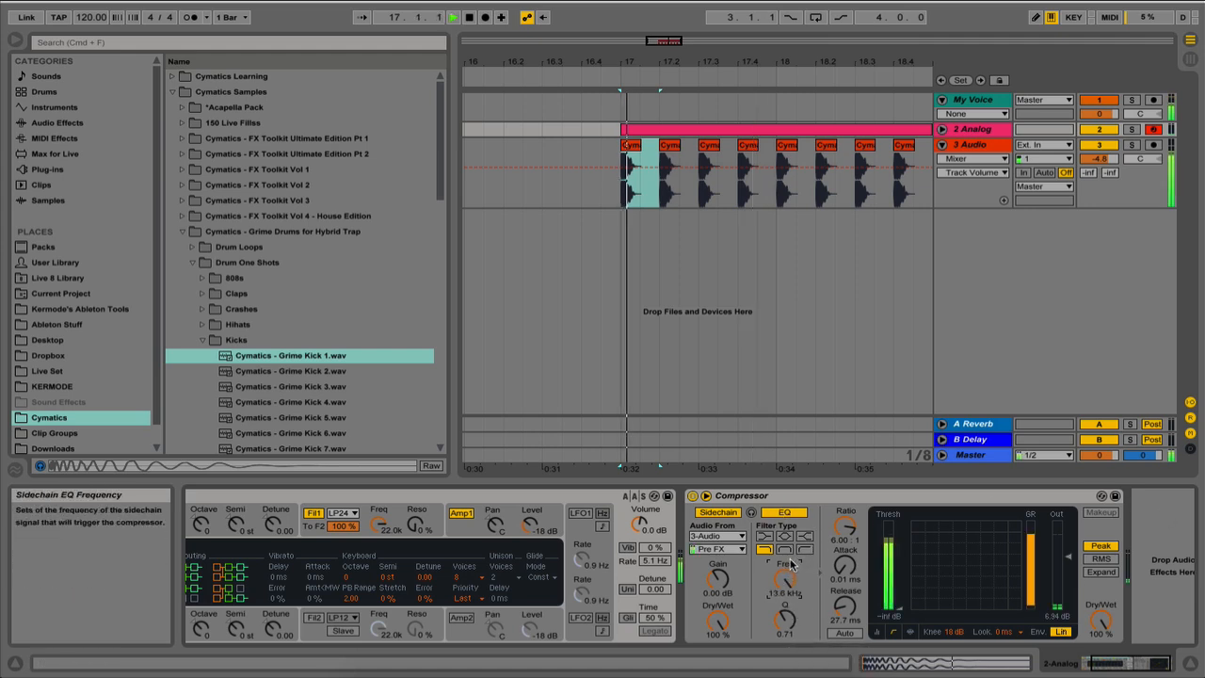
pyautogui.click(784, 549)
pyautogui.moveTo(782, 580); pyautogui.dragTo(783, 640)
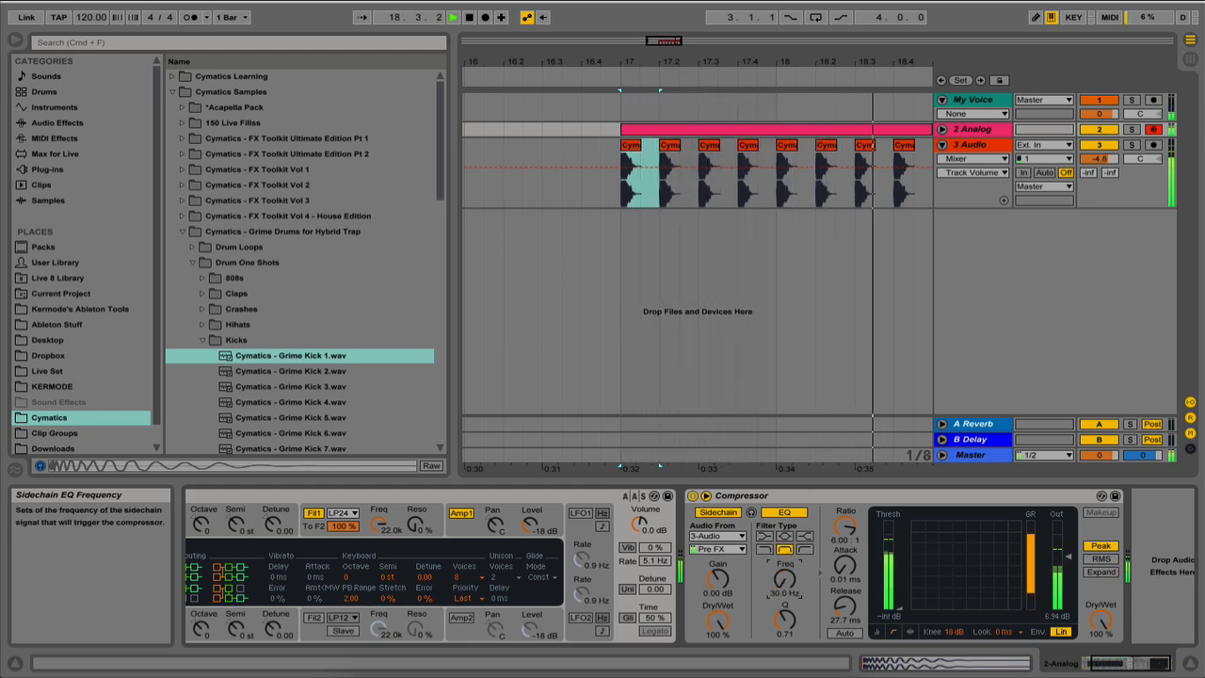
pyautogui.moveTo(783, 640); pyautogui.dragTo(784, 582)
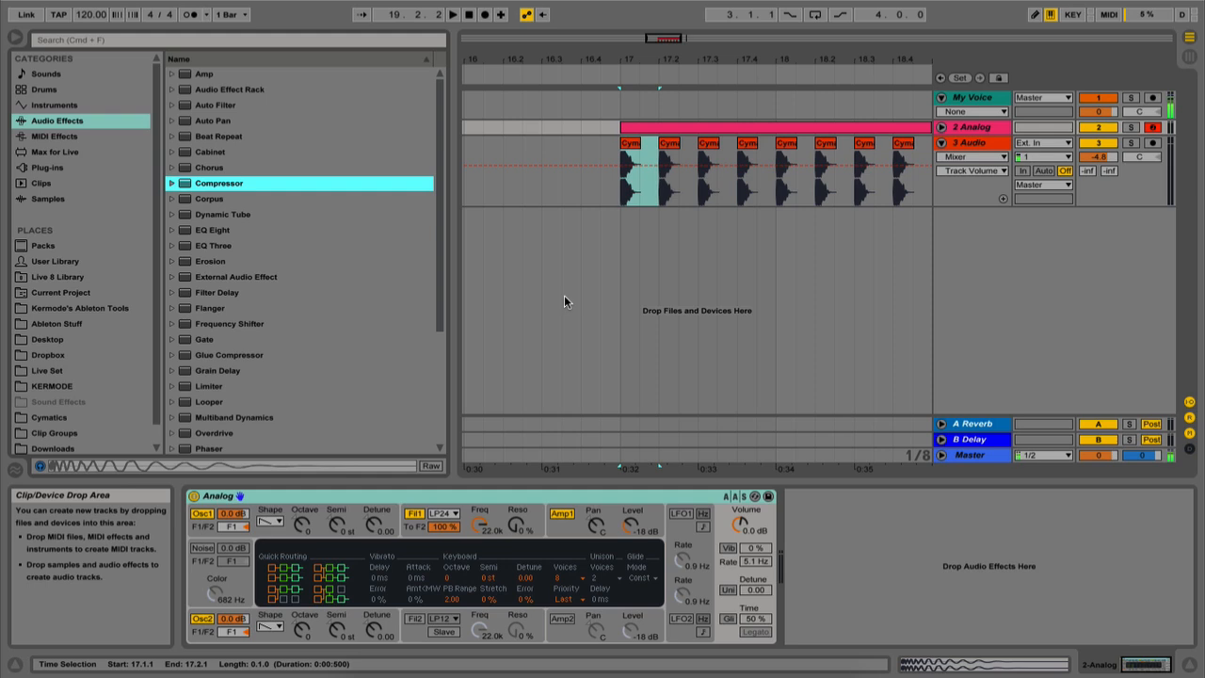
# Step: Group the Analog synth into an Instrument Rack, show the rack's chain list, and bring up the available instruments
pyautogui.click(518, 498)
pyautogui.rightClick(519, 503)
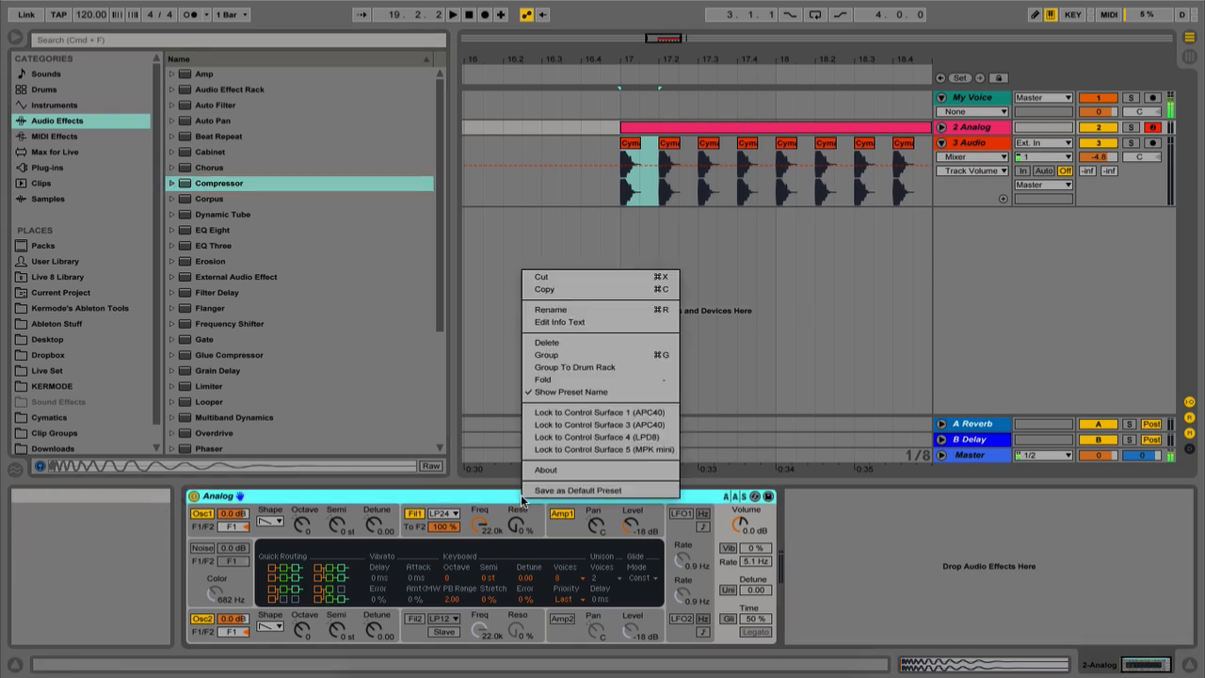
pyautogui.click(565, 357)
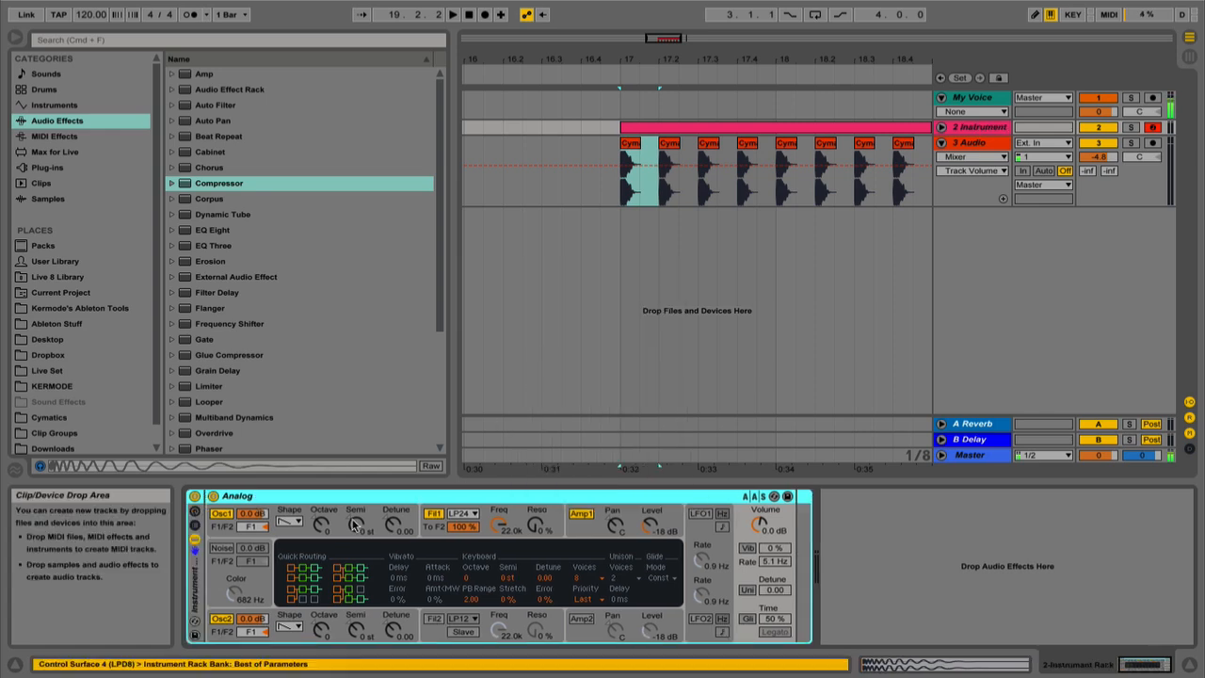
pyautogui.click(196, 525)
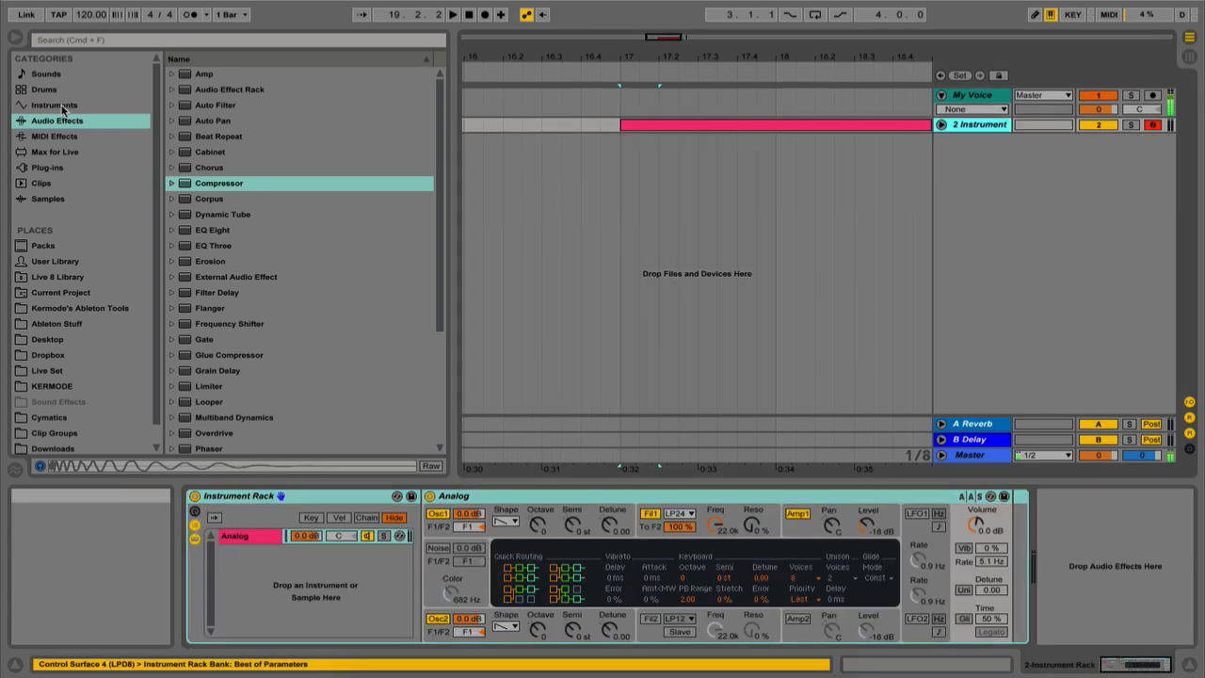
pyautogui.click(63, 106)
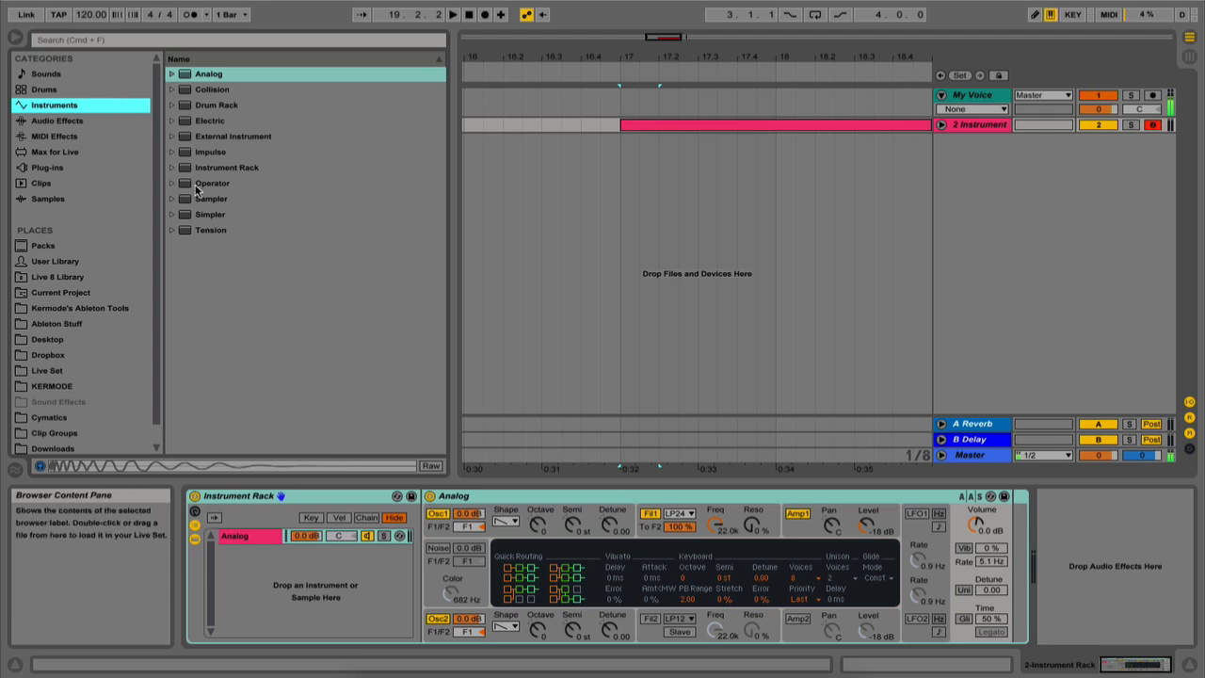
# Step: Add the Analog strings preset It Happened One Night Strings.adg as a second chain in the Instrument Rack and audition the chains solo
pyautogui.click(186, 75)
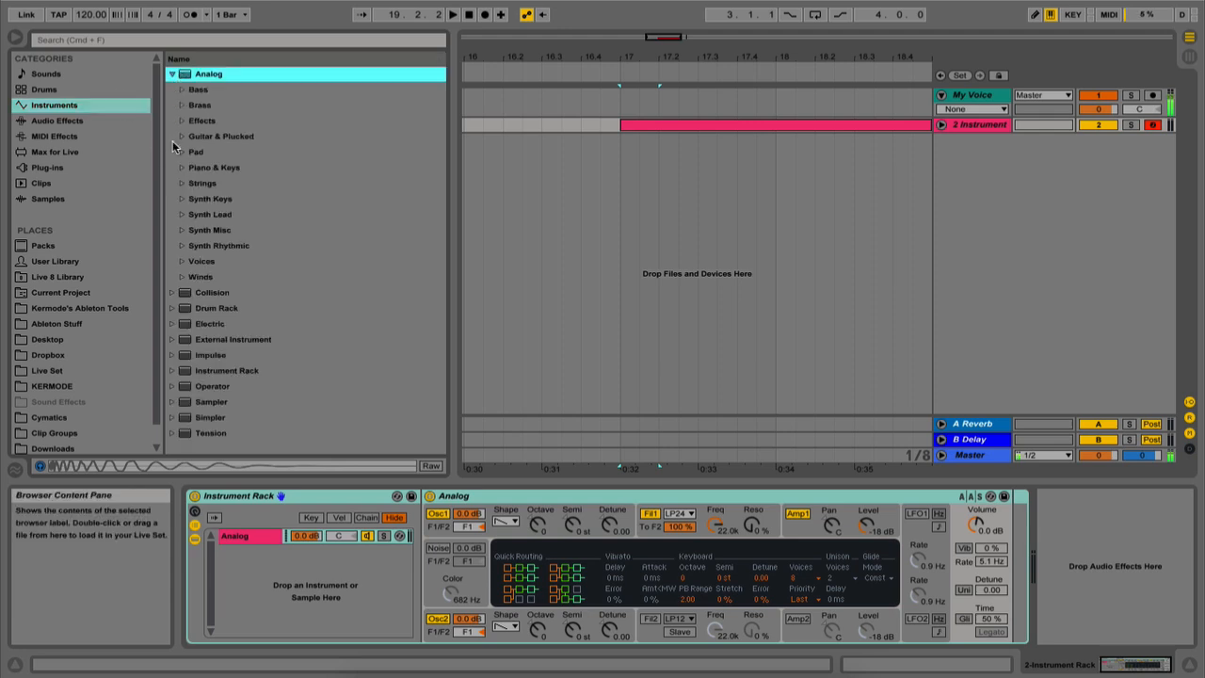
pyautogui.click(181, 183)
pyautogui.click(220, 198)
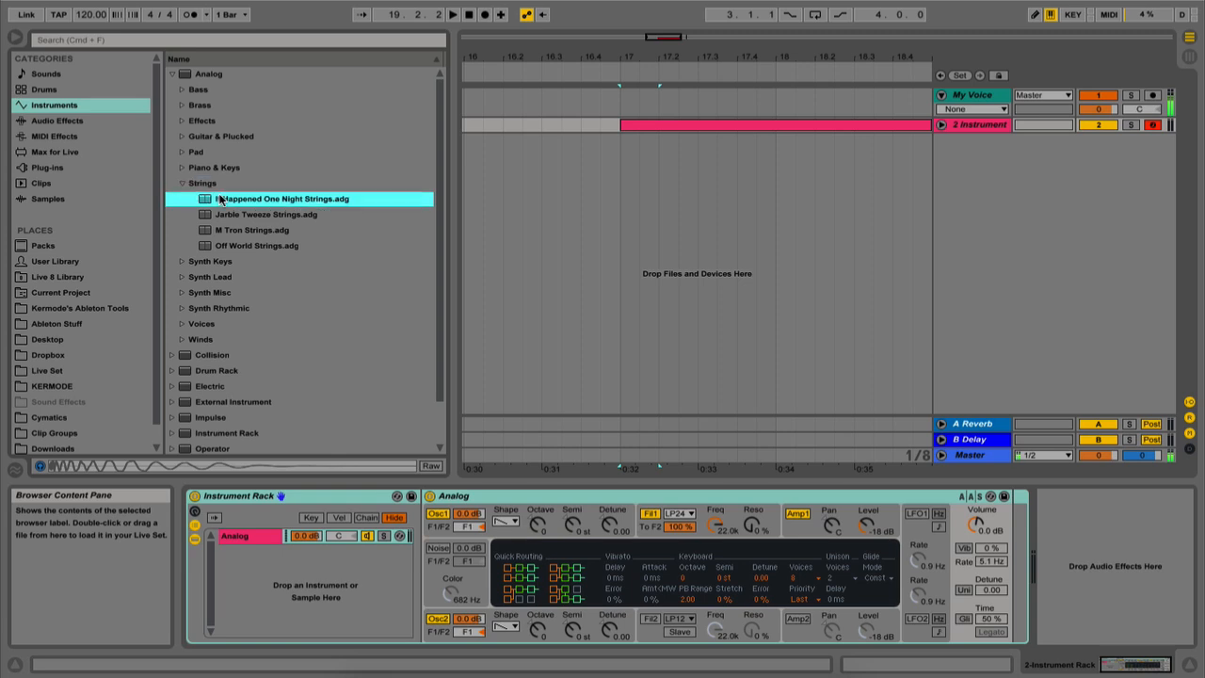
pyautogui.moveTo(234, 352); pyautogui.dragTo(298, 580)
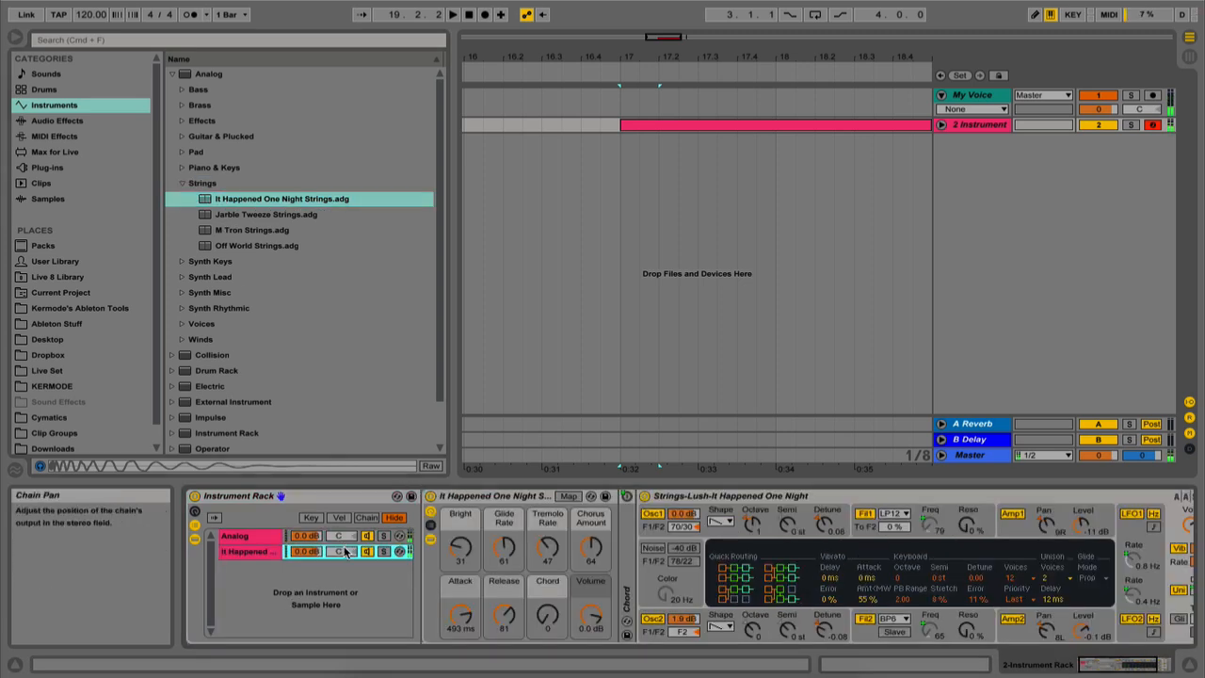
pyautogui.click(383, 552)
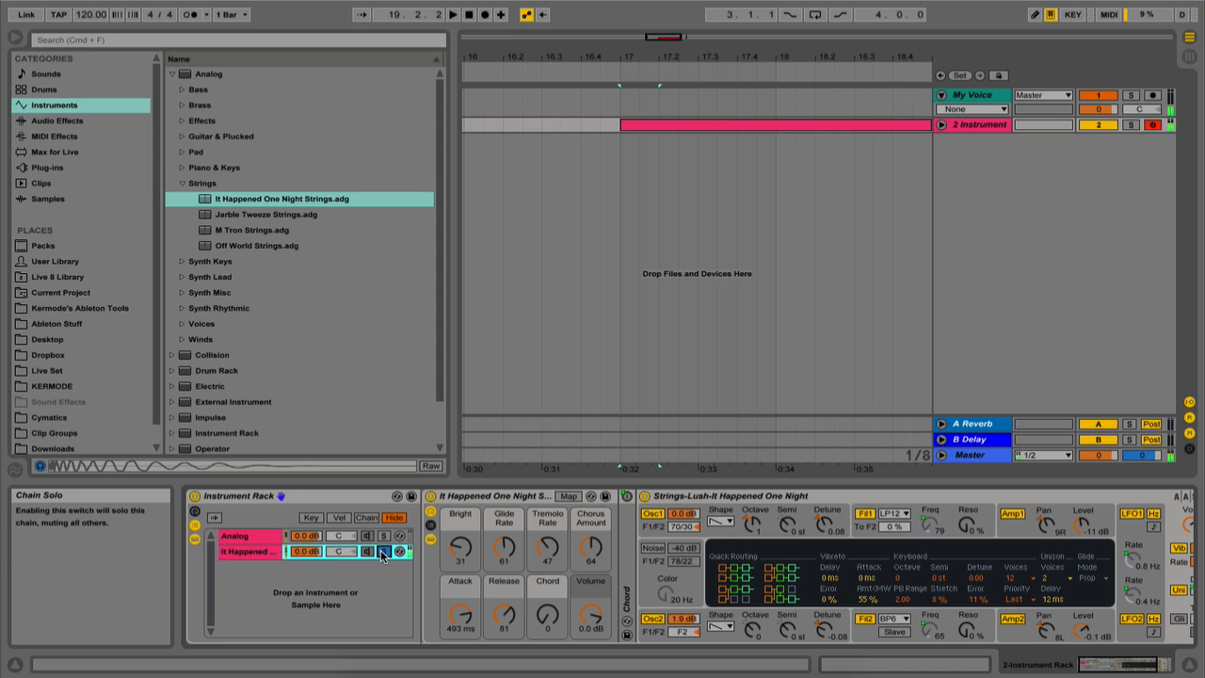
pyautogui.click(385, 536)
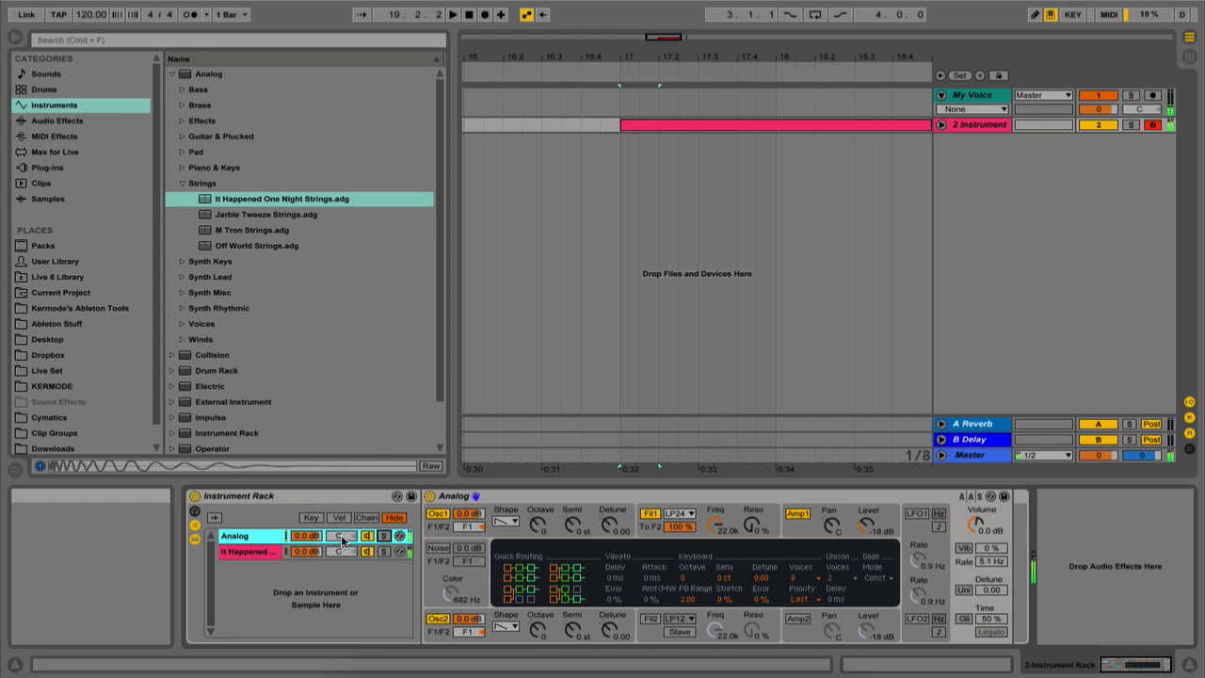
pyautogui.click(192, 538)
pyautogui.click(194, 534)
pyautogui.click(194, 534)
pyautogui.click(194, 534)
pyautogui.click(194, 534)
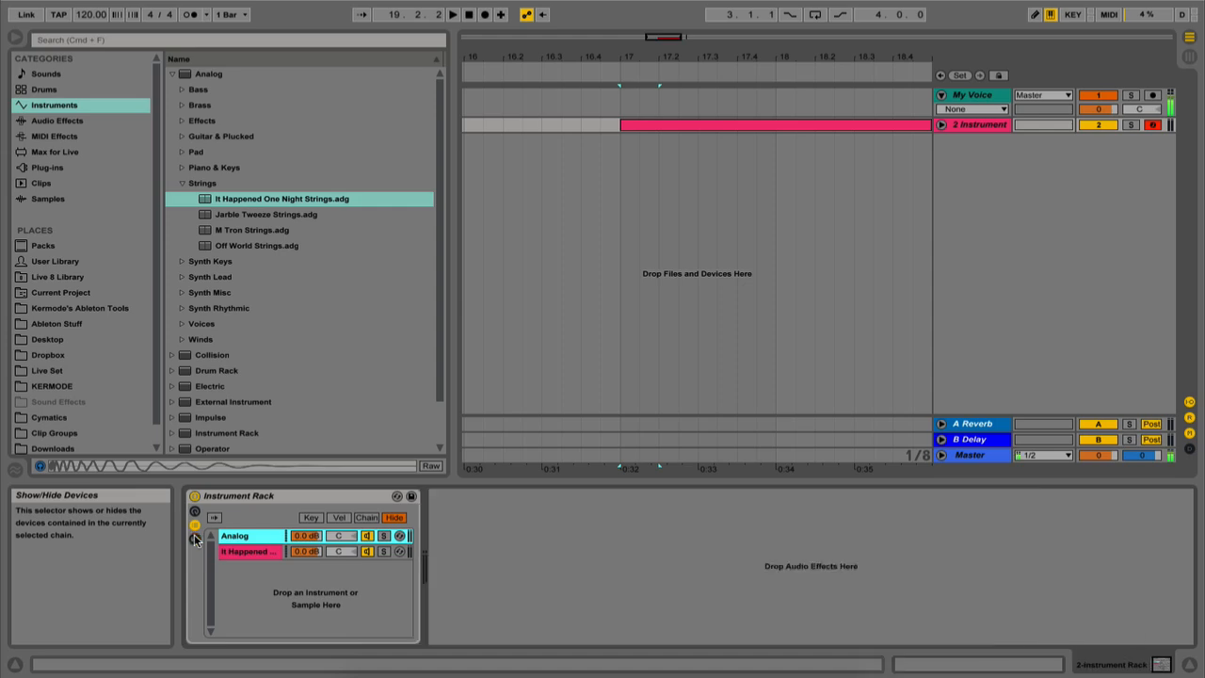
pyautogui.click(194, 537)
pyautogui.click(237, 551)
pyautogui.click(195, 543)
# Step: Switch back and forth between the Analog and strings chains while the rack's devices are hidden
pyautogui.click(242, 538)
pyautogui.click(244, 550)
pyautogui.click(244, 537)
pyautogui.click(246, 552)
pyautogui.click(245, 538)
pyautogui.click(243, 549)
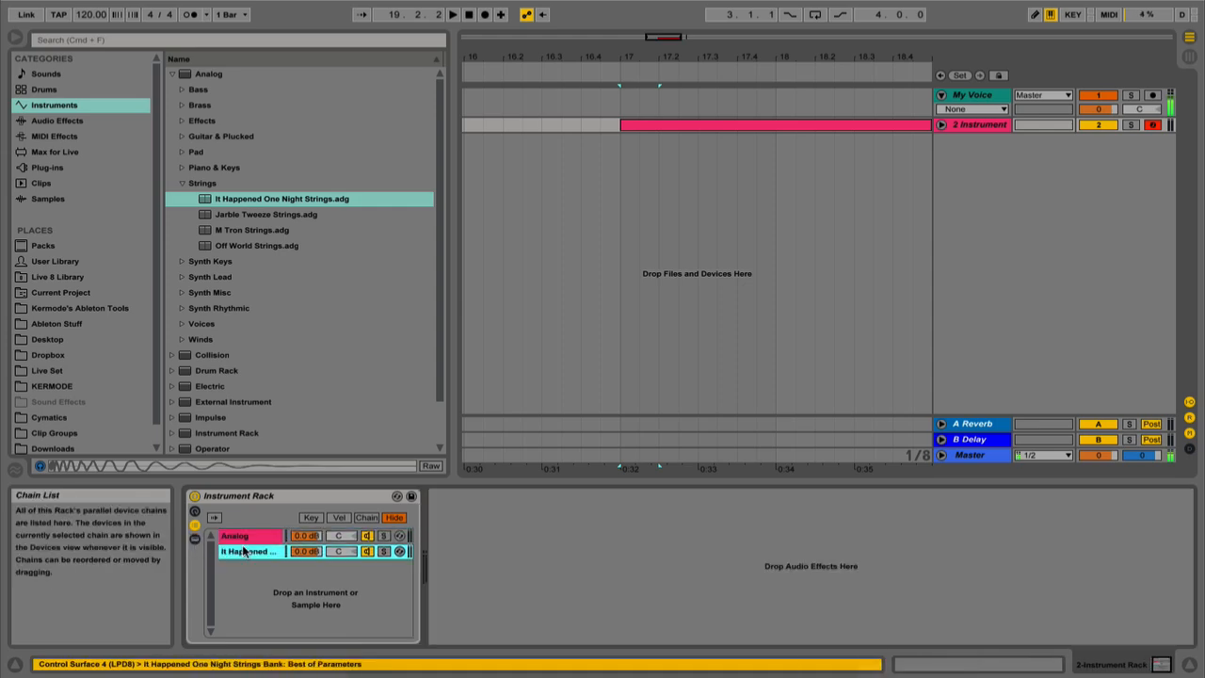
# Step: Toggle the rack's Chain List out of view and back
pyautogui.click(194, 535)
pyautogui.click(195, 524)
pyautogui.click(194, 525)
pyautogui.click(194, 526)
pyautogui.click(195, 525)
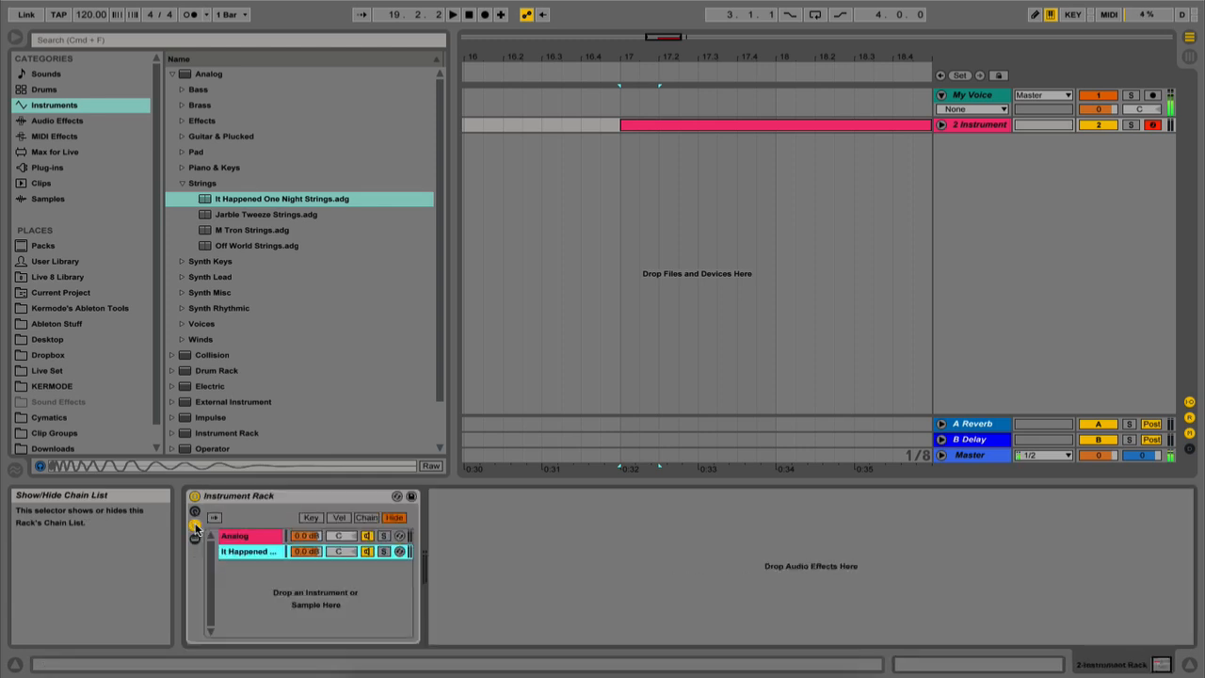
# Step: Alternate between the two chains in the Chain List and show the Analog chain's devices again
pyautogui.click(243, 538)
pyautogui.click(245, 550)
pyautogui.click(243, 538)
pyautogui.click(244, 551)
pyautogui.click(235, 539)
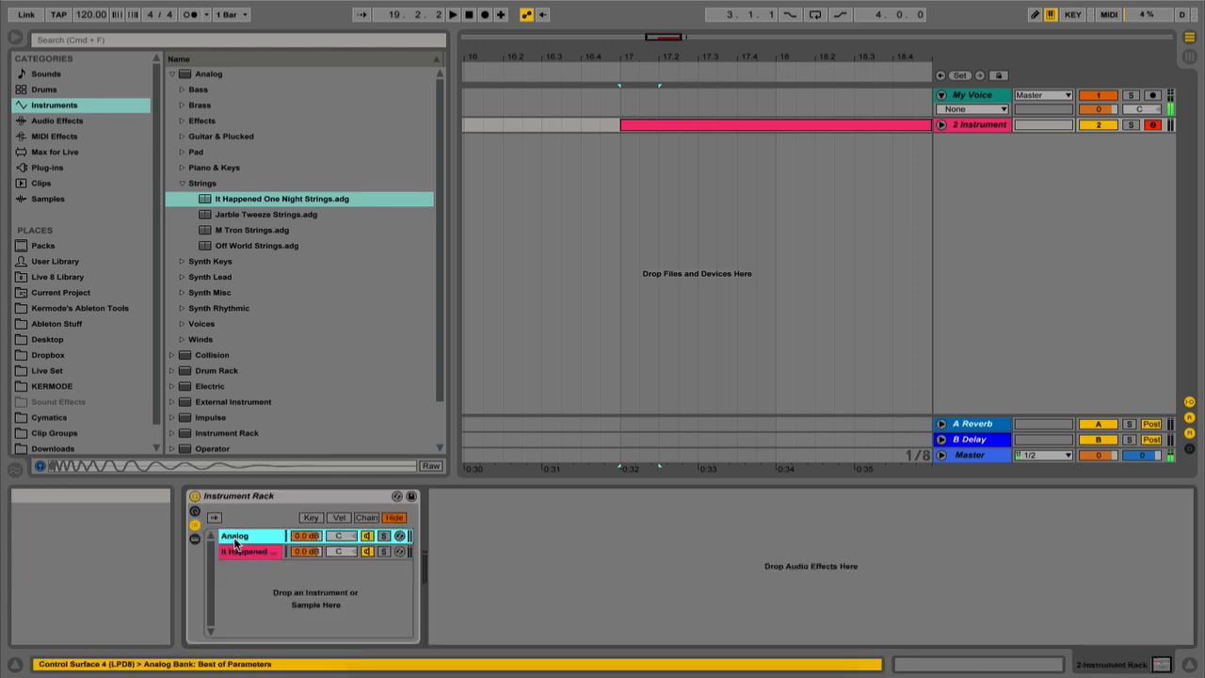
pyautogui.click(245, 550)
pyautogui.click(245, 538)
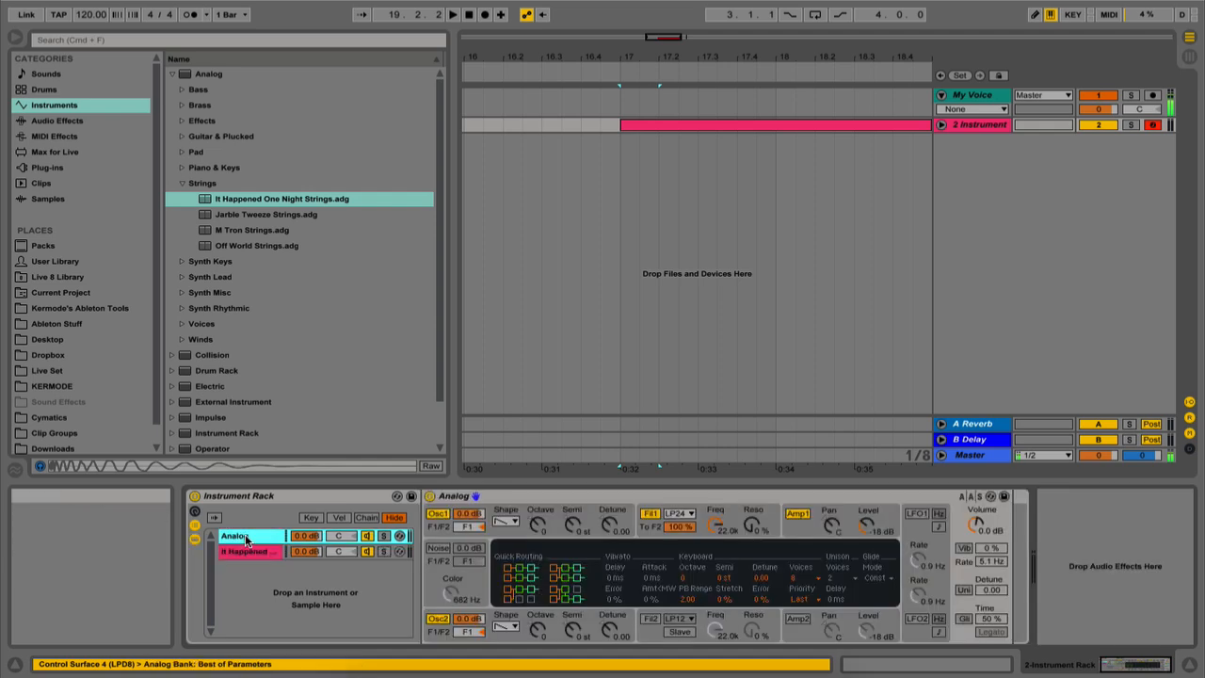
# Step: Show the rack's Macro Controls and compare the devices of the strings and Analog chains
pyautogui.click(195, 511)
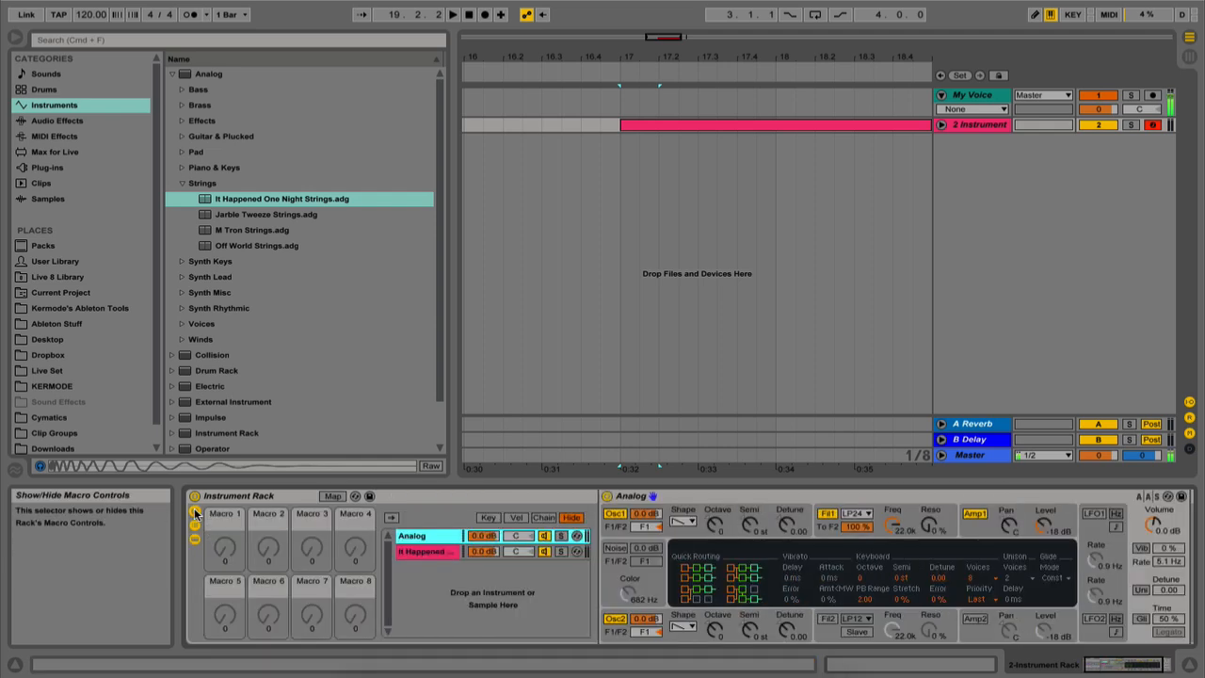
pyautogui.click(443, 552)
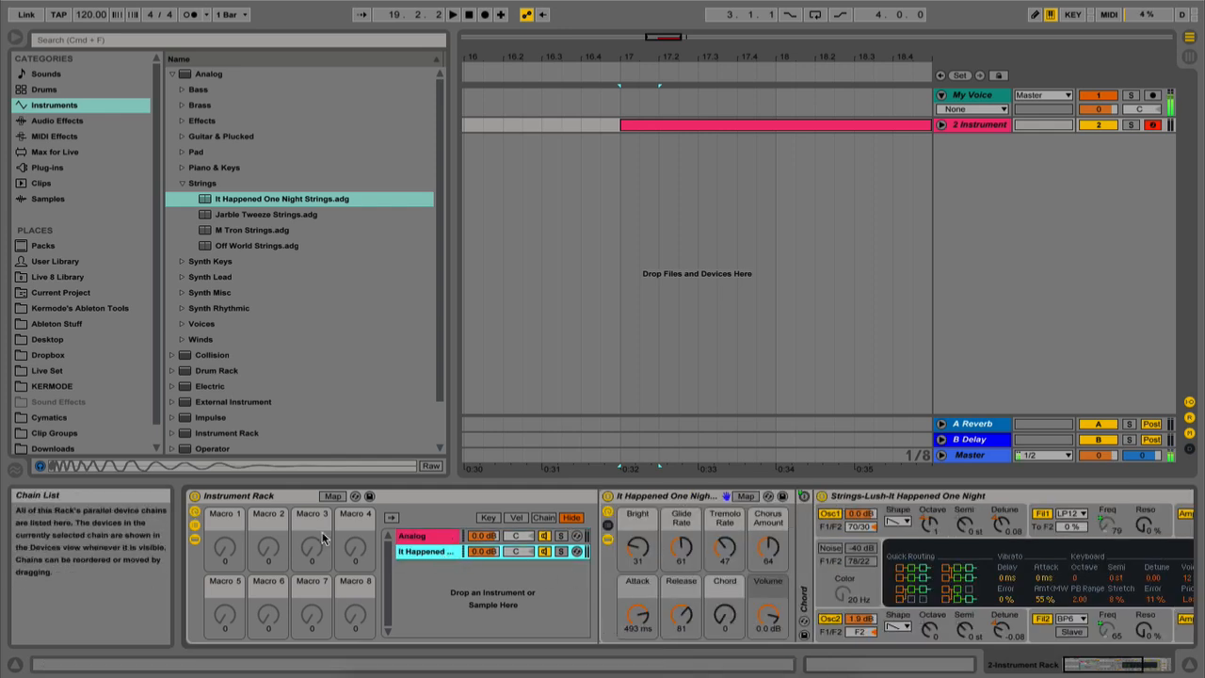
pyautogui.click(422, 535)
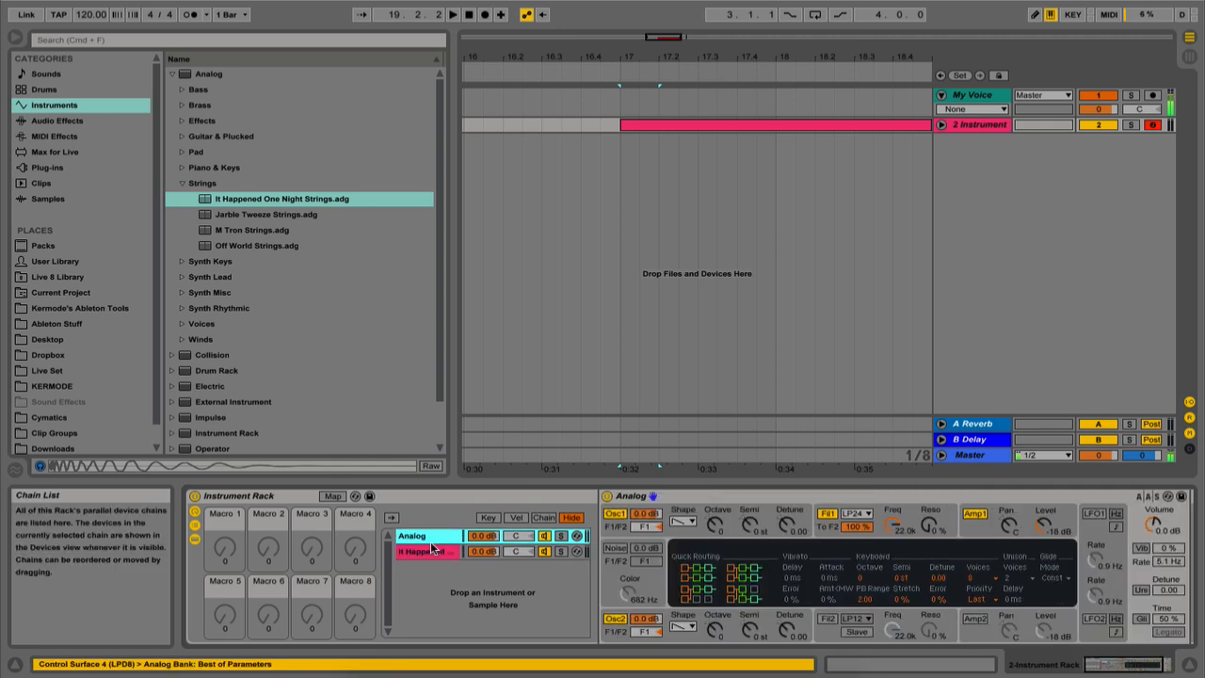
pyautogui.moveTo(1101, 665)
pyautogui.mouseDown()
pyautogui.moveTo(1114, 665)
pyautogui.moveTo(1095, 665)
pyautogui.mouseUp()
pyautogui.click(438, 552)
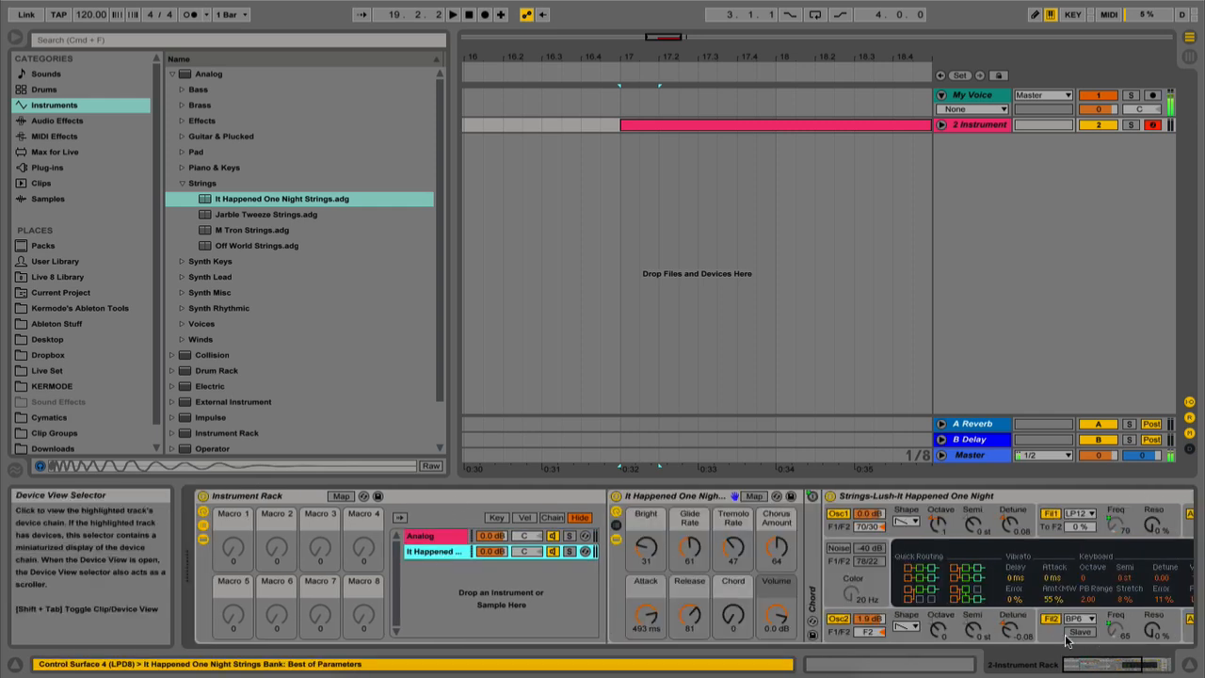
pyautogui.click(431, 536)
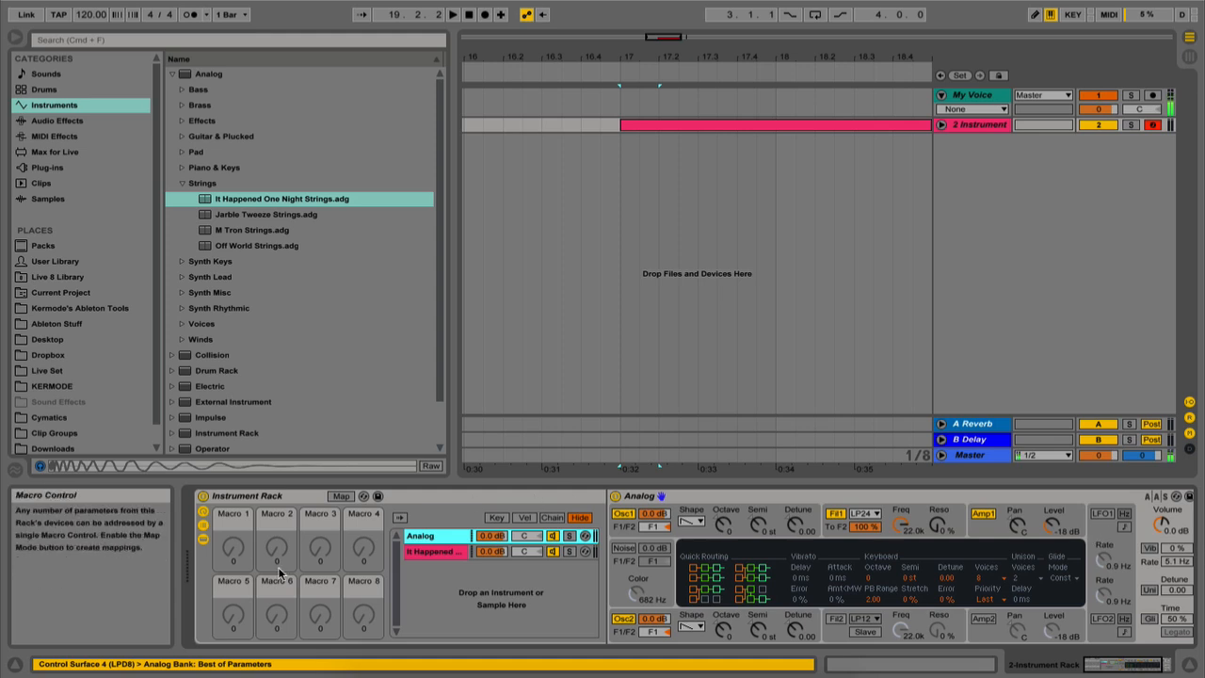
# Step: Enable Macro Map Mode and map the Analog synth's Volume to Macro 1
pyautogui.click(341, 496)
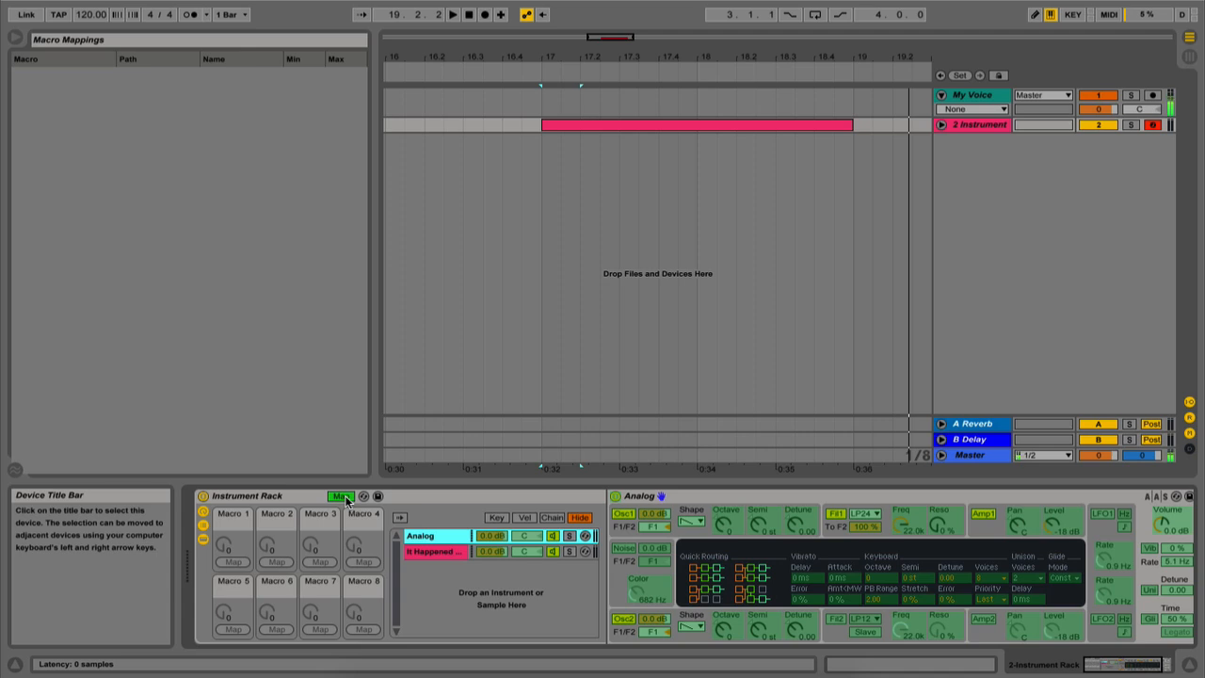
pyautogui.click(1161, 530)
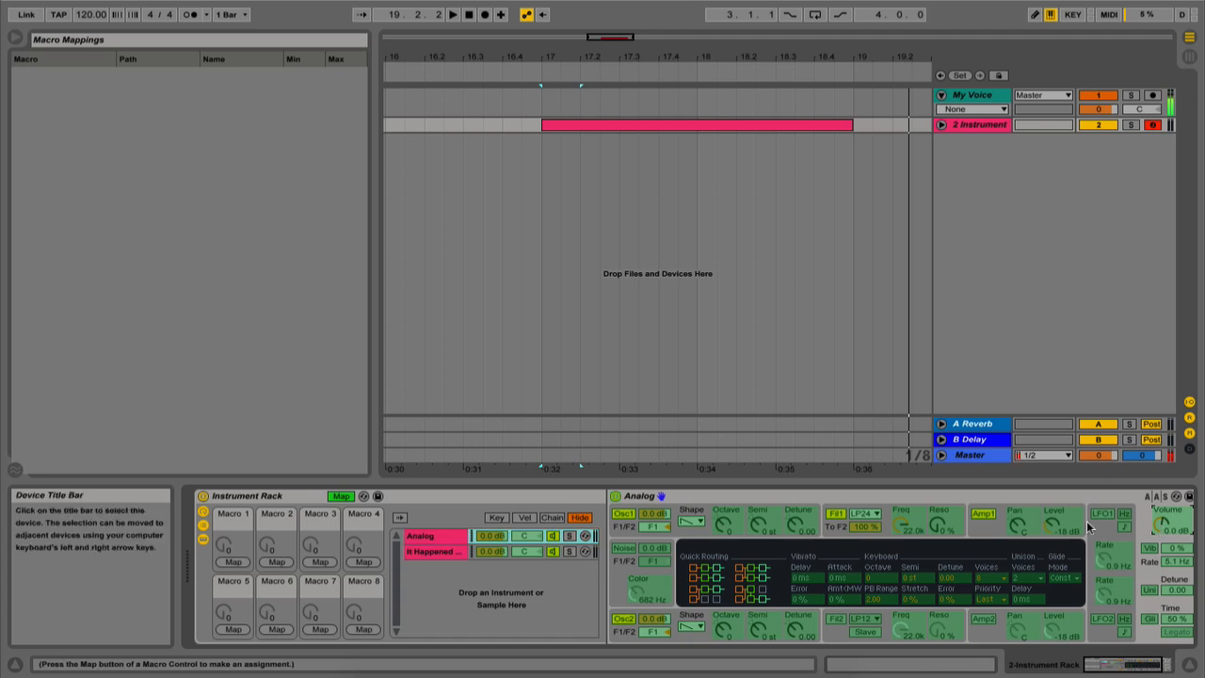
pyautogui.click(232, 562)
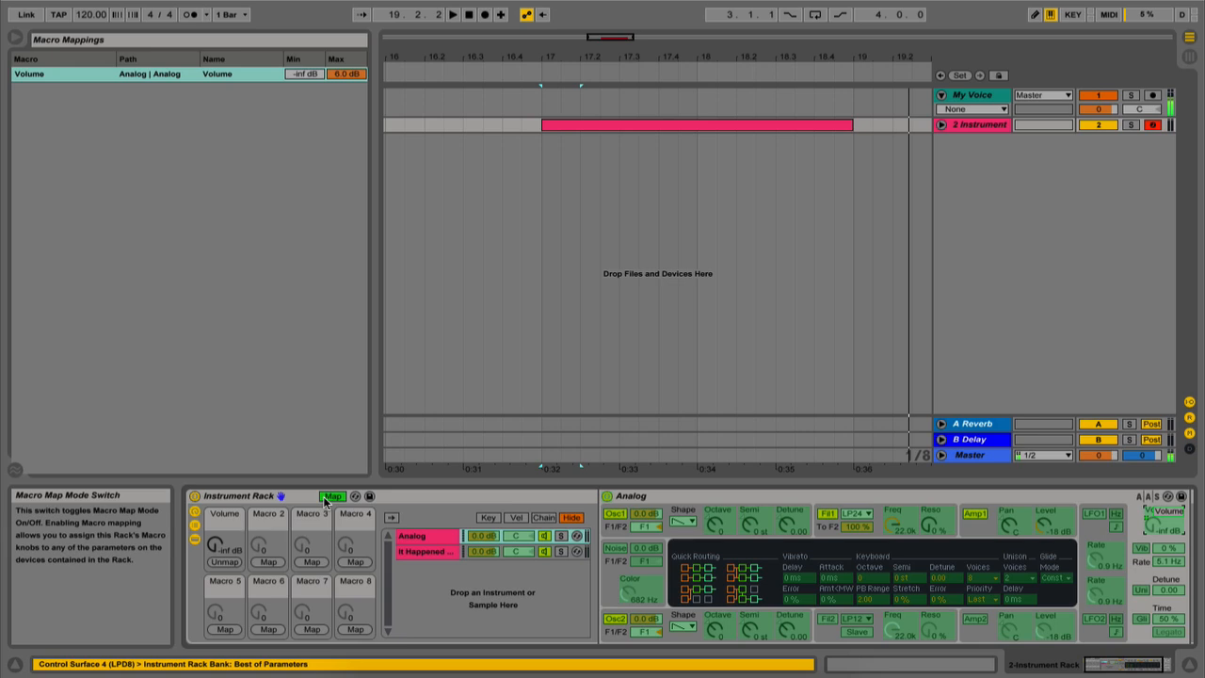
# Step: Map the strings chain's Volume to the same first macro, leave Macro Map Mode, and test the shared macro
pyautogui.click(419, 552)
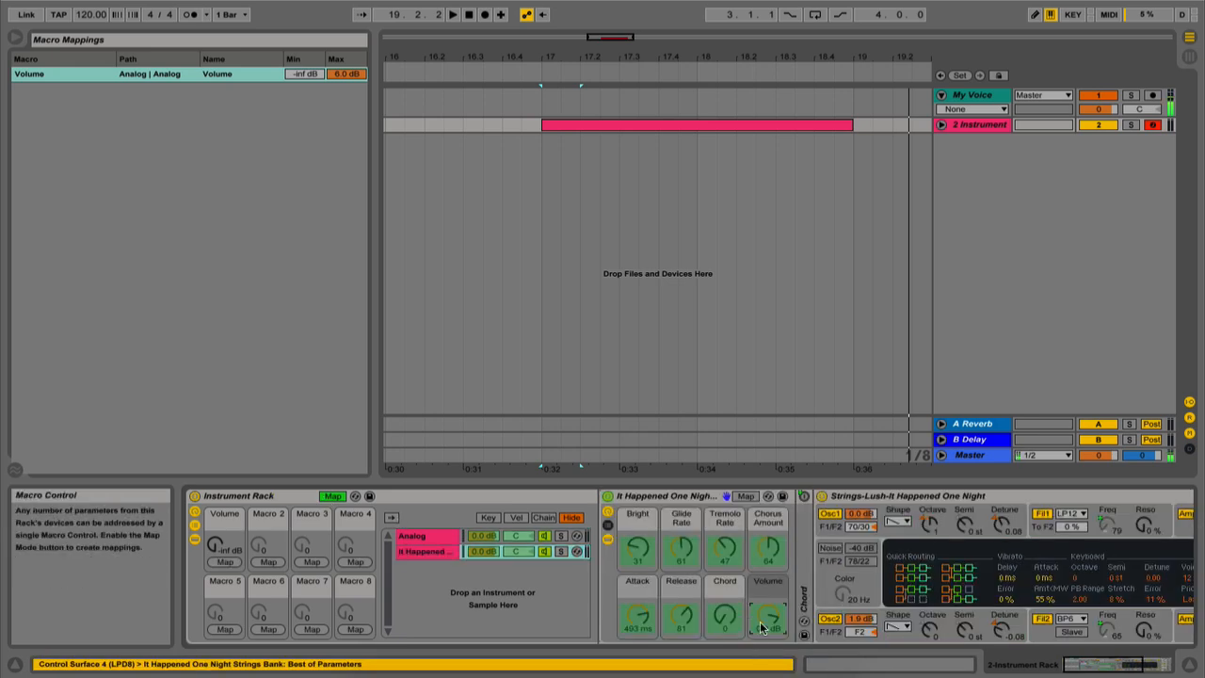
pyautogui.click(768, 614)
pyautogui.click(225, 562)
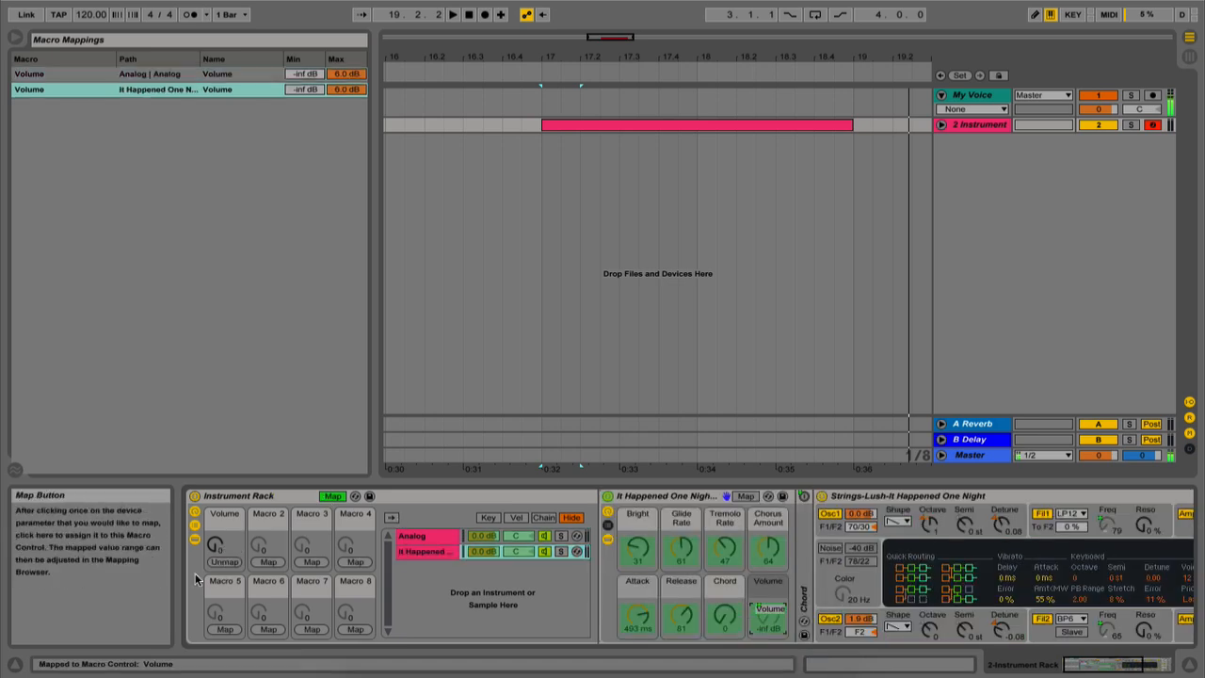
pyautogui.click(332, 495)
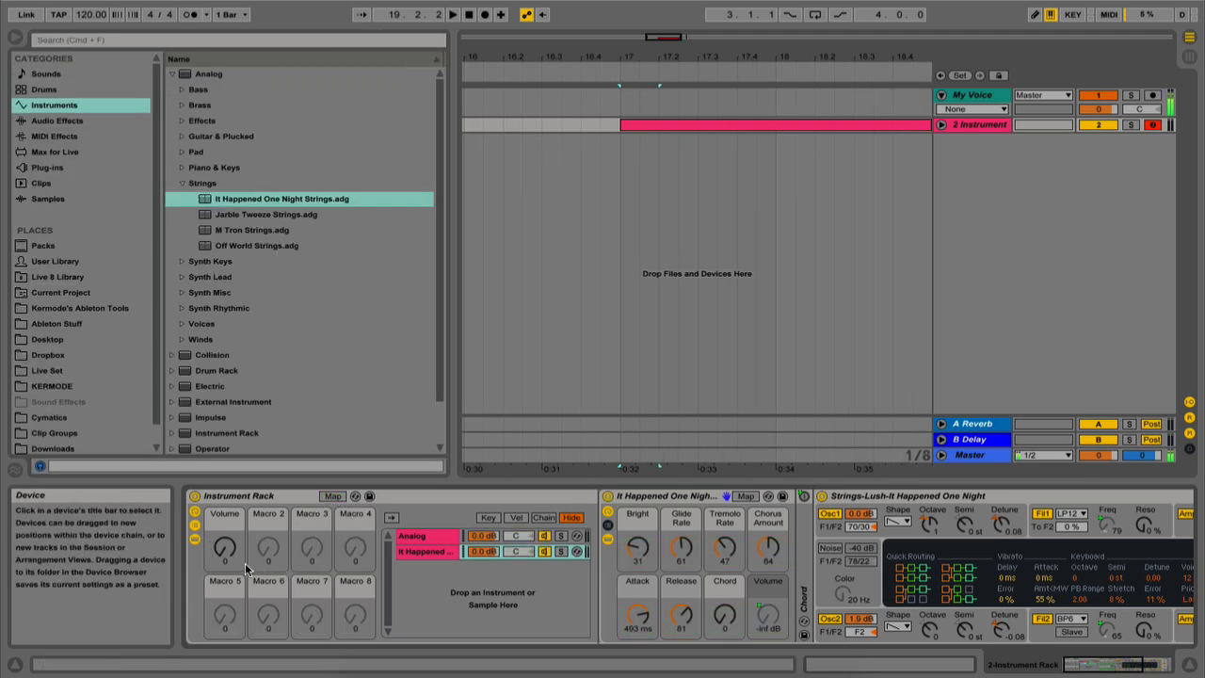
pyautogui.moveTo(240, 559)
pyautogui.mouseDown()
pyautogui.moveTo(240, 524)
pyautogui.moveTo(226, 556)
pyautogui.mouseUp()
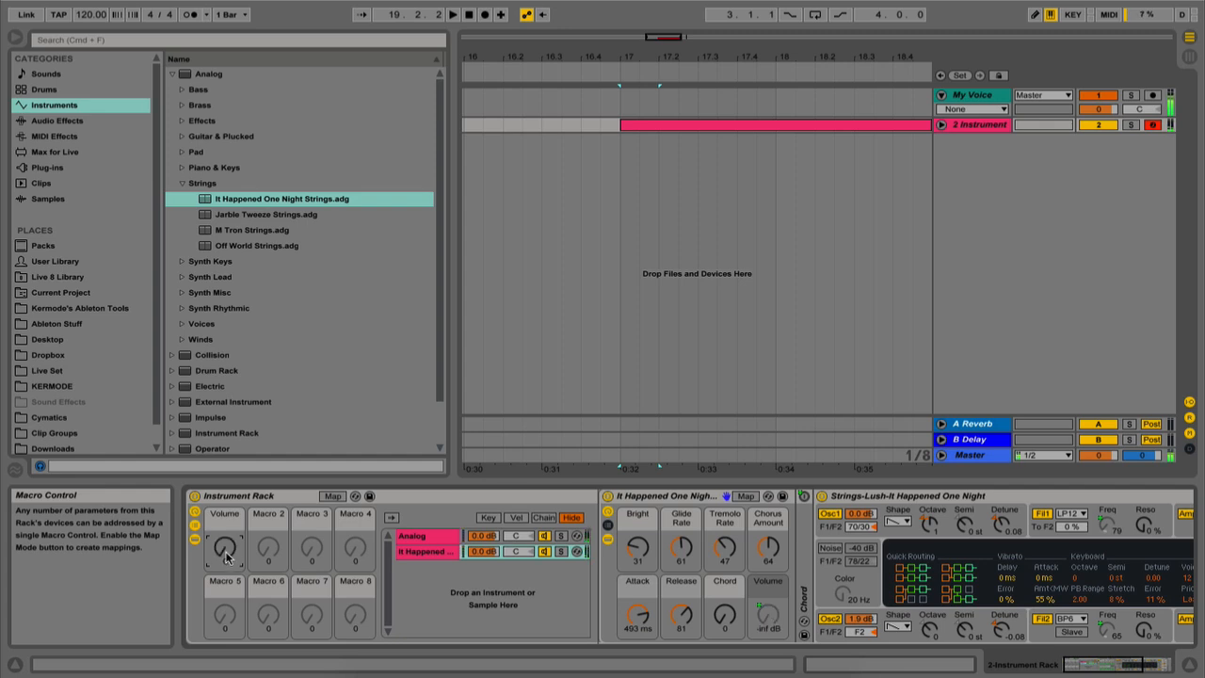
pyautogui.moveTo(226, 558)
pyautogui.mouseDown()
pyautogui.moveTo(226, 480)
pyautogui.moveTo(226, 558)
pyautogui.mouseUp()
# Step: Limit the strings Volume mapping to a range of about -24.9 dB to -7.2 dB and raise the Volume macro to 127
pyautogui.click(332, 496)
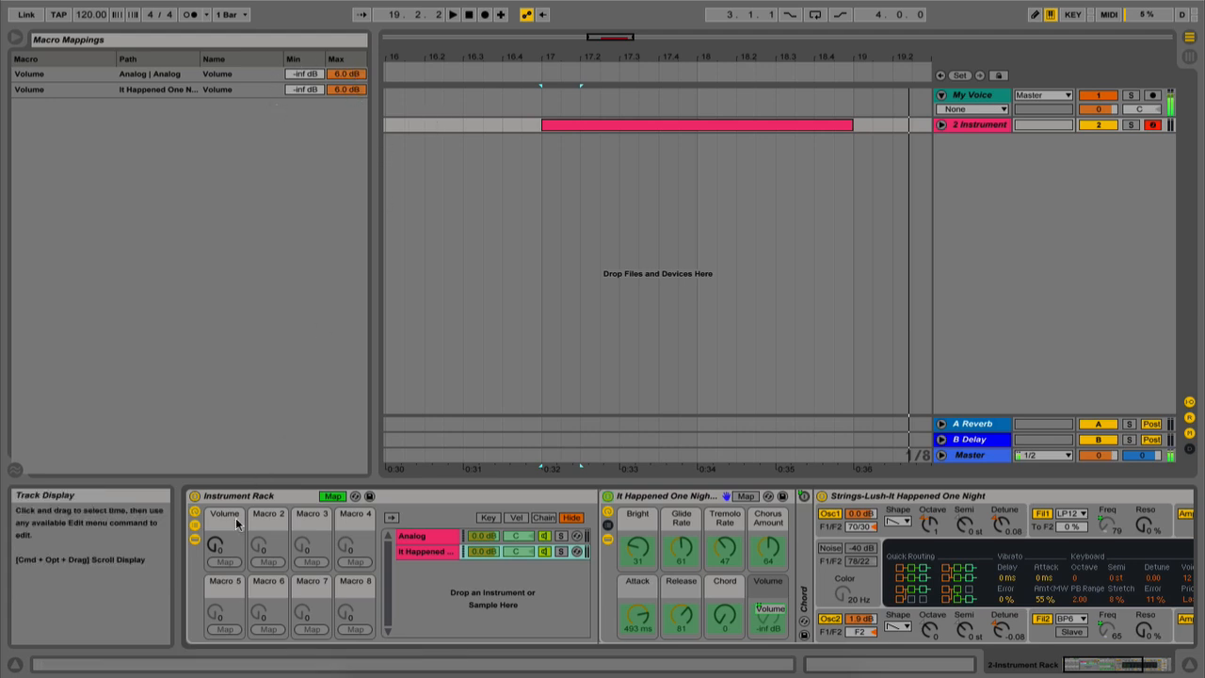
pyautogui.moveTo(220, 550)
pyautogui.mouseDown()
pyautogui.moveTo(220, 523)
pyautogui.moveTo(220, 554)
pyautogui.mouseUp()
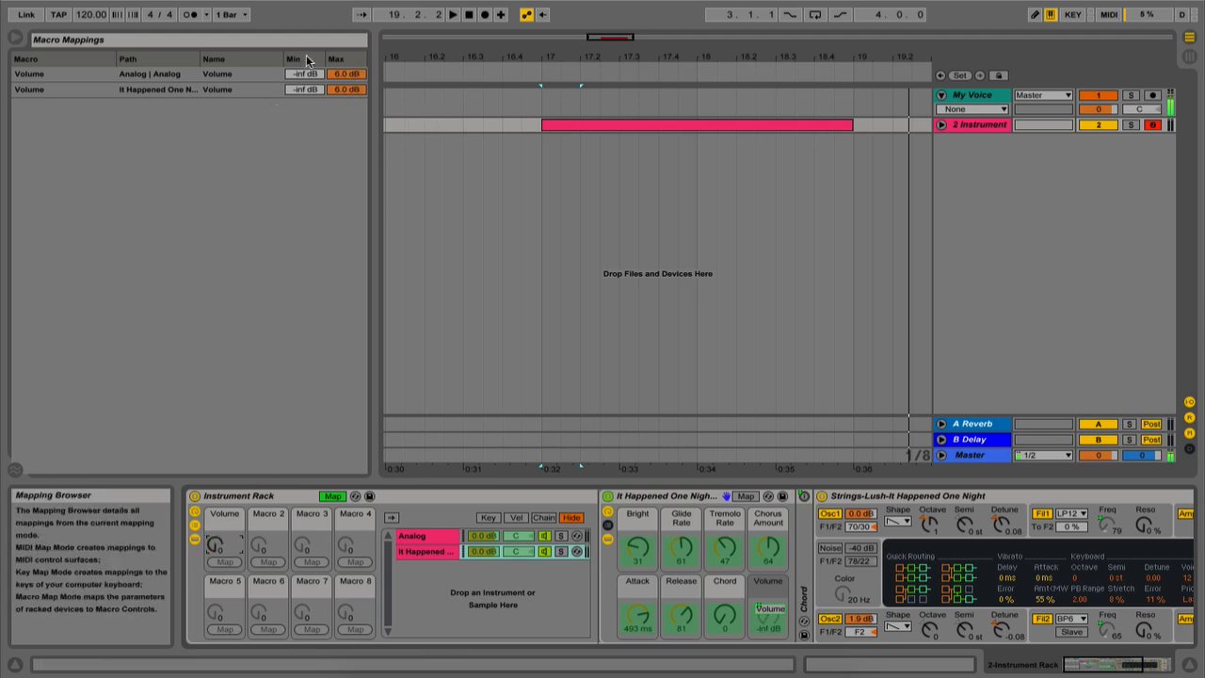
pyautogui.click(304, 90)
pyautogui.moveTo(304, 89); pyautogui.dragTo(343, 99)
pyautogui.click(333, 496)
pyautogui.moveTo(224, 546)
pyautogui.mouseDown()
pyautogui.moveTo(224, 454)
pyautogui.moveTo(226, 561)
pyautogui.mouseUp()
pyautogui.click(224, 562)
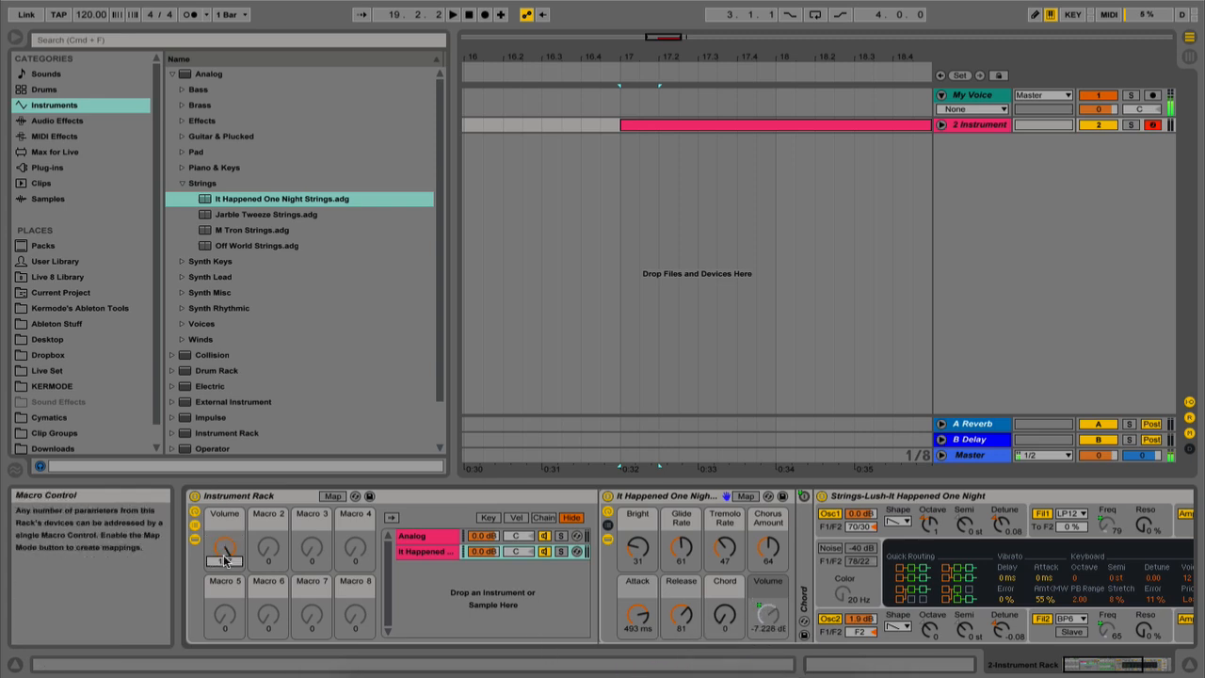
# Step: Lower the Volume macro to 31 and look over the unassigned macros and both chains
pyautogui.click(429, 553)
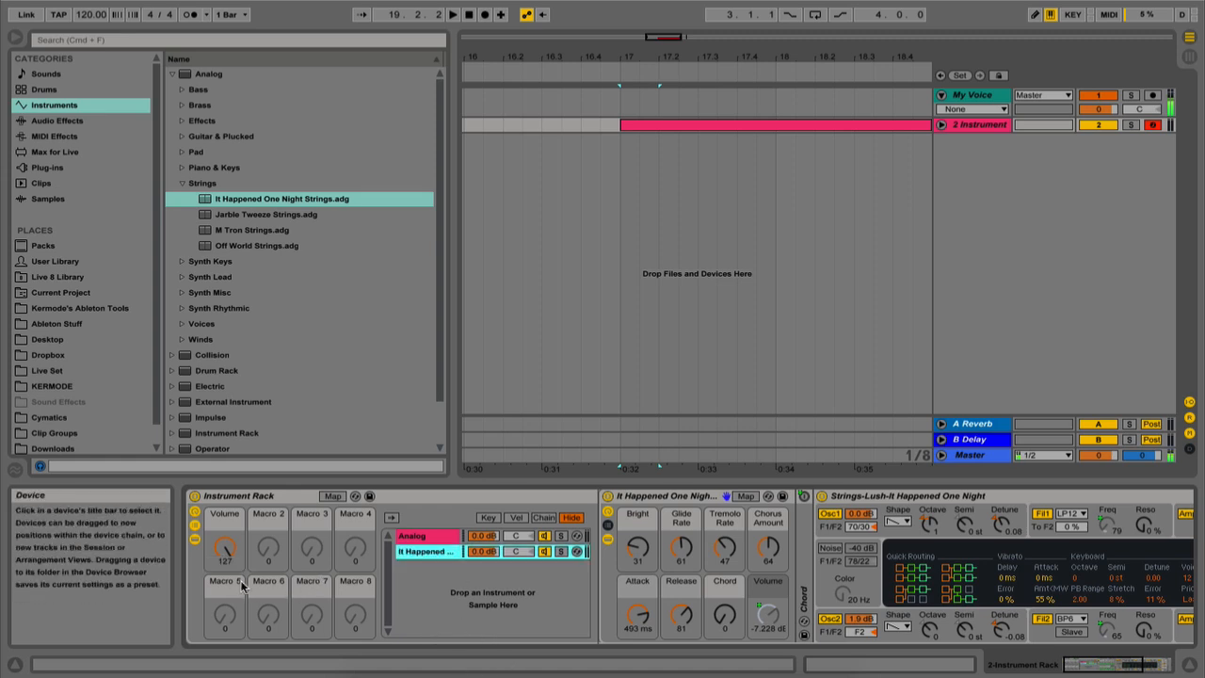
pyautogui.moveTo(224, 548); pyautogui.dragTo(224, 579)
pyautogui.click(268, 546)
pyautogui.click(306, 551)
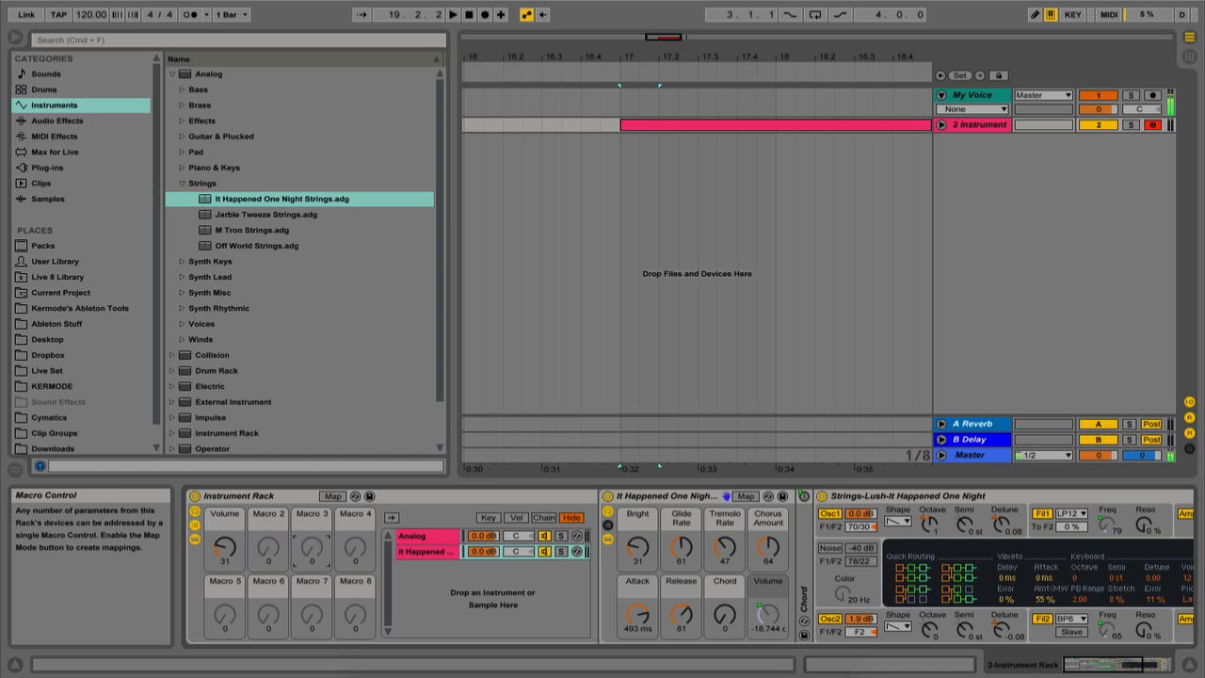
pyautogui.click(352, 550)
pyautogui.moveTo(311, 617); pyautogui.dragTo(312, 605)
pyautogui.click(269, 617)
pyautogui.click(432, 535)
pyautogui.click(421, 554)
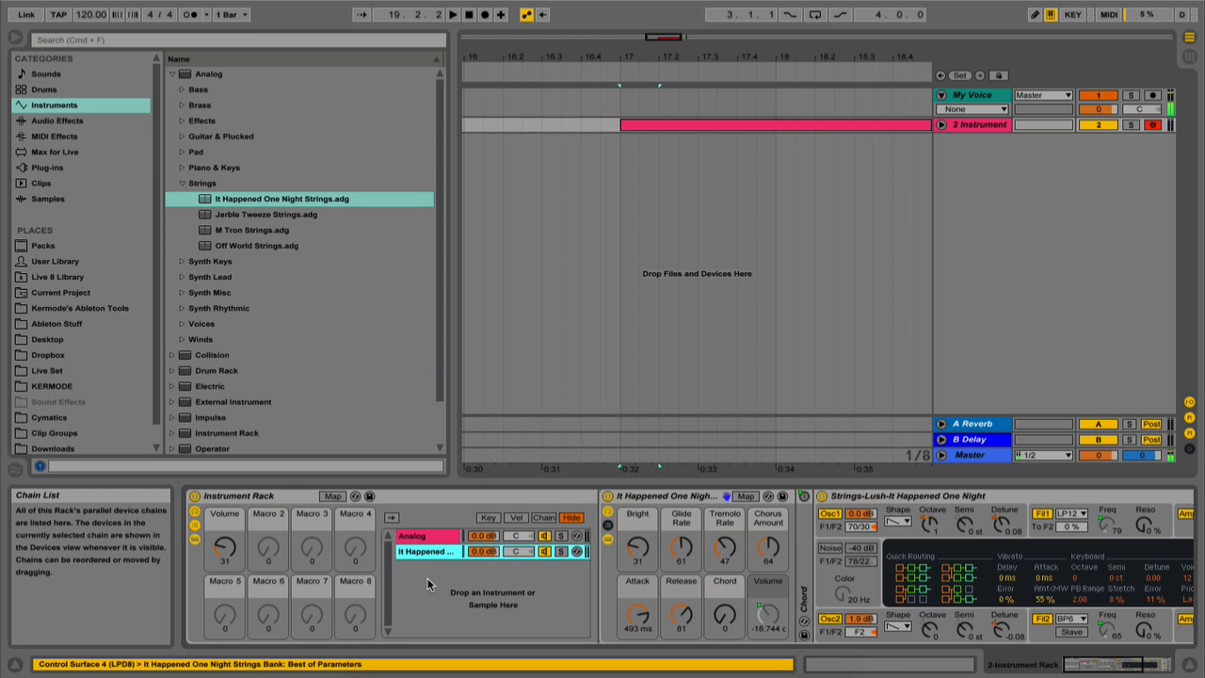
# Step: Hide the rack's devices and Chain List, leaving only the macros, and turn the Volume macro down to 0
pyautogui.click(195, 539)
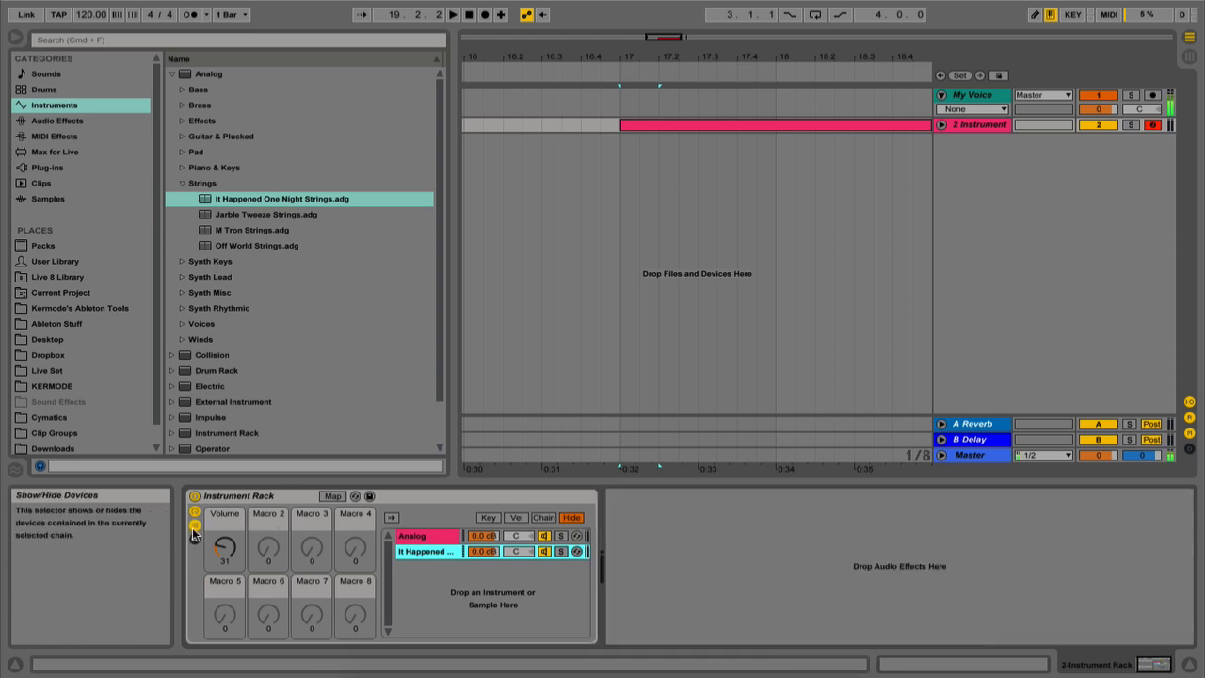
pyautogui.click(193, 525)
pyautogui.moveTo(224, 548); pyautogui.dragTo(224, 614)
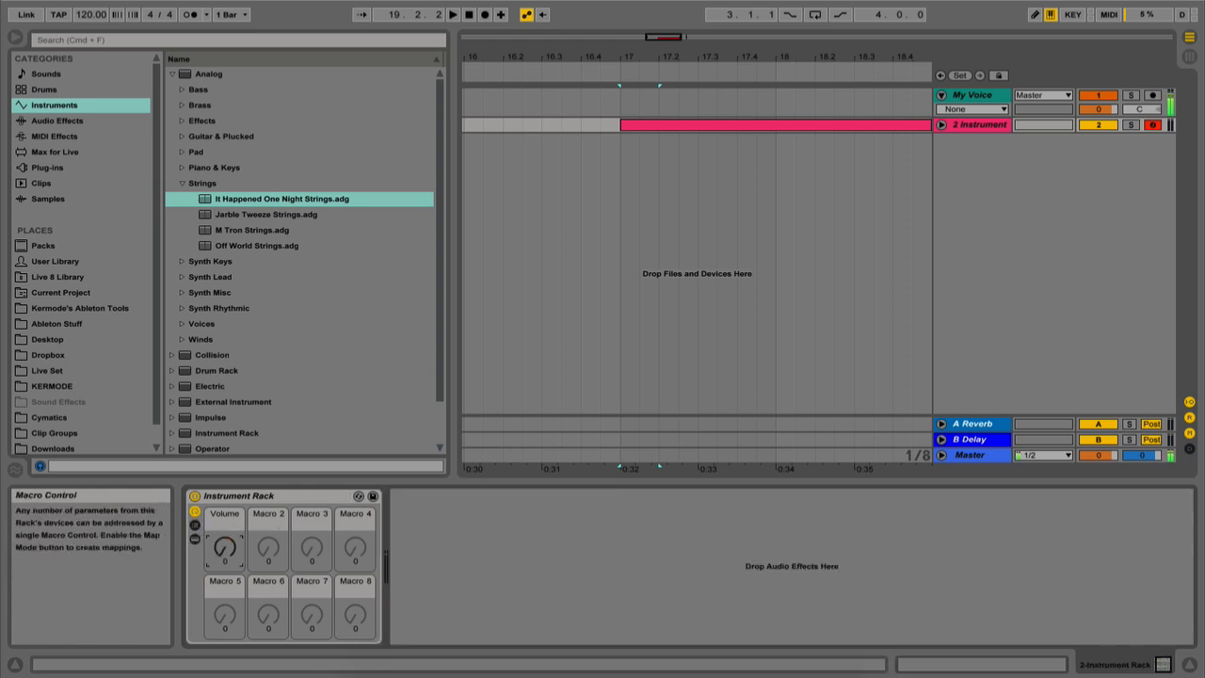
pyautogui.click(286, 543)
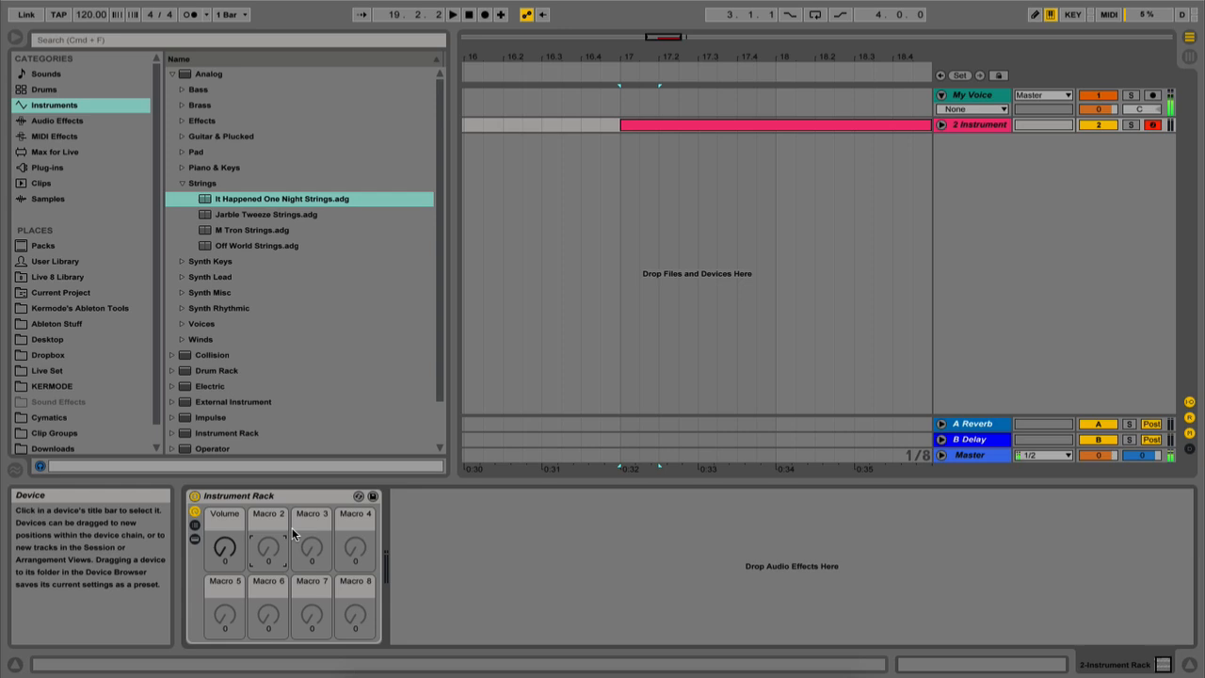
# Step: Bring the rack's Chain List and the strings chain's devices back into view
pyautogui.click(193, 524)
pyautogui.click(195, 539)
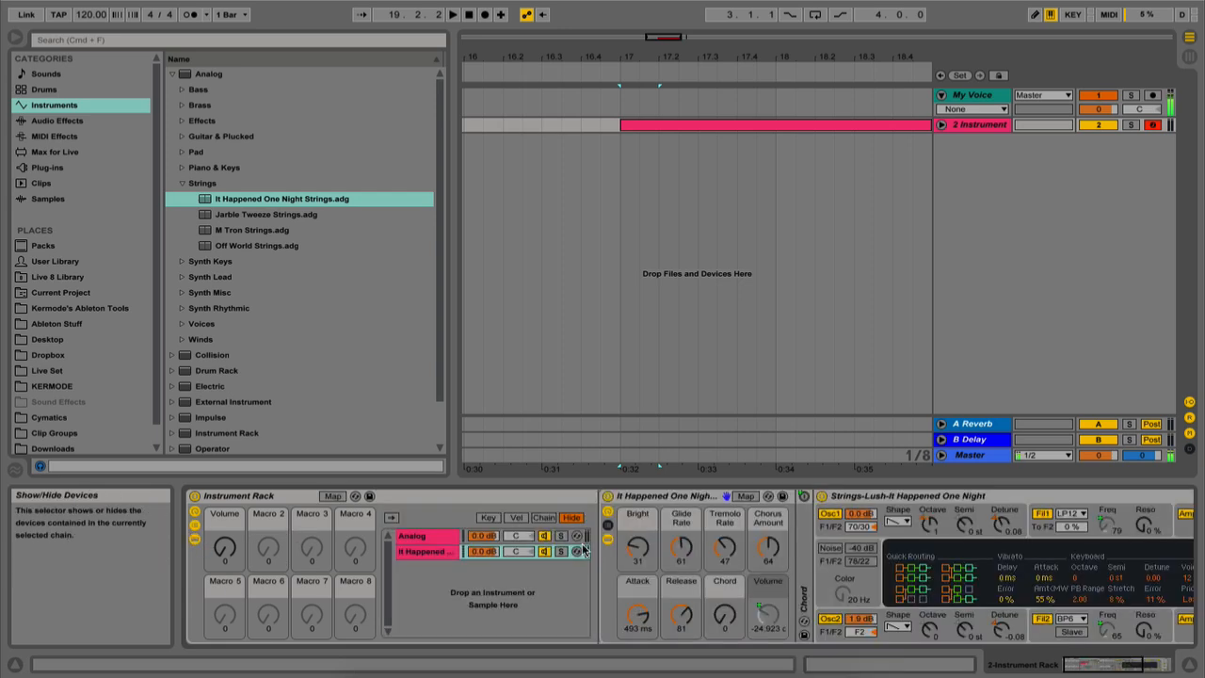
pyautogui.click(195, 540)
pyautogui.click(197, 543)
# Step: Look through the rack's Key, Velocity and Chain Select zone editors and return to the Key zone editor
pyautogui.click(487, 518)
pyautogui.click(509, 520)
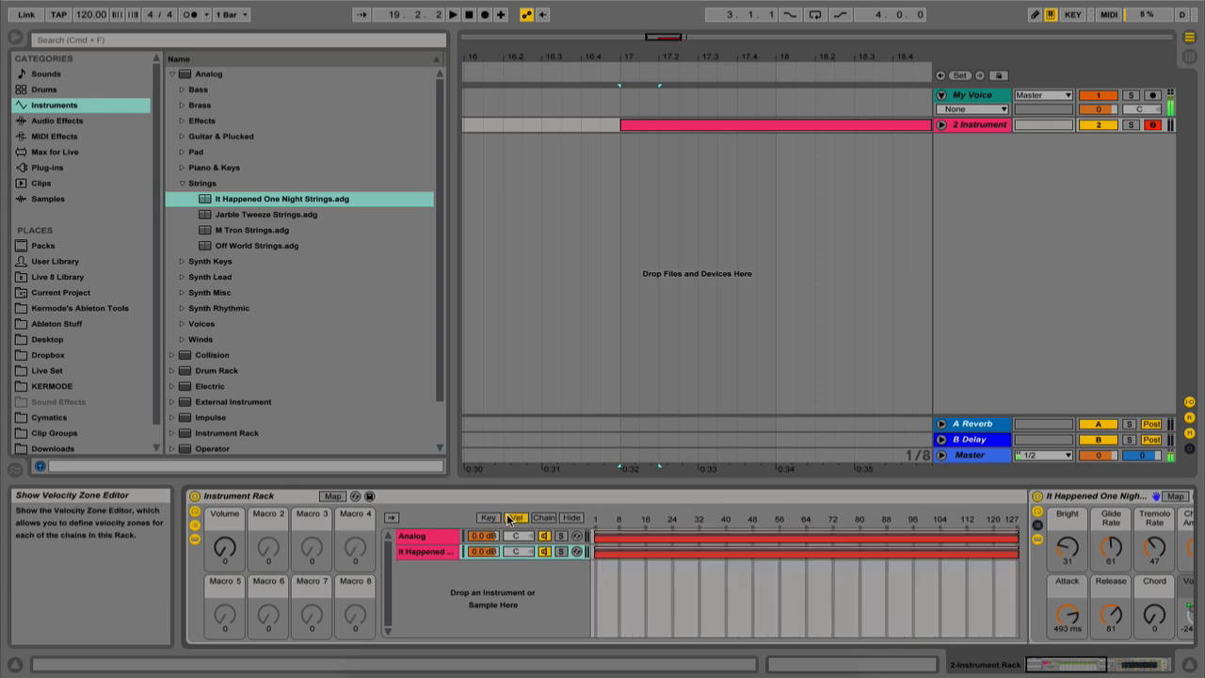
pyautogui.click(542, 518)
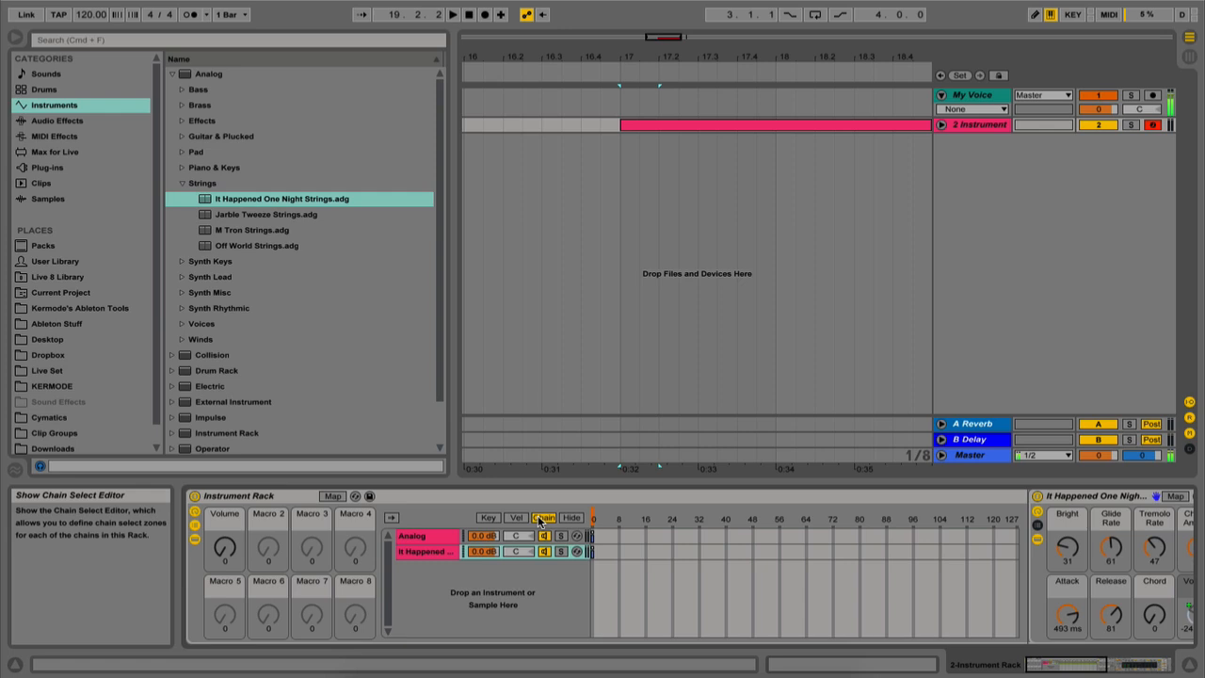
pyautogui.click(516, 518)
pyautogui.click(488, 517)
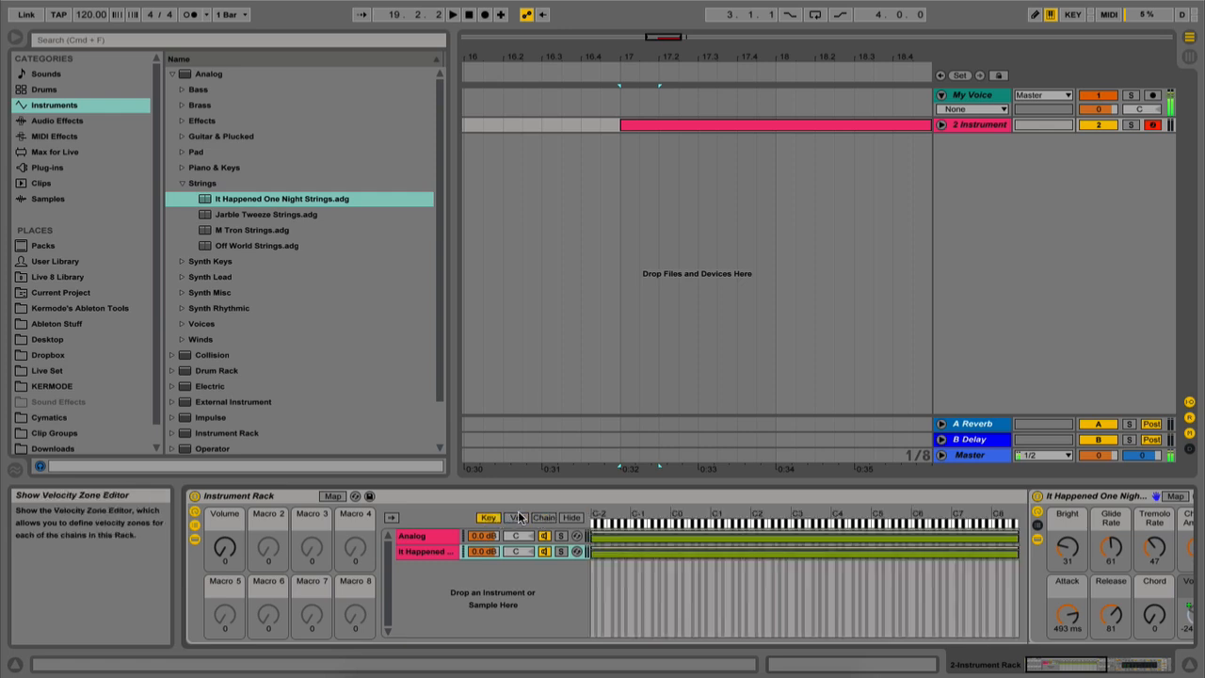
# Step: Show the rack's velocity zones, compare the Analog and strings chains, and return to the Key zone editor
pyautogui.click(517, 518)
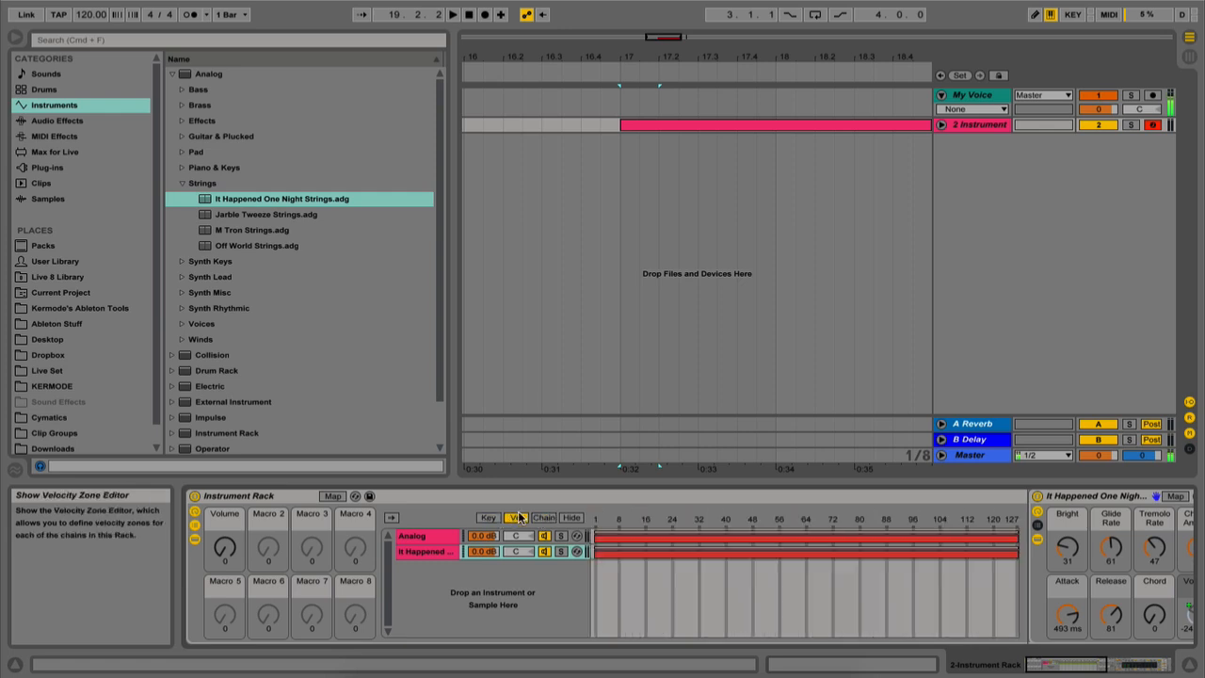
pyautogui.click(435, 537)
pyautogui.click(435, 551)
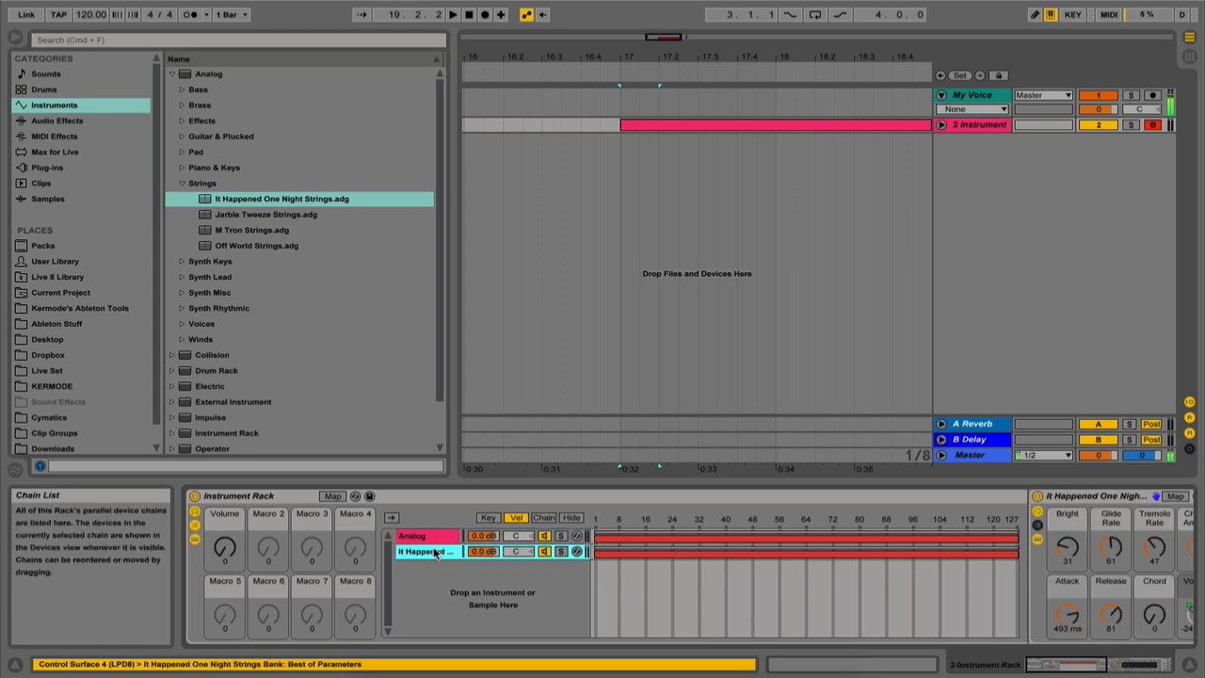
pyautogui.click(434, 541)
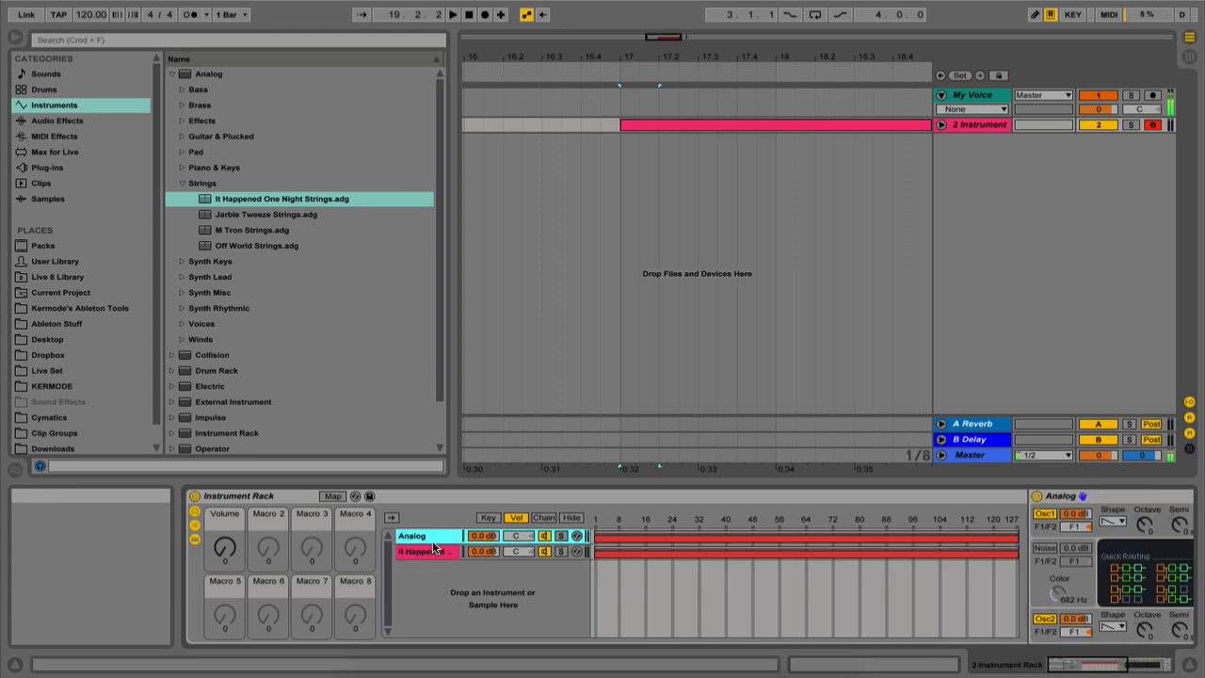
pyautogui.click(436, 551)
pyautogui.click(434, 536)
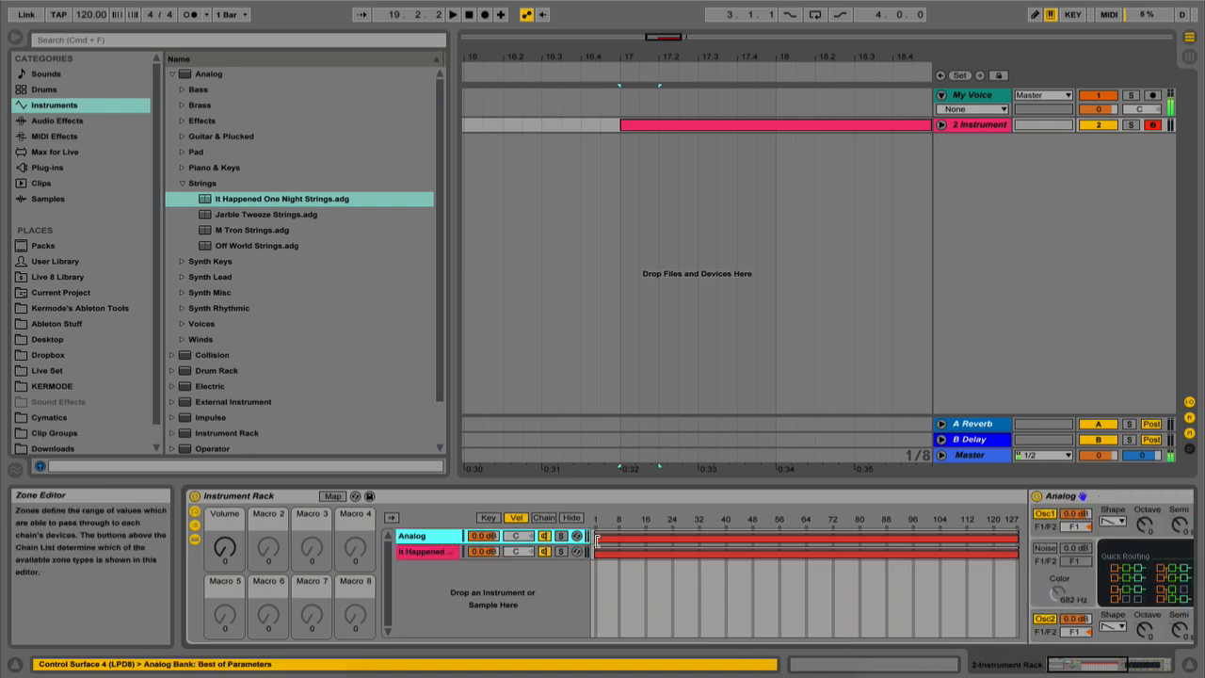
pyautogui.click(487, 518)
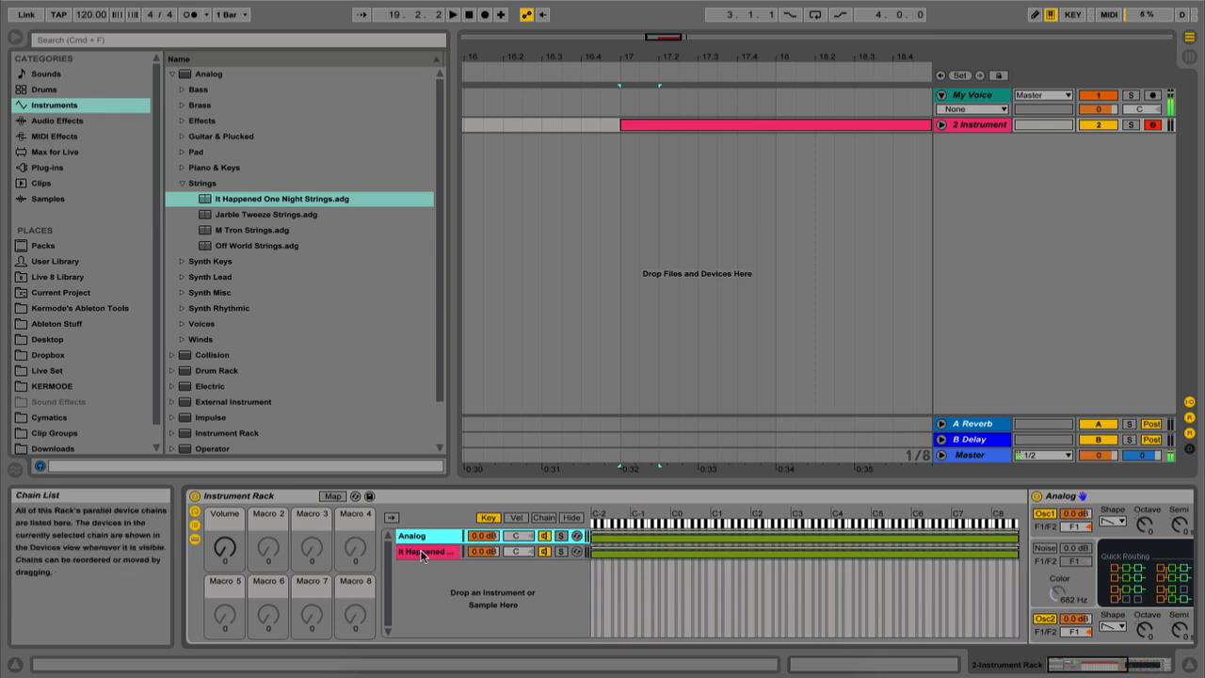
# Step: Split the key zones at C3, with the Analog chain covering keys from C3 upward and the strings chain those below
pyautogui.click(629, 552)
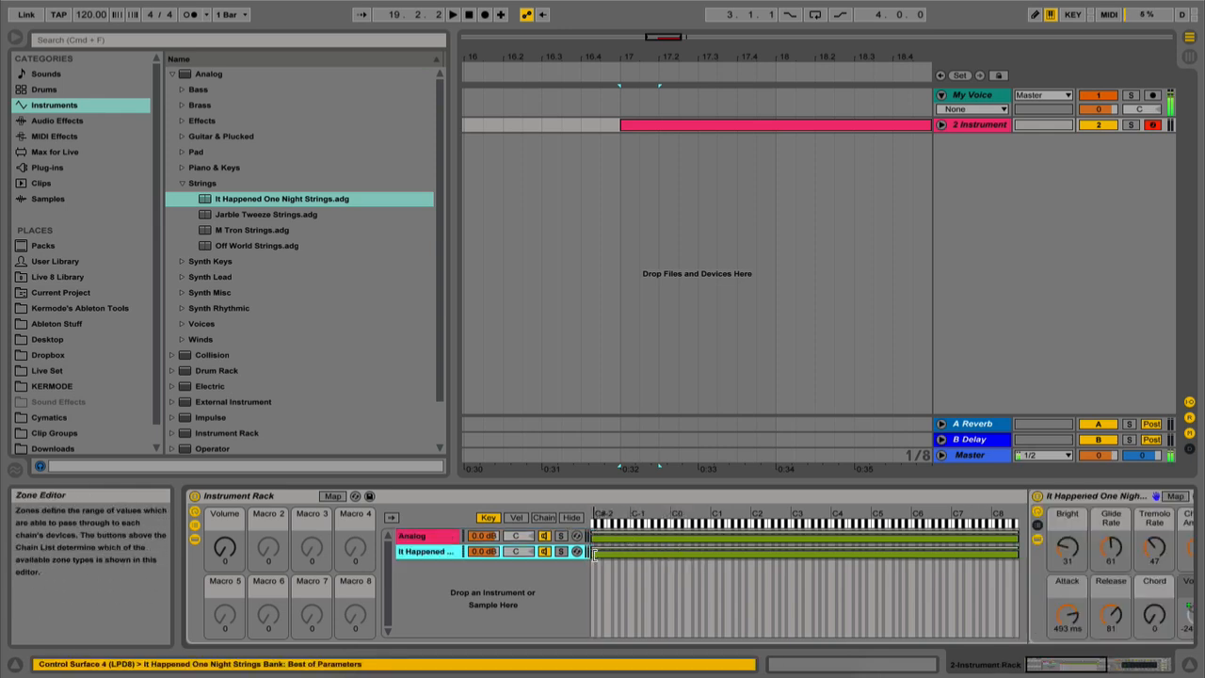
pyautogui.moveTo(1017, 551)
pyautogui.mouseDown()
pyautogui.moveTo(780, 556)
pyautogui.moveTo(1017, 555)
pyautogui.mouseUp()
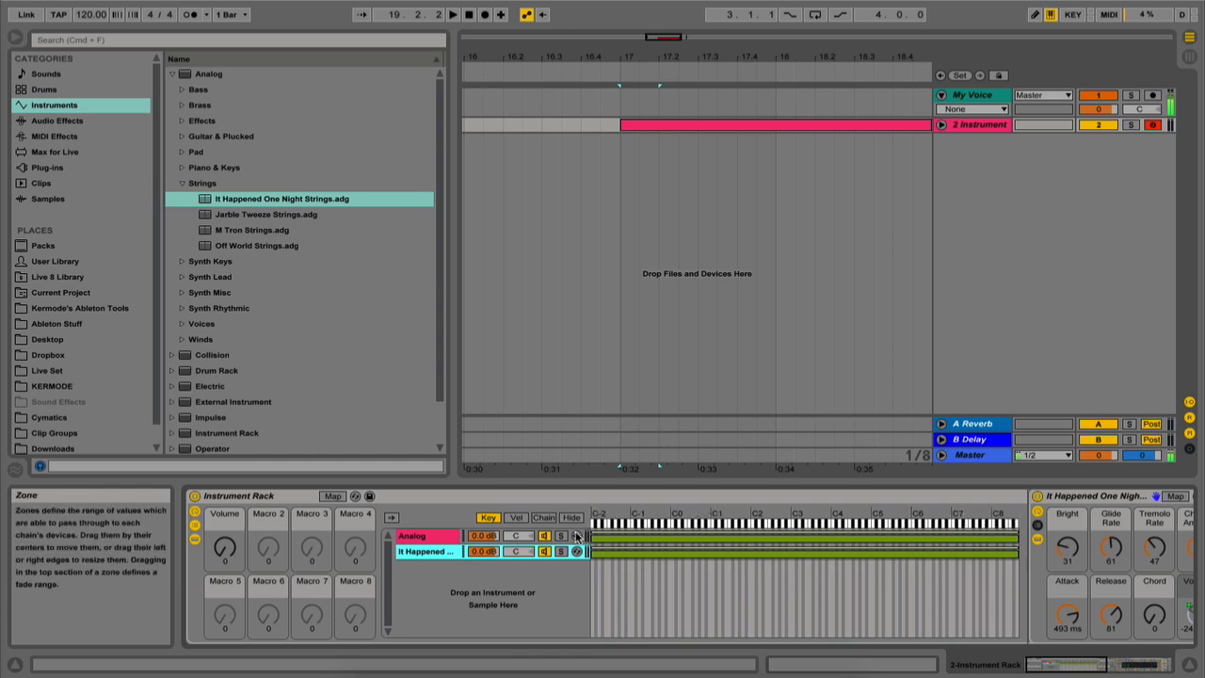
pyautogui.moveTo(593, 536)
pyautogui.mouseDown()
pyautogui.moveTo(826, 537)
pyautogui.moveTo(792, 536)
pyautogui.mouseUp()
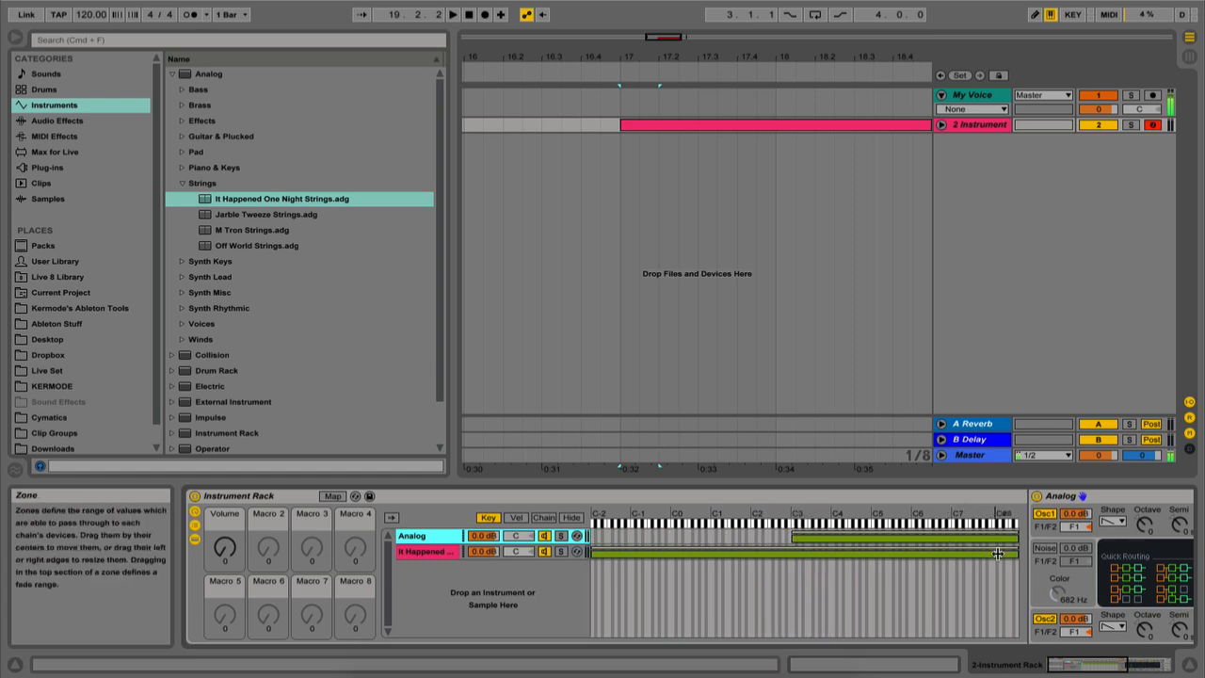
pyautogui.moveTo(1015, 553); pyautogui.dragTo(791, 561)
# Step: Raise the Volume macro to 127, audition notes on both sides of the C3 split, and select the Analog chain
pyautogui.press('z')
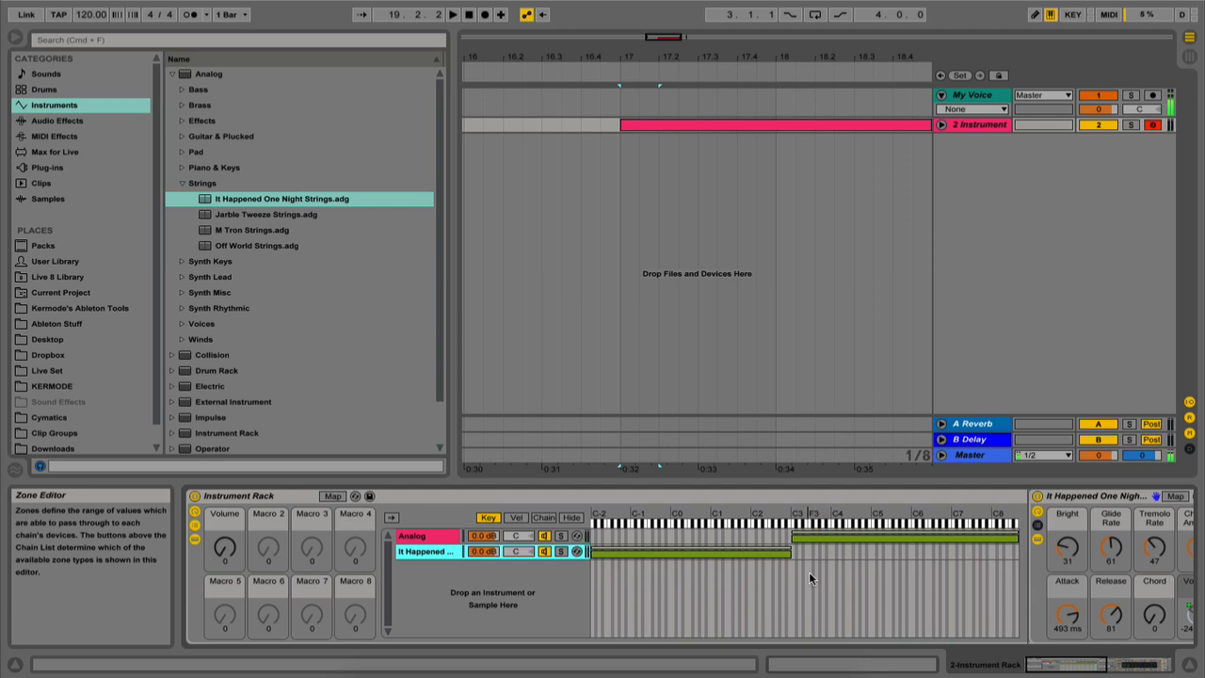
pyautogui.press('z')
pyautogui.moveTo(224, 548); pyautogui.dragTo(224, 433)
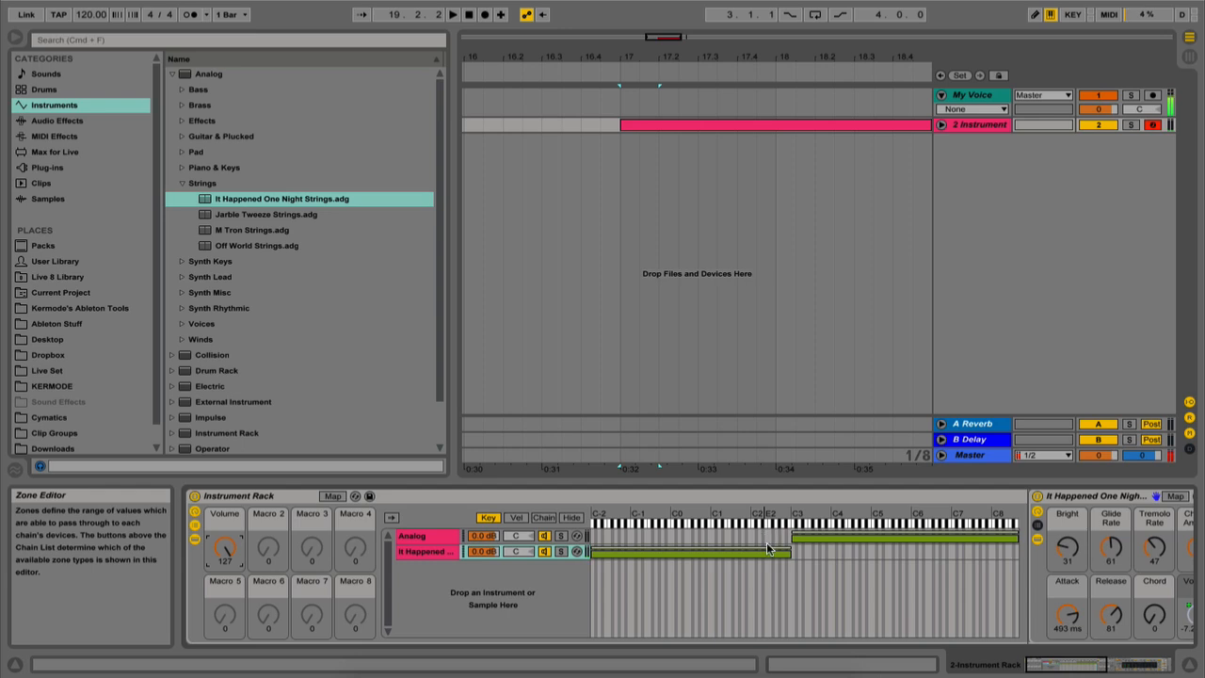
pyautogui.press('x')
pyautogui.press('g')
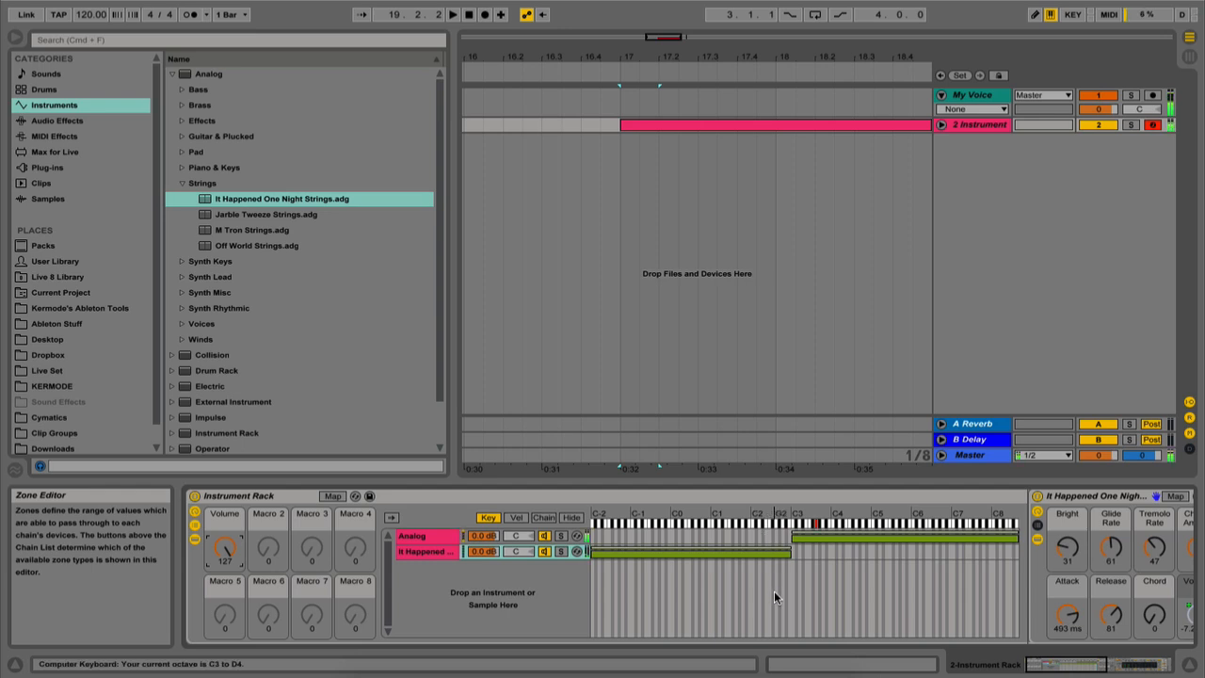
pyautogui.press('g')
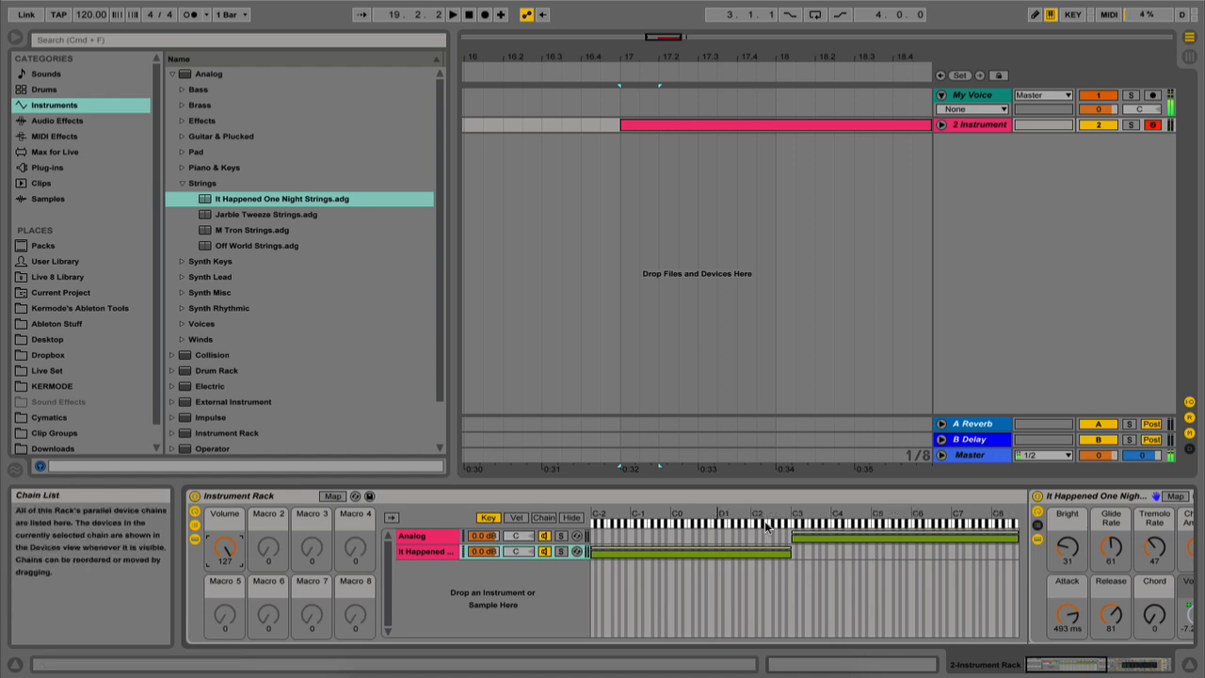
pyautogui.click(418, 540)
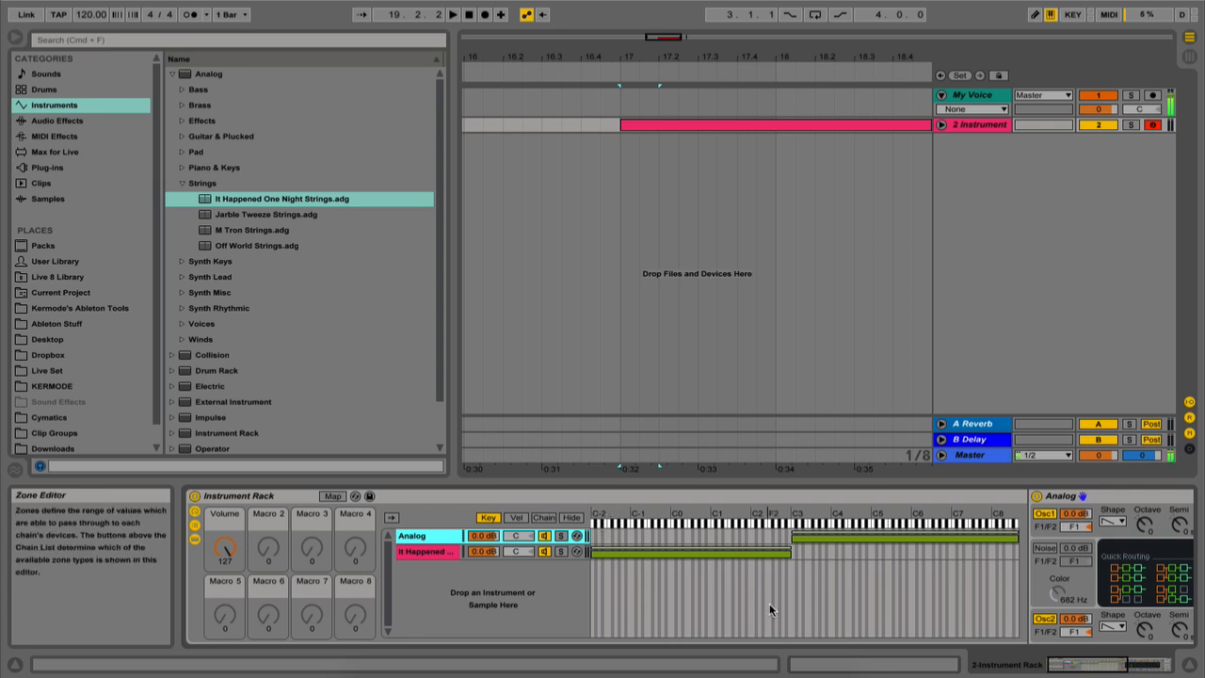
# Step: Extend both key zones to the full keyboard and crossfade them, fading Analog in and the strings out toward the high keys
pyautogui.moveTo(791, 554); pyautogui.dragTo(1015, 556)
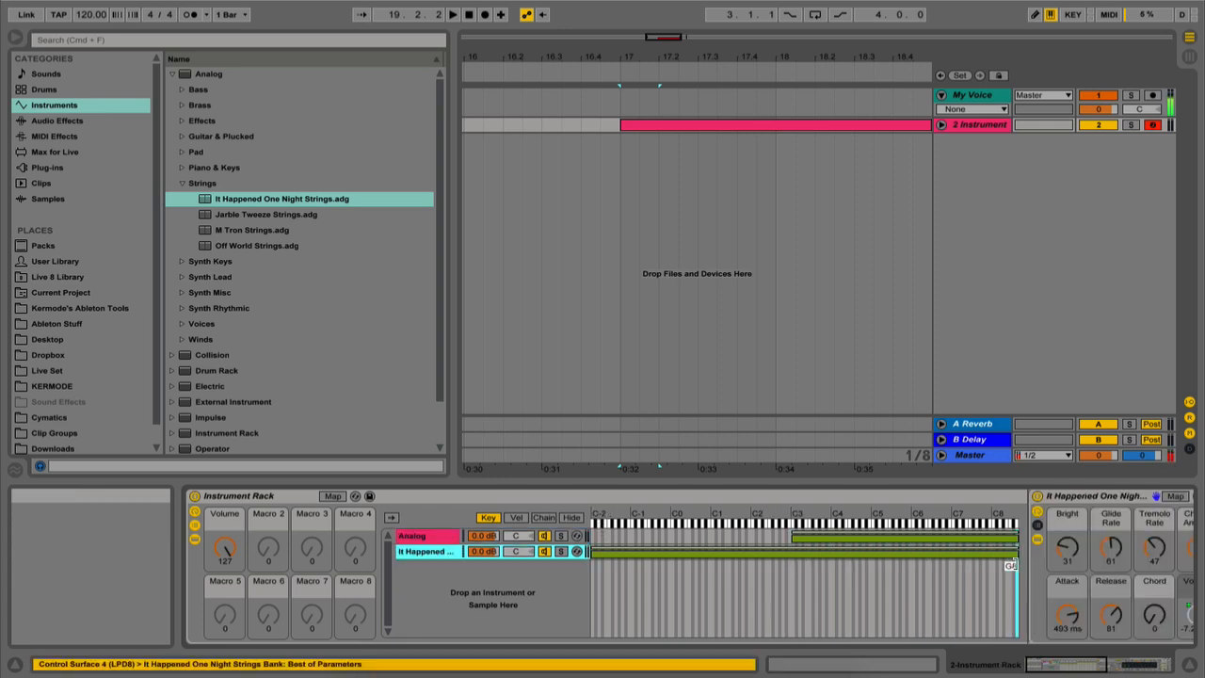
pyautogui.click(791, 536)
pyautogui.moveTo(790, 536); pyautogui.dragTo(592, 536)
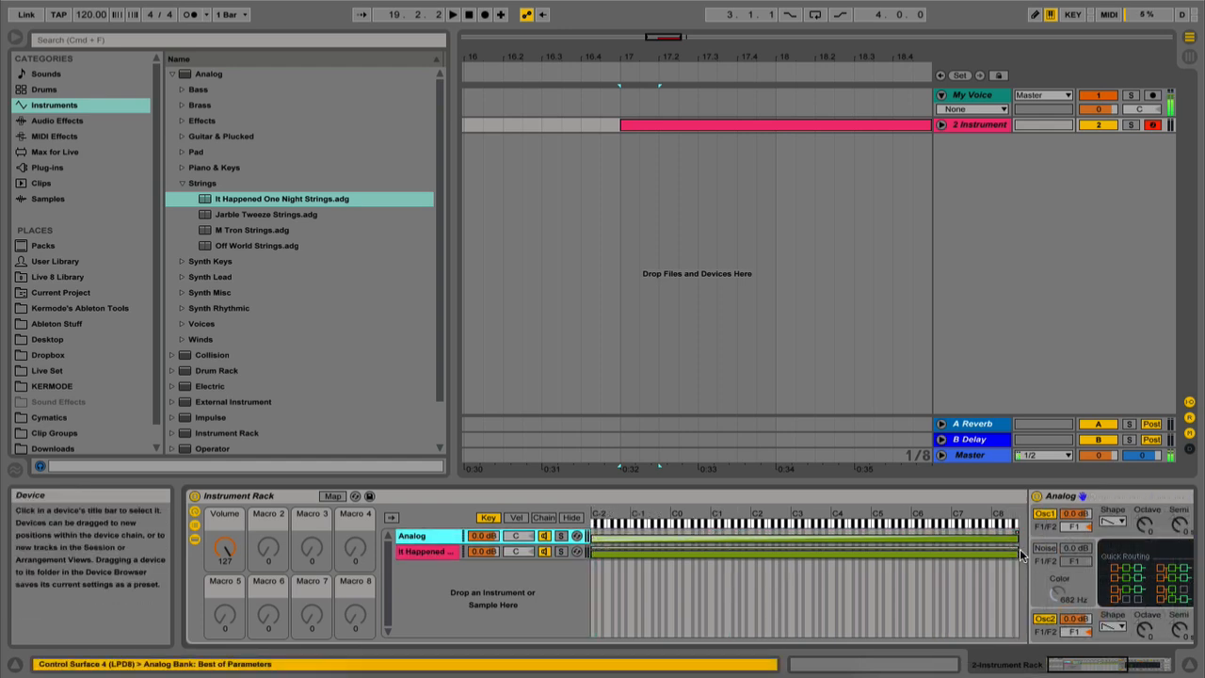
pyautogui.moveTo(1015, 555); pyautogui.dragTo(586, 545)
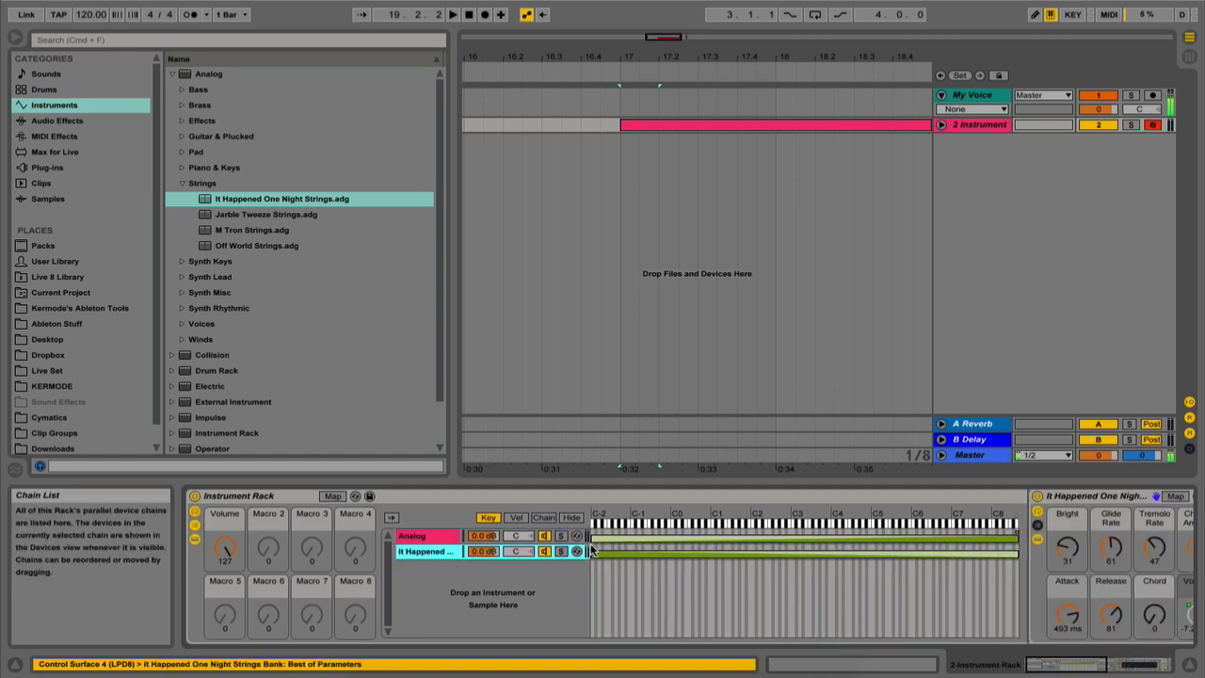
# Step: Audition the key-zone crossfade with notes in low and high octaves and remove both fades
pyautogui.press('z')
pyautogui.press('z')
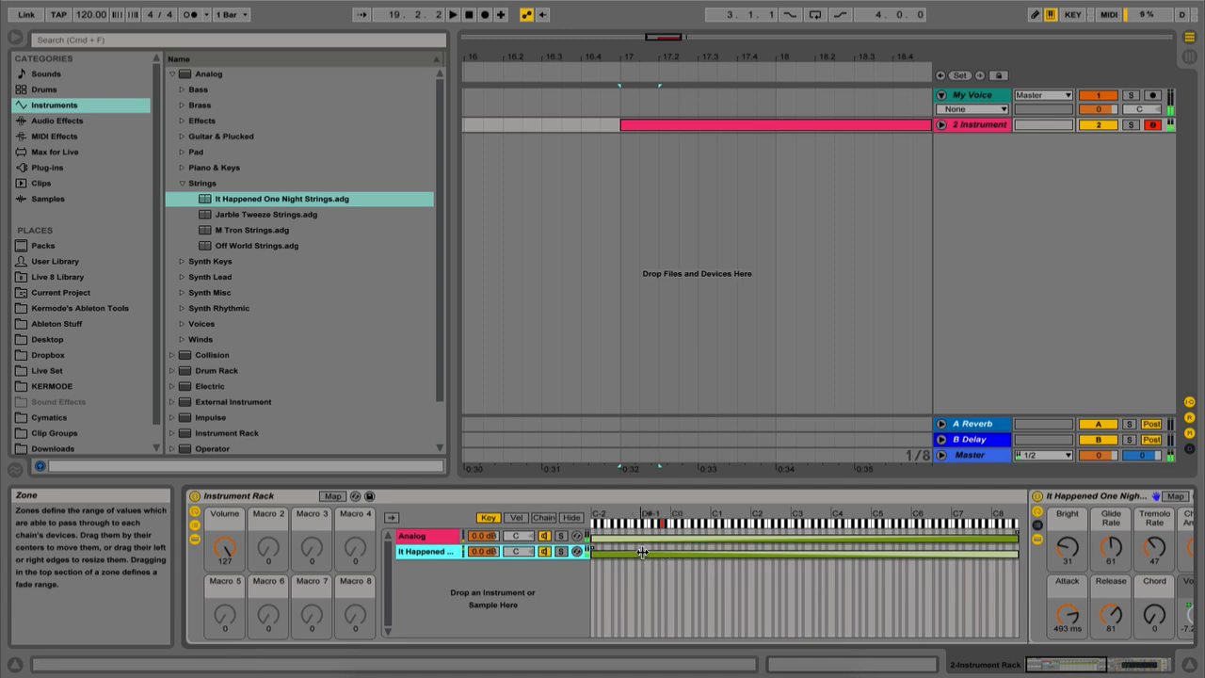
pyautogui.press('z')
pyautogui.press('x')
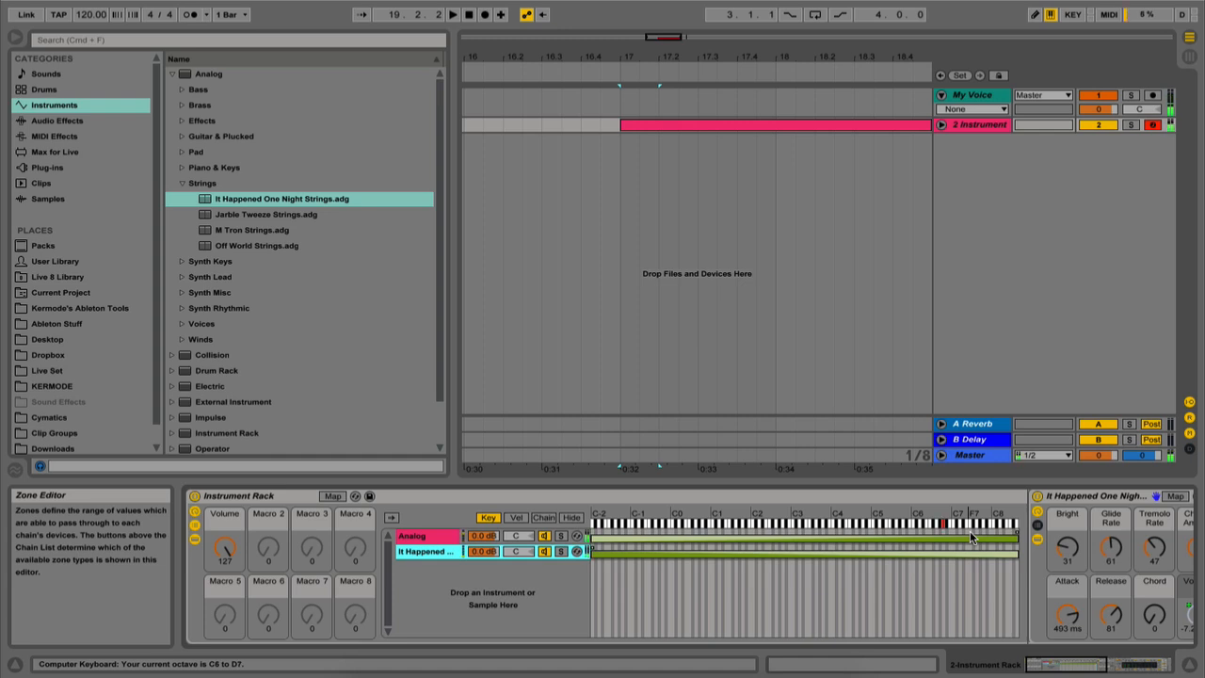
pyautogui.press('z')
pyautogui.press('z')
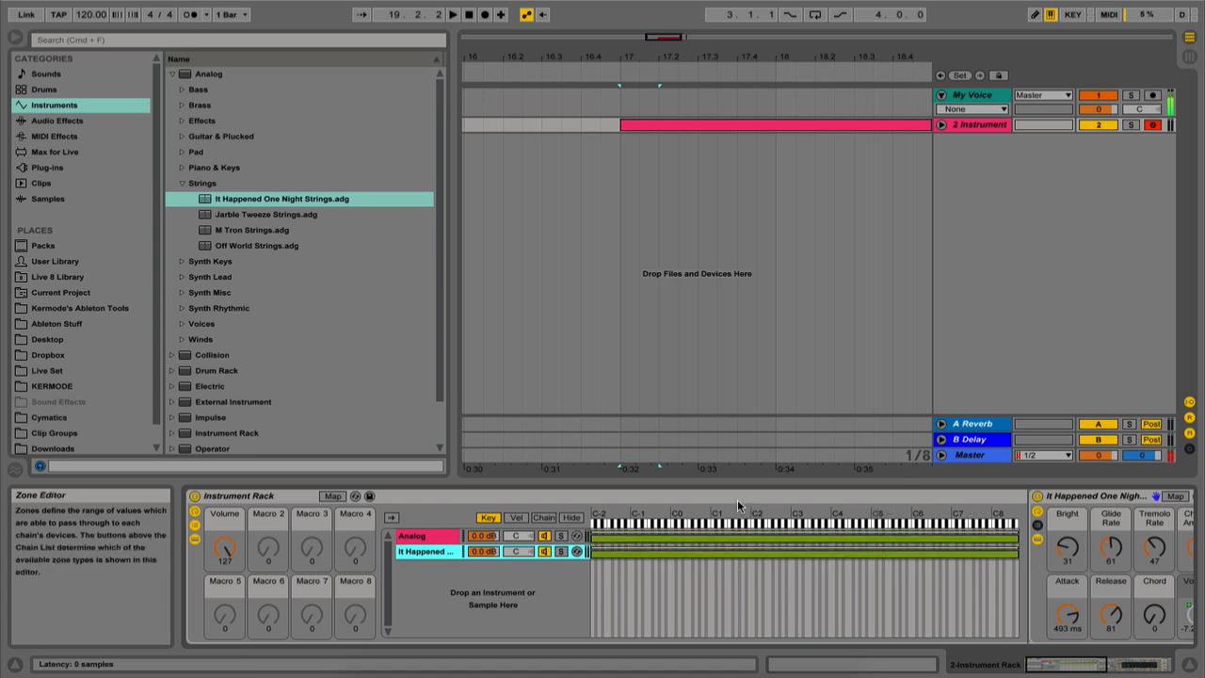
# Step: Split the velocity zones at about 61, giving Analog the higher velocities and the strings chain the lower ones
pyautogui.click(514, 519)
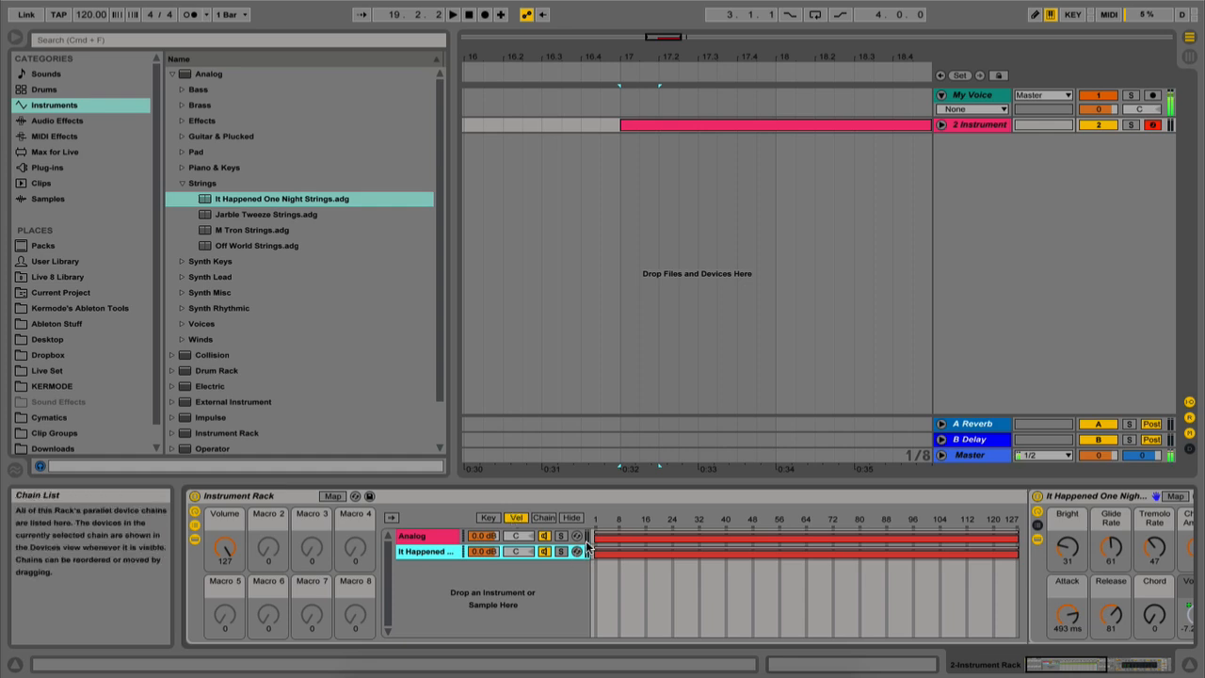
pyautogui.moveTo(596, 537); pyautogui.dragTo(796, 539)
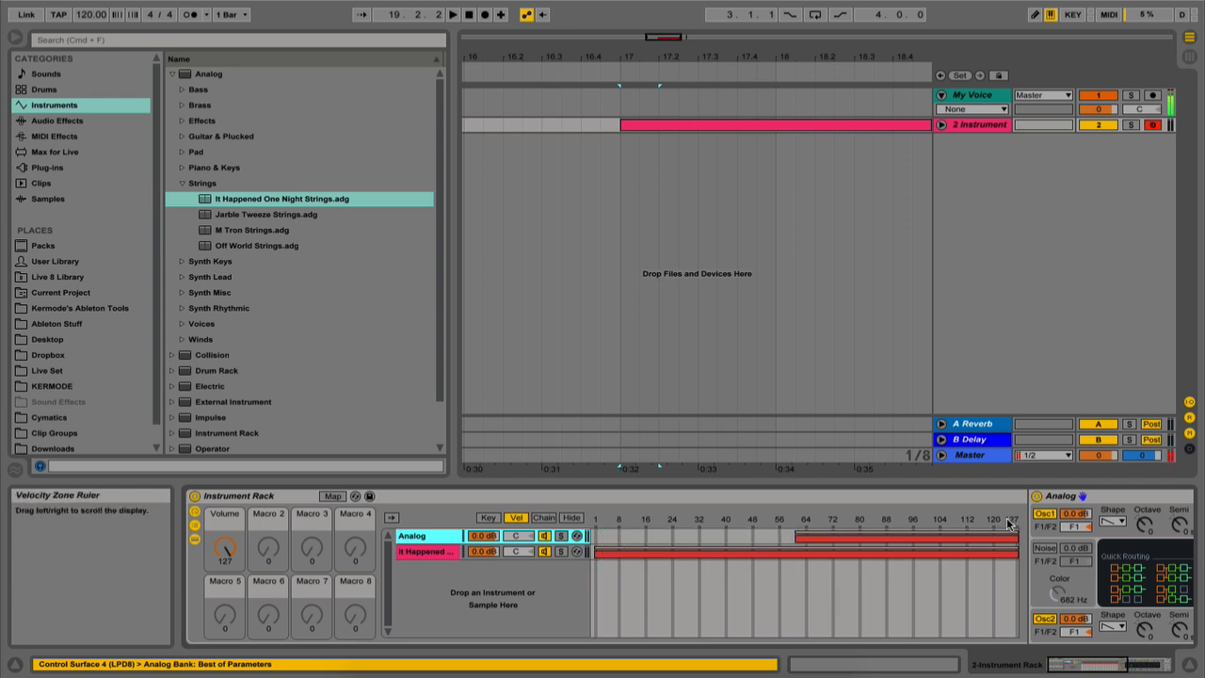
pyautogui.moveTo(1017, 552); pyautogui.dragTo(793, 555)
pyautogui.click(799, 539)
pyautogui.click(701, 554)
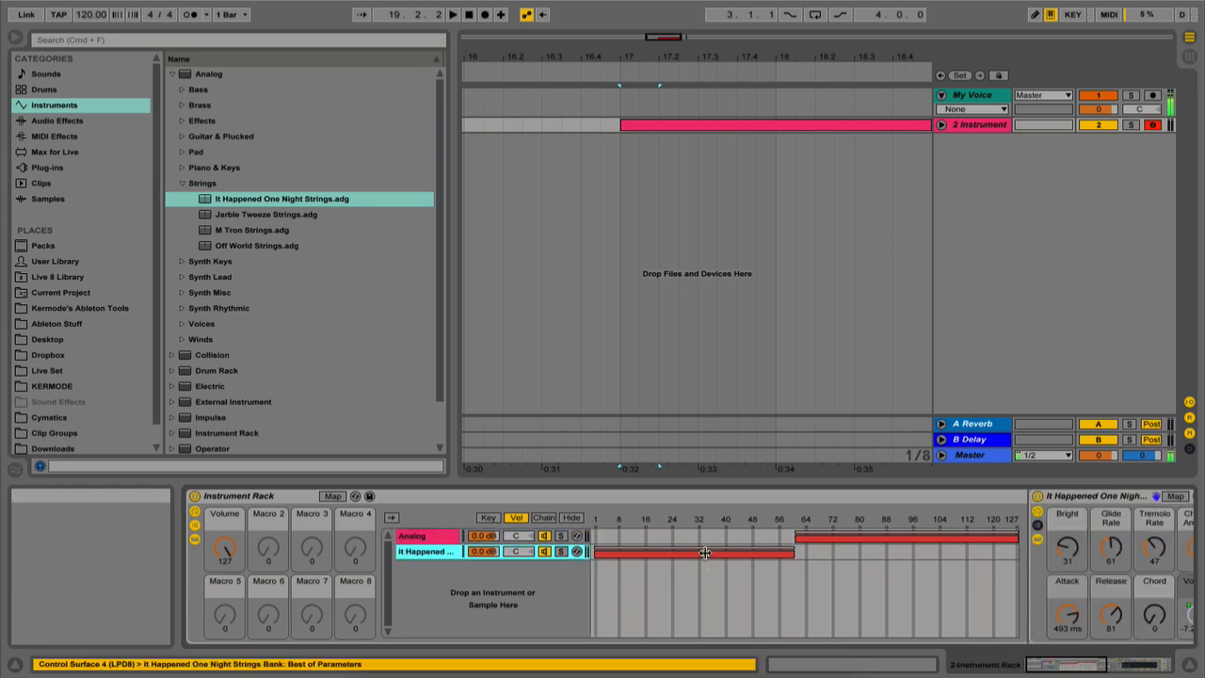
# Step: Lower the first note's velocity to the minimum in the instrument track's MIDI clip and duplicate the soft-loud note pattern three times
pyautogui.doubleClick(663, 130)
pyautogui.click(438, 572)
pyautogui.moveTo(418, 623); pyautogui.dragTo(418, 640)
pyautogui.moveTo(478, 591); pyautogui.dragTo(563, 647)
pyautogui.press('super+d')
pyautogui.press('super+d')
pyautogui.press('super+d')
pyautogui.click(514, 577)
# Step: Play the clip to hear the velocity split and bring the instrument track's rack back into view
pyautogui.click(906, 133)
pyautogui.press('space')
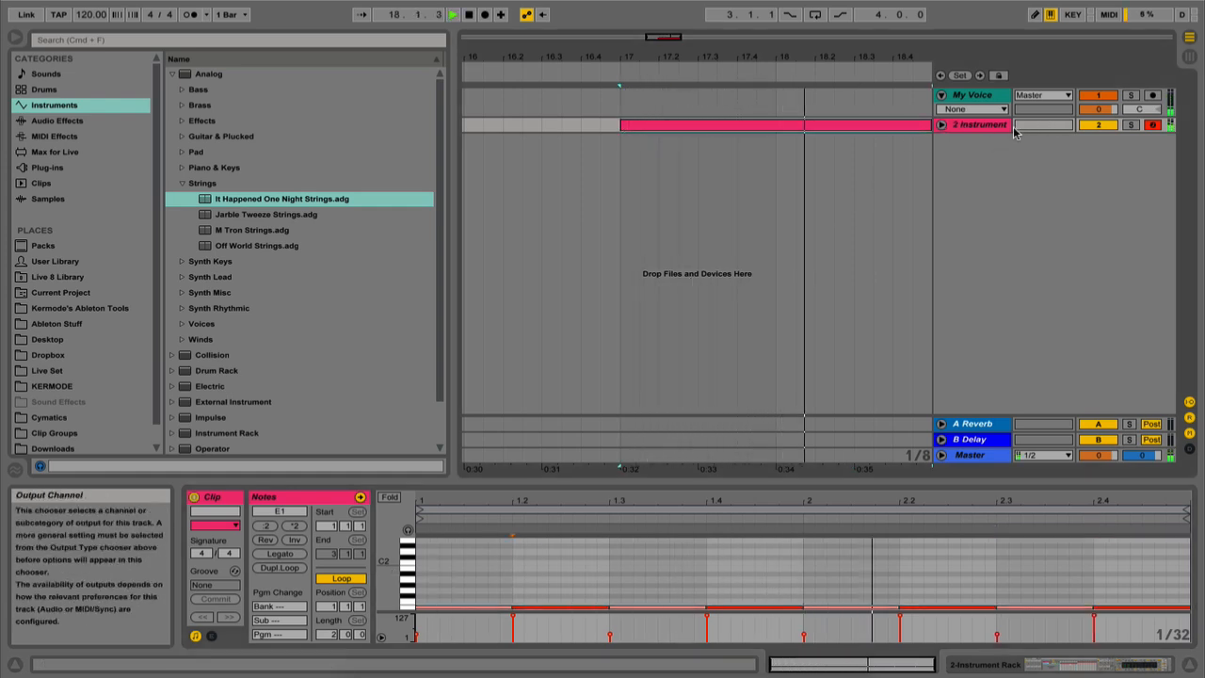
pyautogui.click(979, 125)
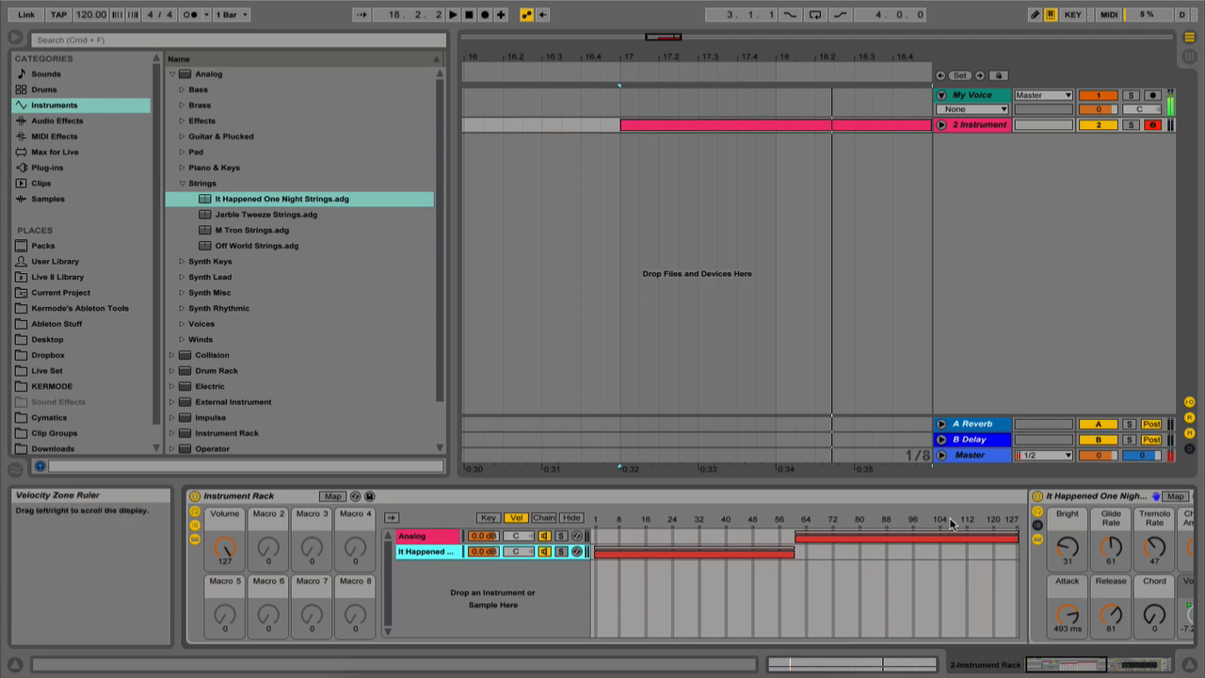
# Step: Try a fade on the Analog velocity zone and shrink the Analog and strings zones to narrow slices near 61 and 1
pyautogui.click(1000, 537)
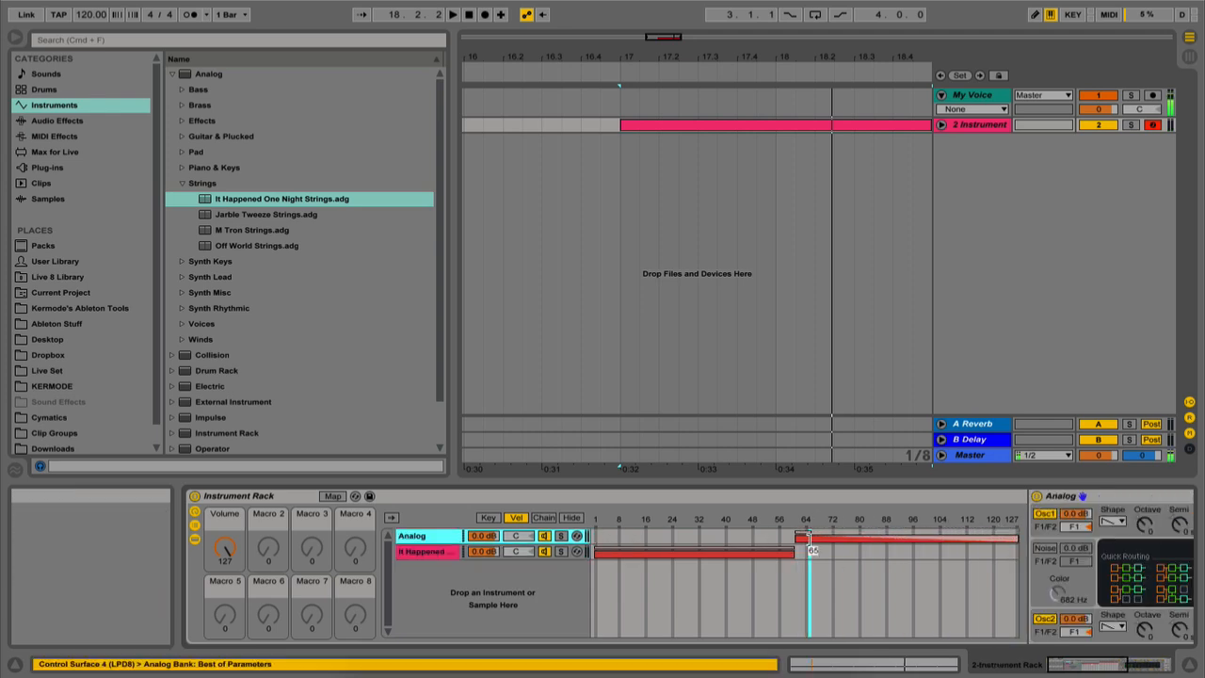
pyautogui.moveTo(1000, 537); pyautogui.dragTo(596, 553)
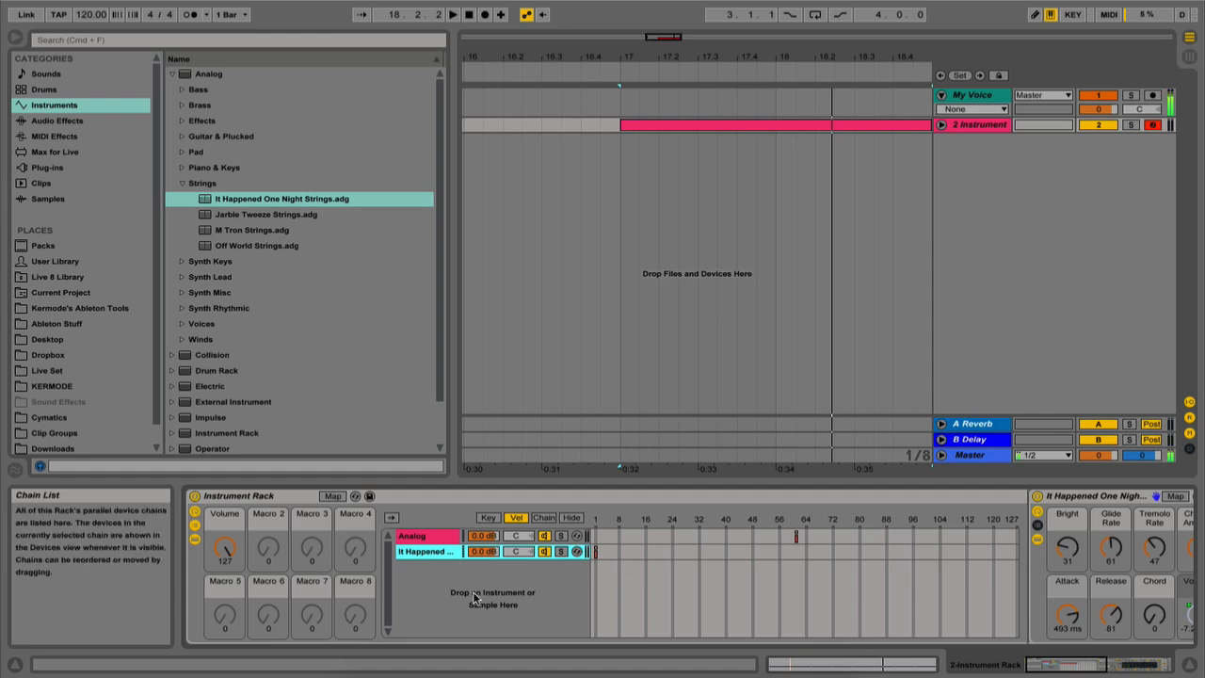
# Step: Group the Instrument Rack inside another rack, show the outer rack's Chain List, and select the nested rack's chain
pyautogui.click(418, 499)
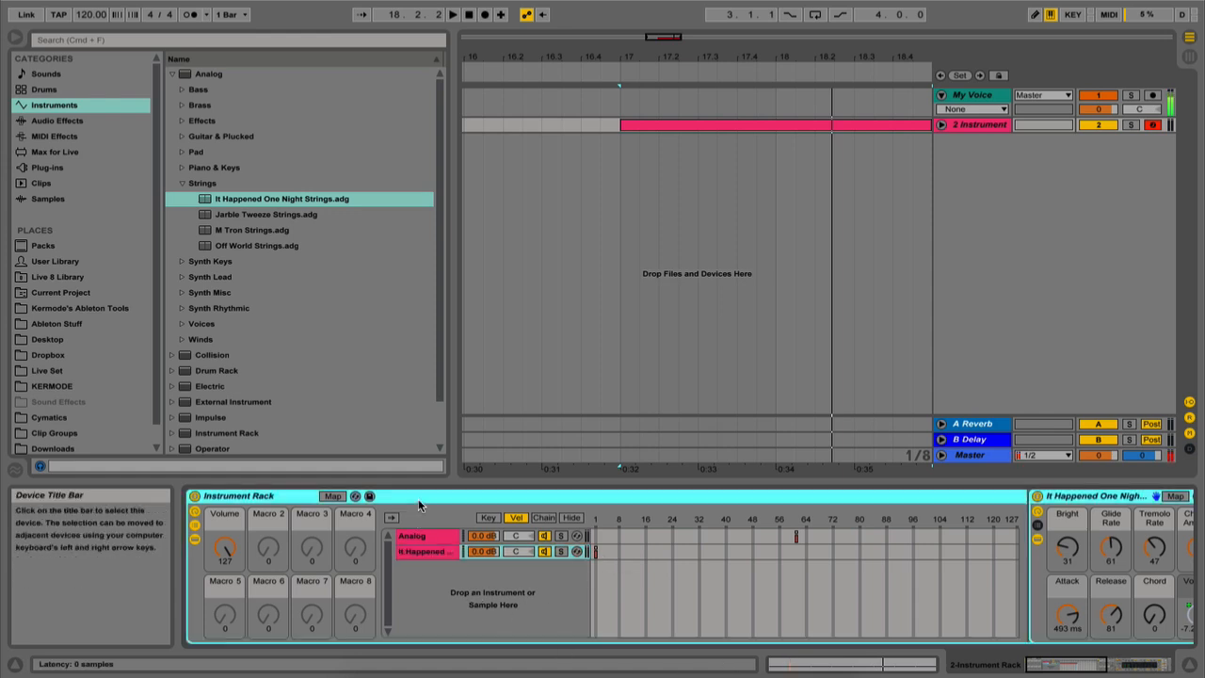
pyautogui.rightClick(419, 503)
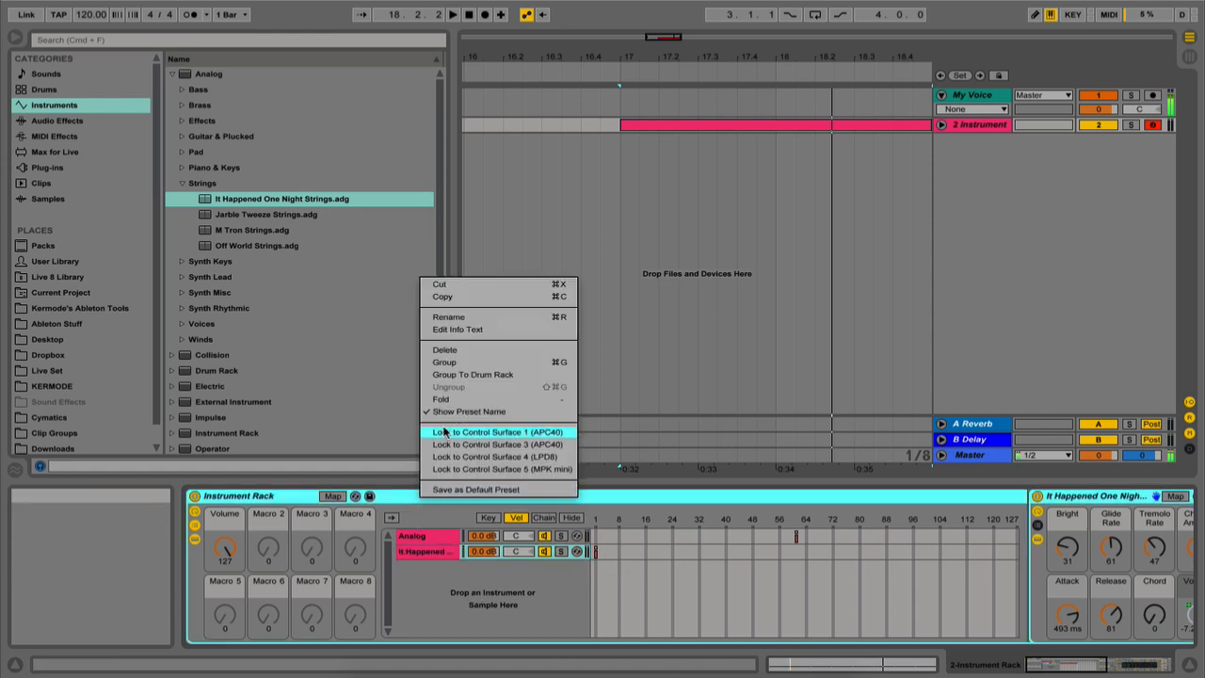
pyautogui.click(456, 363)
pyautogui.click(195, 526)
pyautogui.rightClick(251, 552)
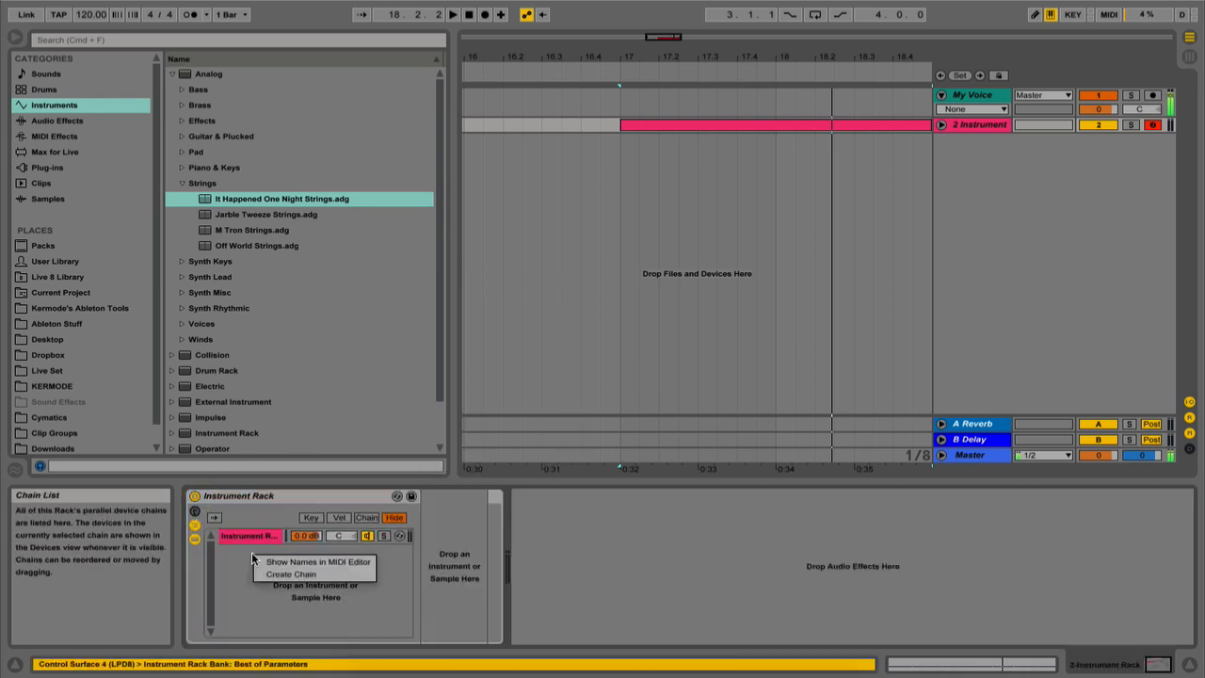
pyautogui.click(235, 578)
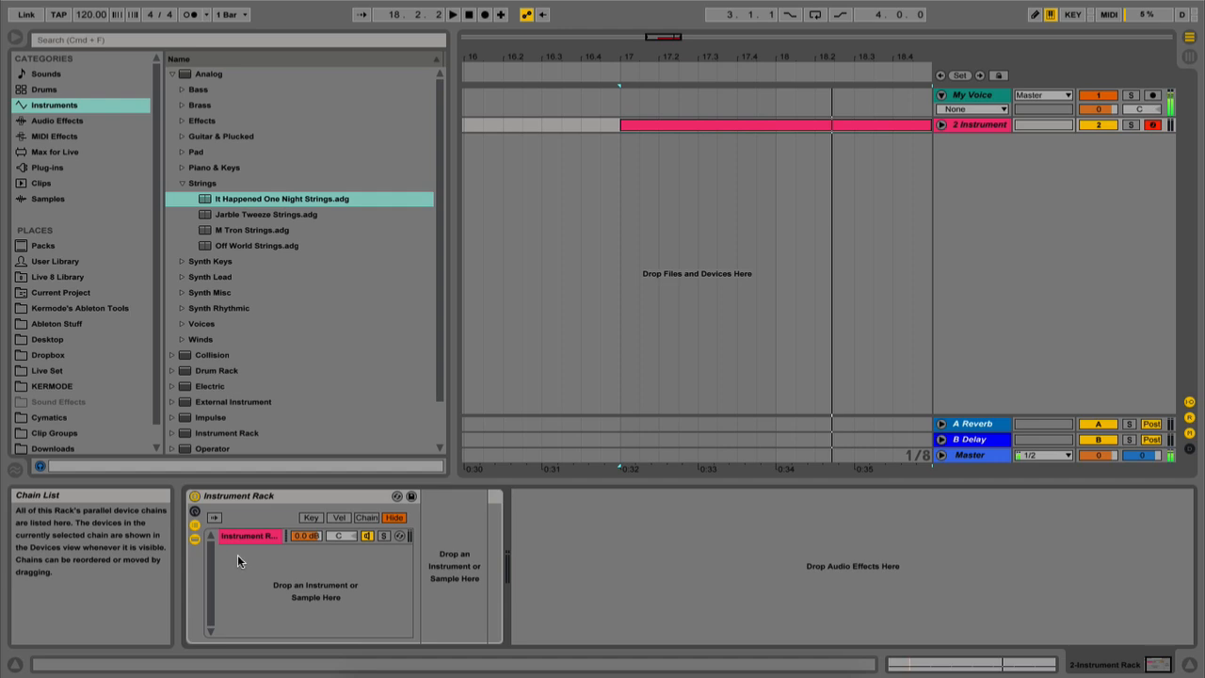
pyautogui.click(246, 538)
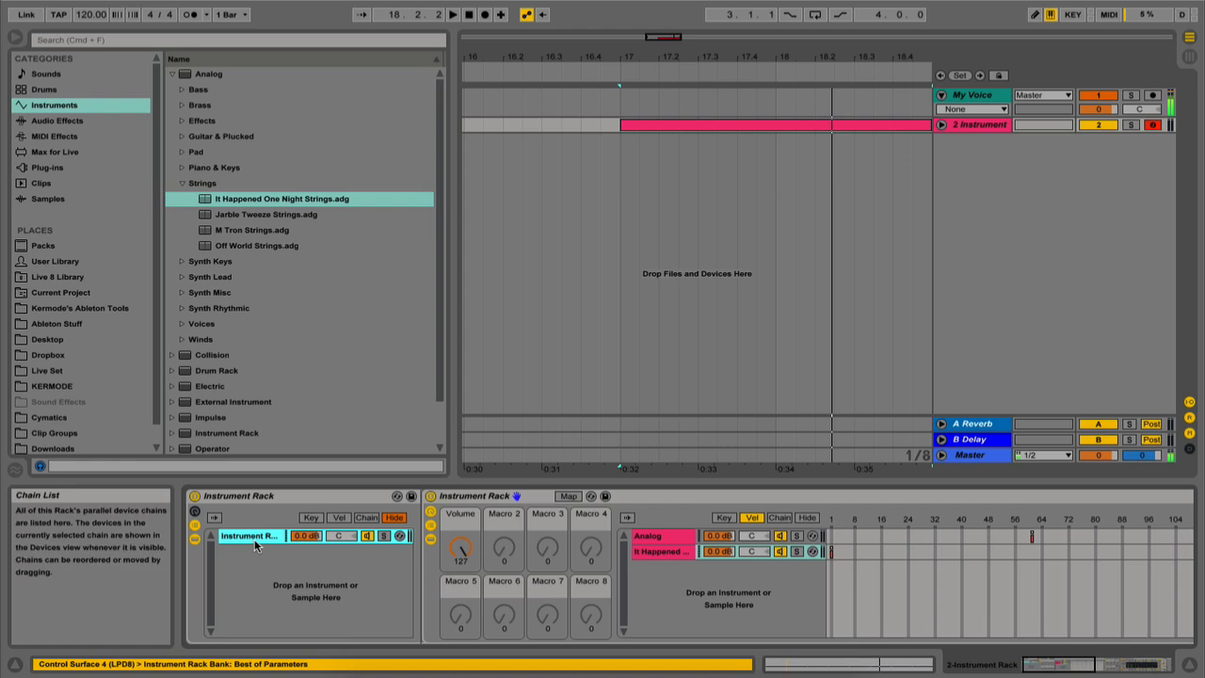
# Step: Undo the nested rack grouping, the clip edits and the velocity-zone changes
pyautogui.press('super+z')
pyautogui.press('super+z')
pyautogui.press('super+z')
pyautogui.press('super+z')
pyautogui.press('super+z')
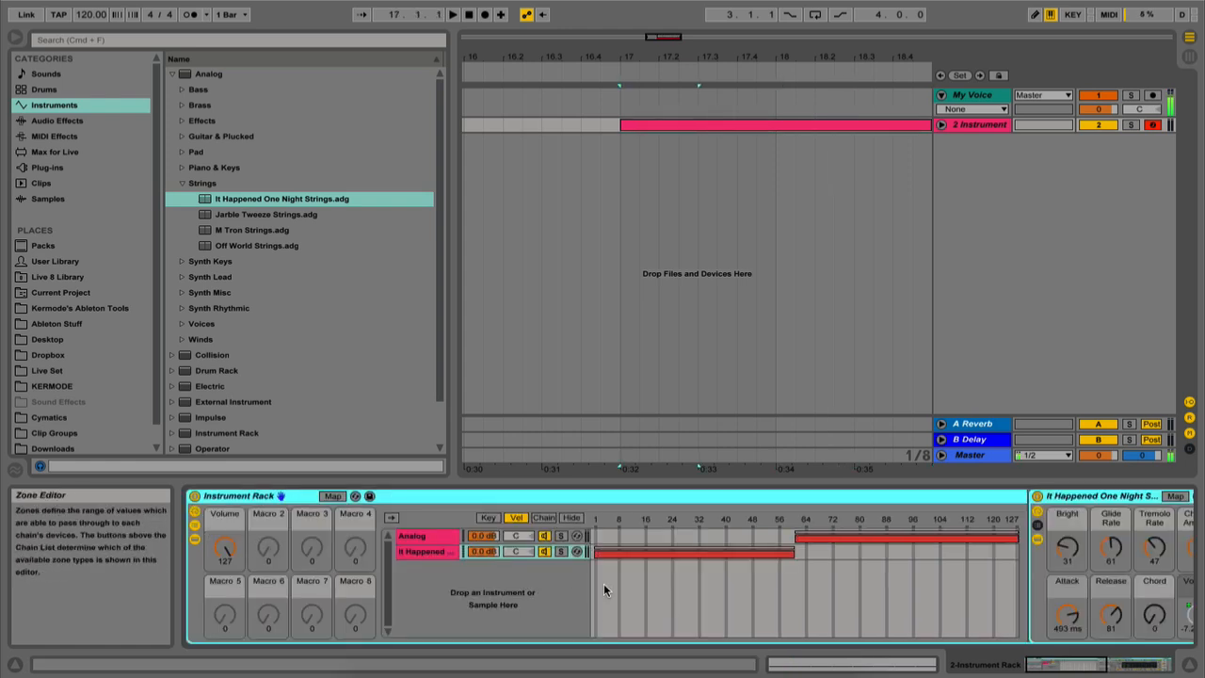
pyautogui.press('super+z')
pyautogui.press('super+z')
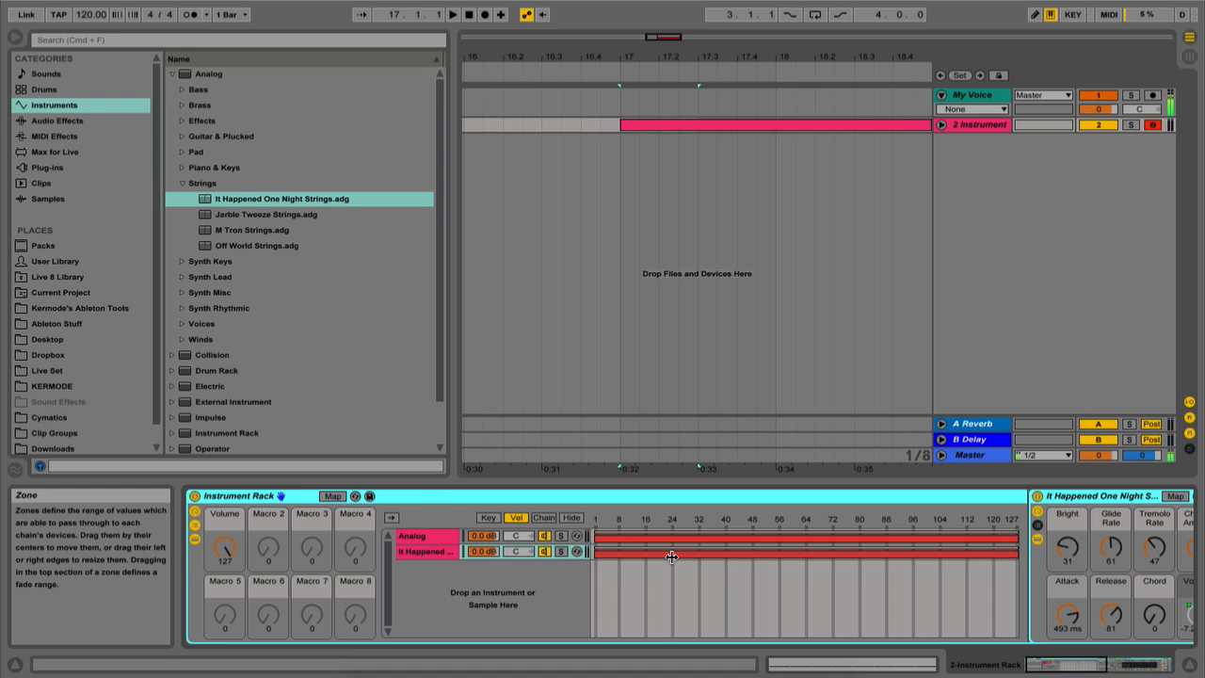
# Step: Compare the Chain Select editor with the Velocity and Key zone editors and leave Chain Select showing
pyautogui.click(543, 517)
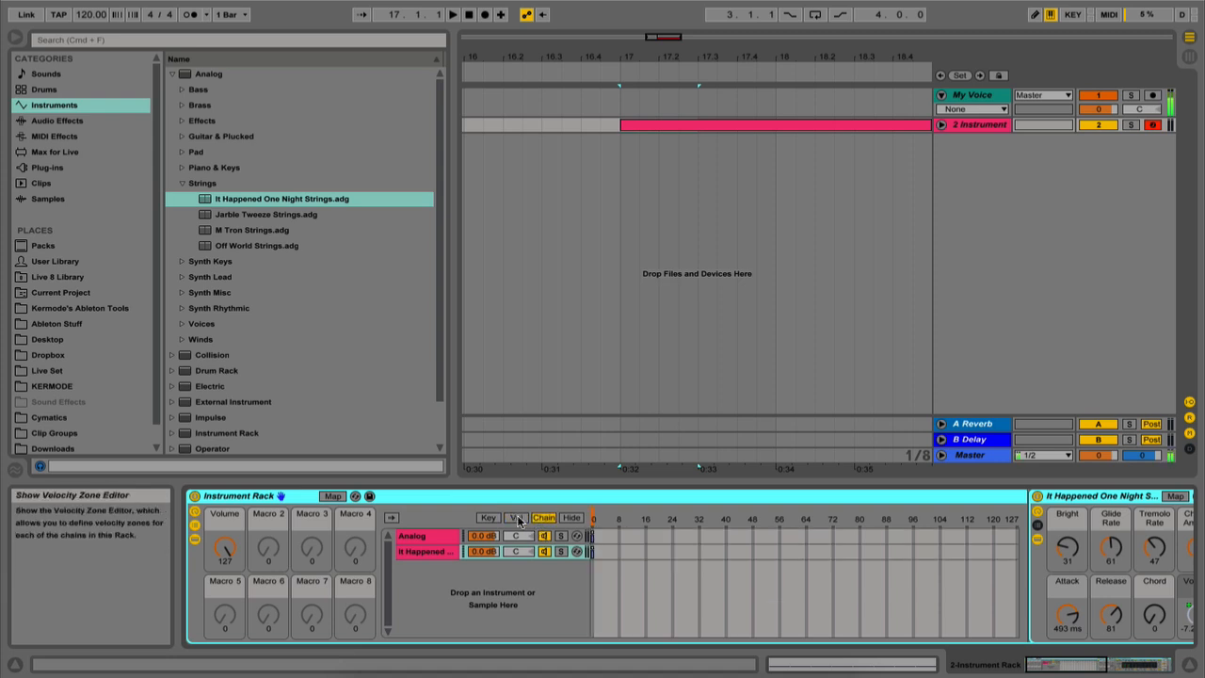
pyautogui.click(516, 518)
pyautogui.click(488, 517)
pyautogui.click(542, 518)
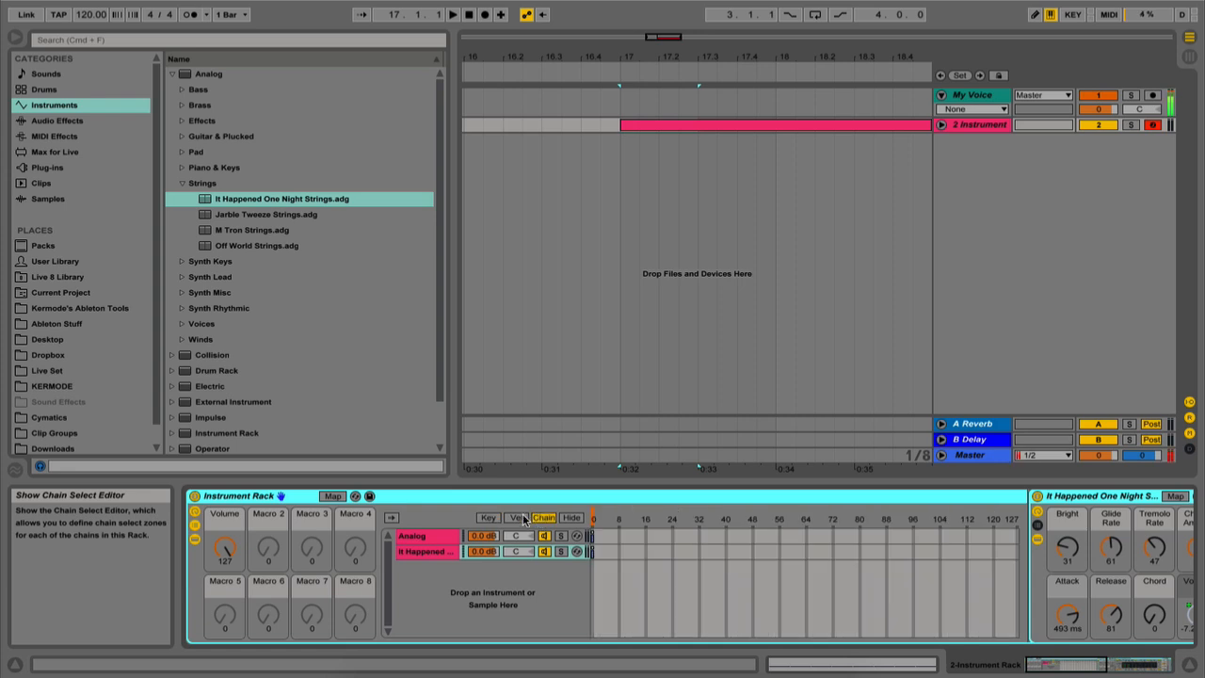
# Step: In the Chain Select editor, narrow the It Happened One Night Strings zone to about 21–26 and the Analog zone to about 48–67
pyautogui.click(516, 518)
pyautogui.click(487, 518)
pyautogui.click(542, 518)
pyautogui.moveTo(672, 518); pyautogui.dragTo(676, 557)
pyautogui.click(437, 536)
pyautogui.moveTo(594, 537); pyautogui.dragTo(790, 538)
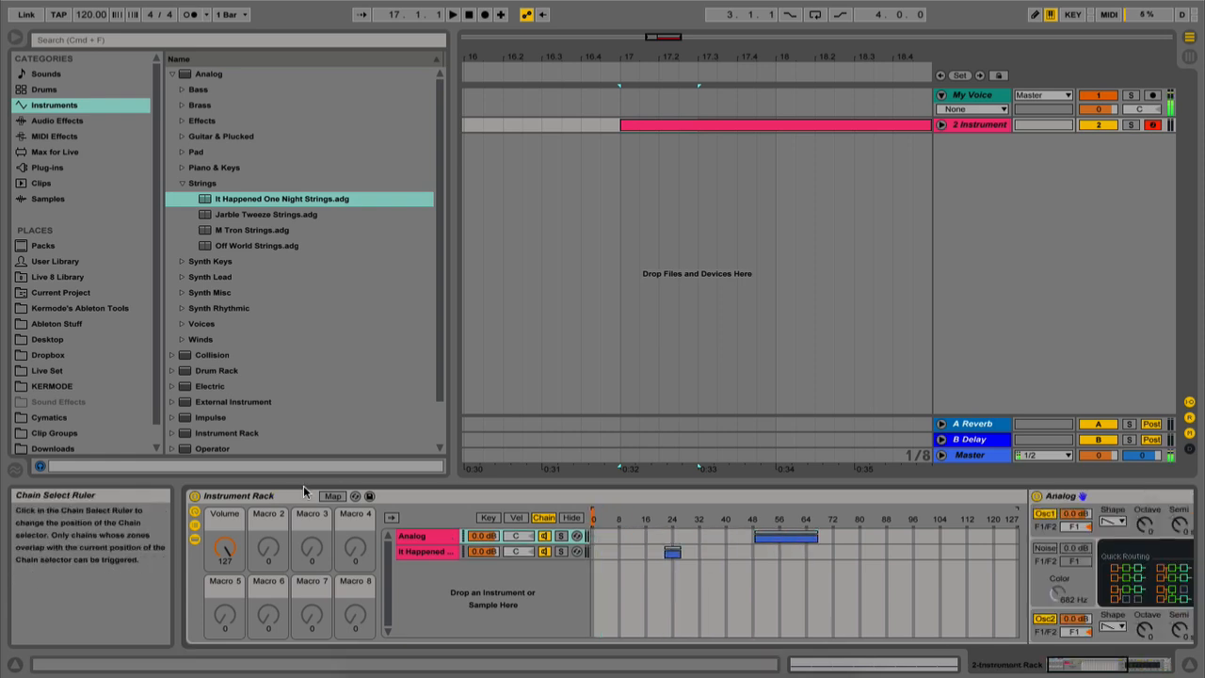
# Step: Map the rack's Chain Selector to Macro 2 and turn that macro to 56
pyautogui.click(332, 496)
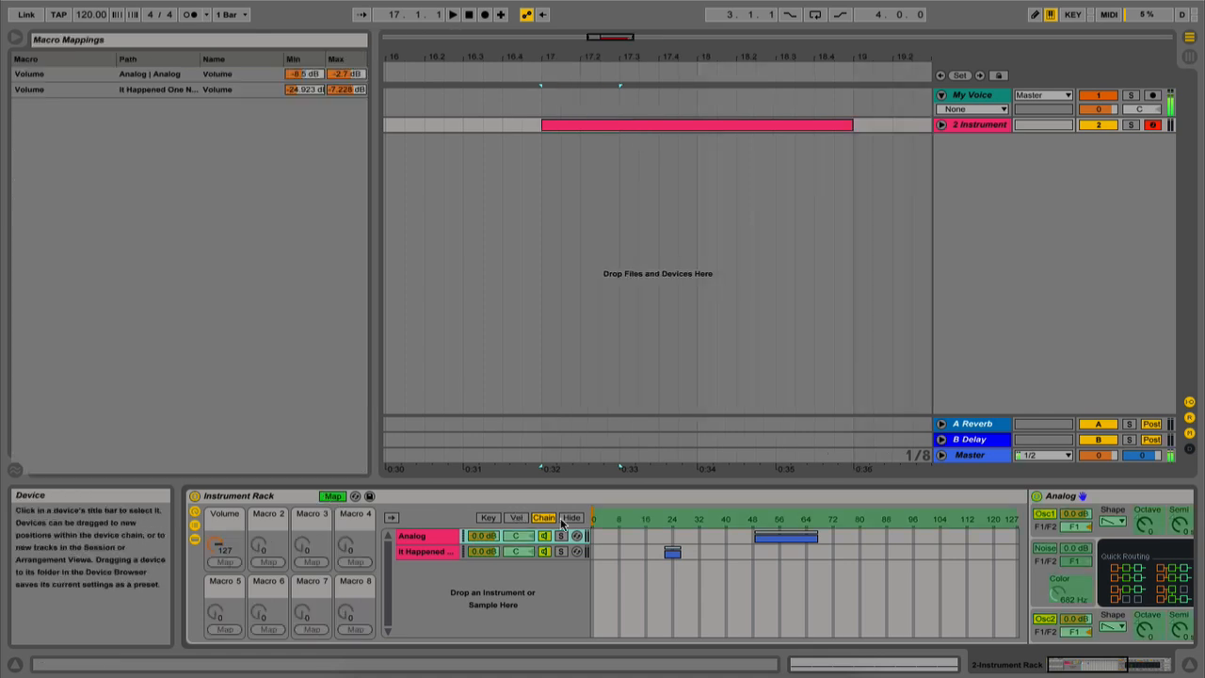
pyautogui.click(266, 562)
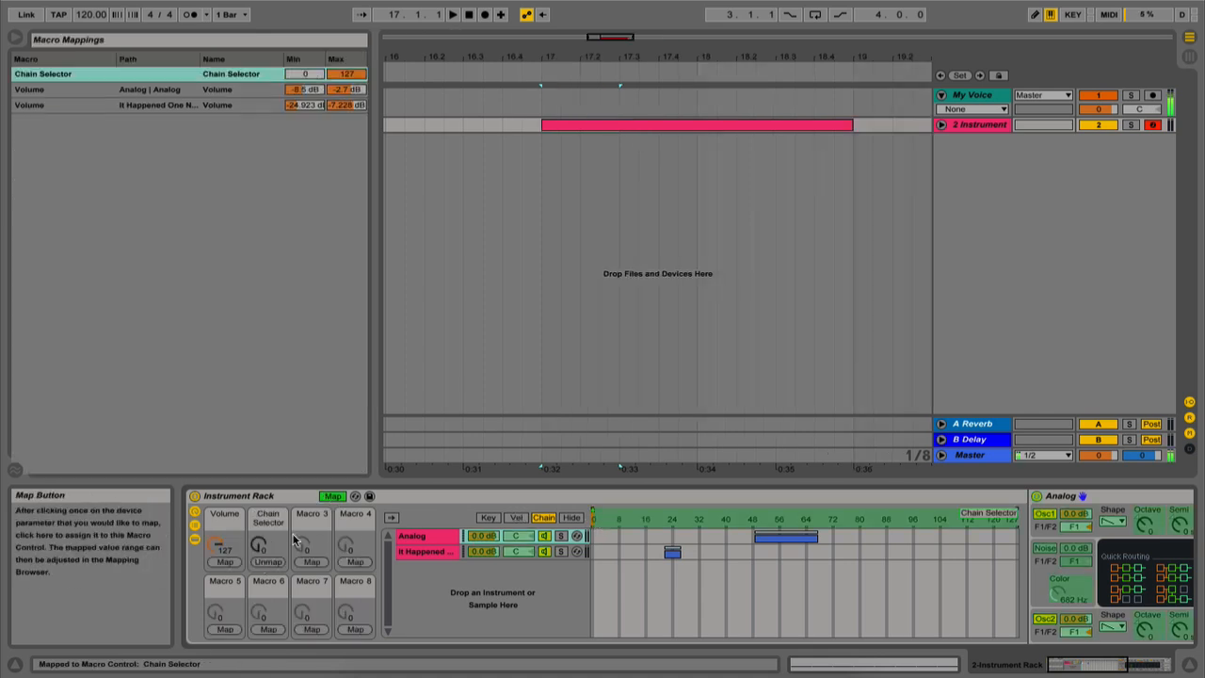
pyautogui.click(333, 496)
pyautogui.moveTo(277, 544); pyautogui.dragTo(277, 492)
pyautogui.moveTo(271, 546)
pyautogui.mouseDown()
pyautogui.moveTo(271, 575)
pyautogui.moveTo(269, 518)
pyautogui.mouseUp()
# Step: Add Jarble Tweeze Strings, M Tron Strings and Off World Strings to the Instrument Rack as new chains
pyautogui.moveTo(267, 223); pyautogui.dragTo(446, 596)
pyautogui.click(283, 229)
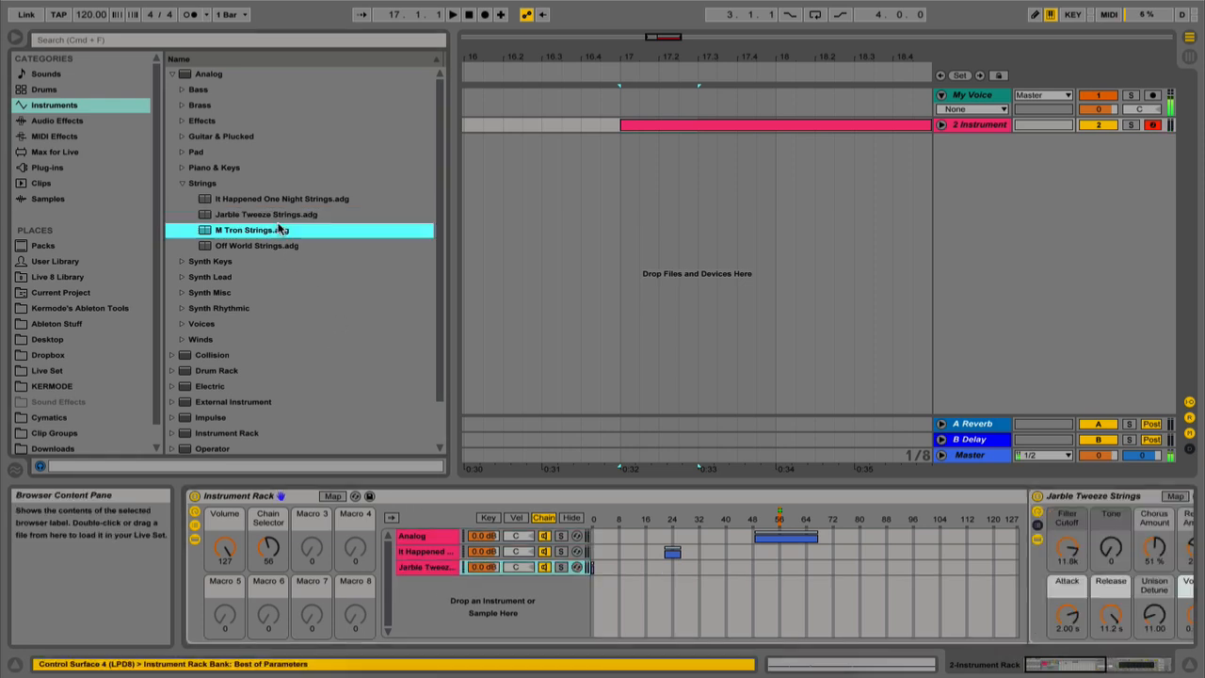
pyautogui.moveTo(373, 458); pyautogui.dragTo(446, 597)
pyautogui.moveTo(280, 246); pyautogui.dragTo(446, 601)
# Step: Place the chain zones for Jarble Tweeze at about 77–92, M Tron at 13–18 and Off World at 91–127, and set the Chain Selector macro to 16
pyautogui.moveTo(594, 584); pyautogui.dragTo(865, 571)
pyautogui.moveTo(593, 599); pyautogui.dragTo(965, 609)
pyautogui.moveTo(269, 548)
pyautogui.mouseDown()
pyautogui.moveTo(269, 508)
pyautogui.moveTo(268, 606)
pyautogui.mouseUp()
pyautogui.moveTo(268, 546); pyautogui.dragTo(268, 554)
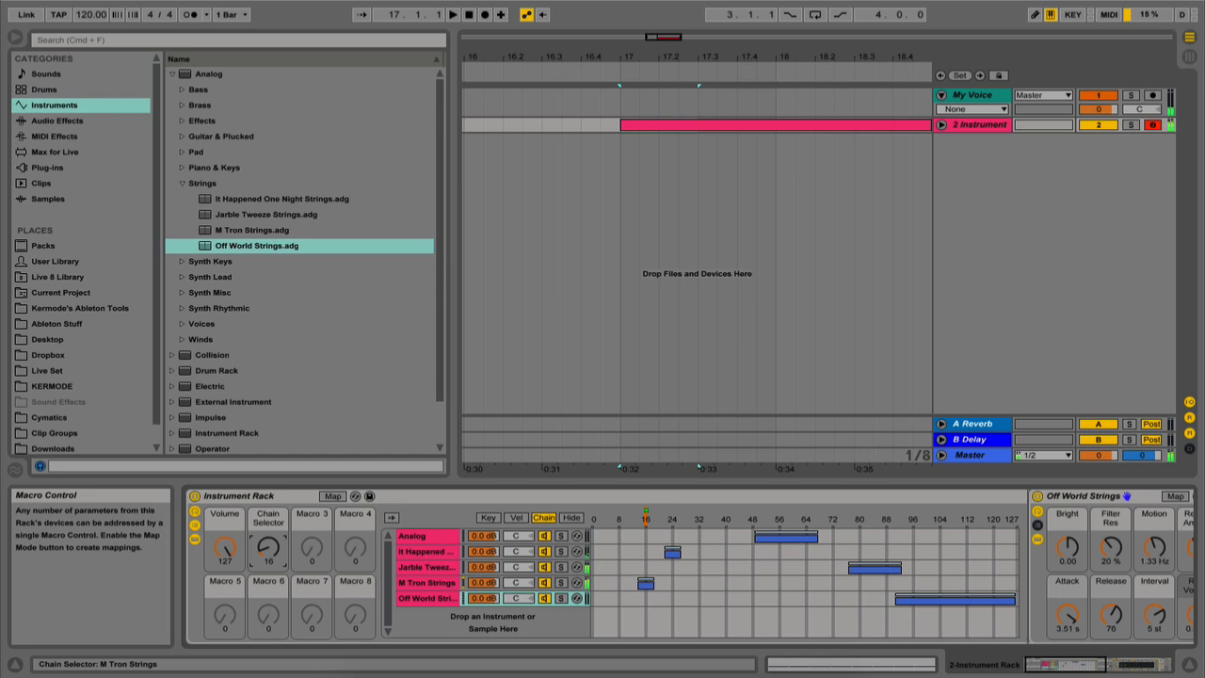
# Step: Show the Jarble Tweeze chain's devices, select the Analog chain, and turn the Chain Selector macro up to 127
pyautogui.click(553, 570)
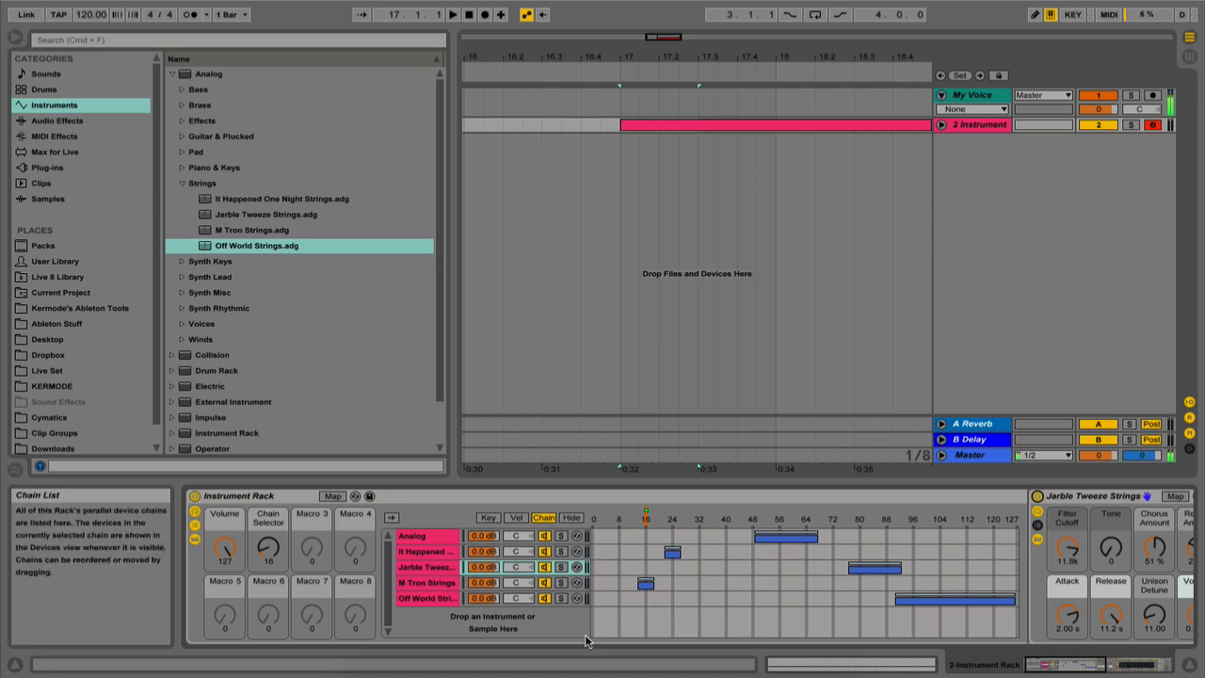
pyautogui.click(450, 536)
pyautogui.moveTo(268, 546); pyautogui.dragTo(268, 442)
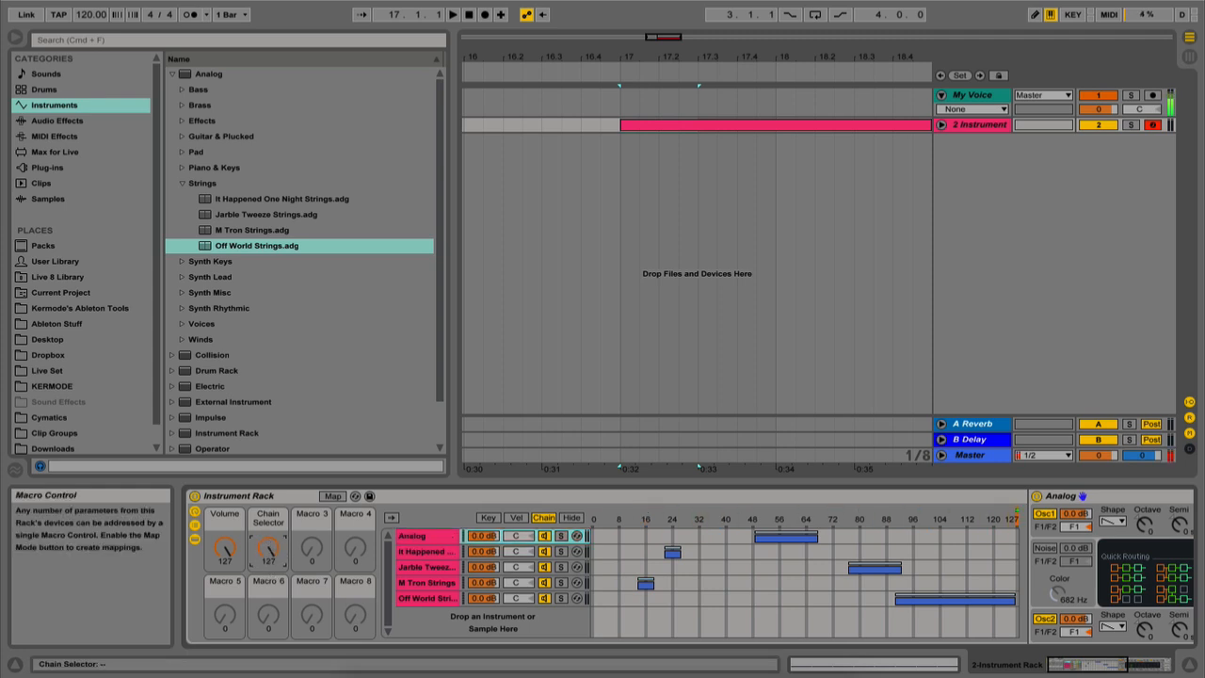